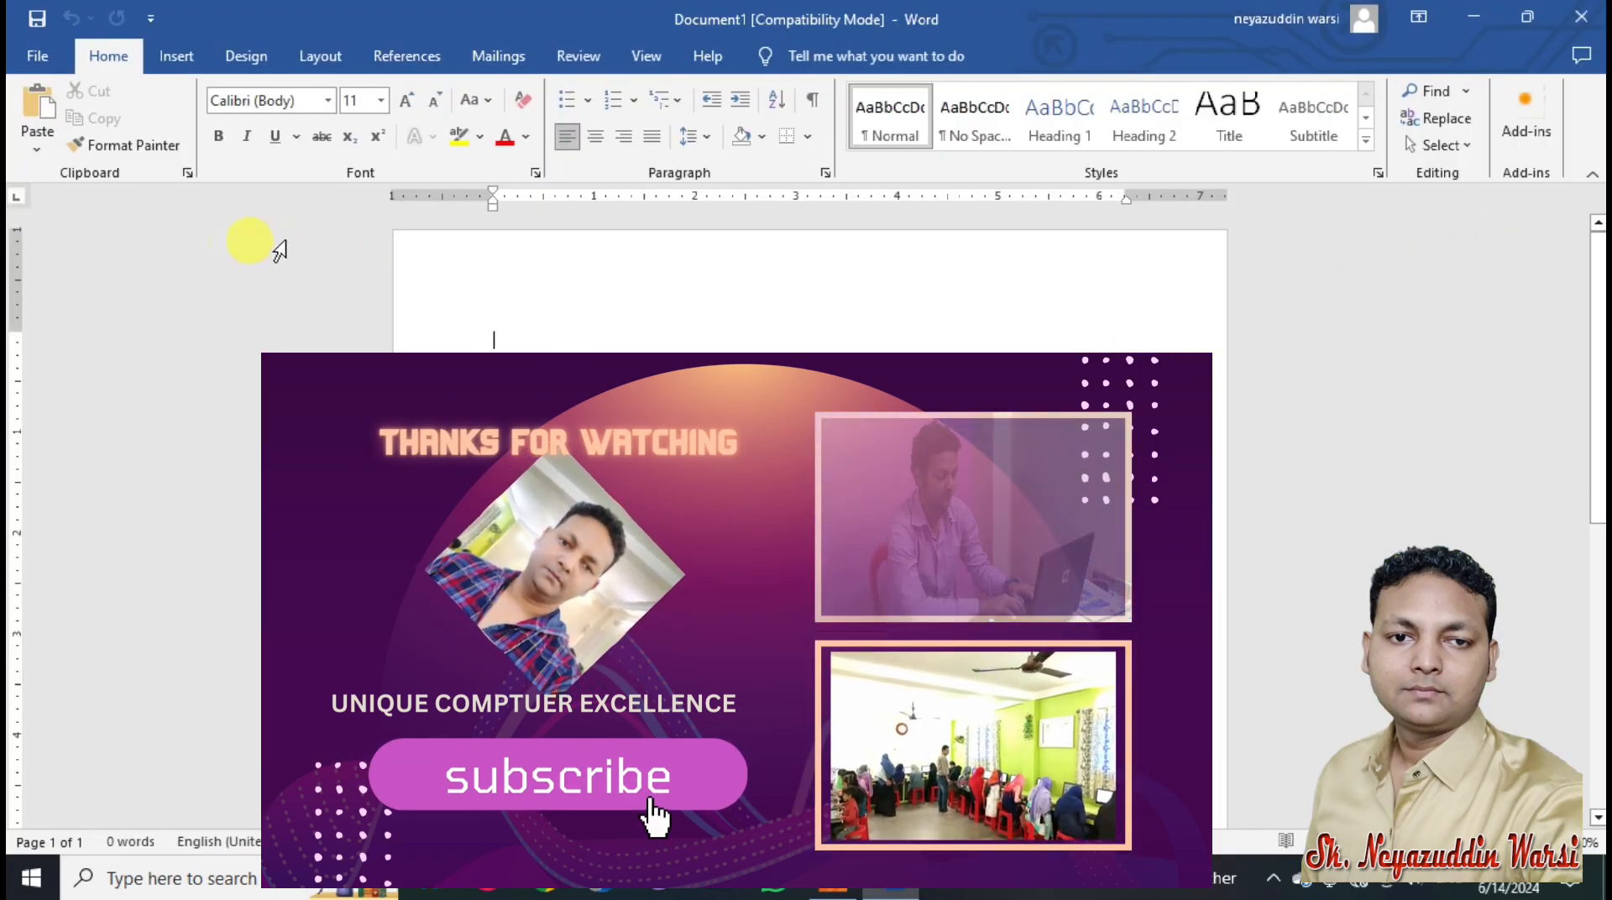
Step: Pick the Rectangle shape from the Insert Shapes gallery to start drawing
left_click(178, 59)
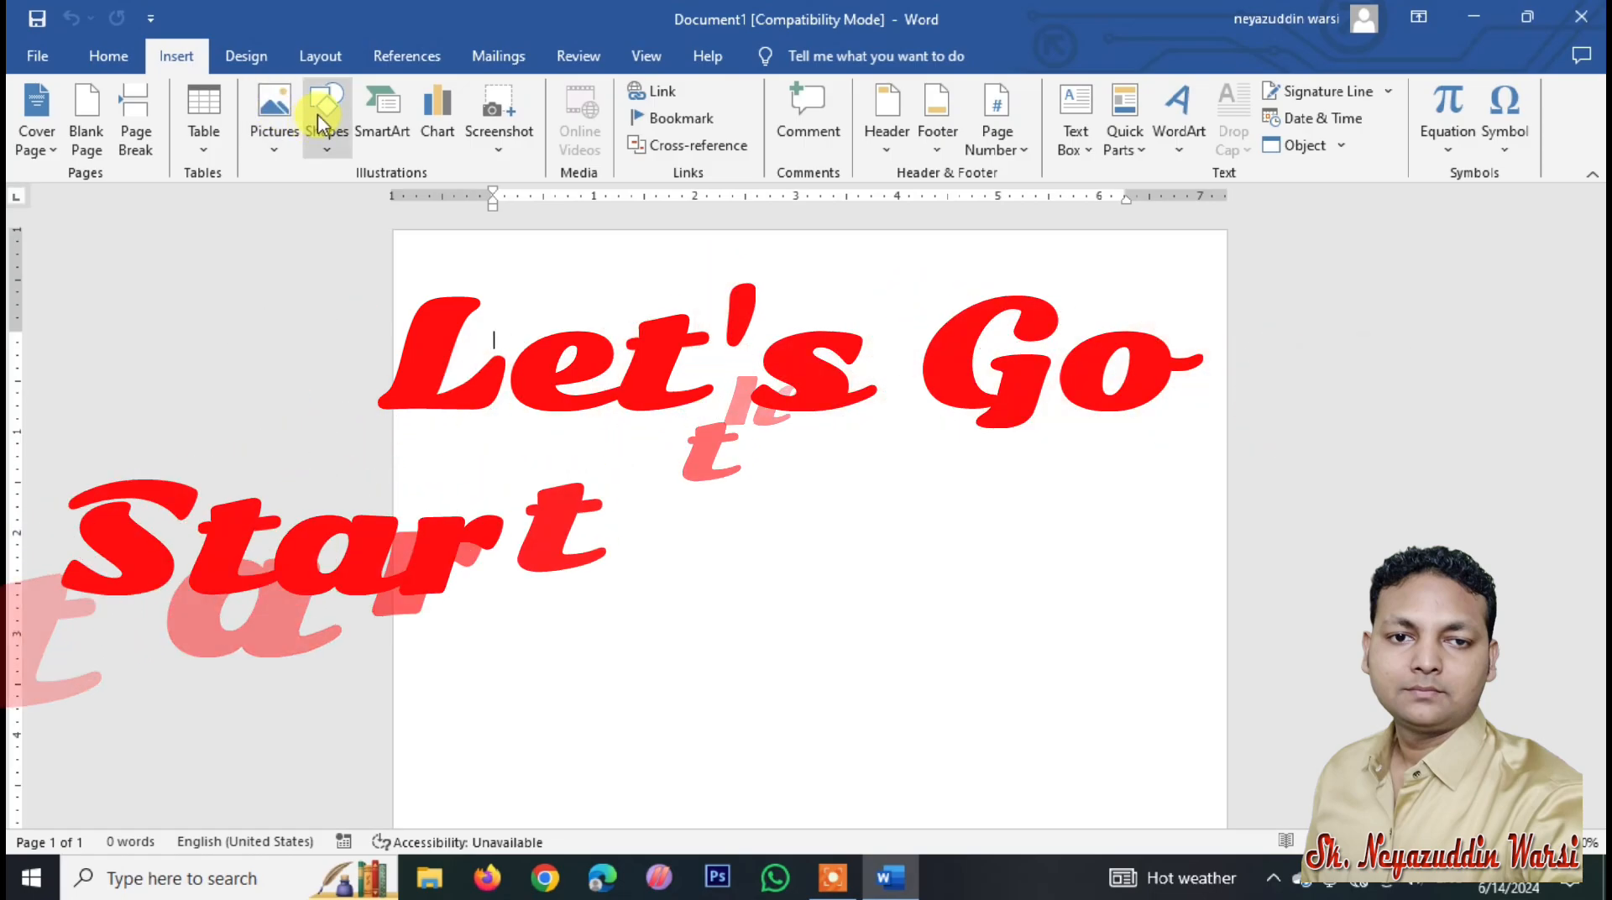
left_click(329, 142)
left_click(385, 202)
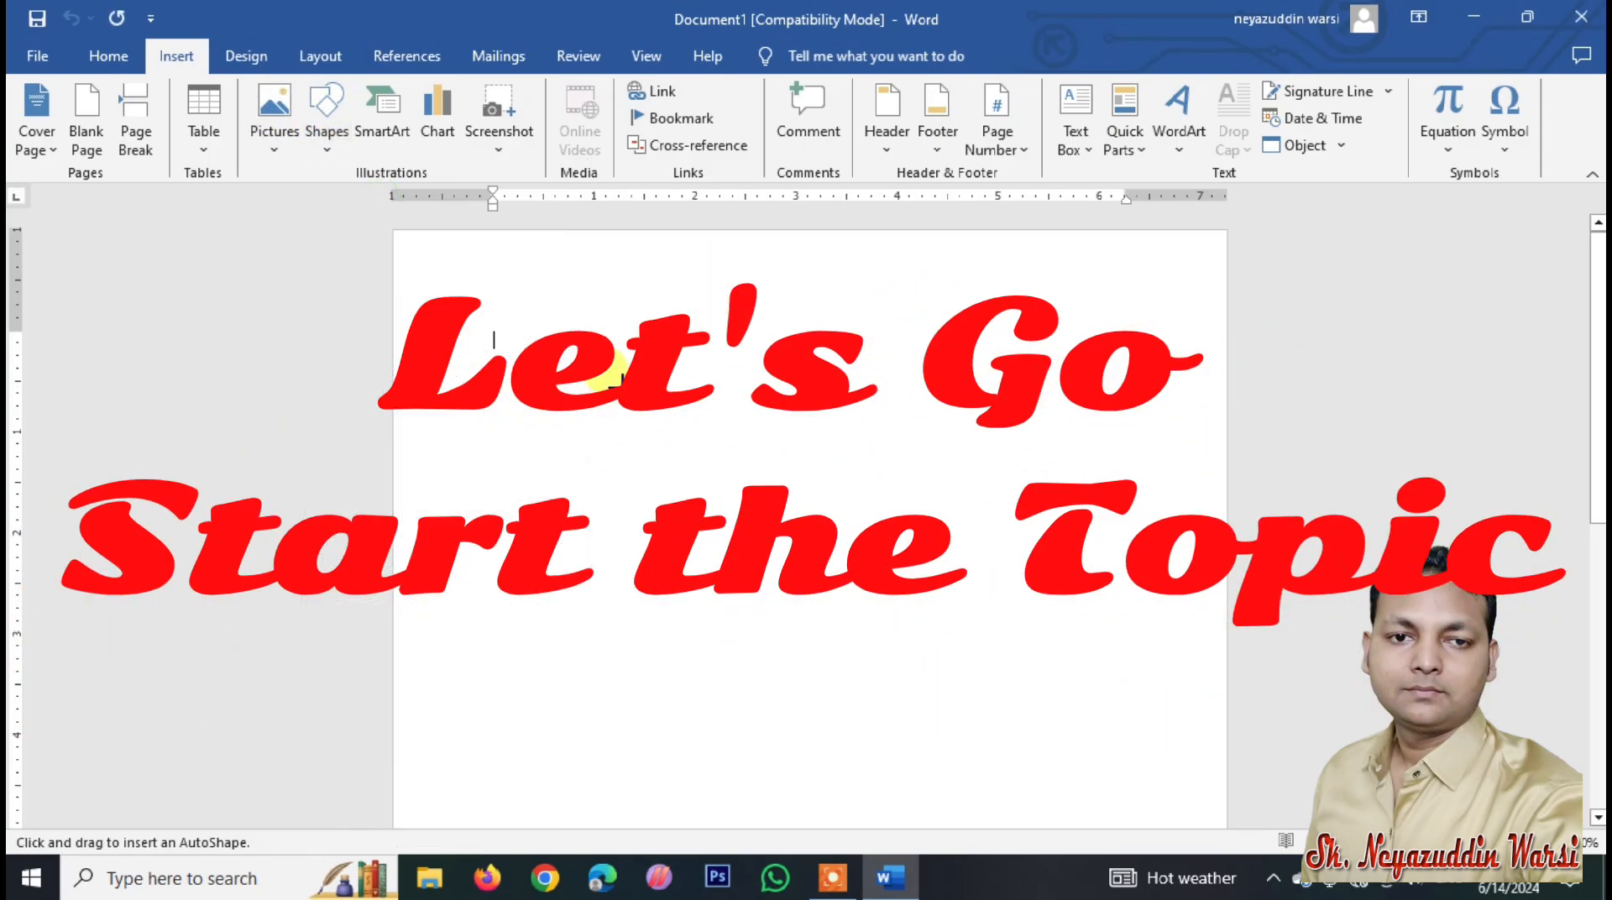
Step: Draw an unfilled 4.2 by 2.24 inch rectangle near the top of the page
left_click_drag(549, 323, 973, 531)
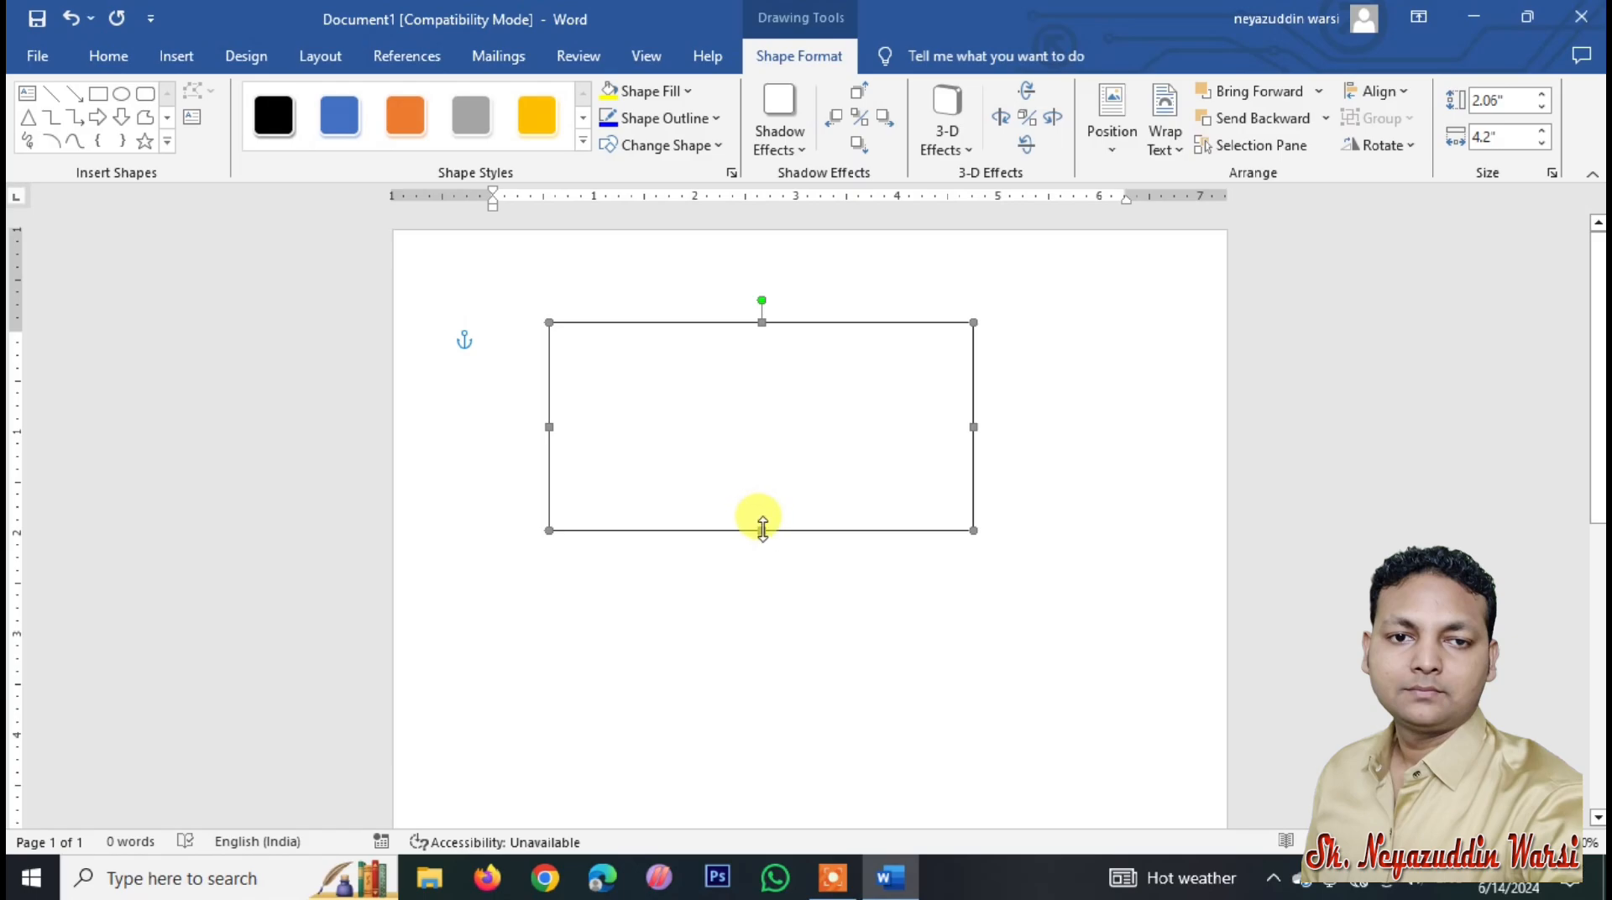
left_click_drag(763, 529, 761, 549)
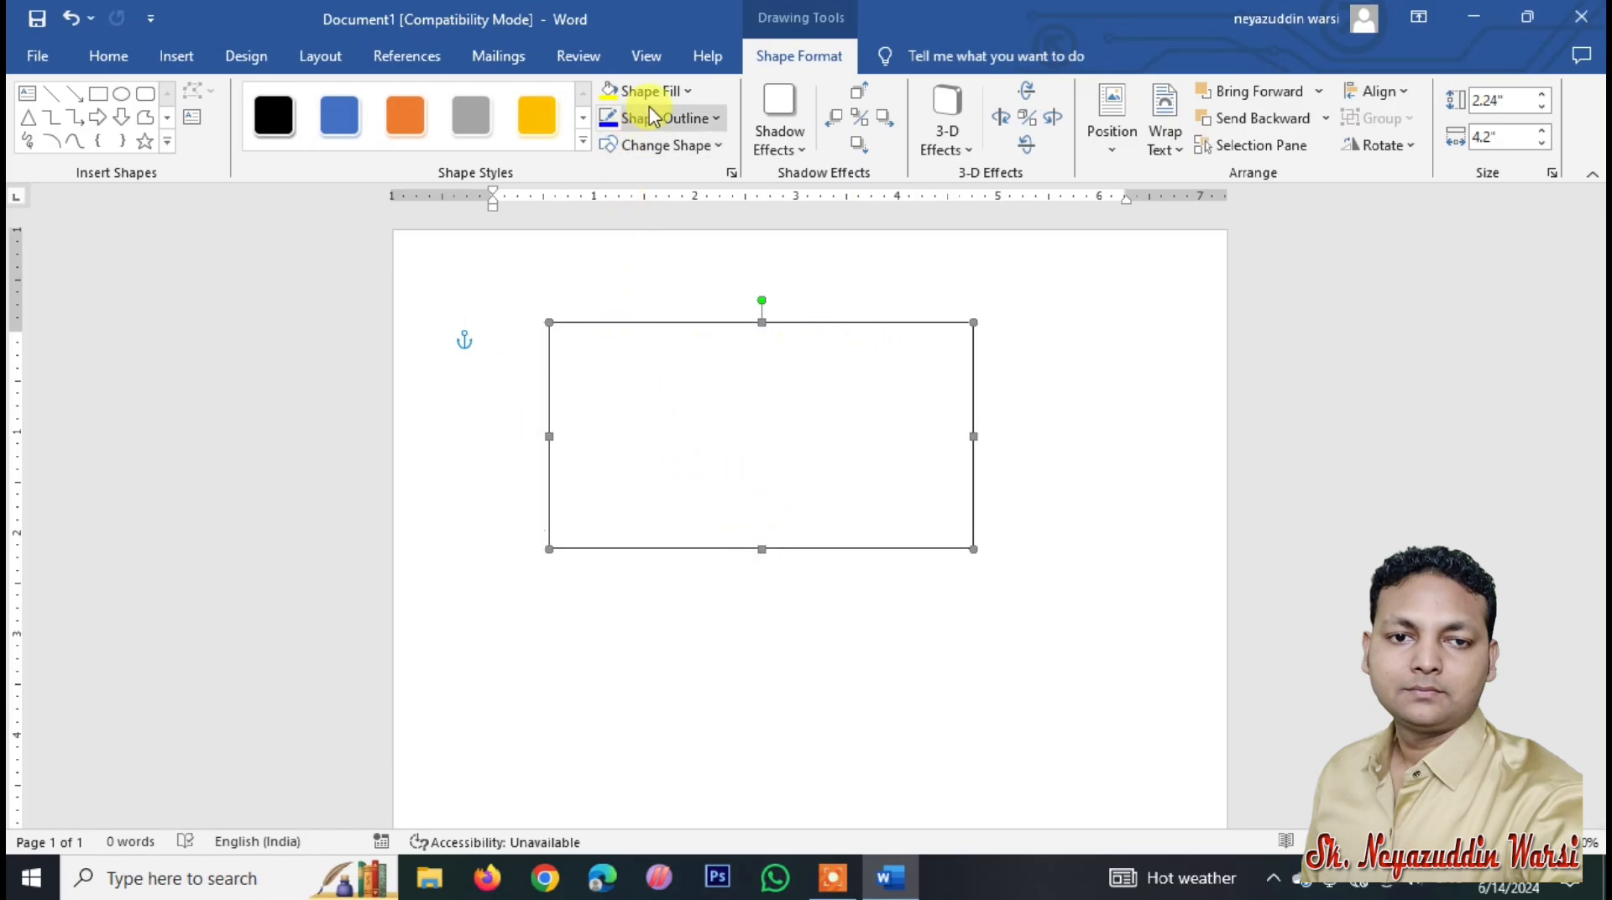
left_click(686, 99)
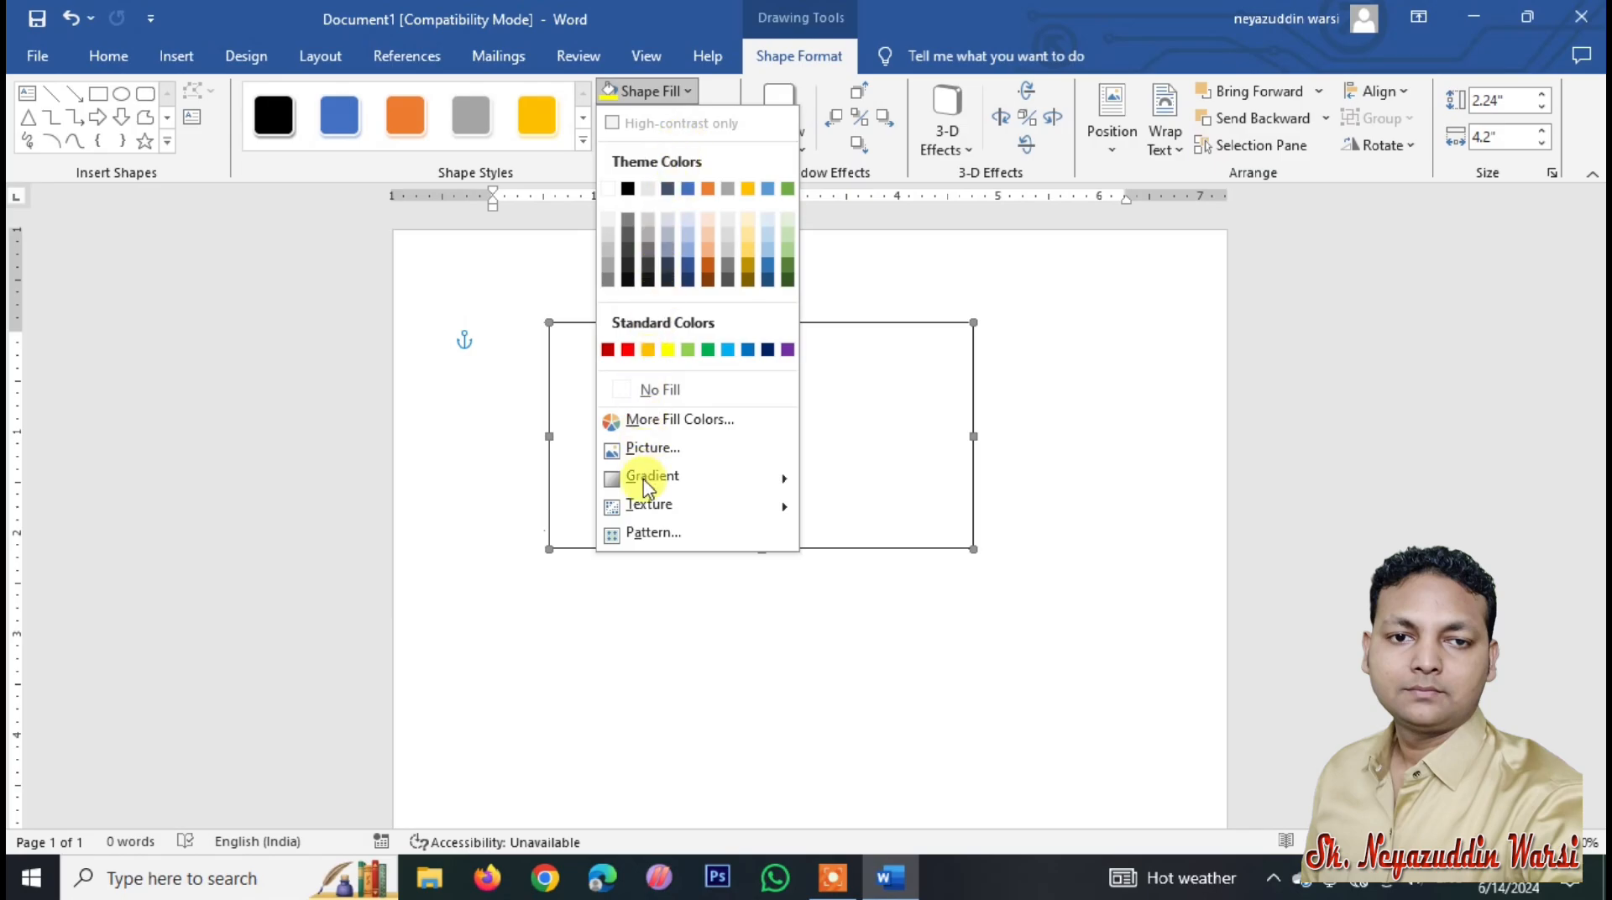
mouse_move(650, 500)
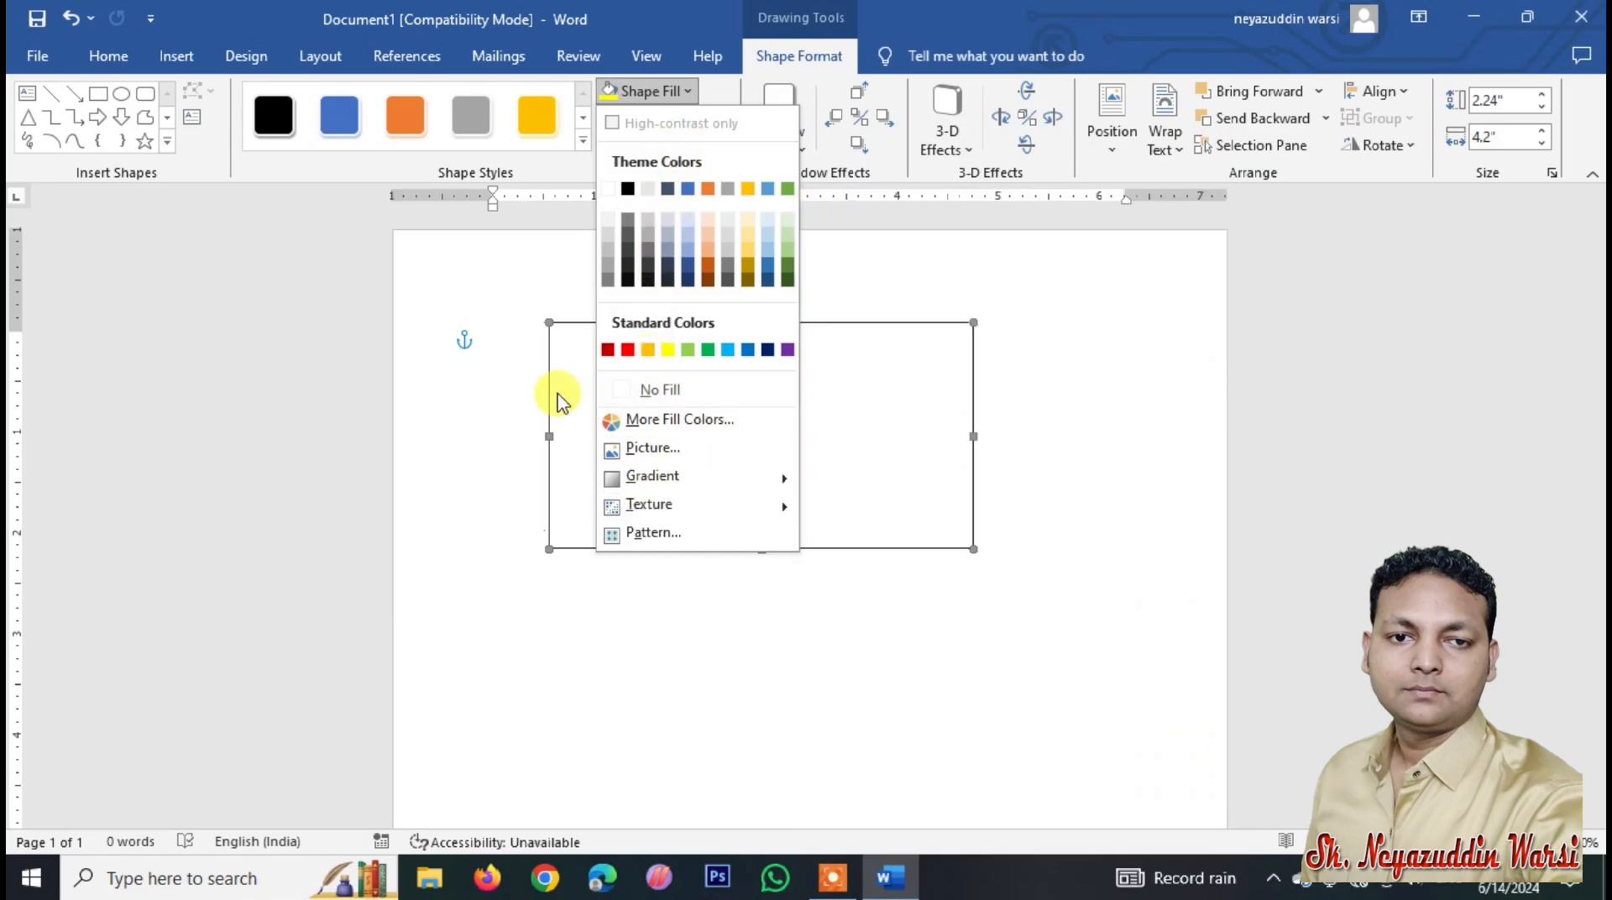
left_click(552, 391)
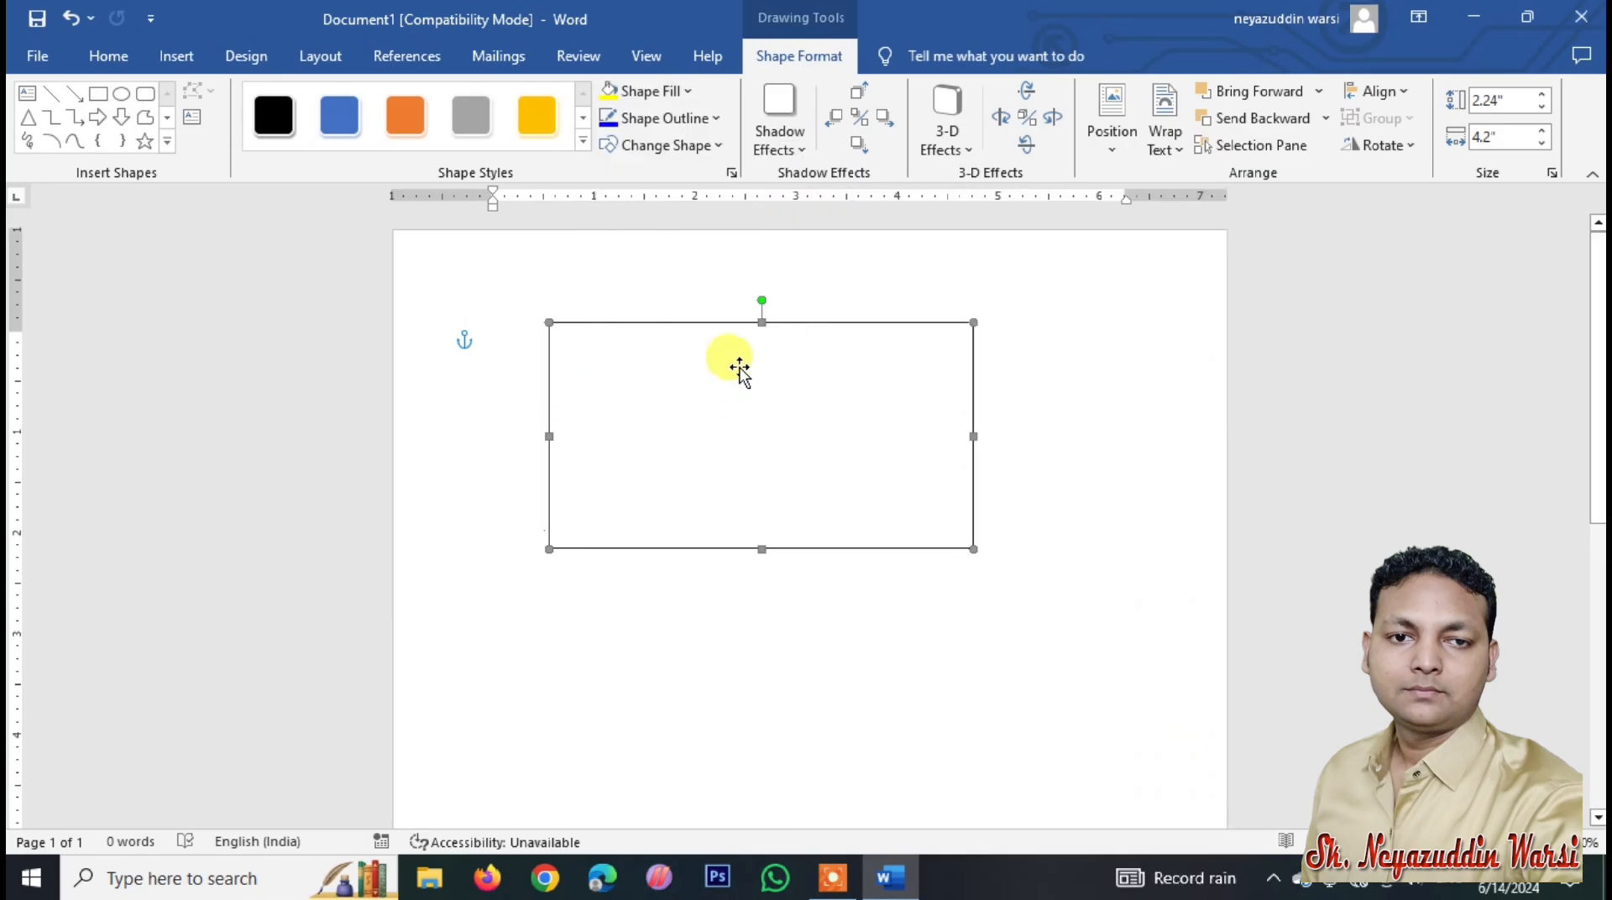
left_click(98, 94)
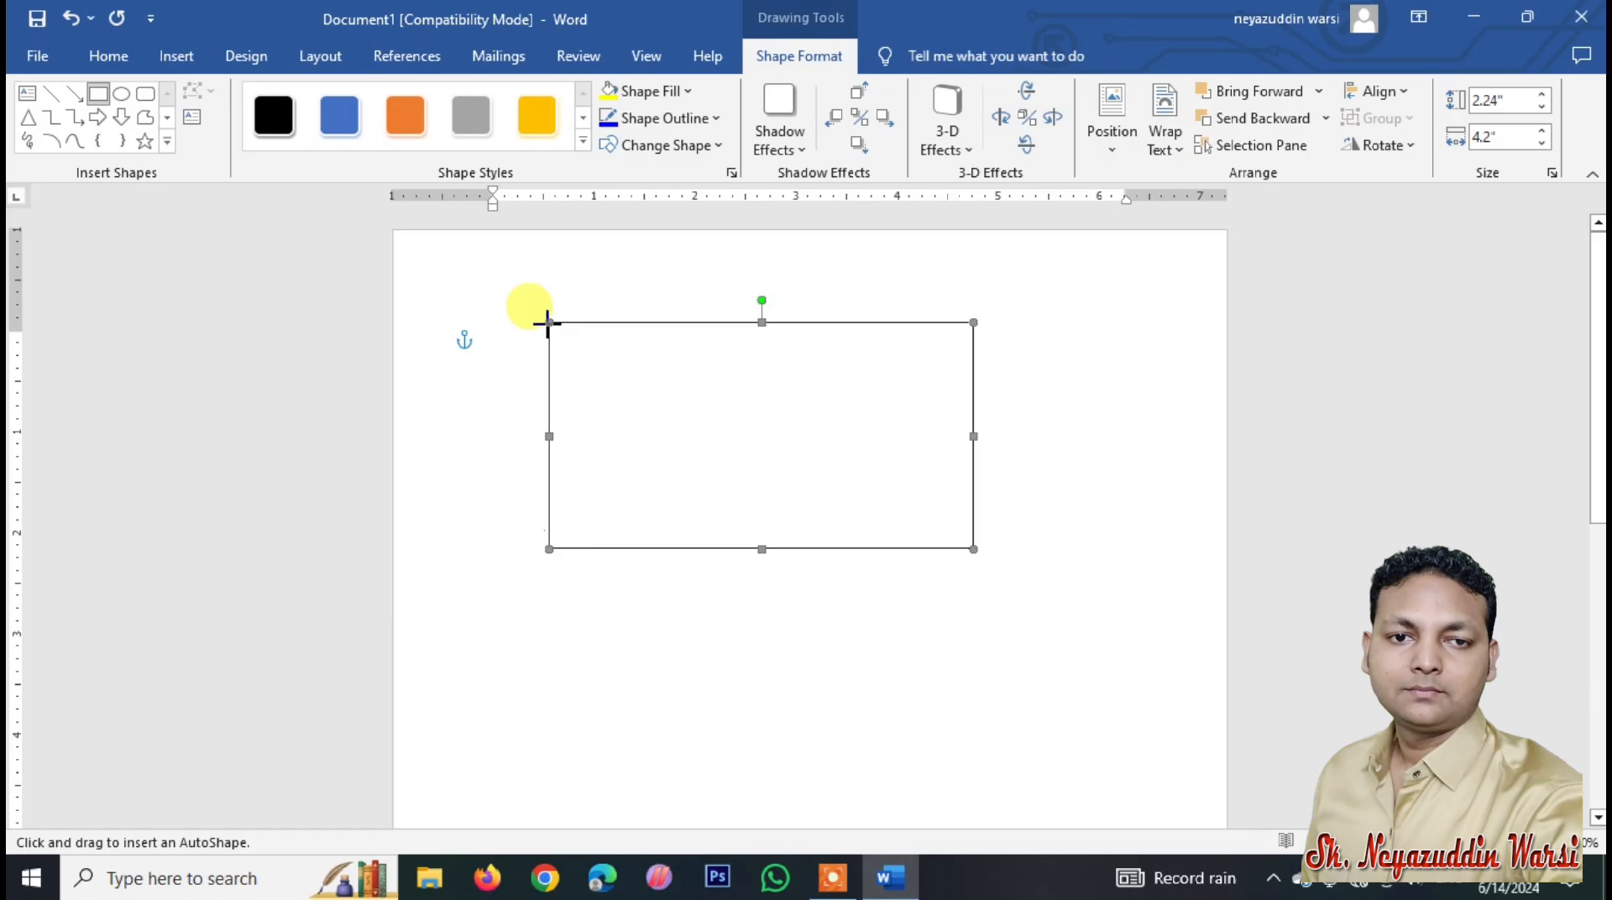
Step: Draw a 0.55-inch-tall text box spanning the rectangle's full top edge
left_click(176, 56)
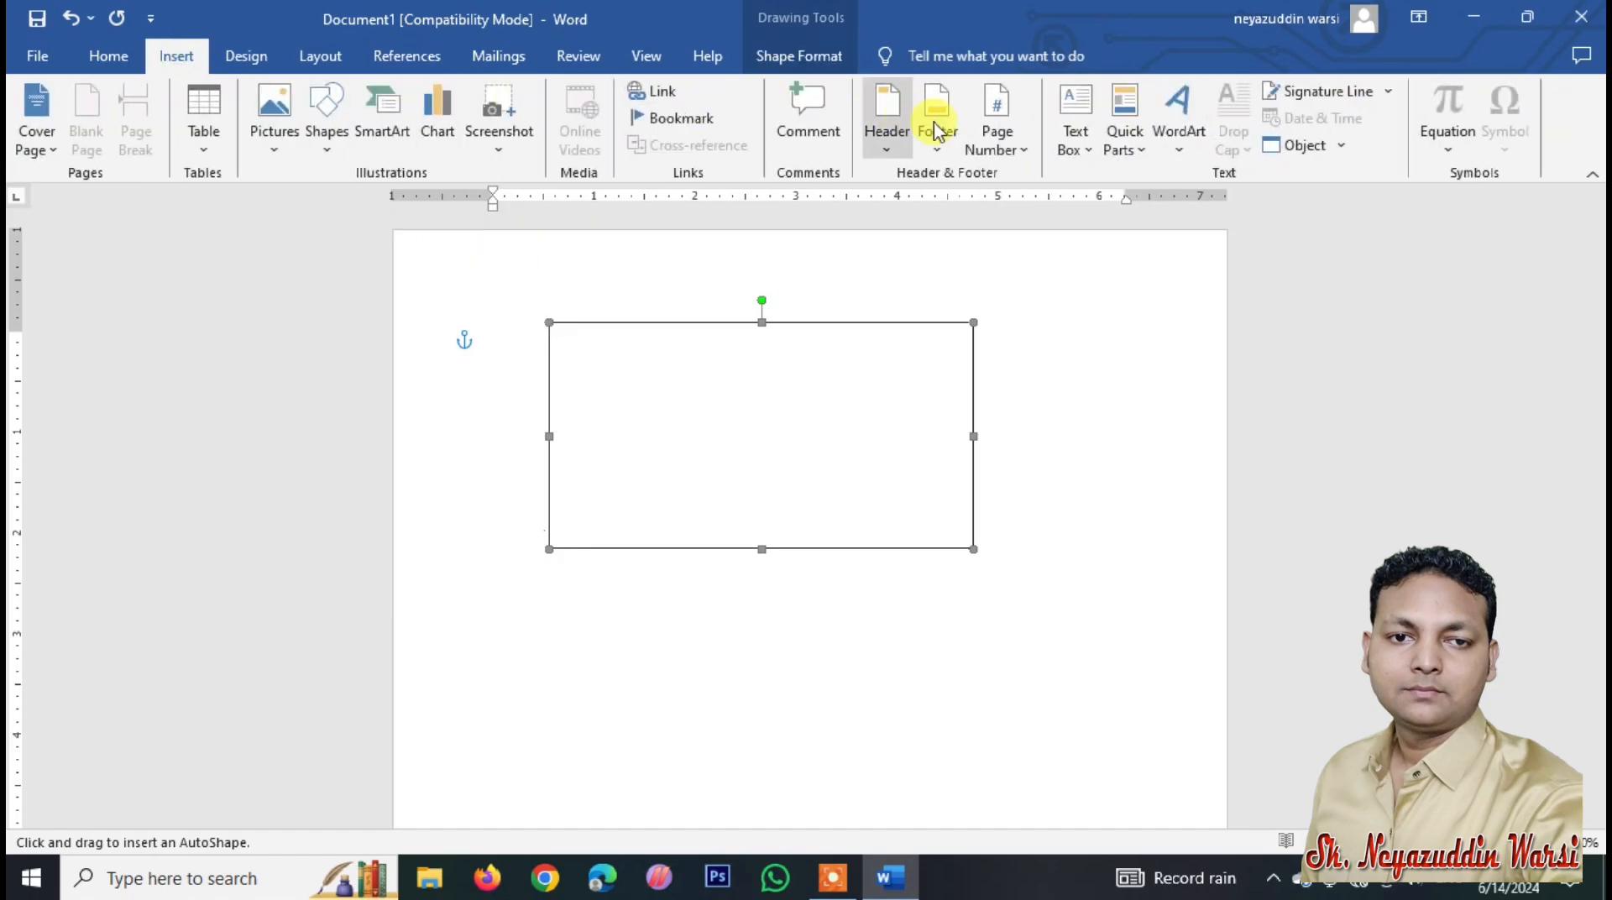
left_click(1073, 134)
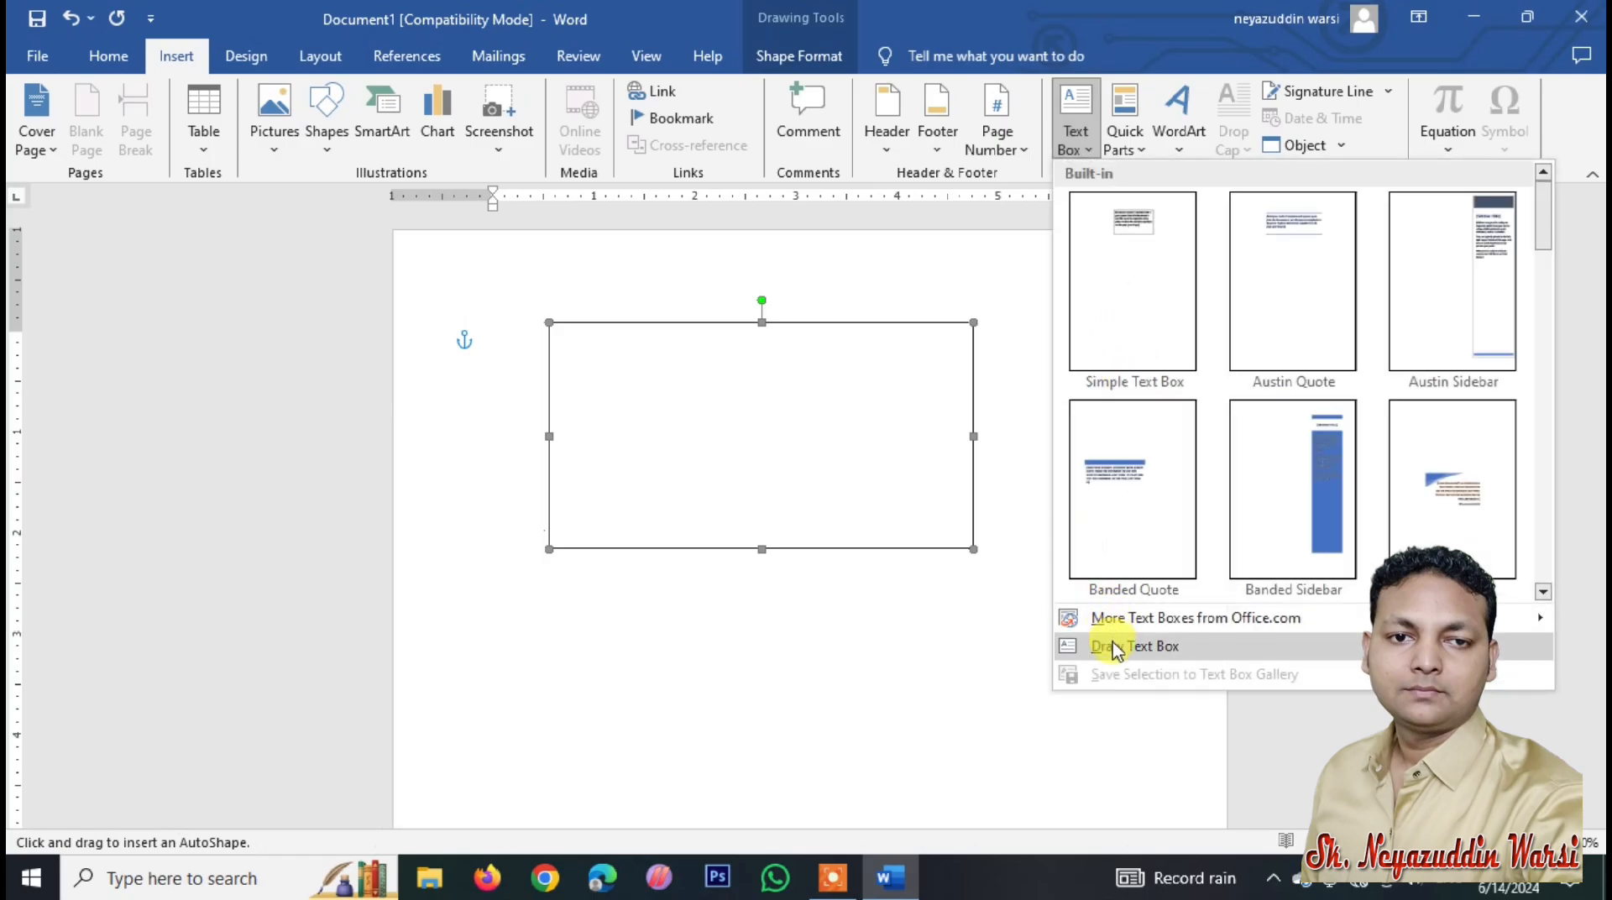
left_click(1117, 646)
mouse_move(548, 323)
left_mouse_down()
mouse_move(601, 355)
mouse_move(975, 379)
left_mouse_up()
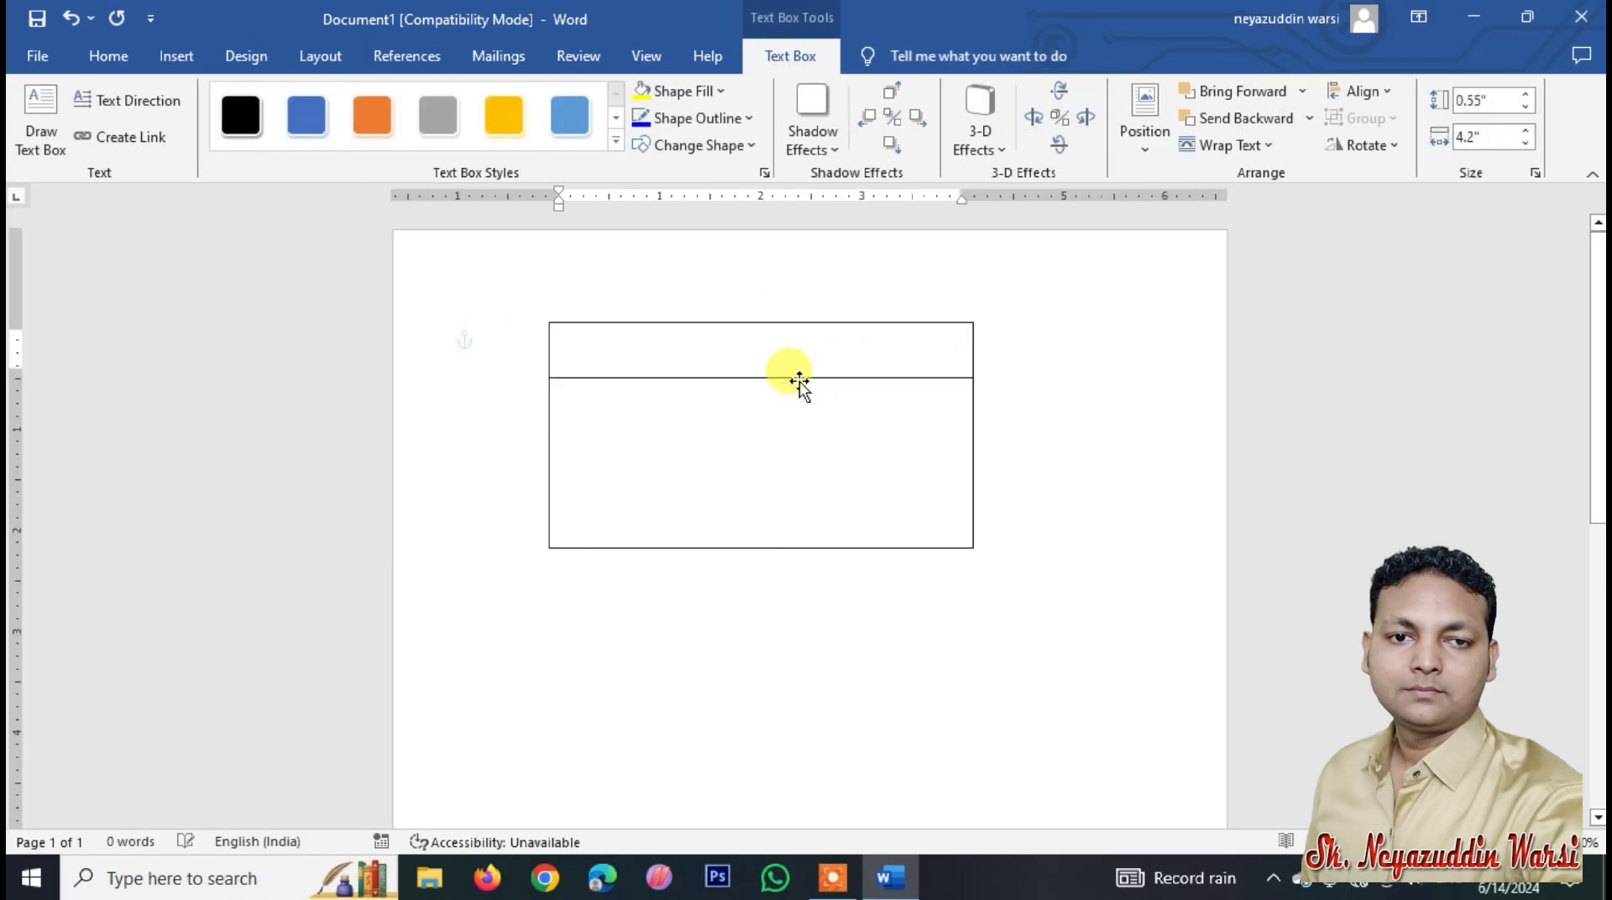
Step: Enter 'UNIQUE COMPUTER EXCELLENCE' and the institute's address, enlarging the box to 0.72 inches
type("UNIQUE")
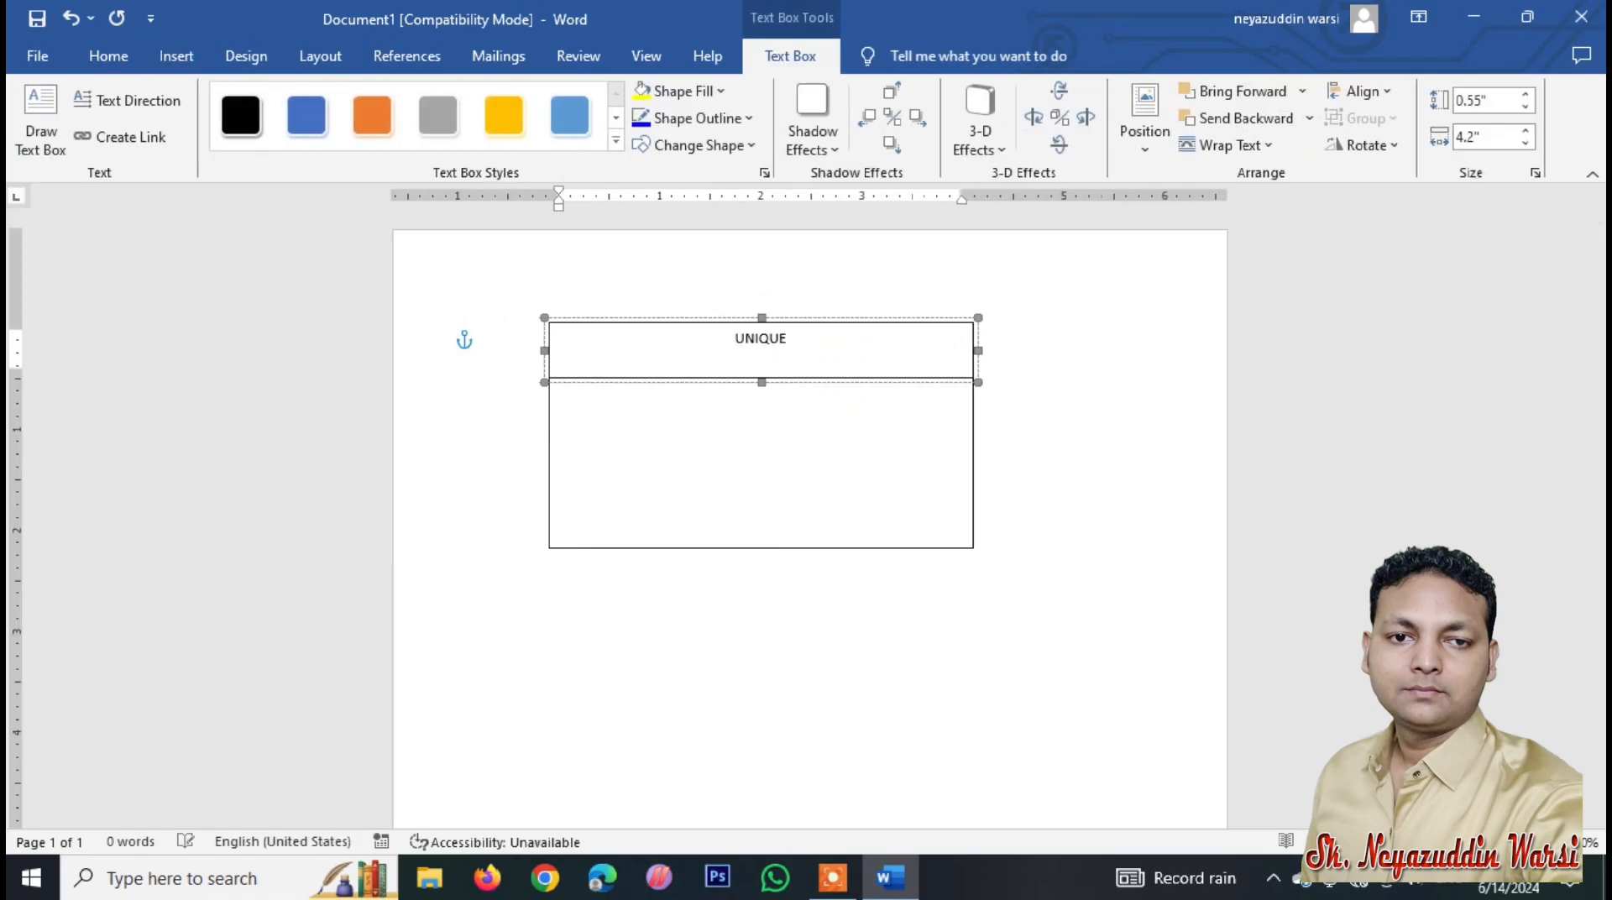
type(" COMPUTER E")
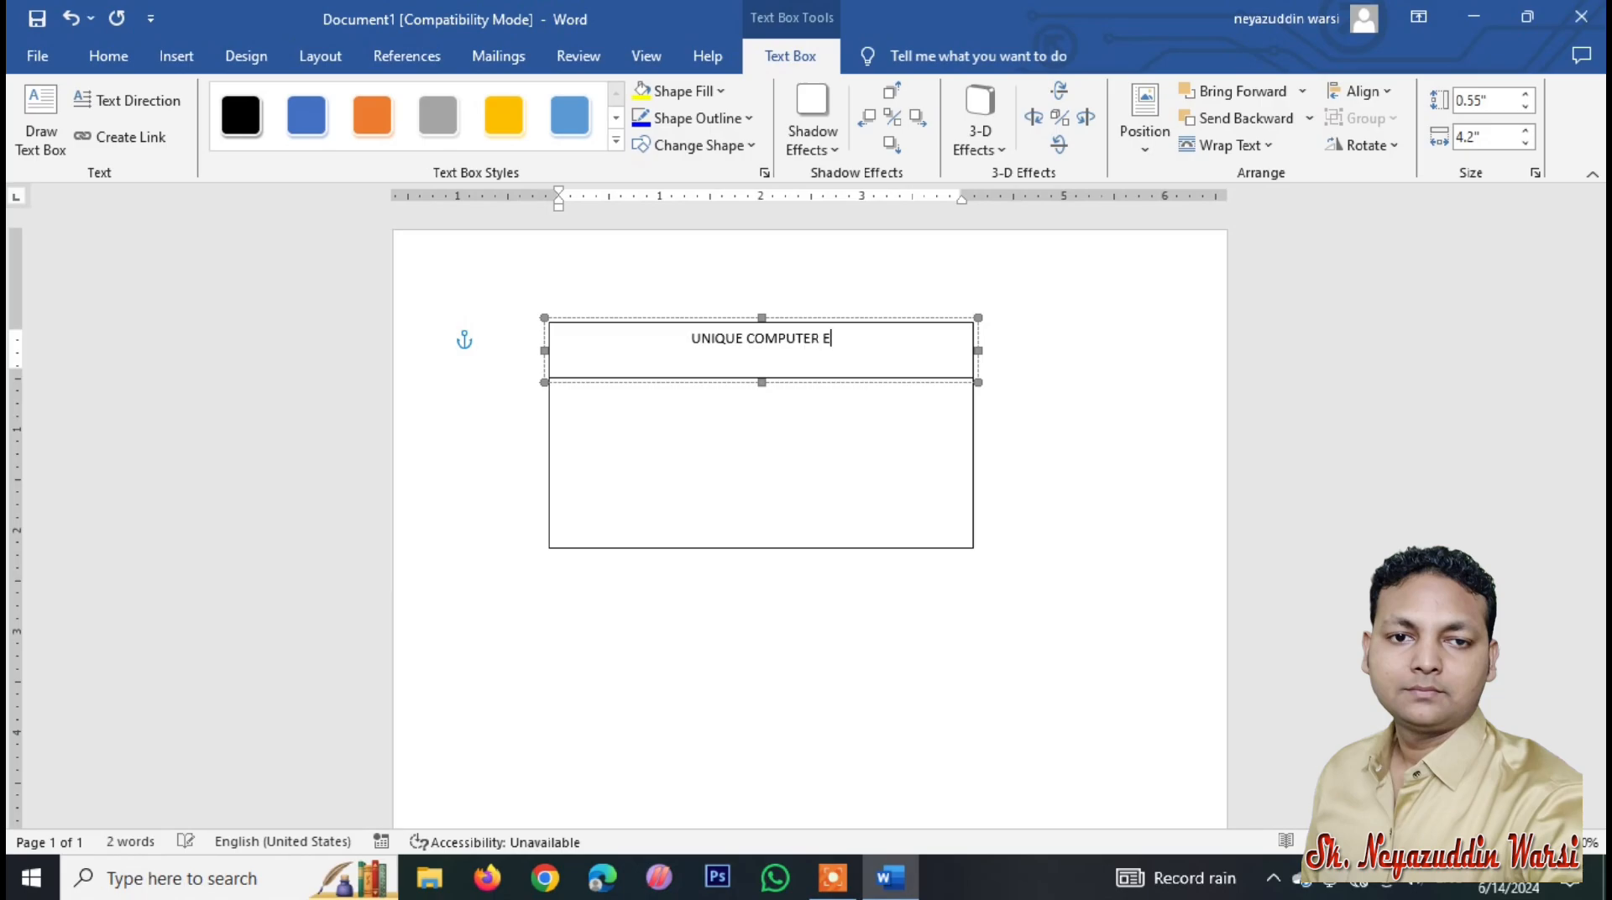
type("XCELLENCE")
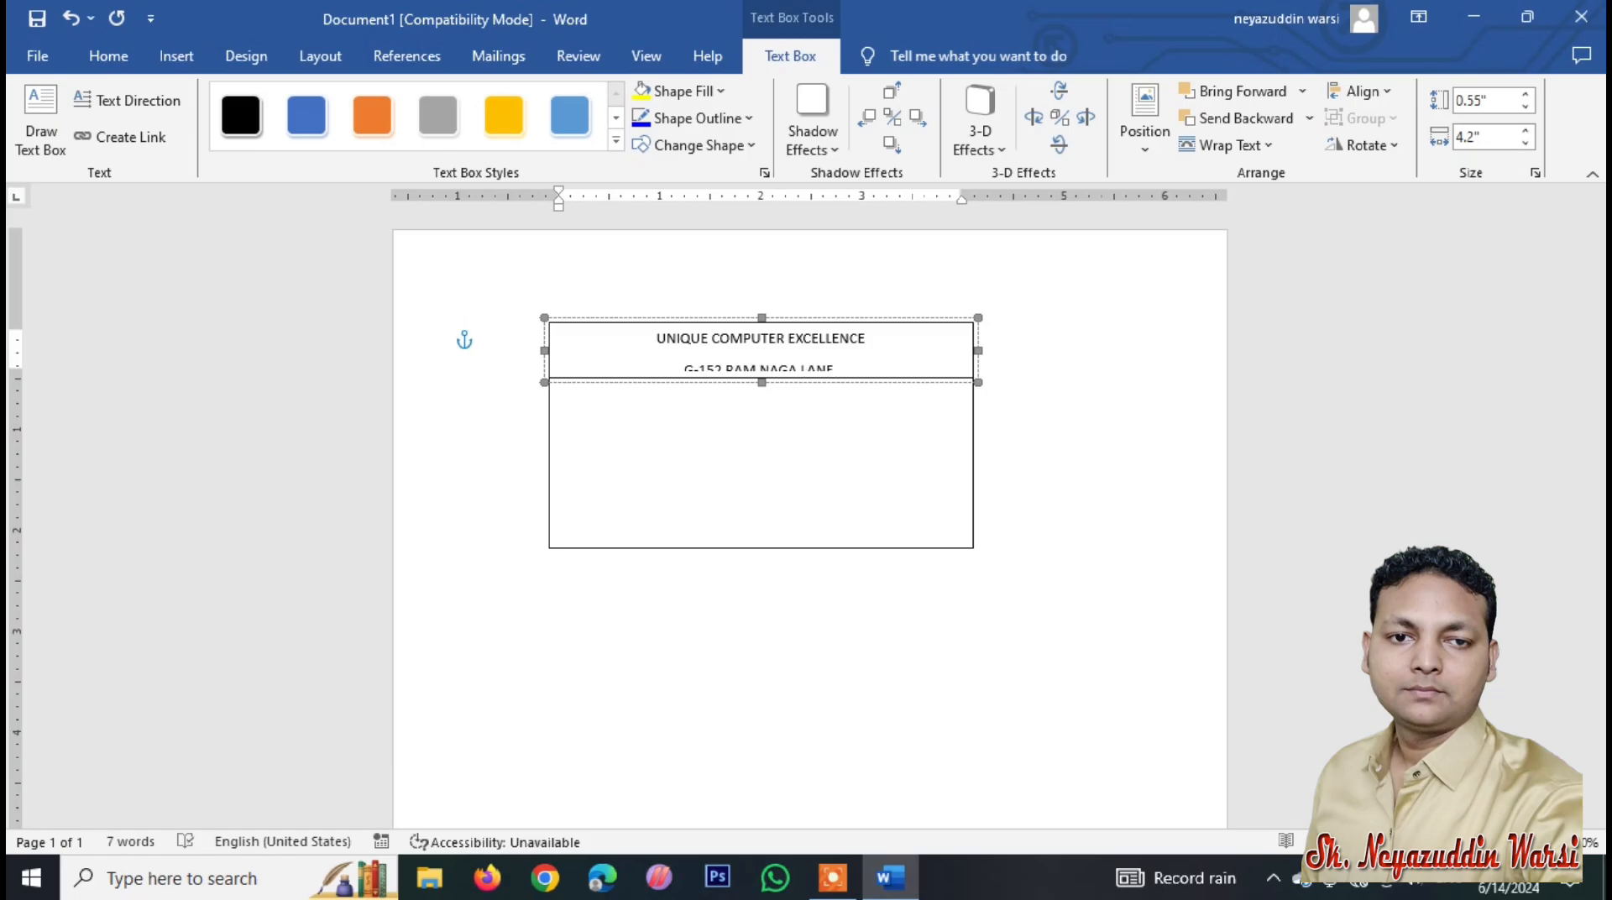
key("BackSpace")
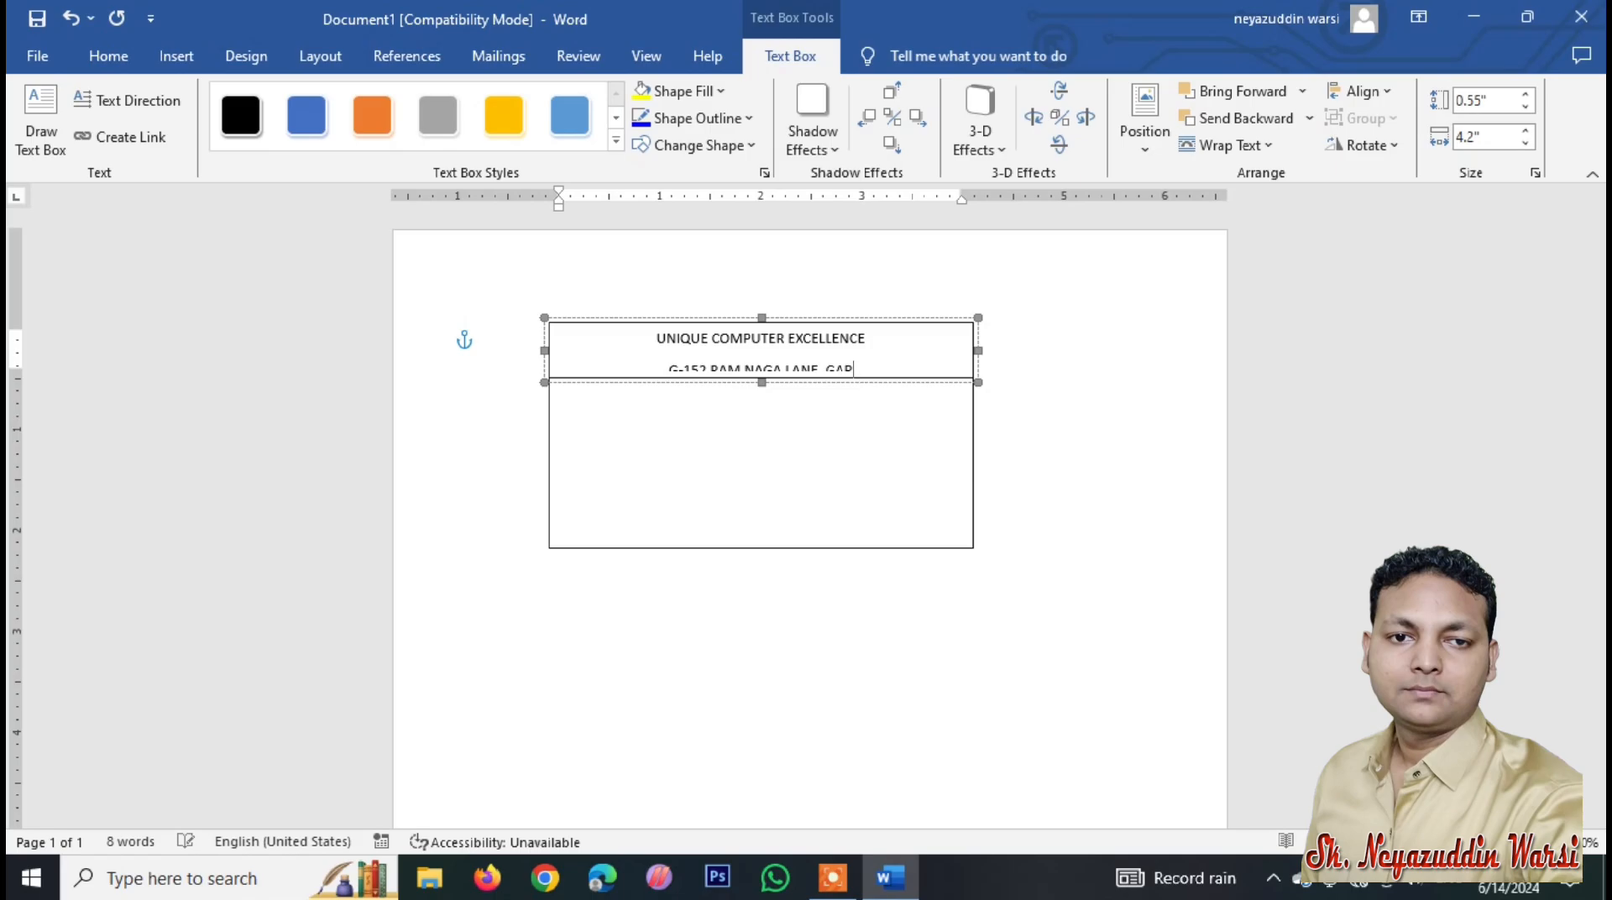
type("DE")
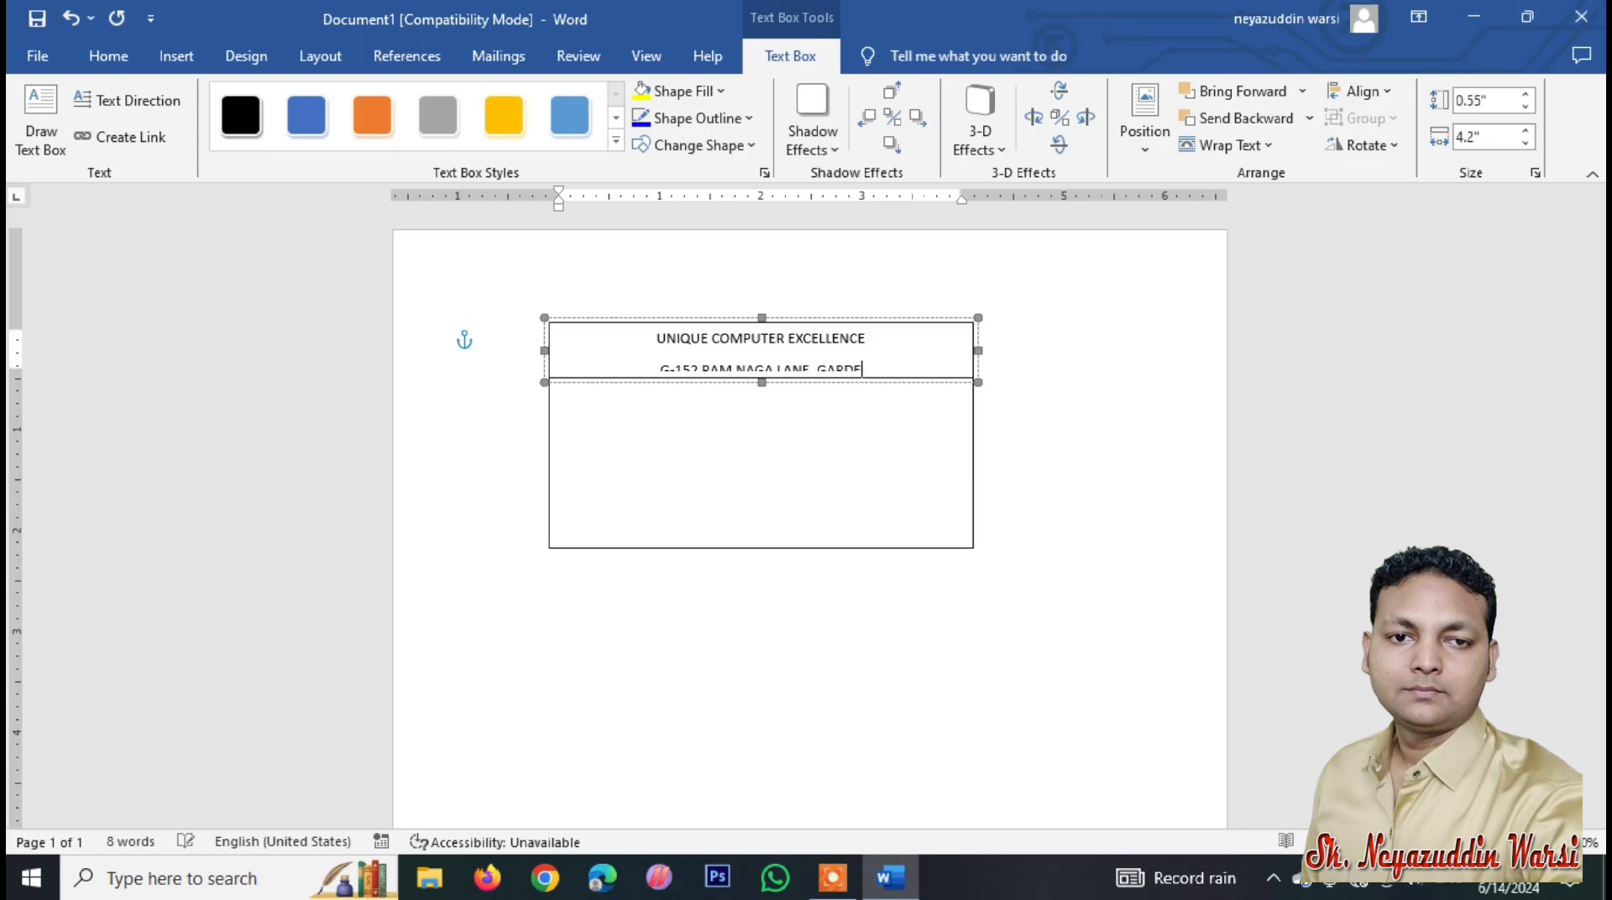
type("N REACH")
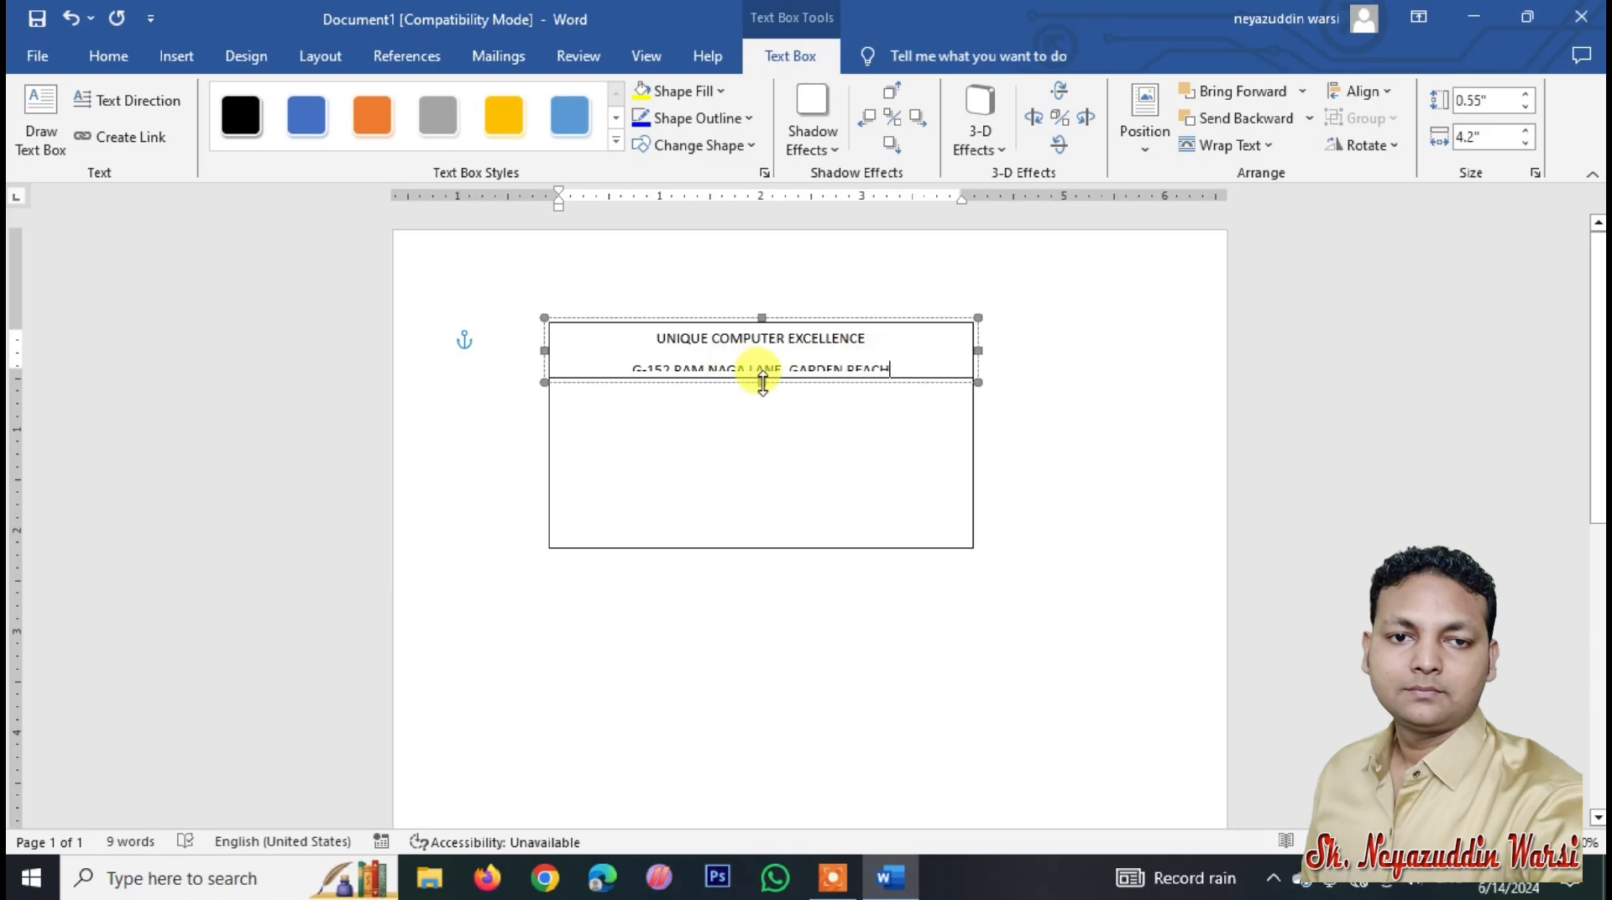
left_click_drag(762, 382, 766, 394)
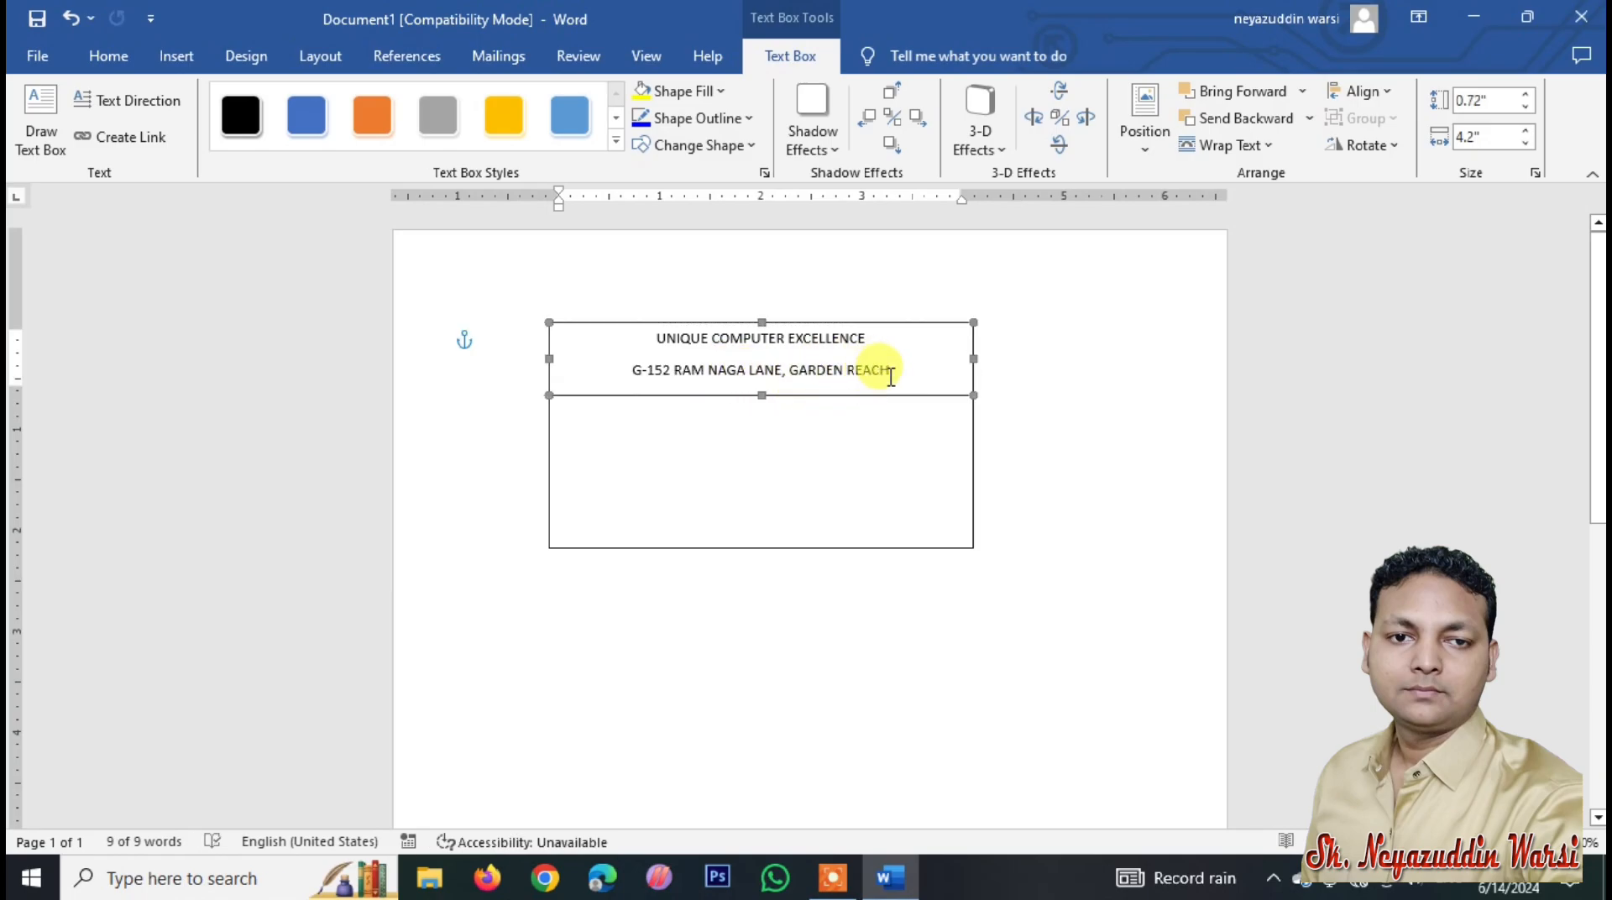
left_click_drag(891, 375, 658, 337)
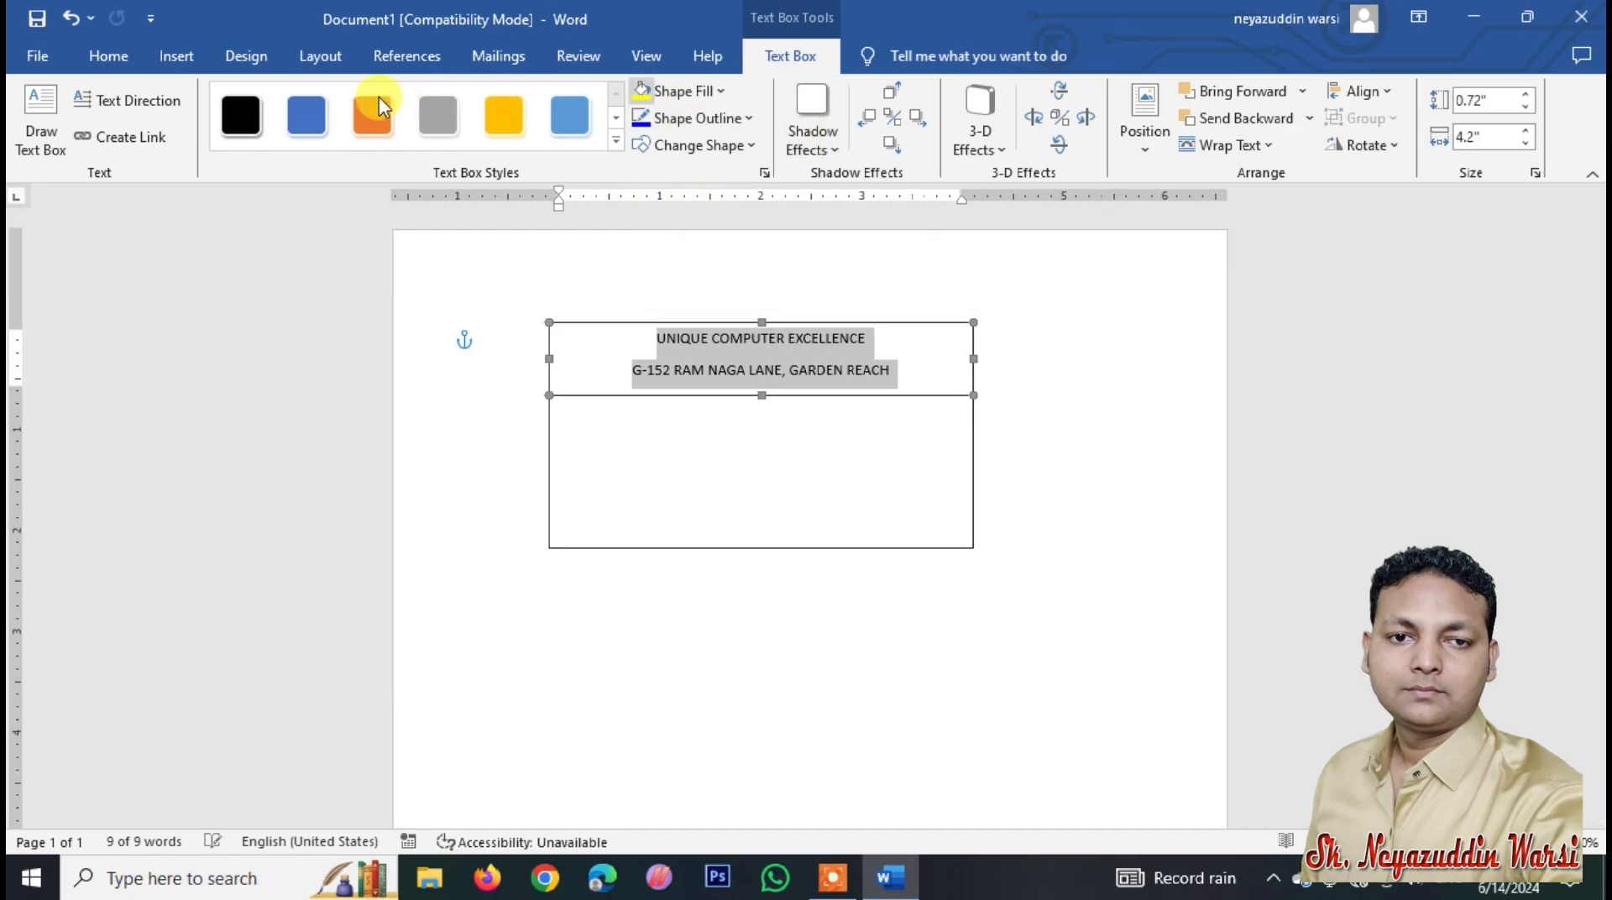
Step: Give both header lines single line spacing with 0 pt spacing after
left_click(119, 56)
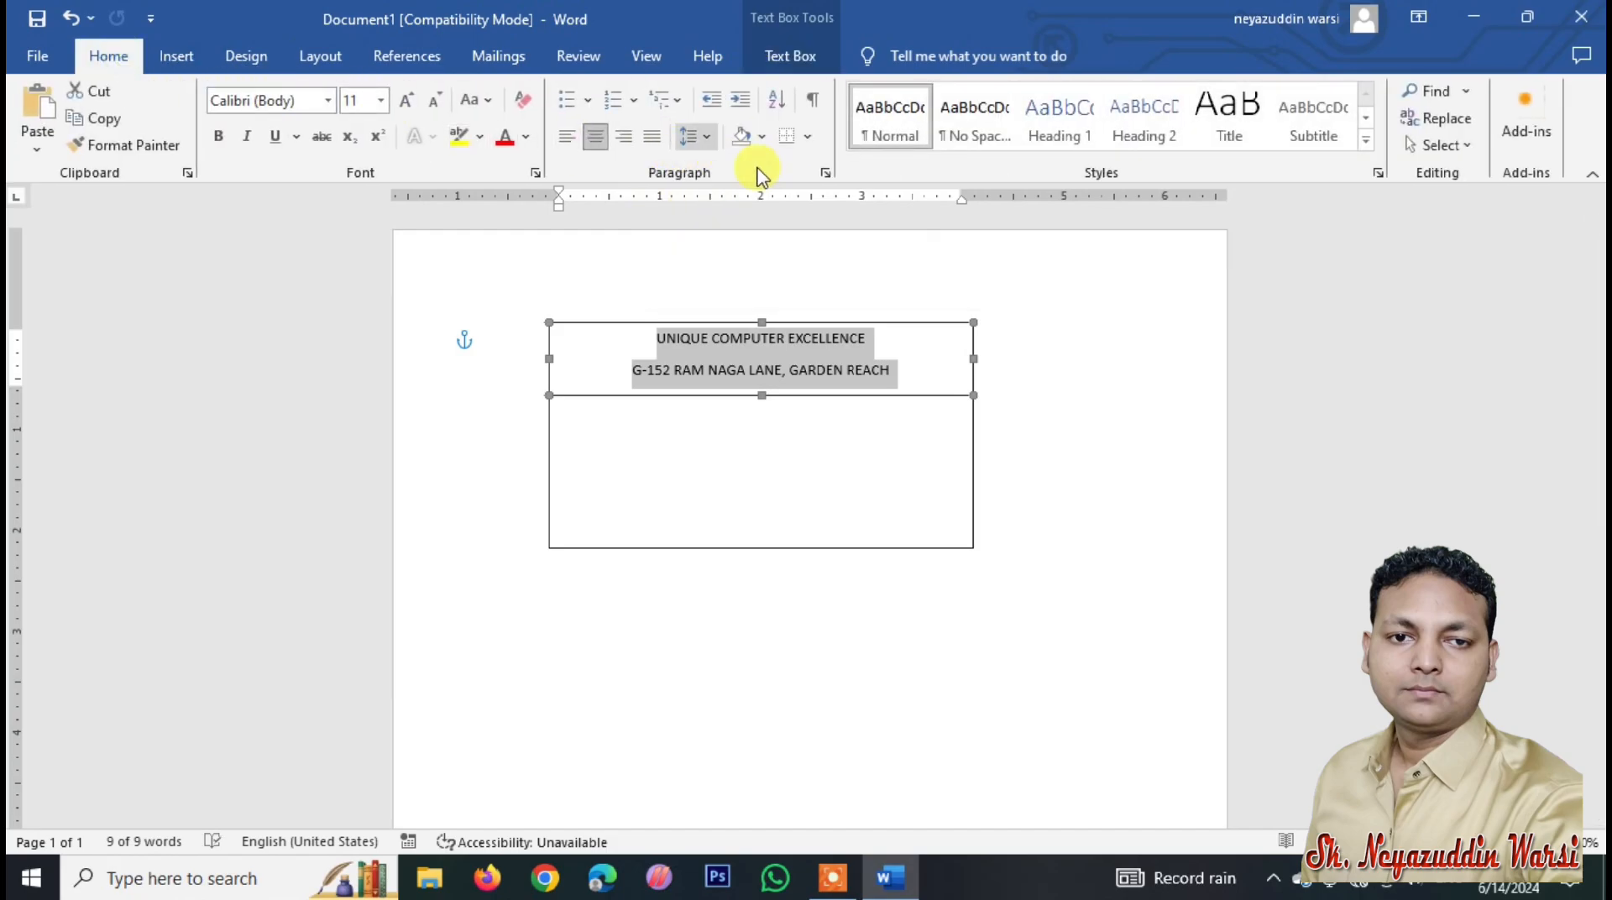
left_click(697, 143)
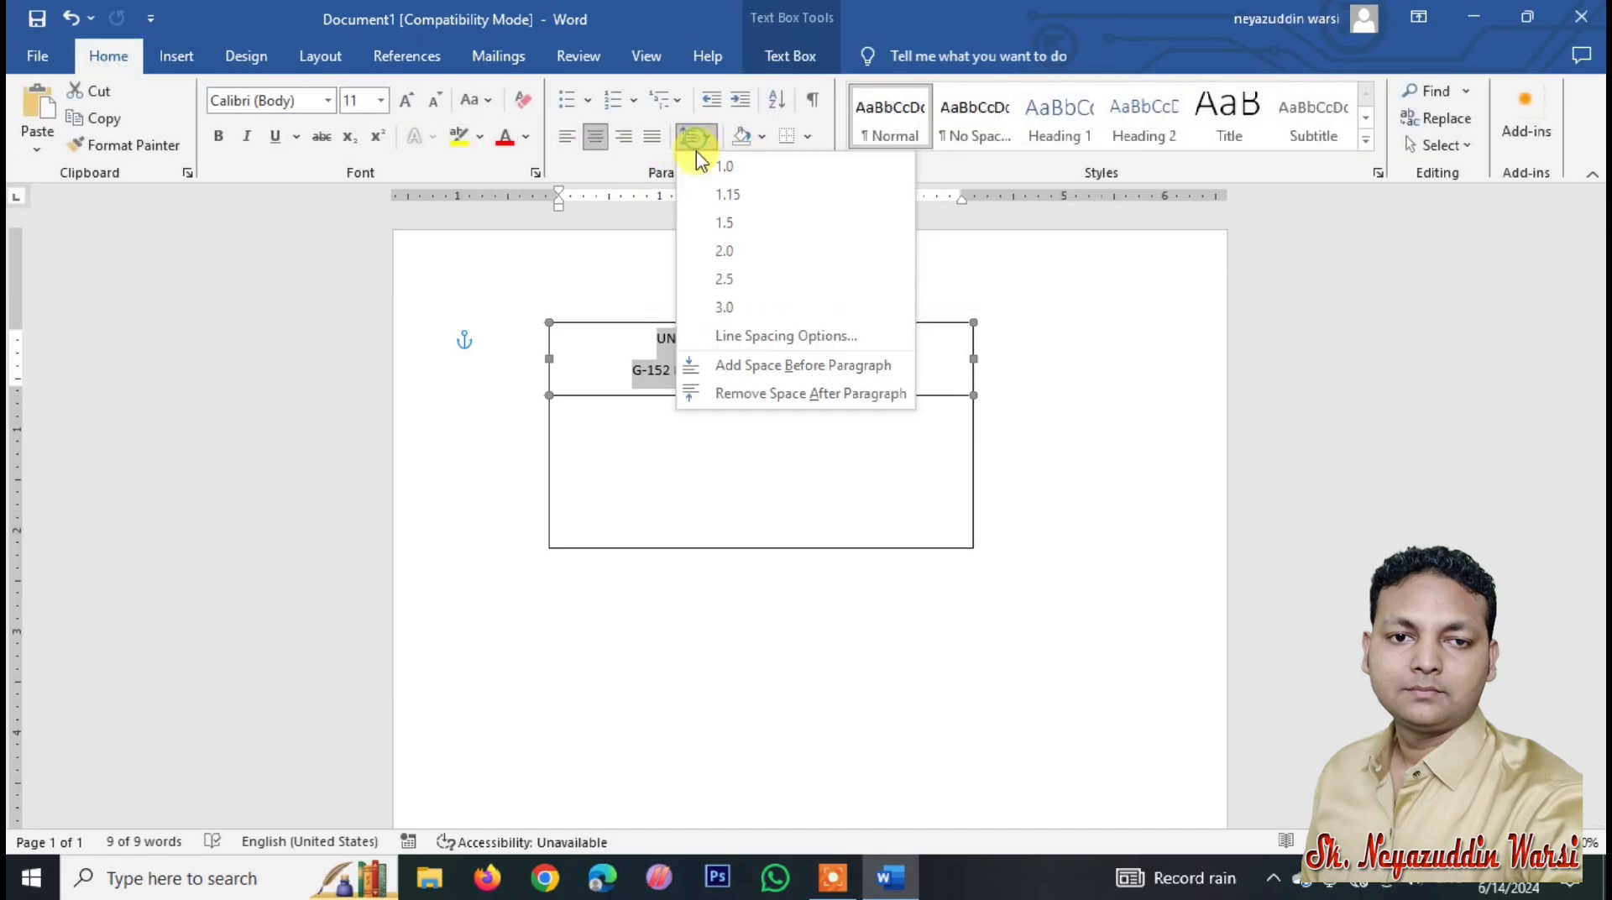
left_click(760, 338)
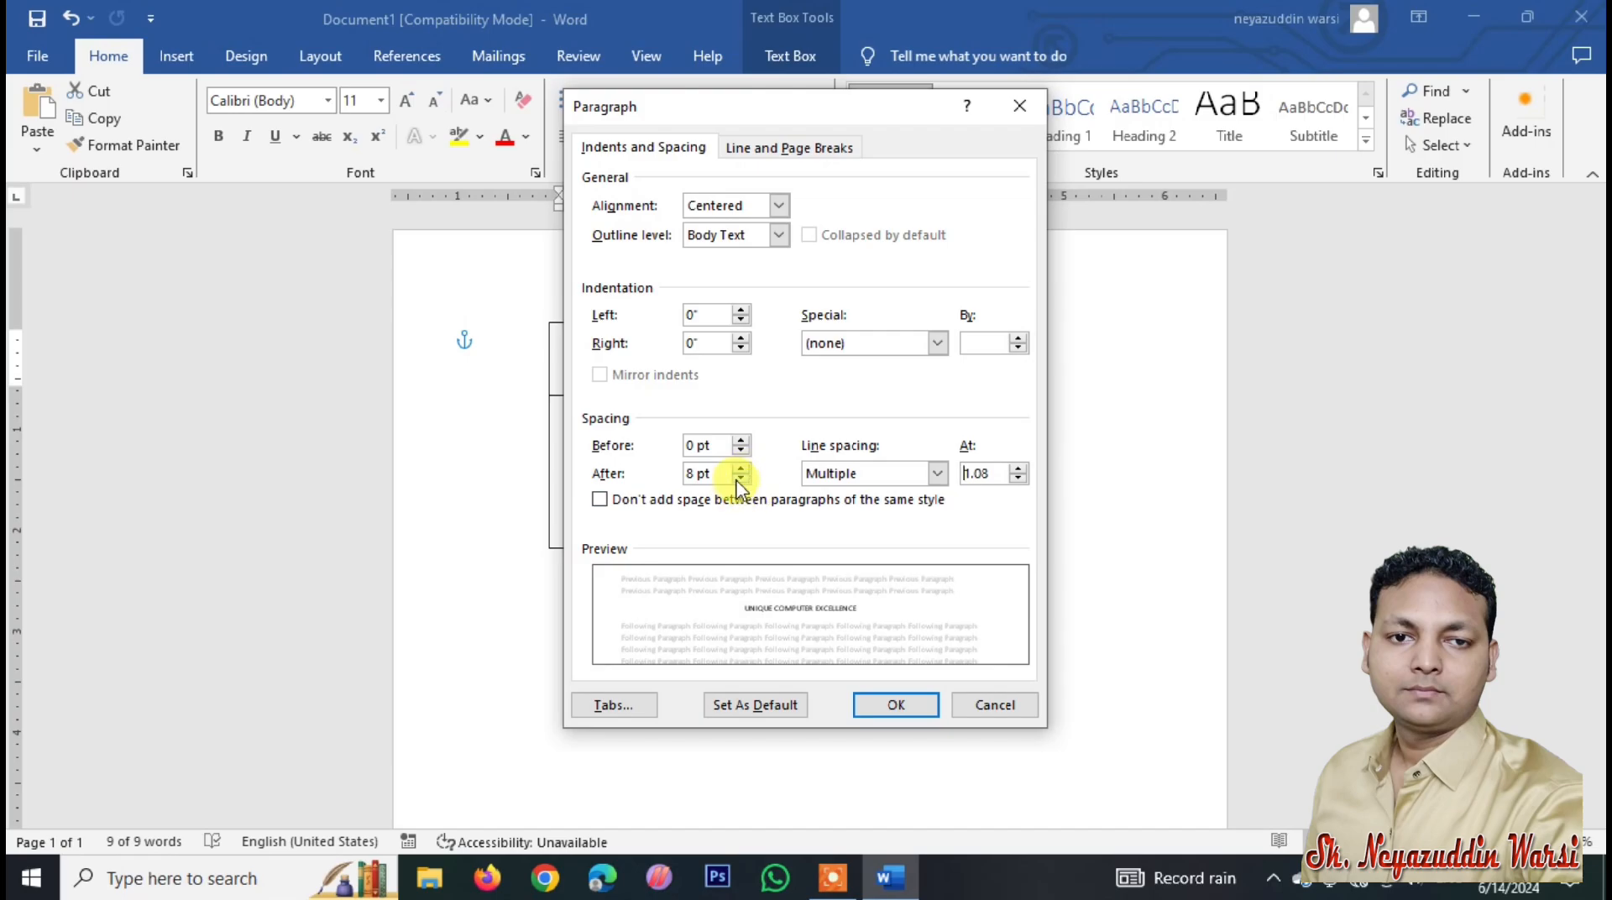
left_click(739, 477)
left_click(937, 474)
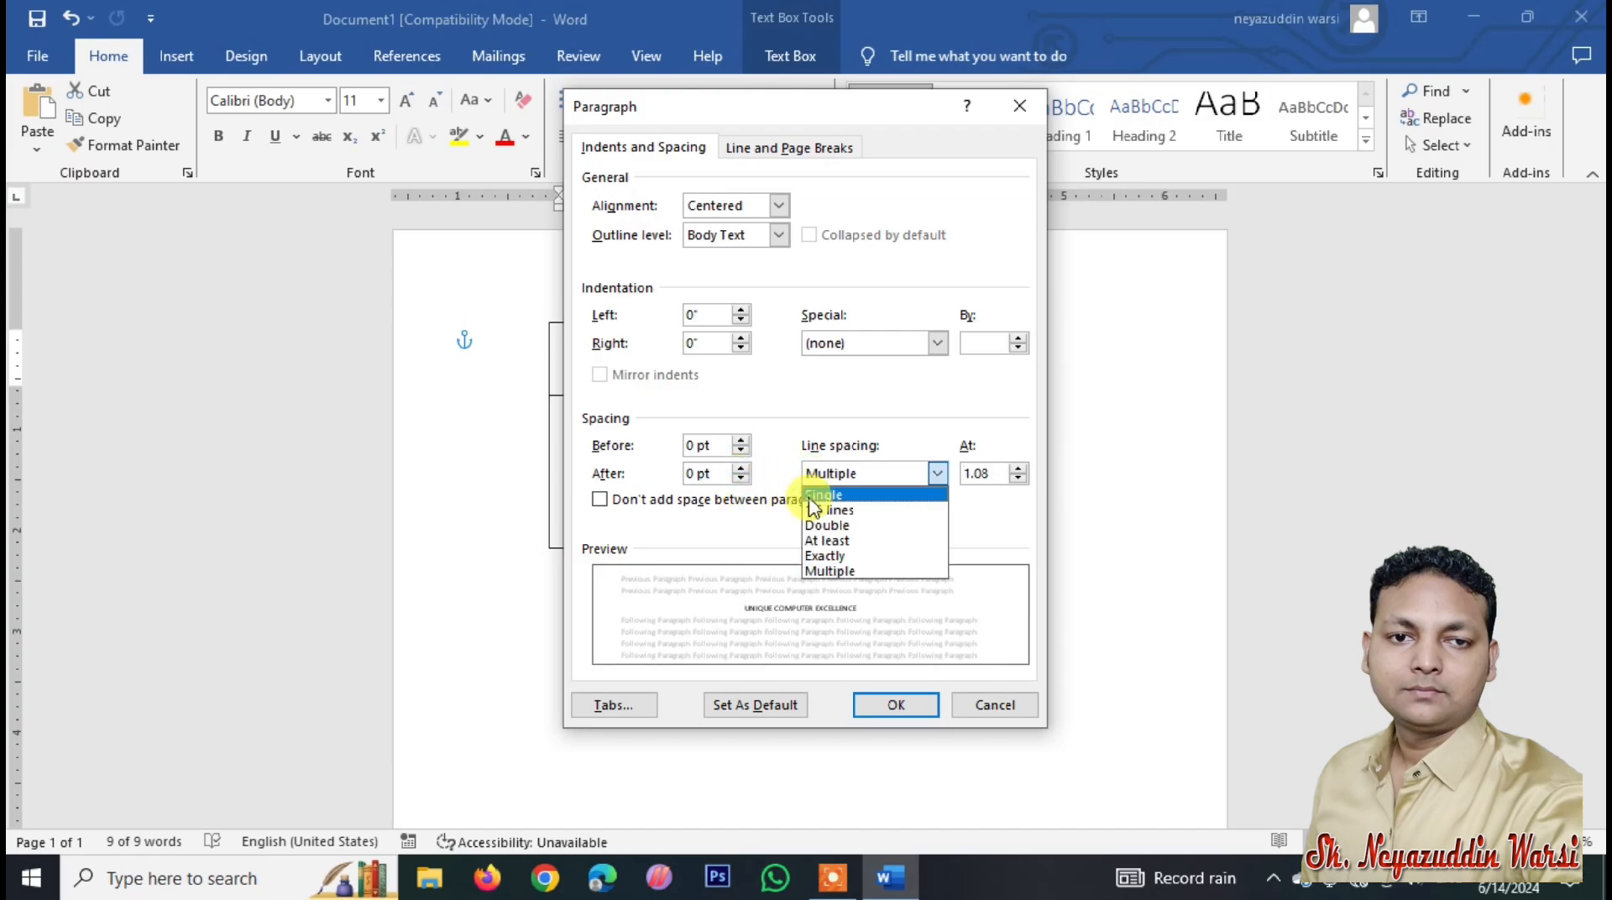
left_click(903, 496)
left_click(896, 704)
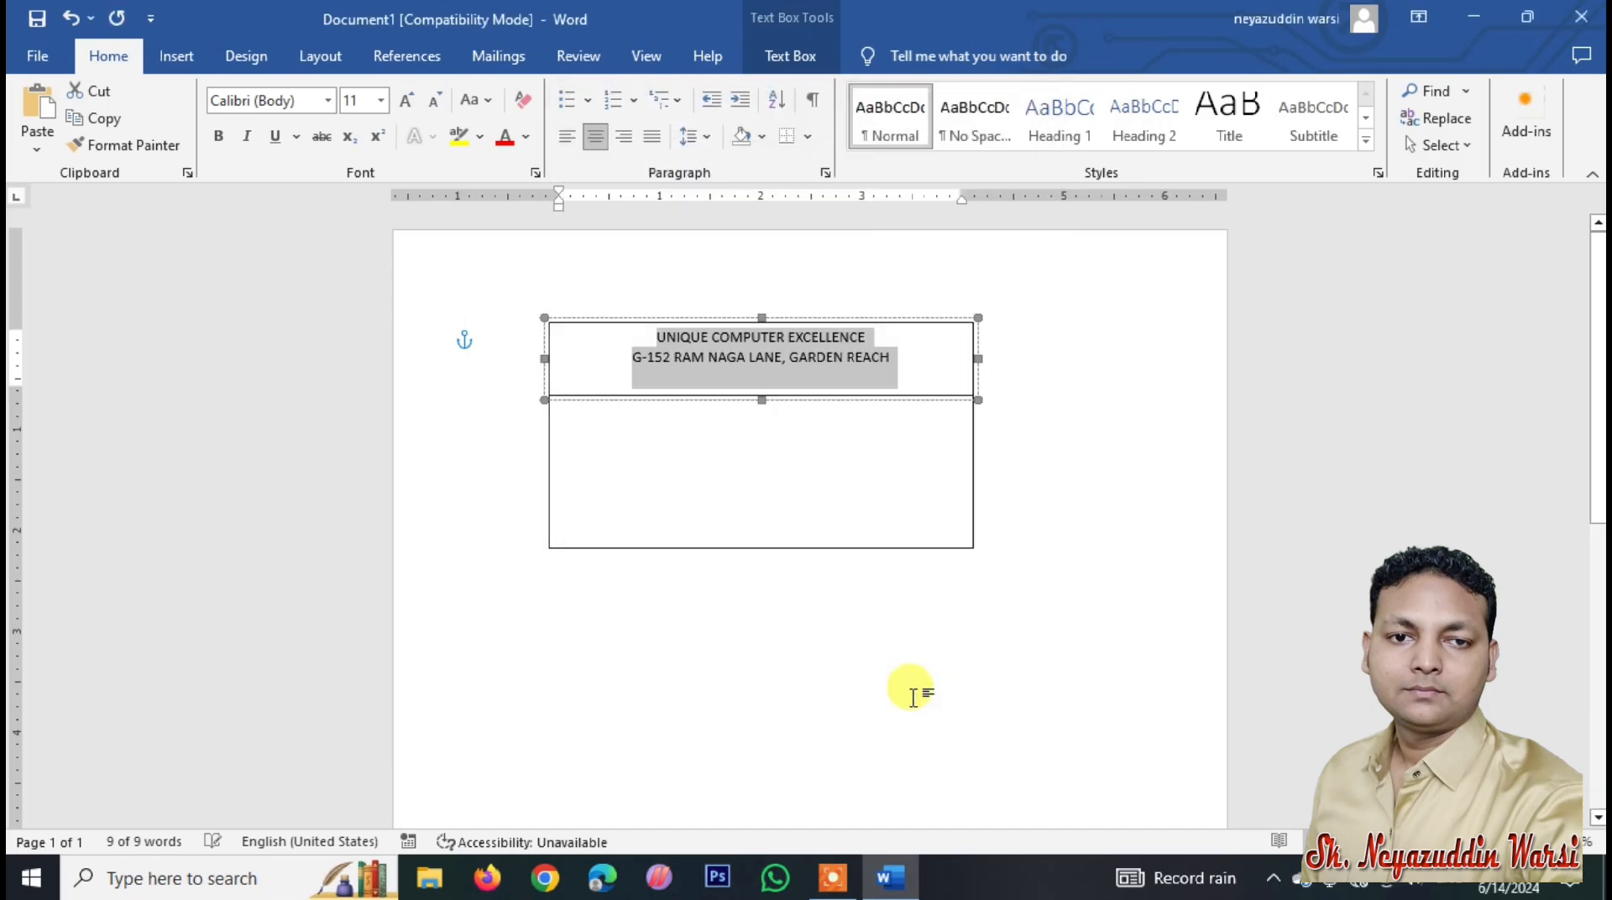
left_click(850, 357)
Step: Format the institute name as 18 pt, bold and red
left_click_drag(865, 337, 641, 335)
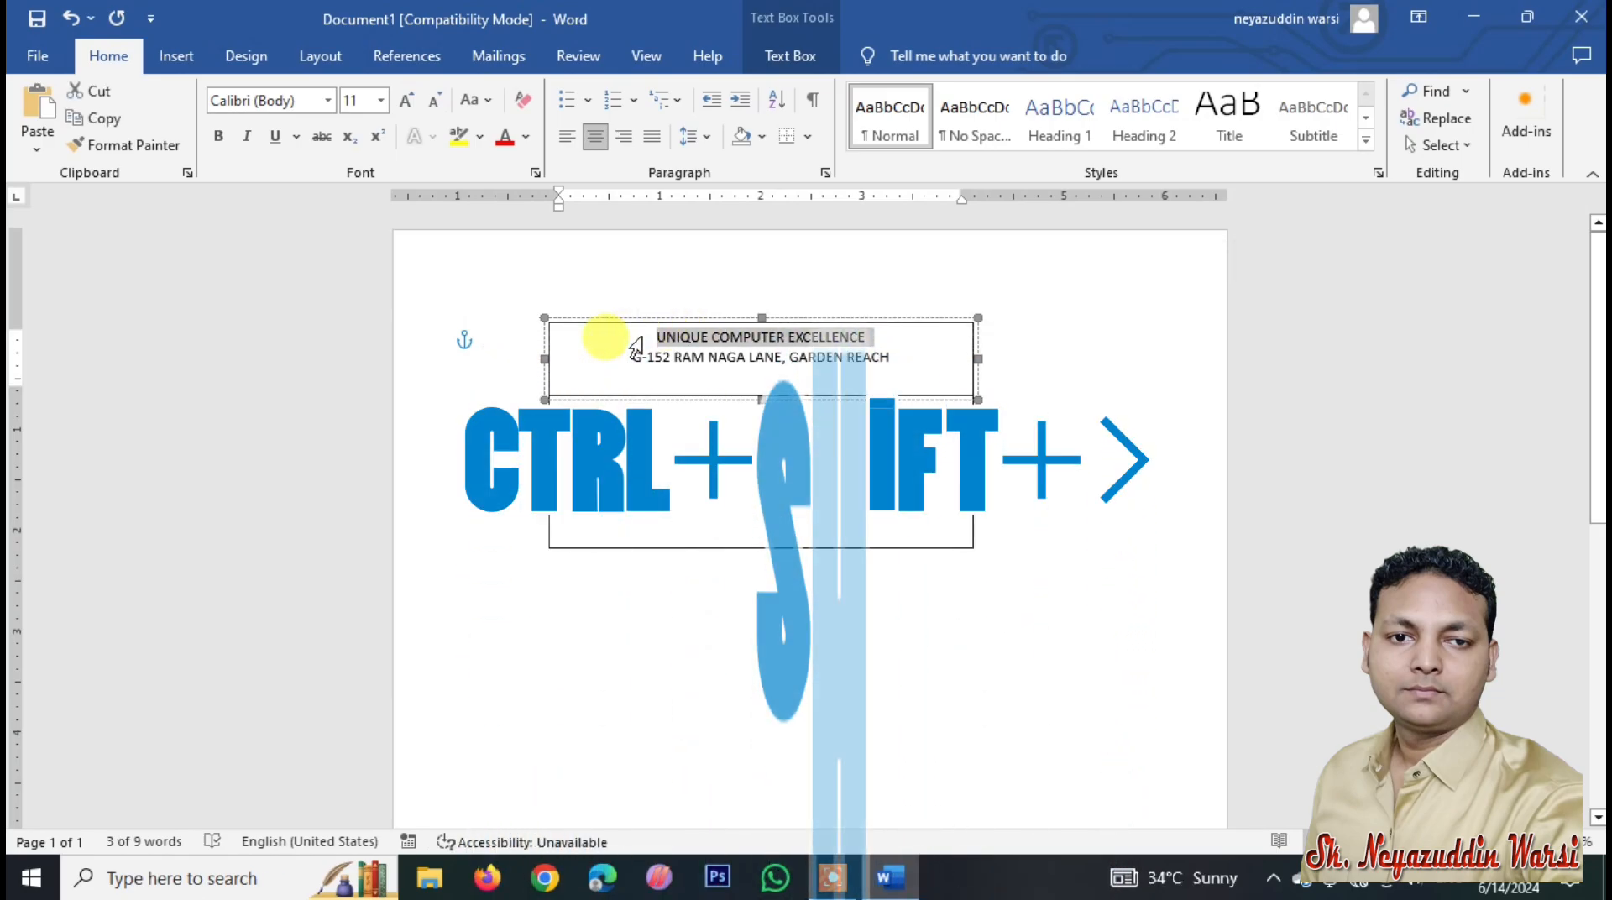
key("ctrl+shift+greater")
key("ctrl+shift+greater")
key("ctrl+shift+greater")
key("ctrl+shift+greater")
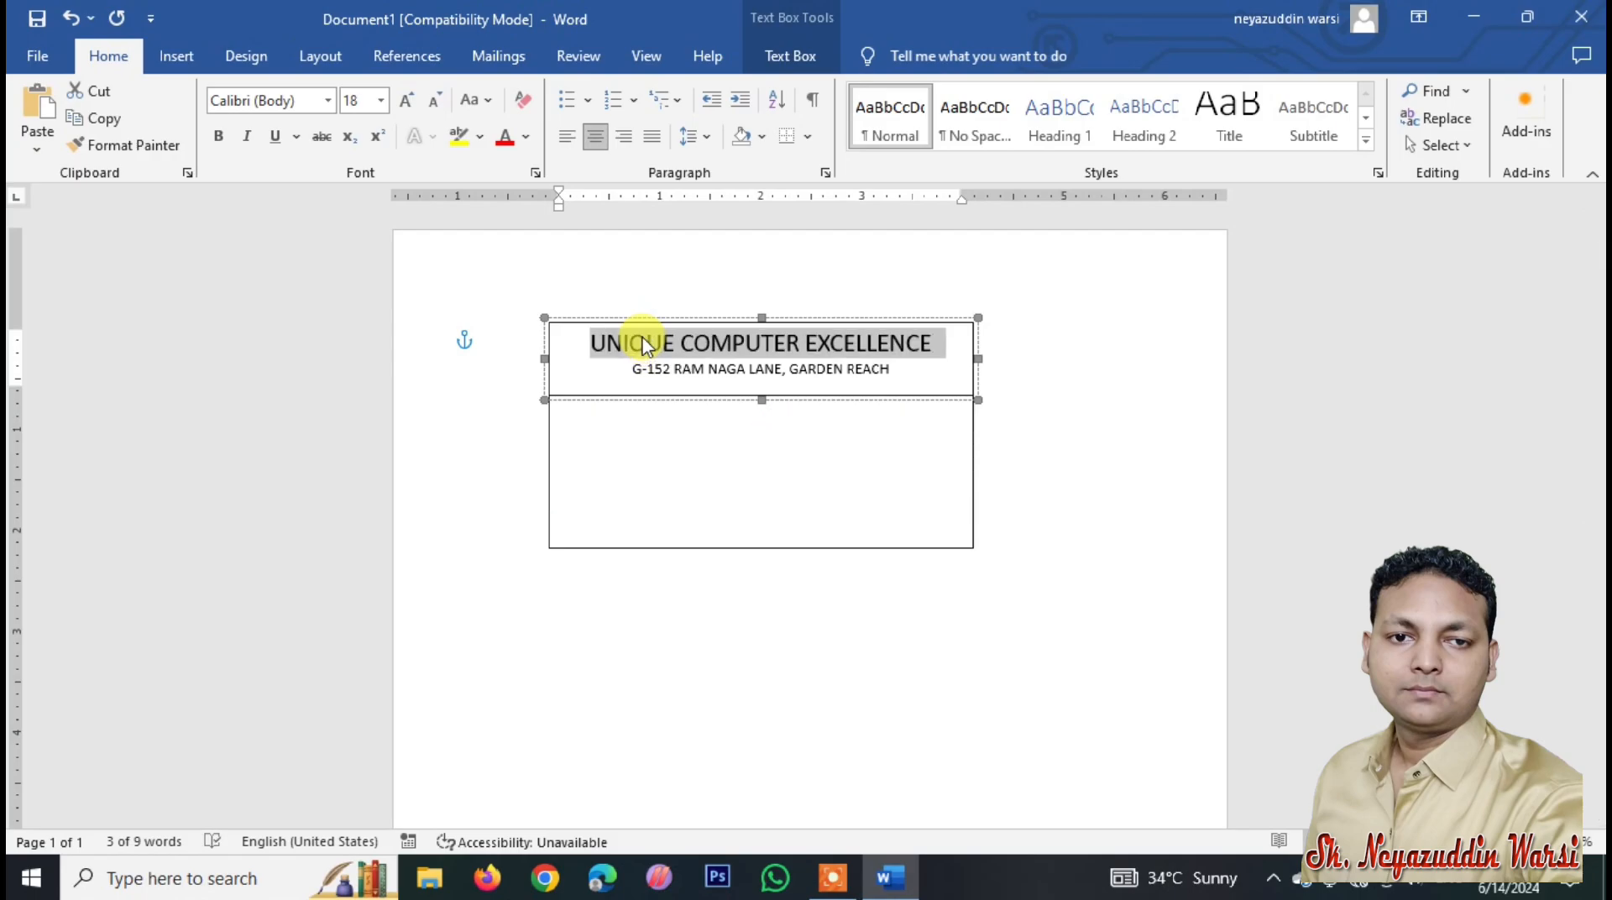
key("ctrl+b")
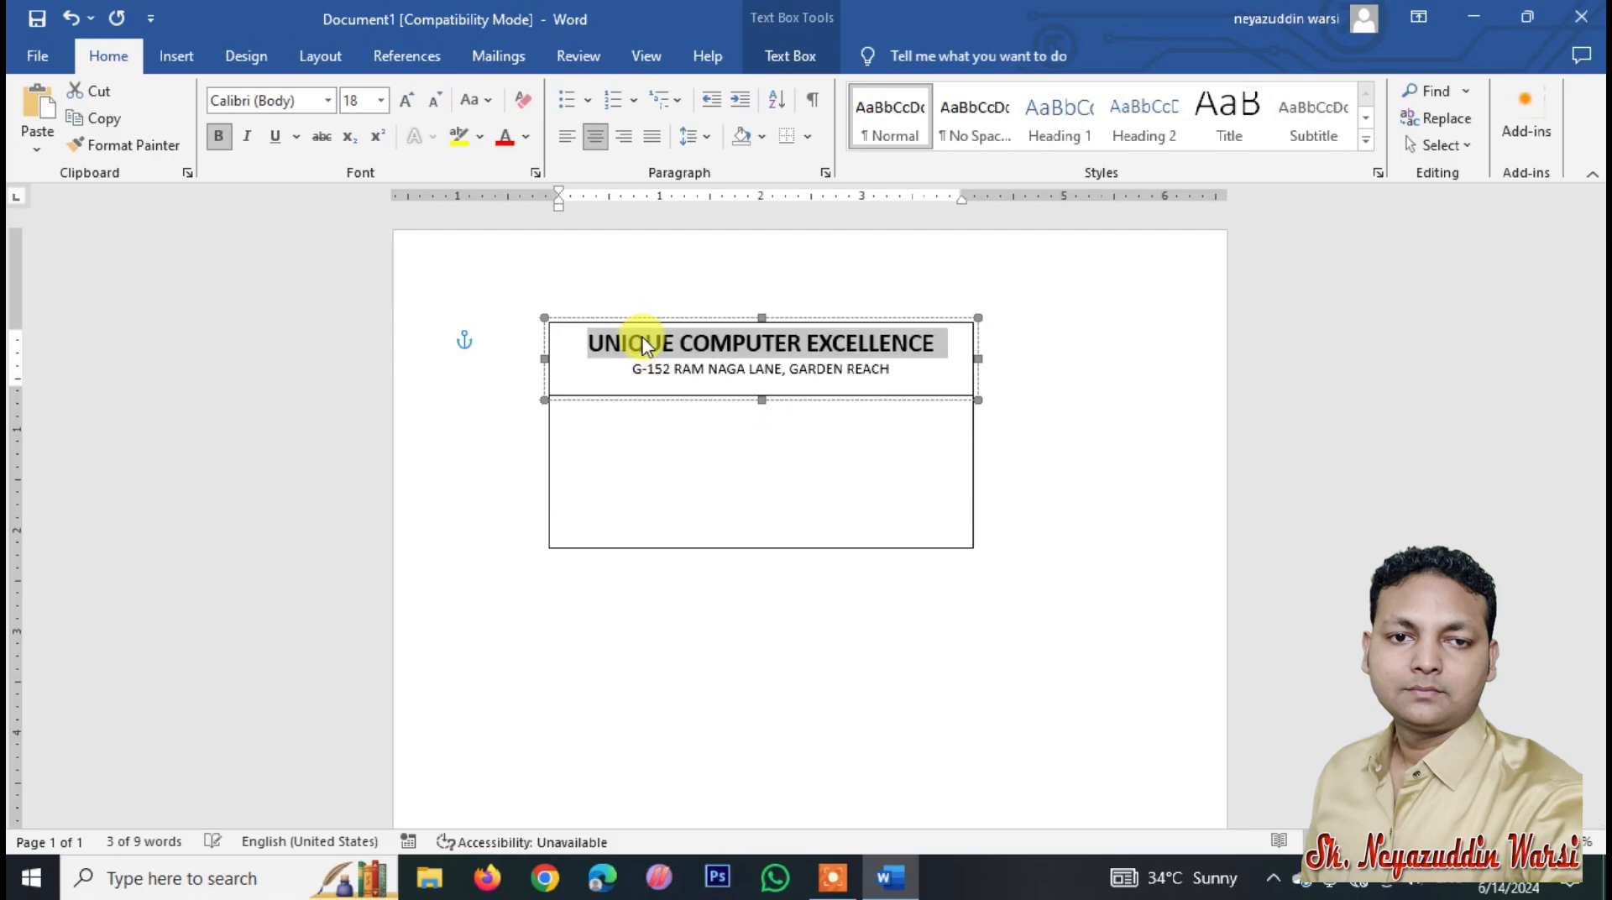
left_click(502, 137)
double_click(635, 396)
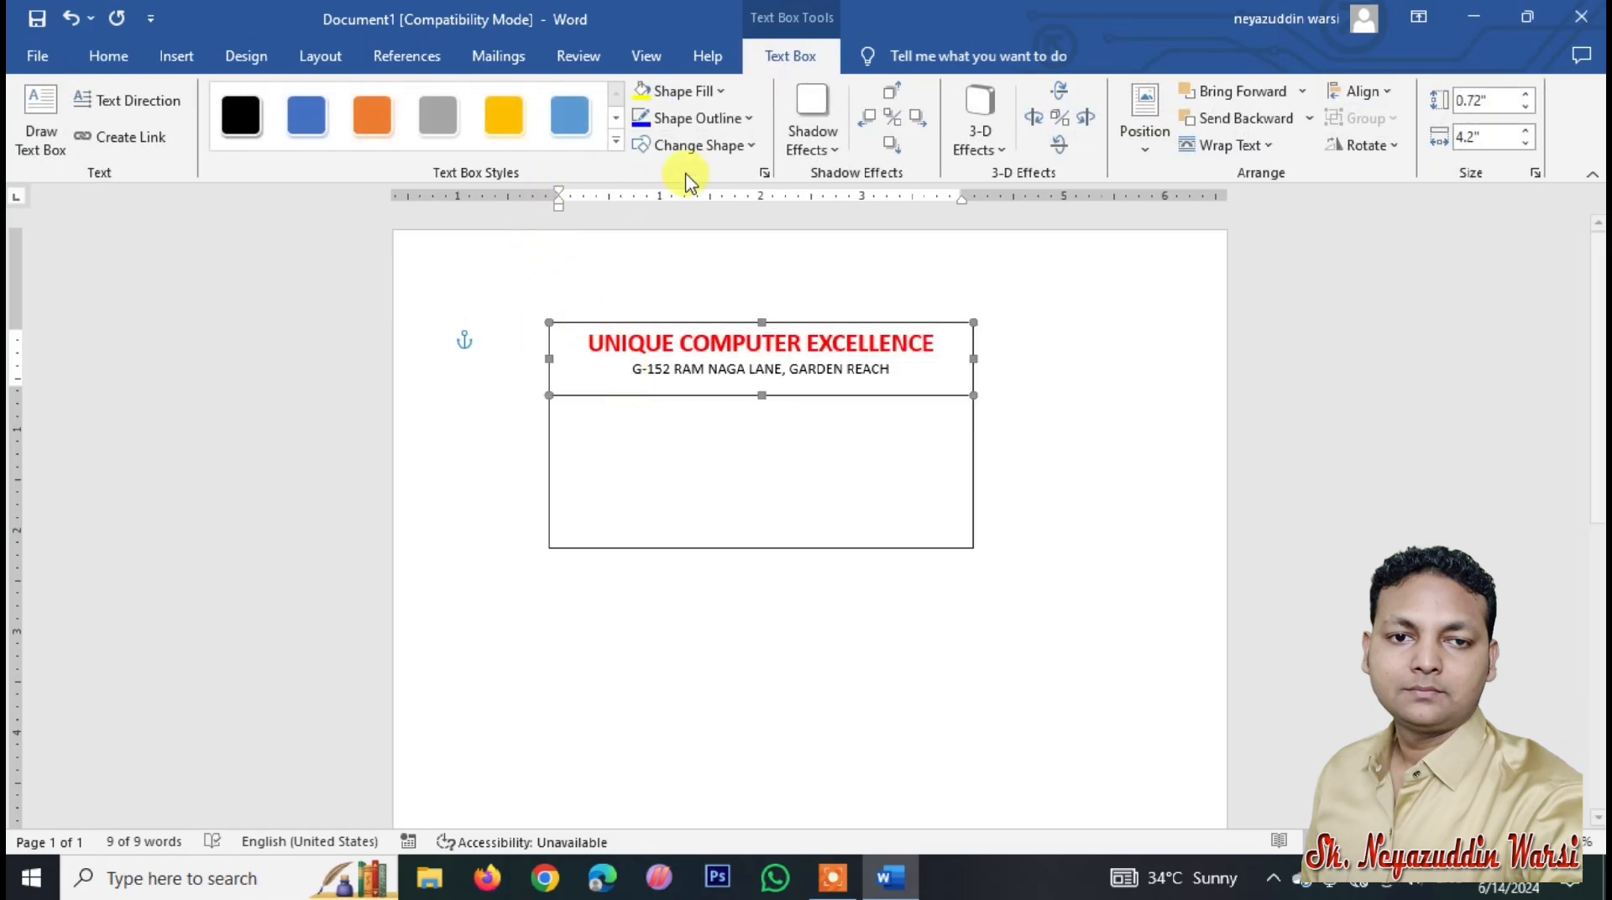
Step: Change the header box fill from light blue to Yellow and select the address line
left_click(715, 92)
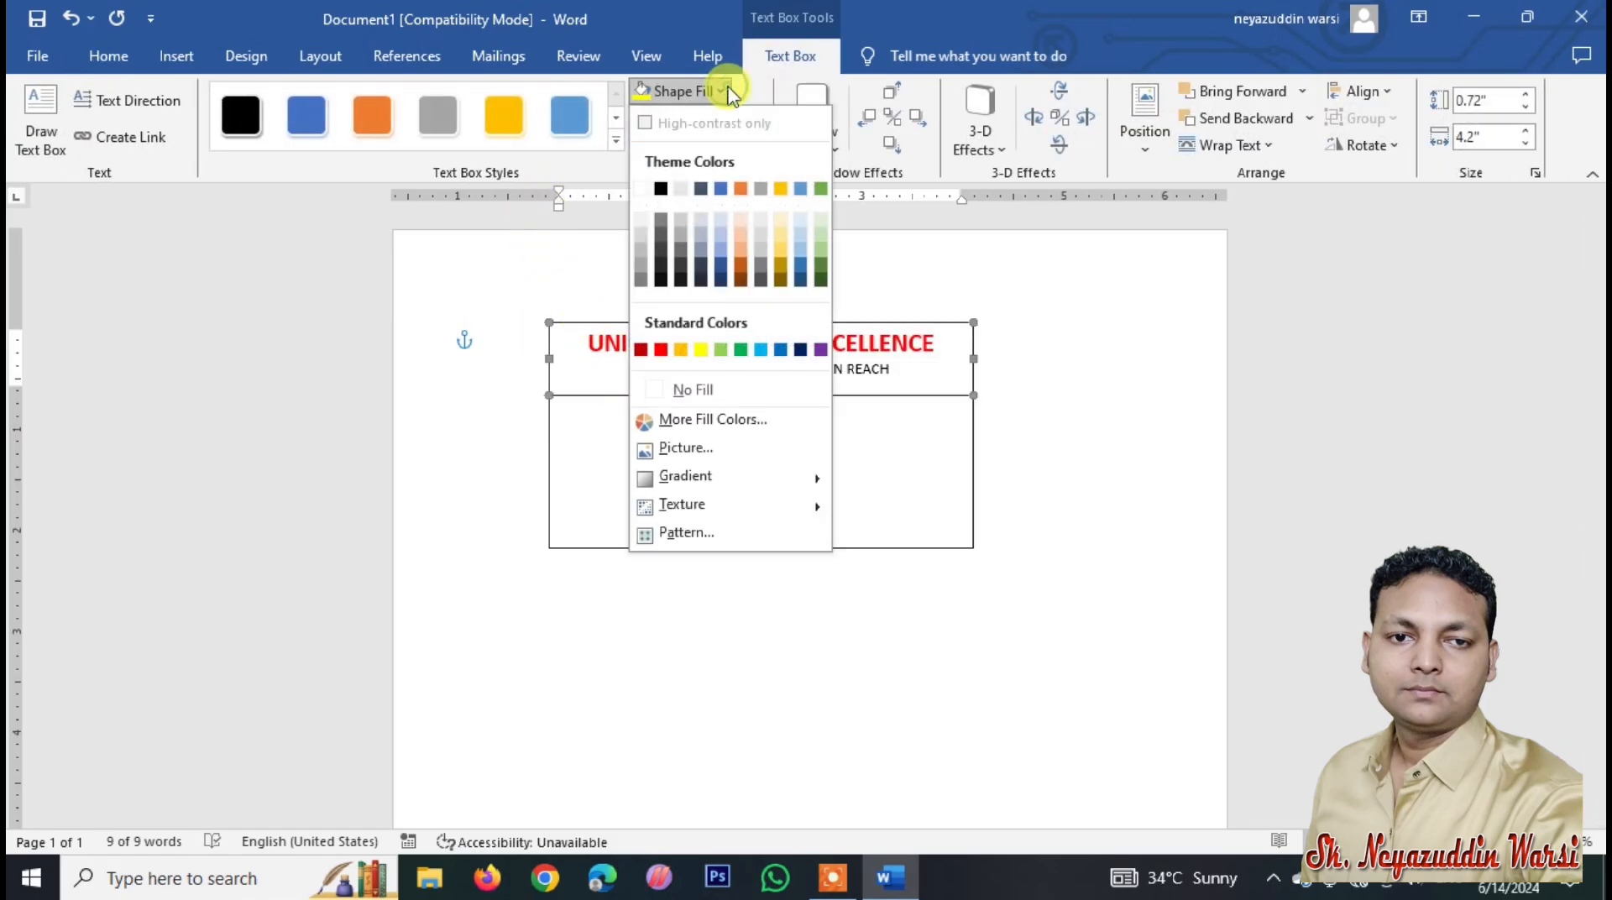
left_click(723, 243)
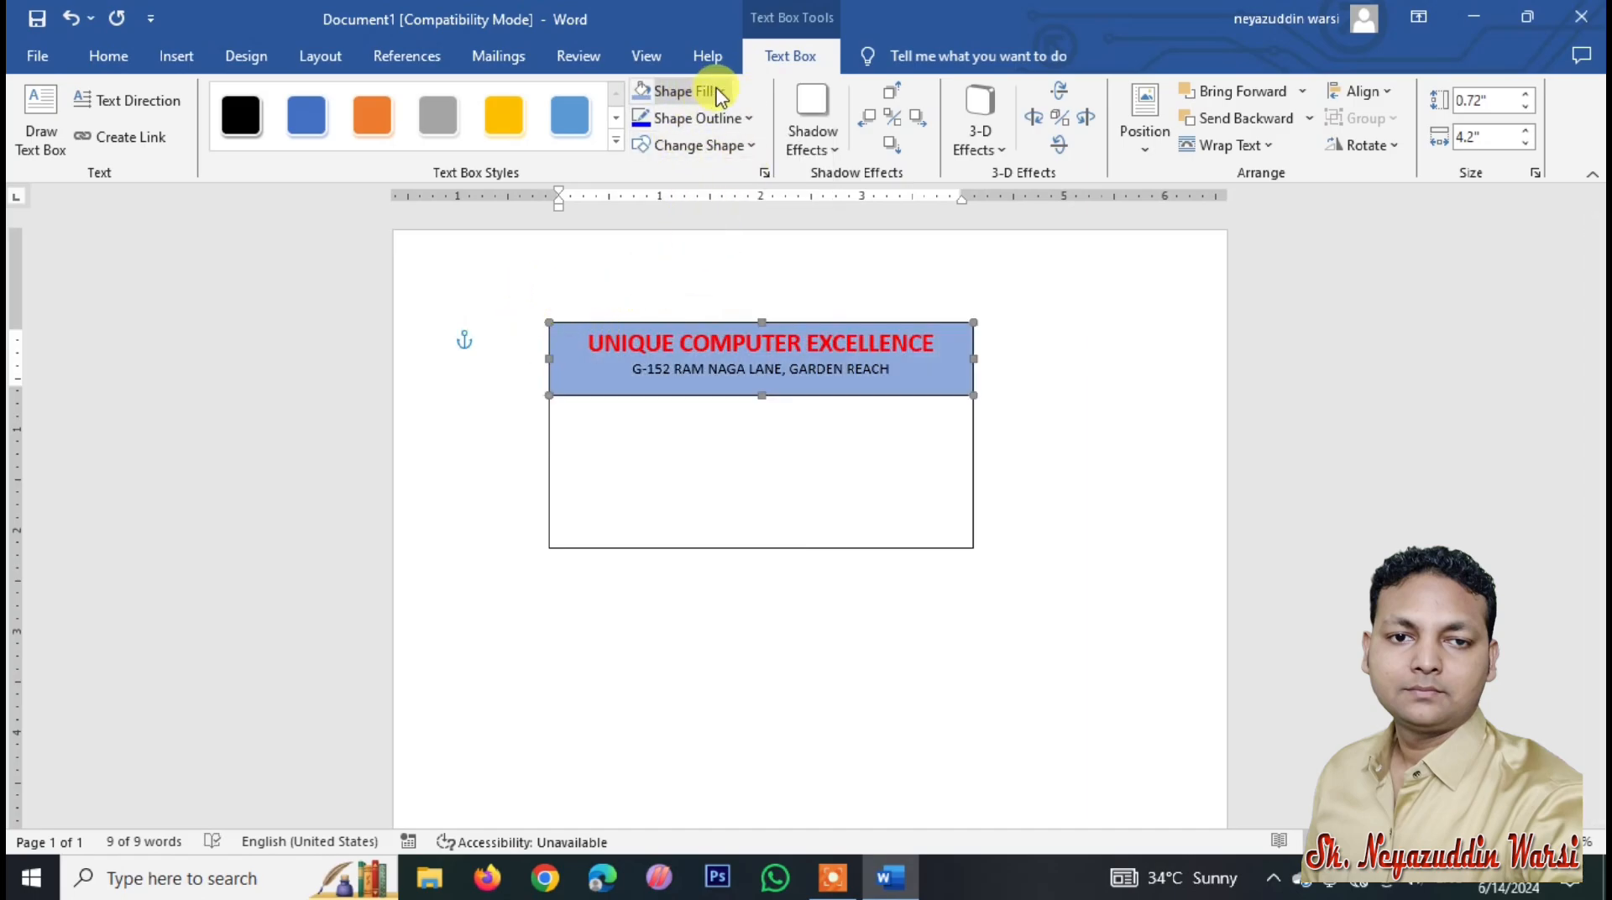
left_click(714, 92)
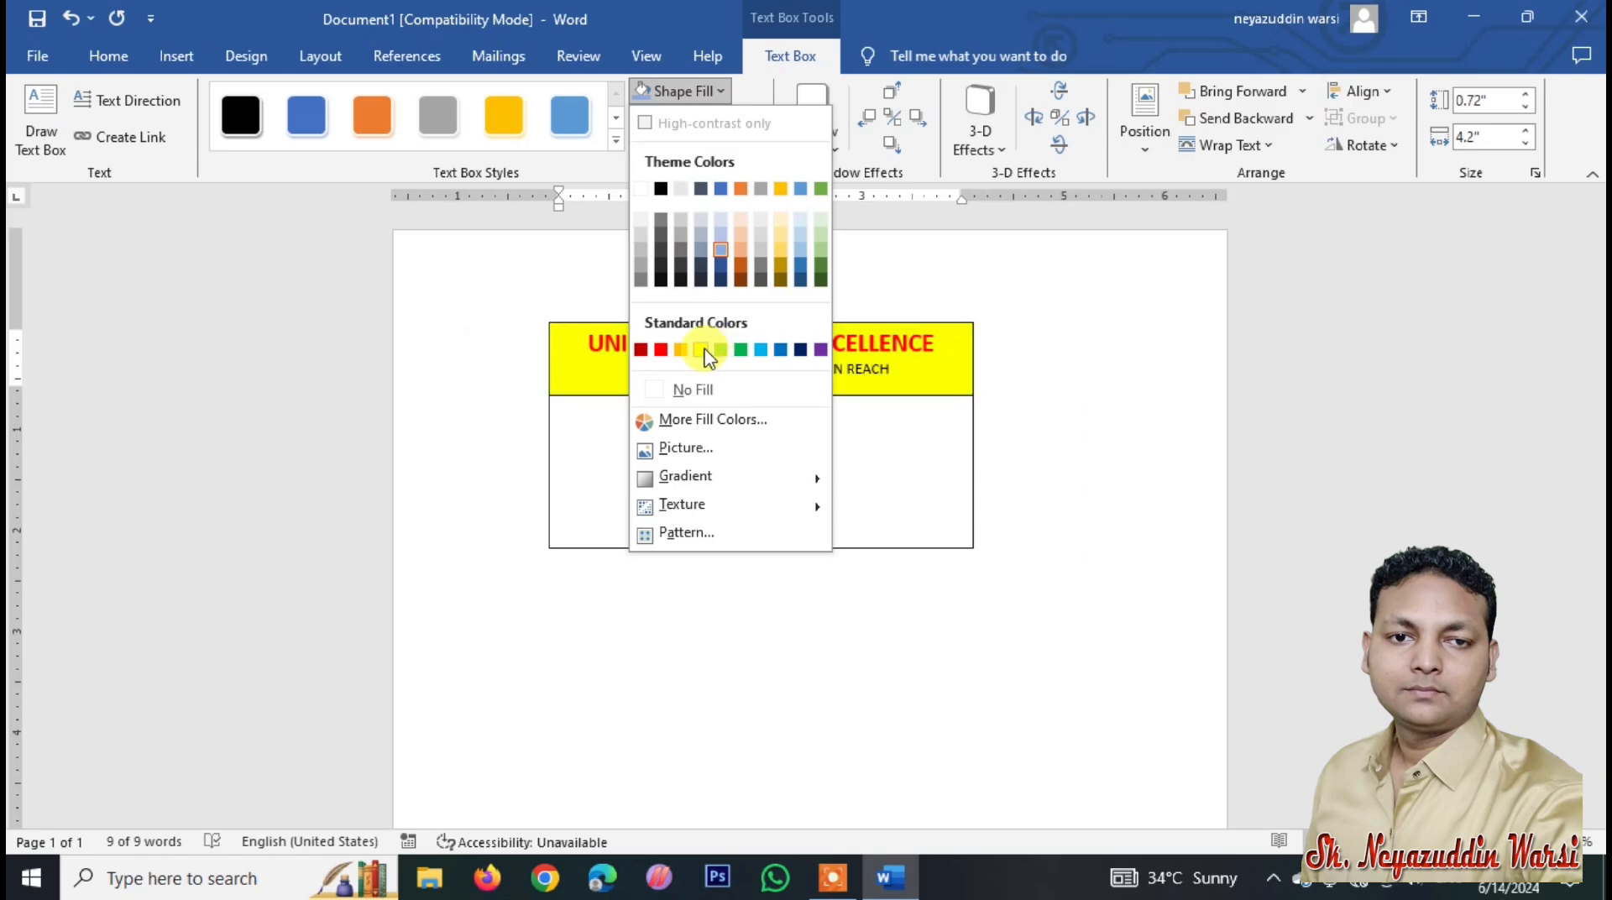
left_click(702, 349)
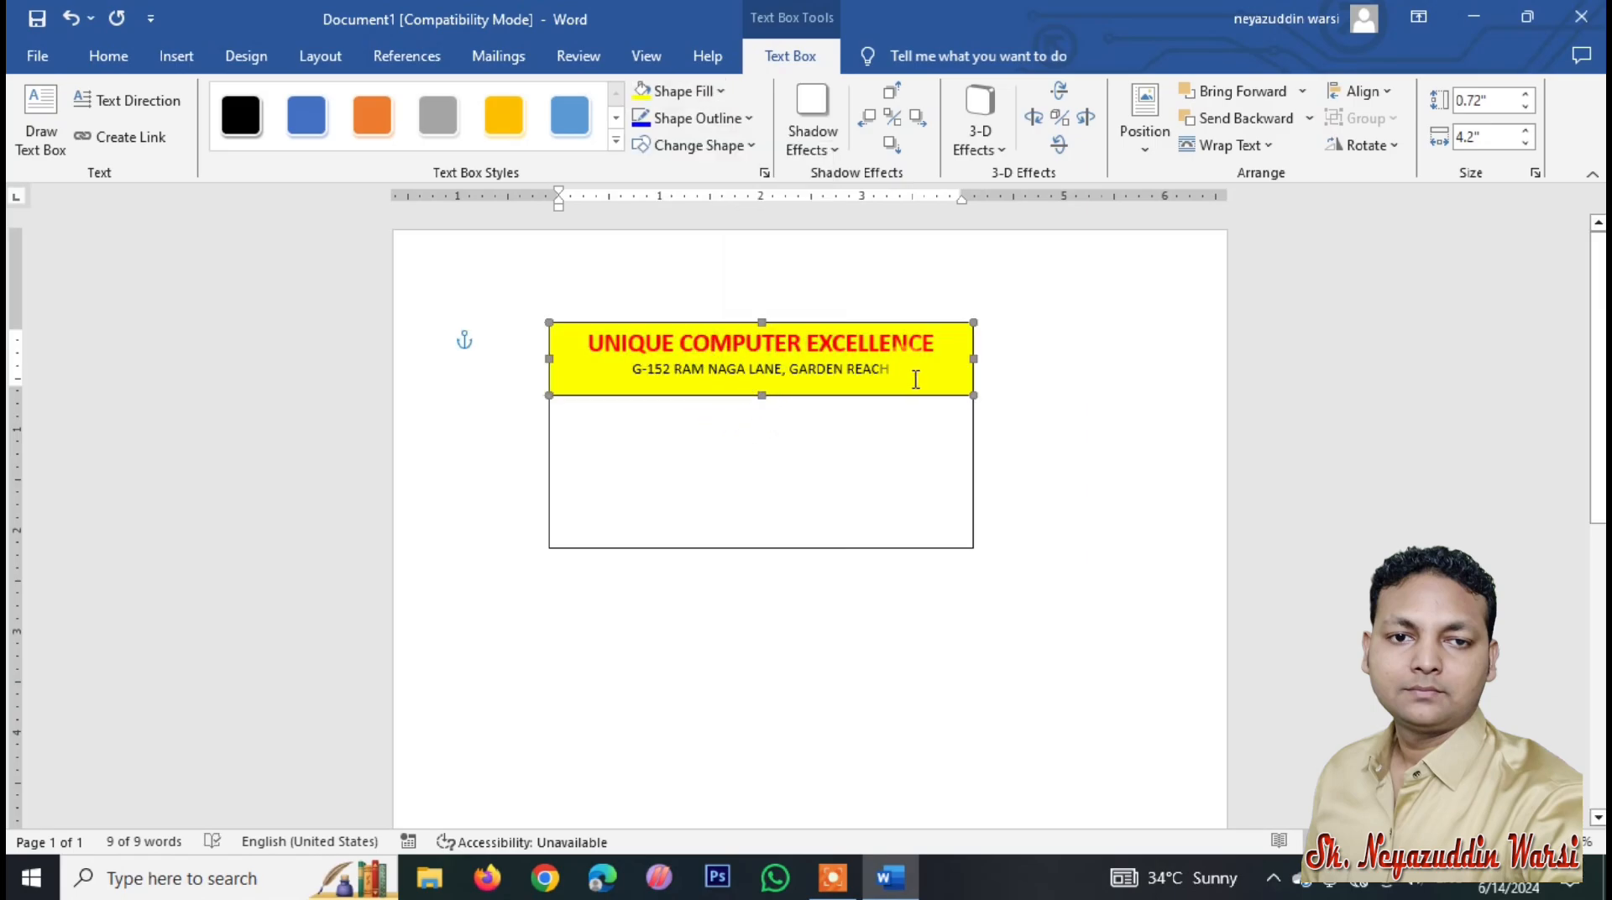
left_click_drag(917, 379, 625, 374)
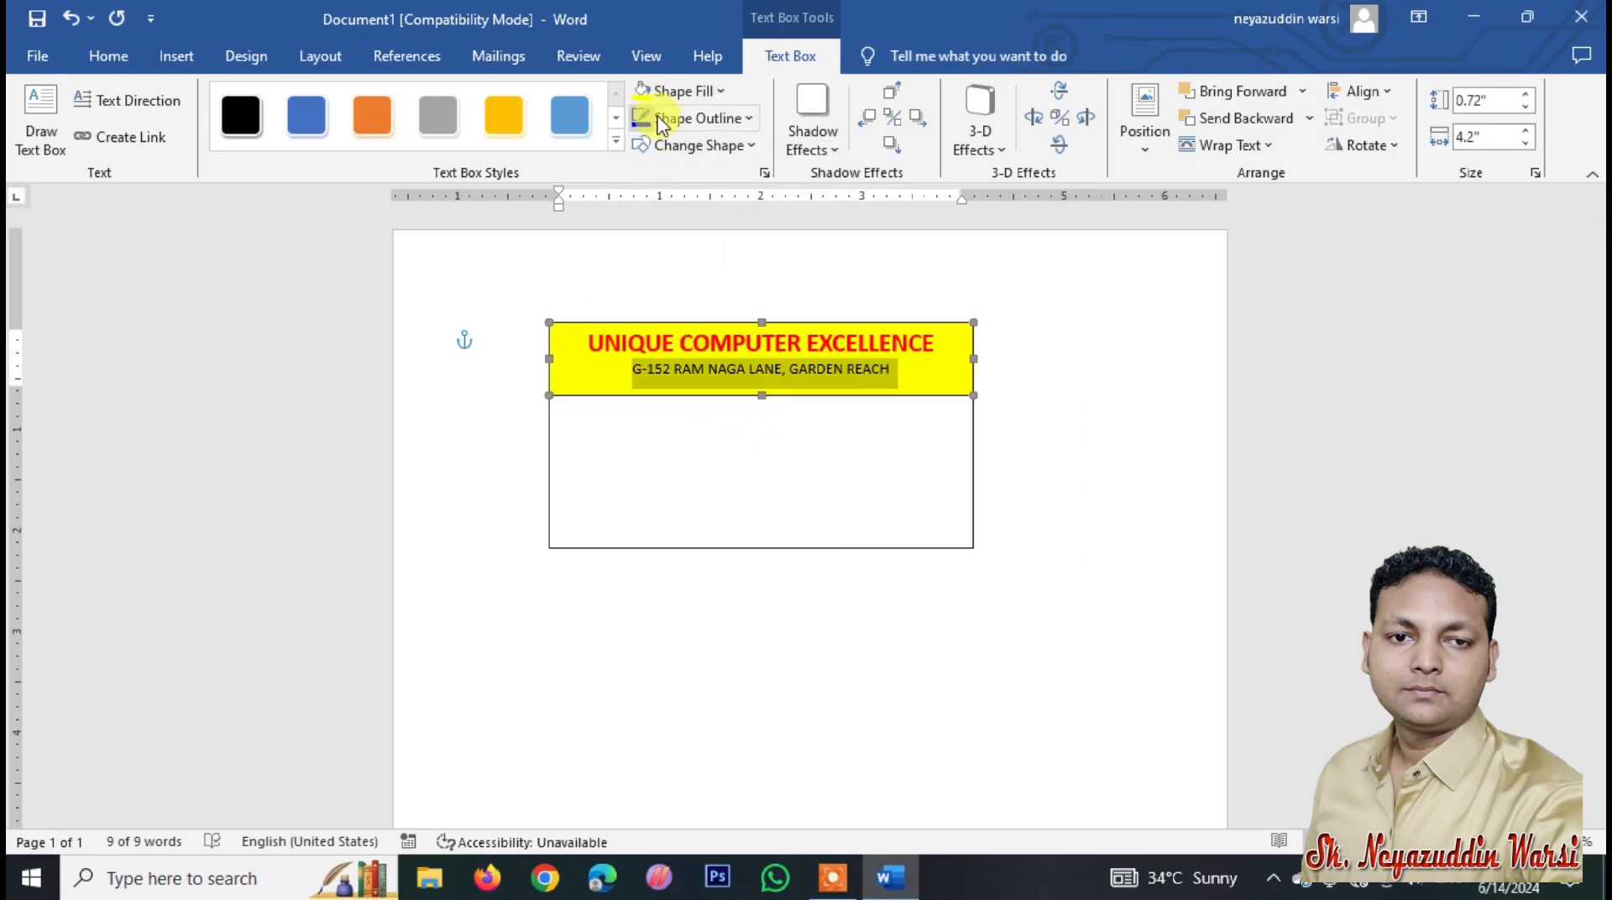
left_click(117, 56)
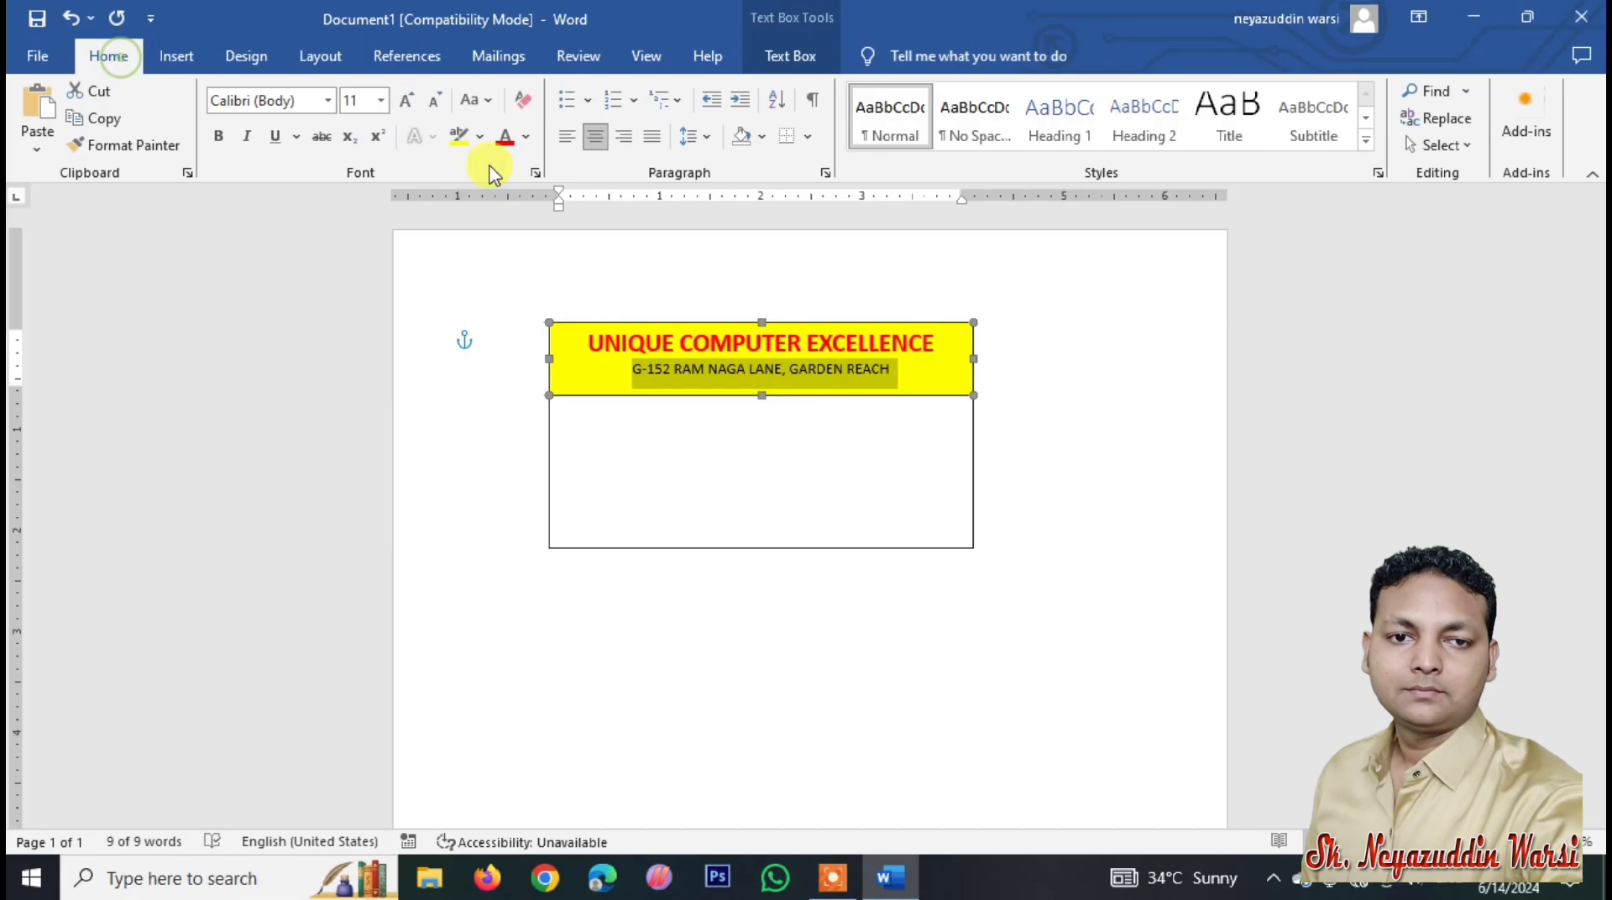
Step: Make the address line dark green and bold
left_click(526, 143)
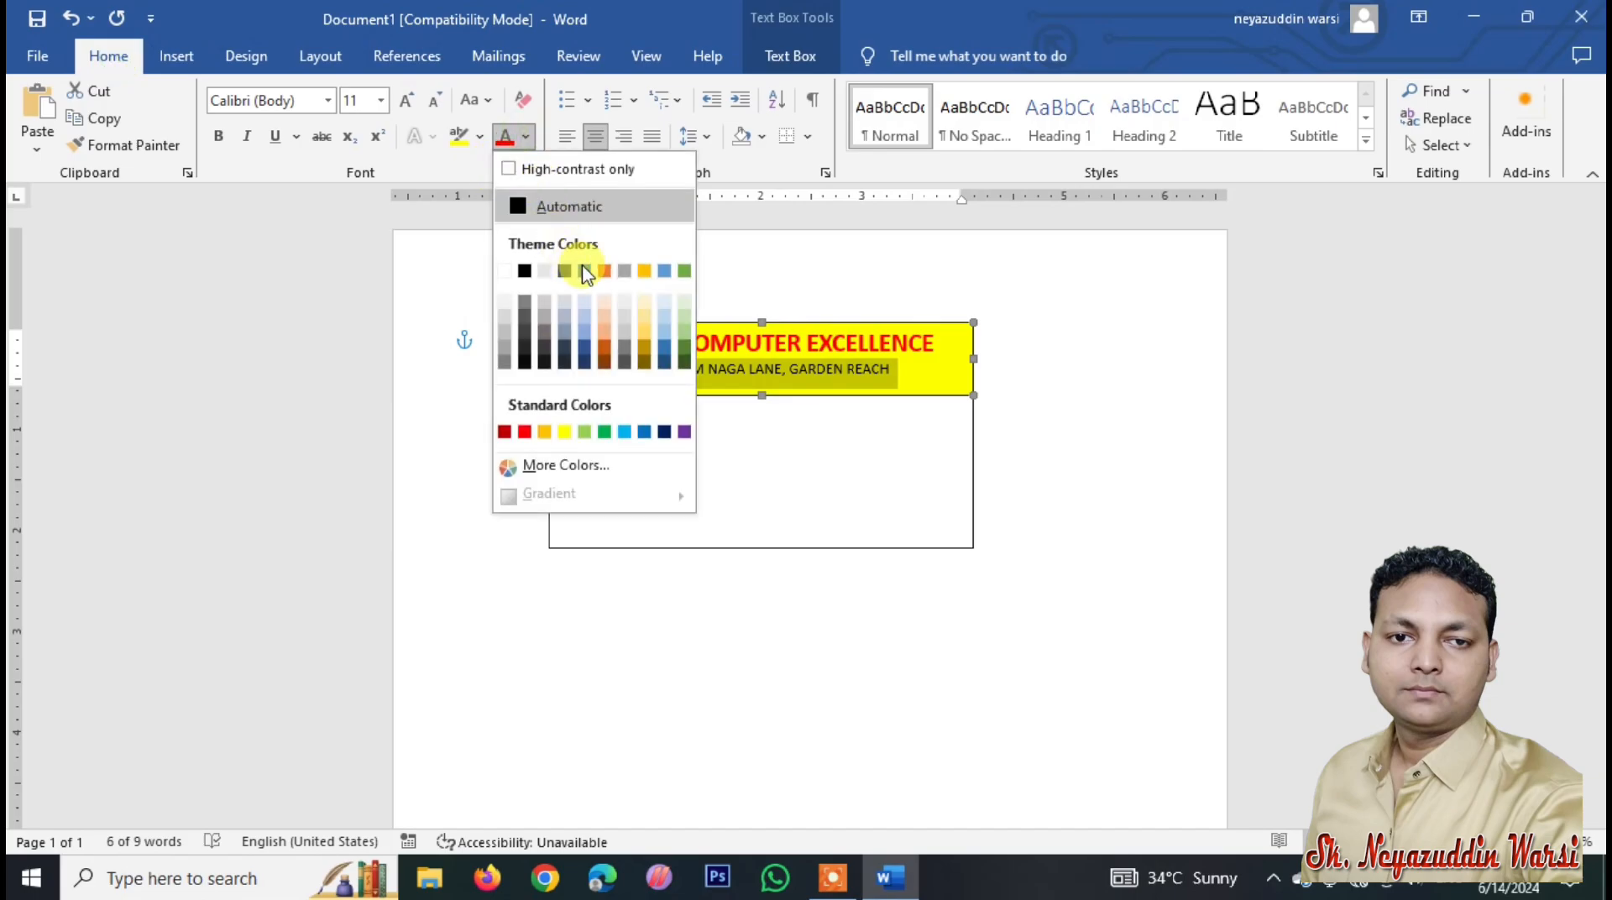
left_click(685, 361)
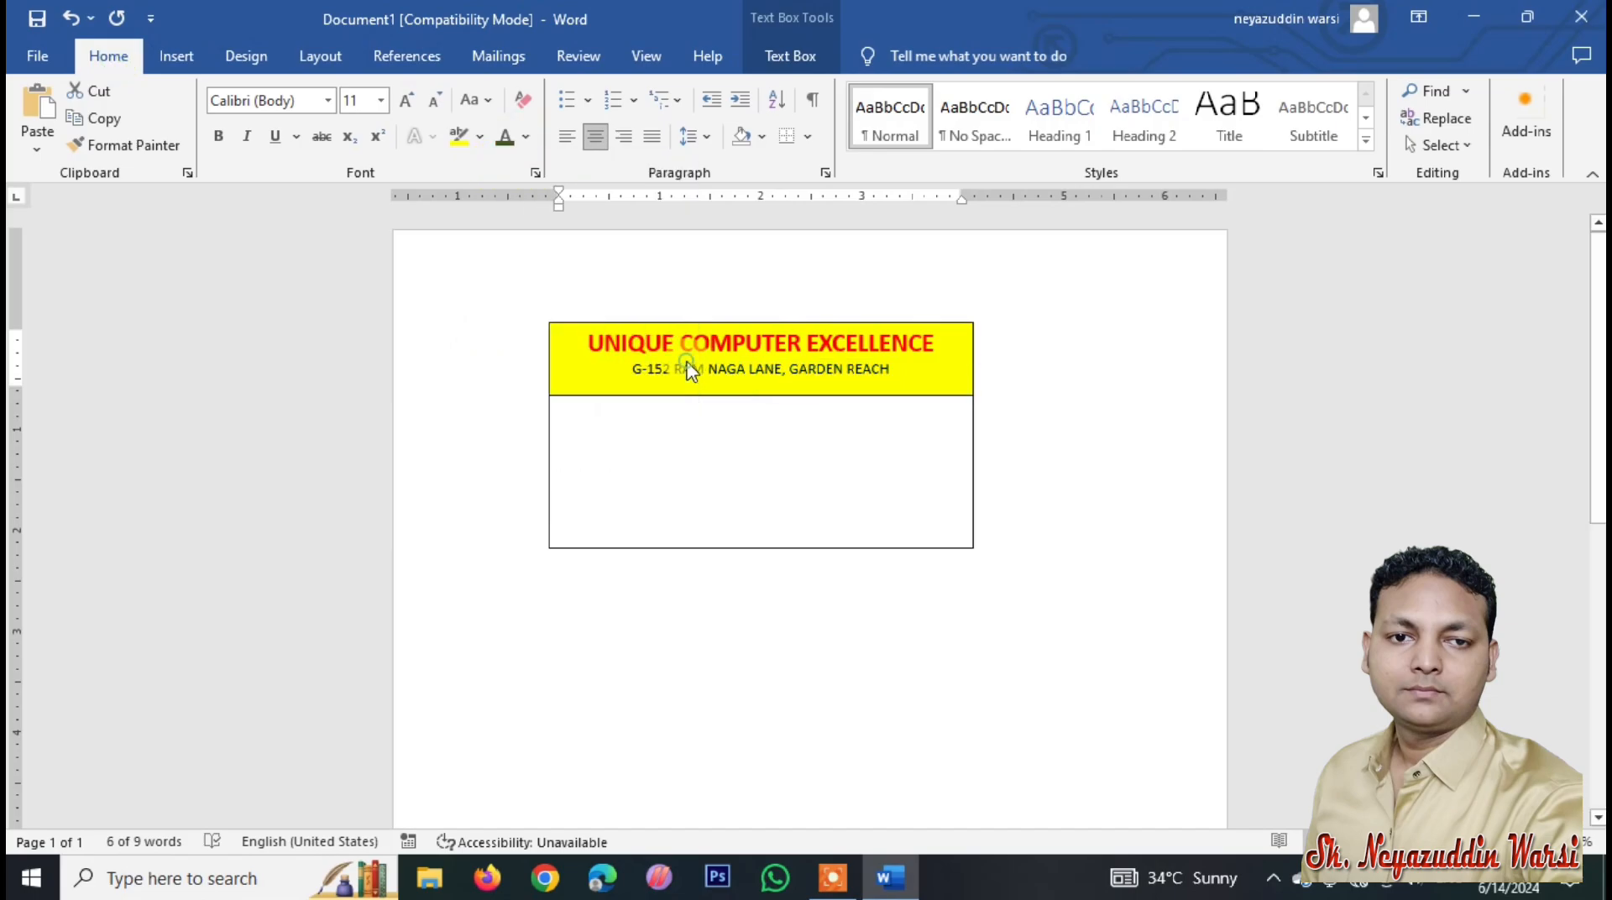
left_click(218, 136)
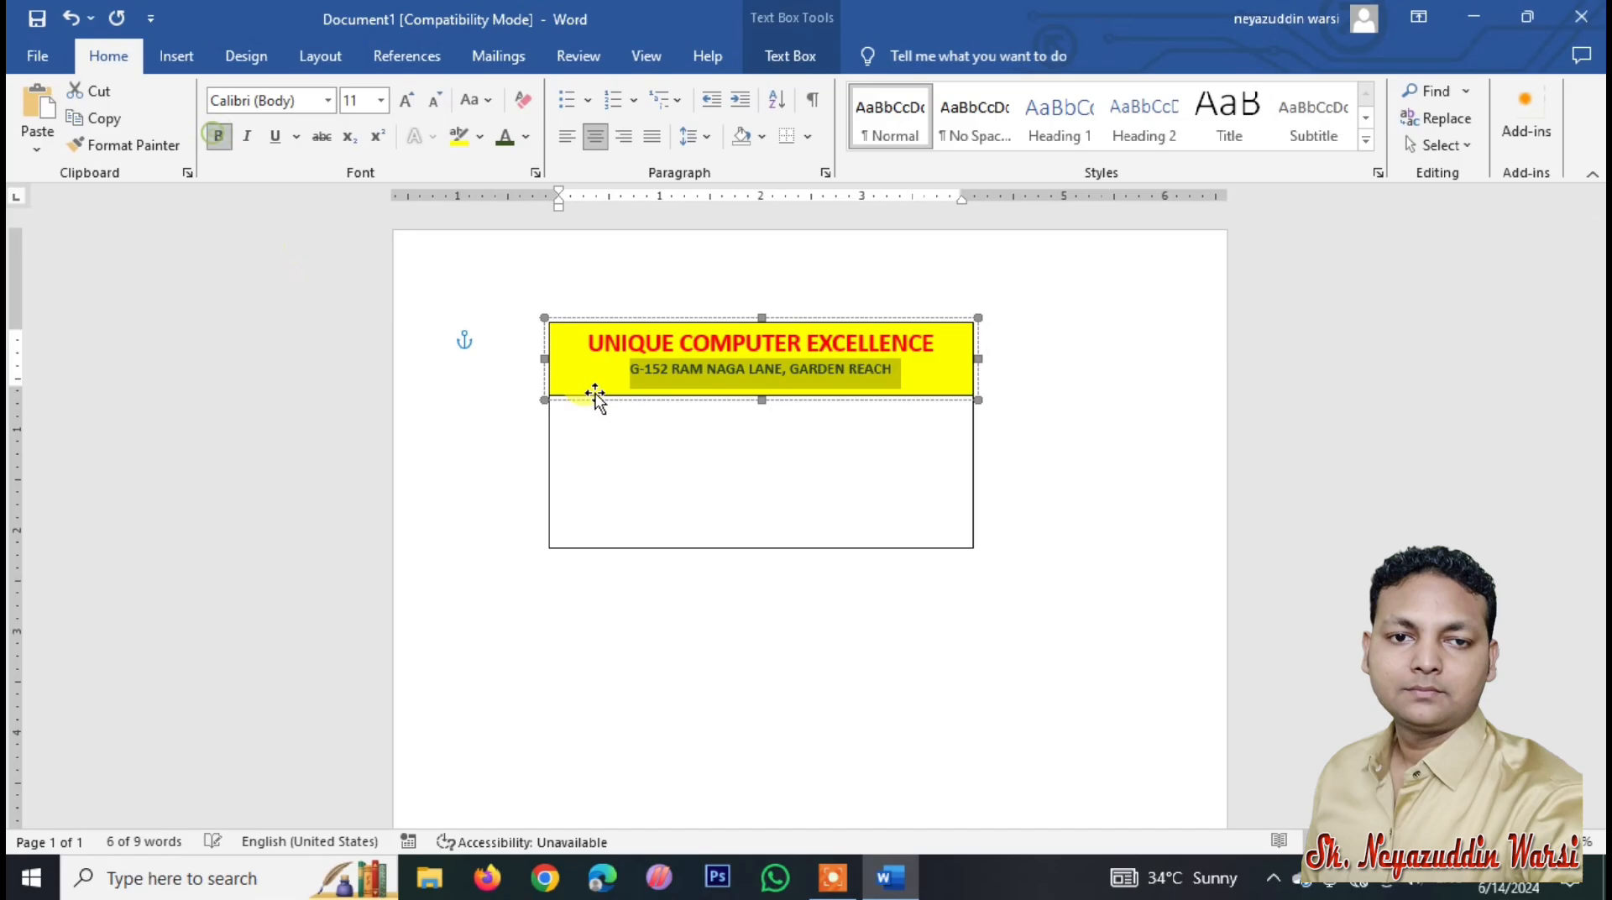
left_click(760, 393)
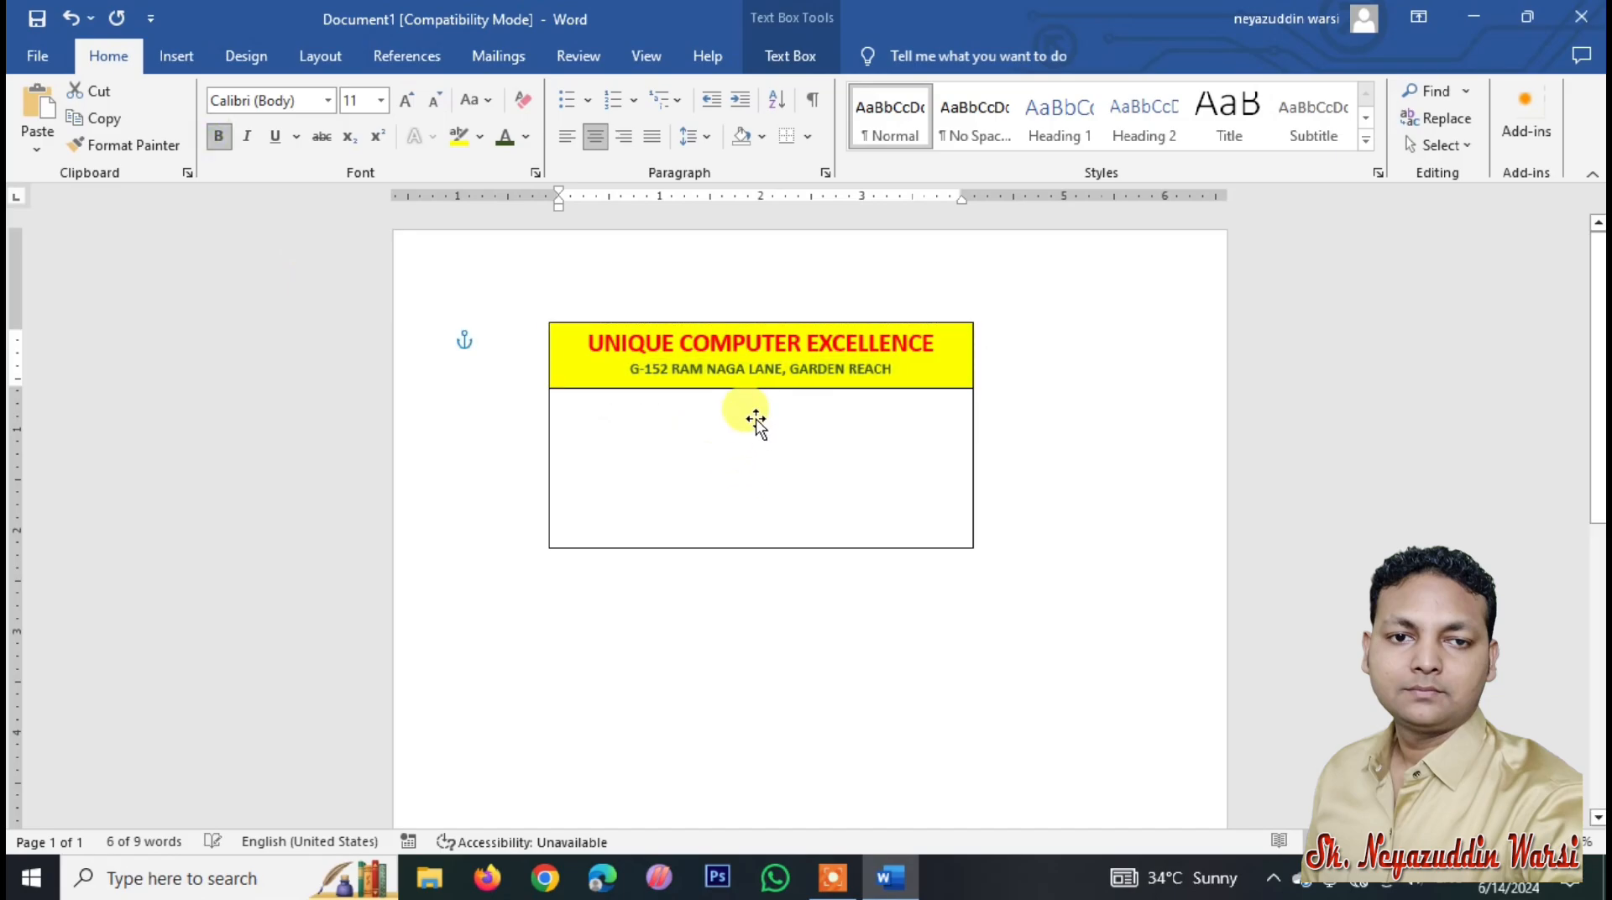
left_click(727, 425)
Step: Draw a small rounded rectangle just below the yellow header
left_click(181, 59)
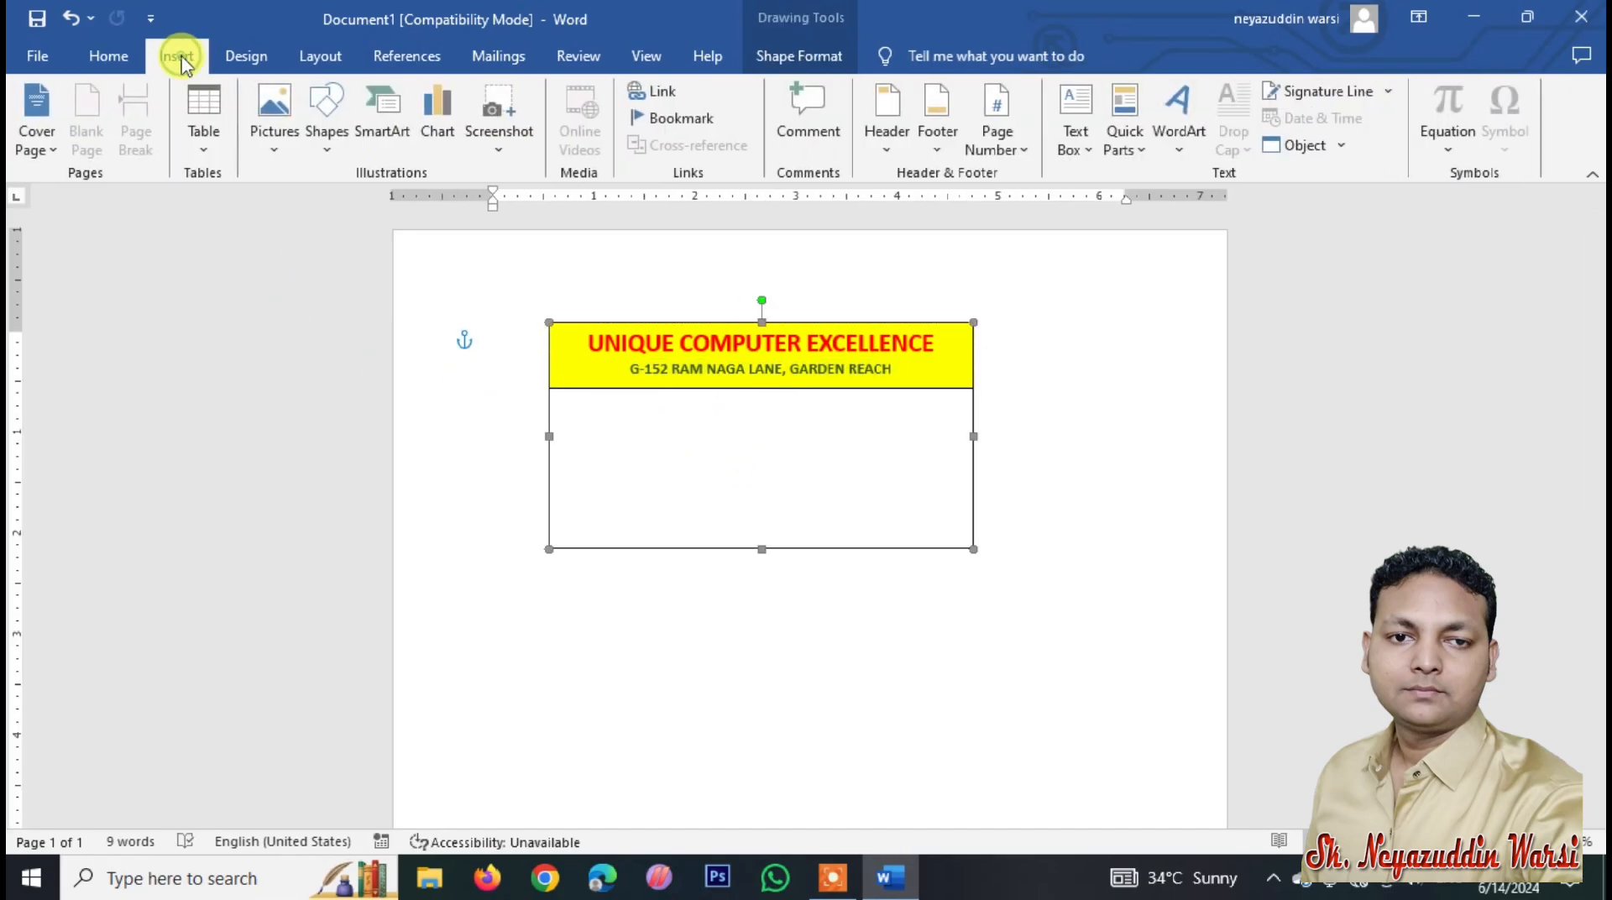
left_click(326, 122)
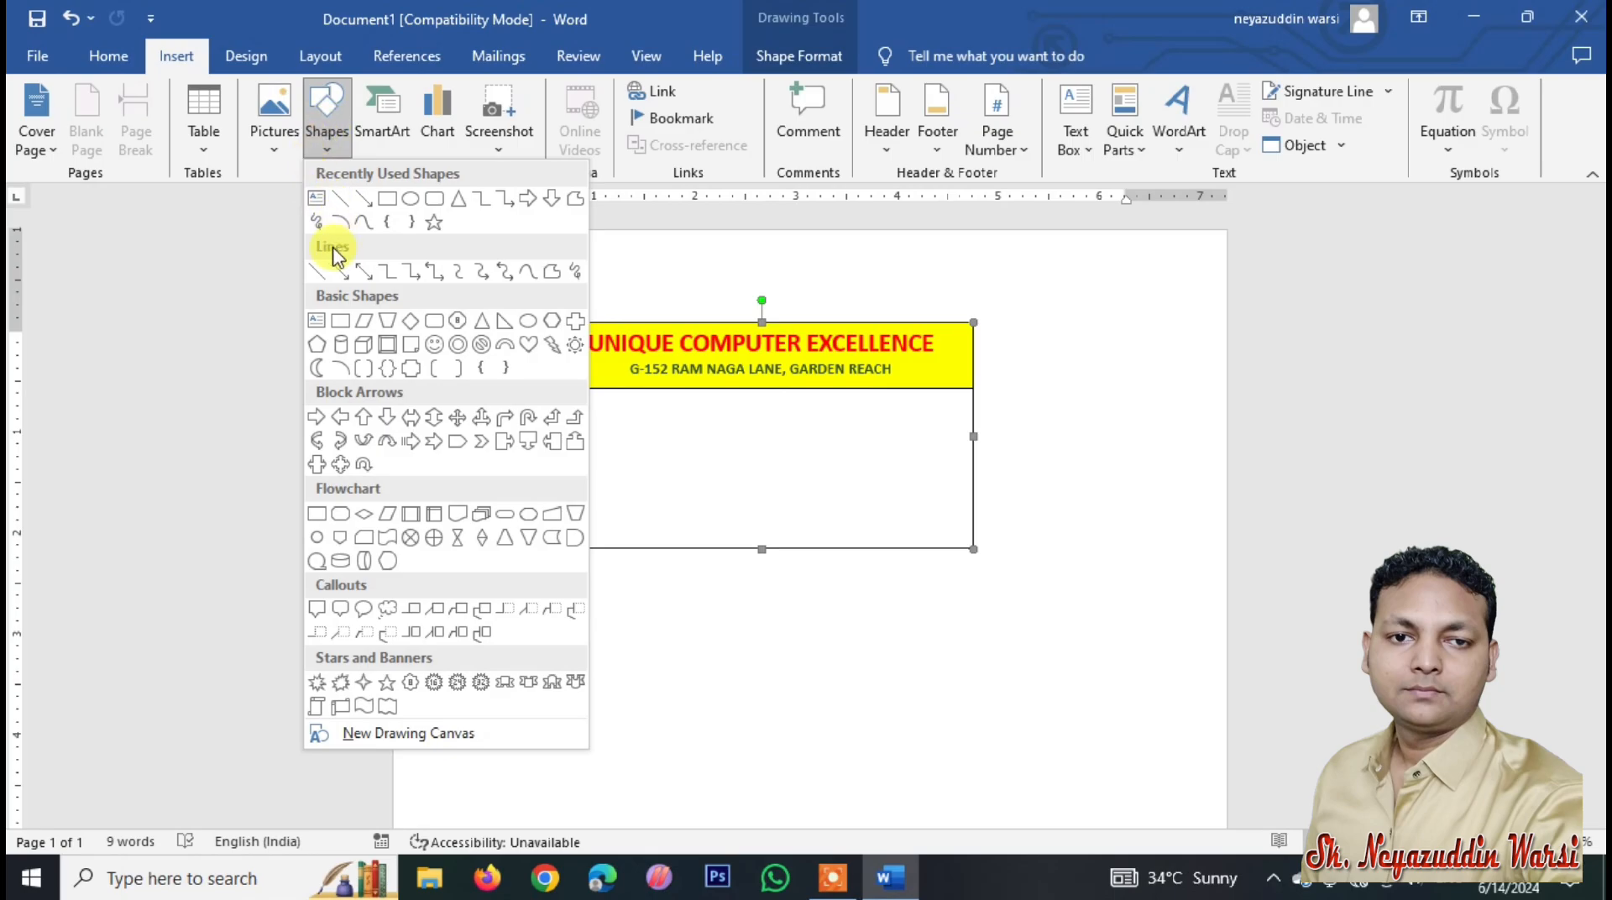
left_click(434, 199)
left_click_drag(687, 388, 823, 417)
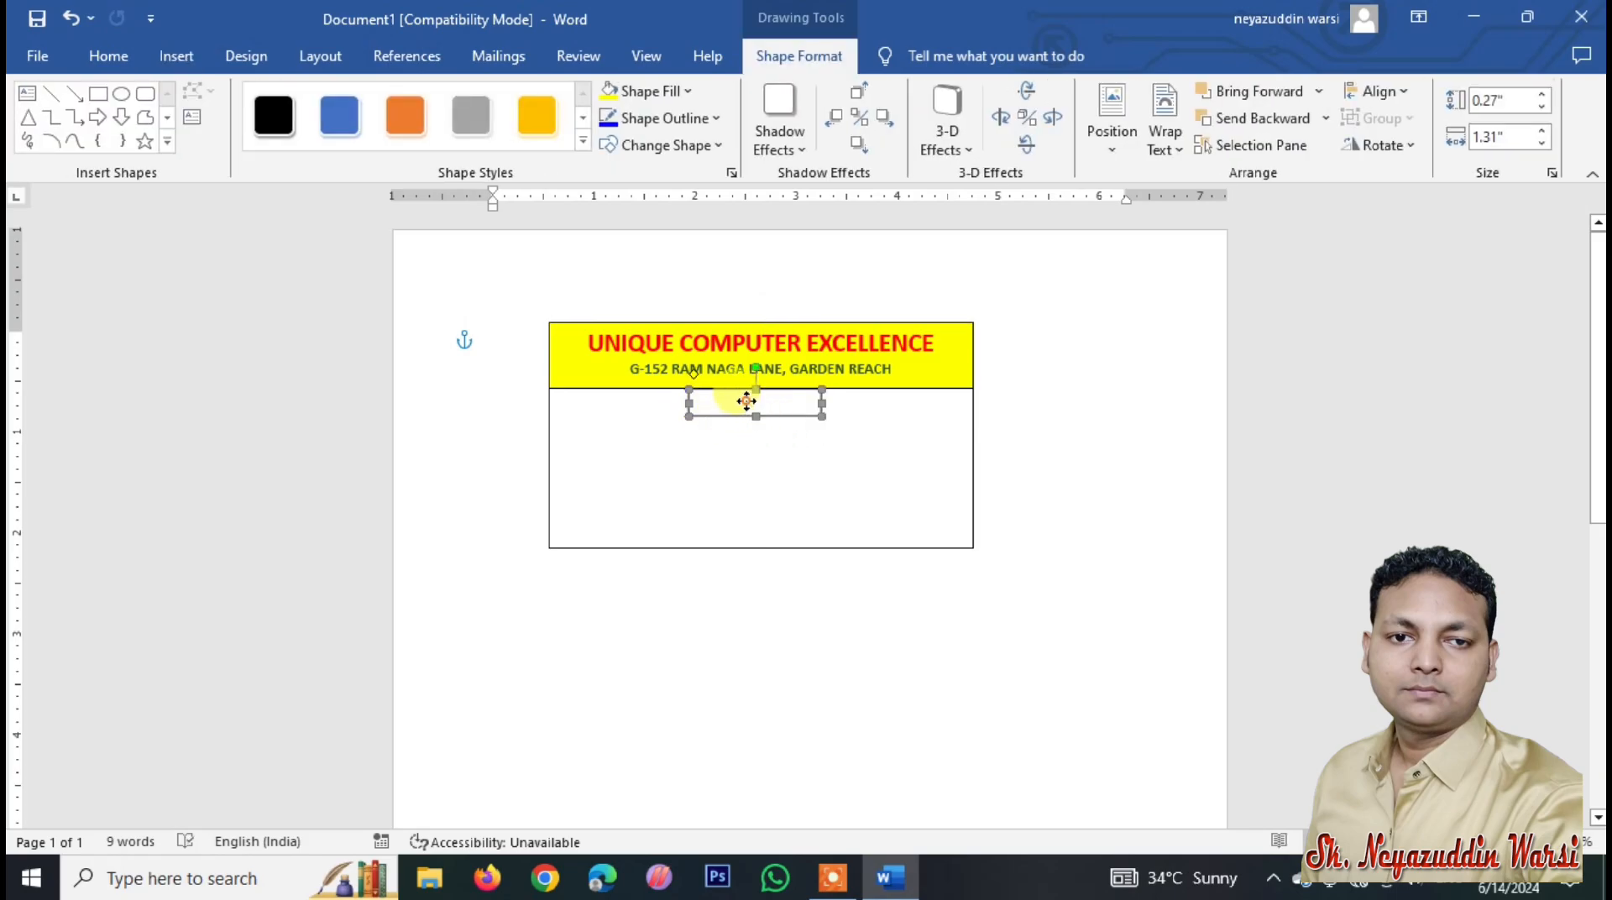
Step: Add the text 'IDENTITY CARD' to the box, centred and bold
right_click(747, 404)
left_click(802, 542)
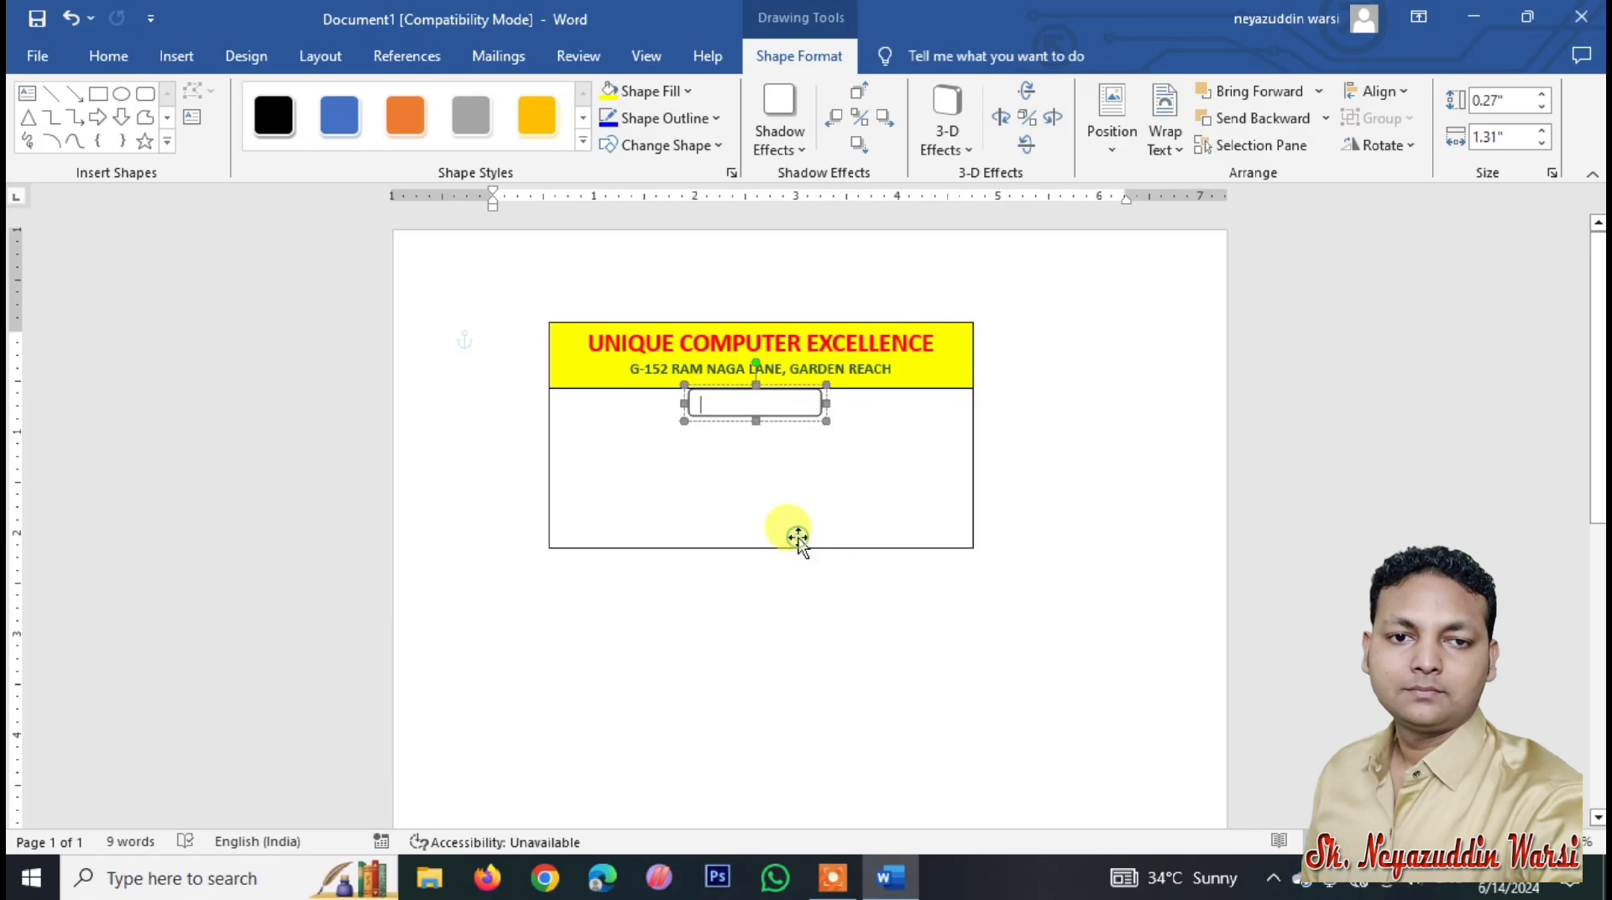
type("IDENTITY CARD")
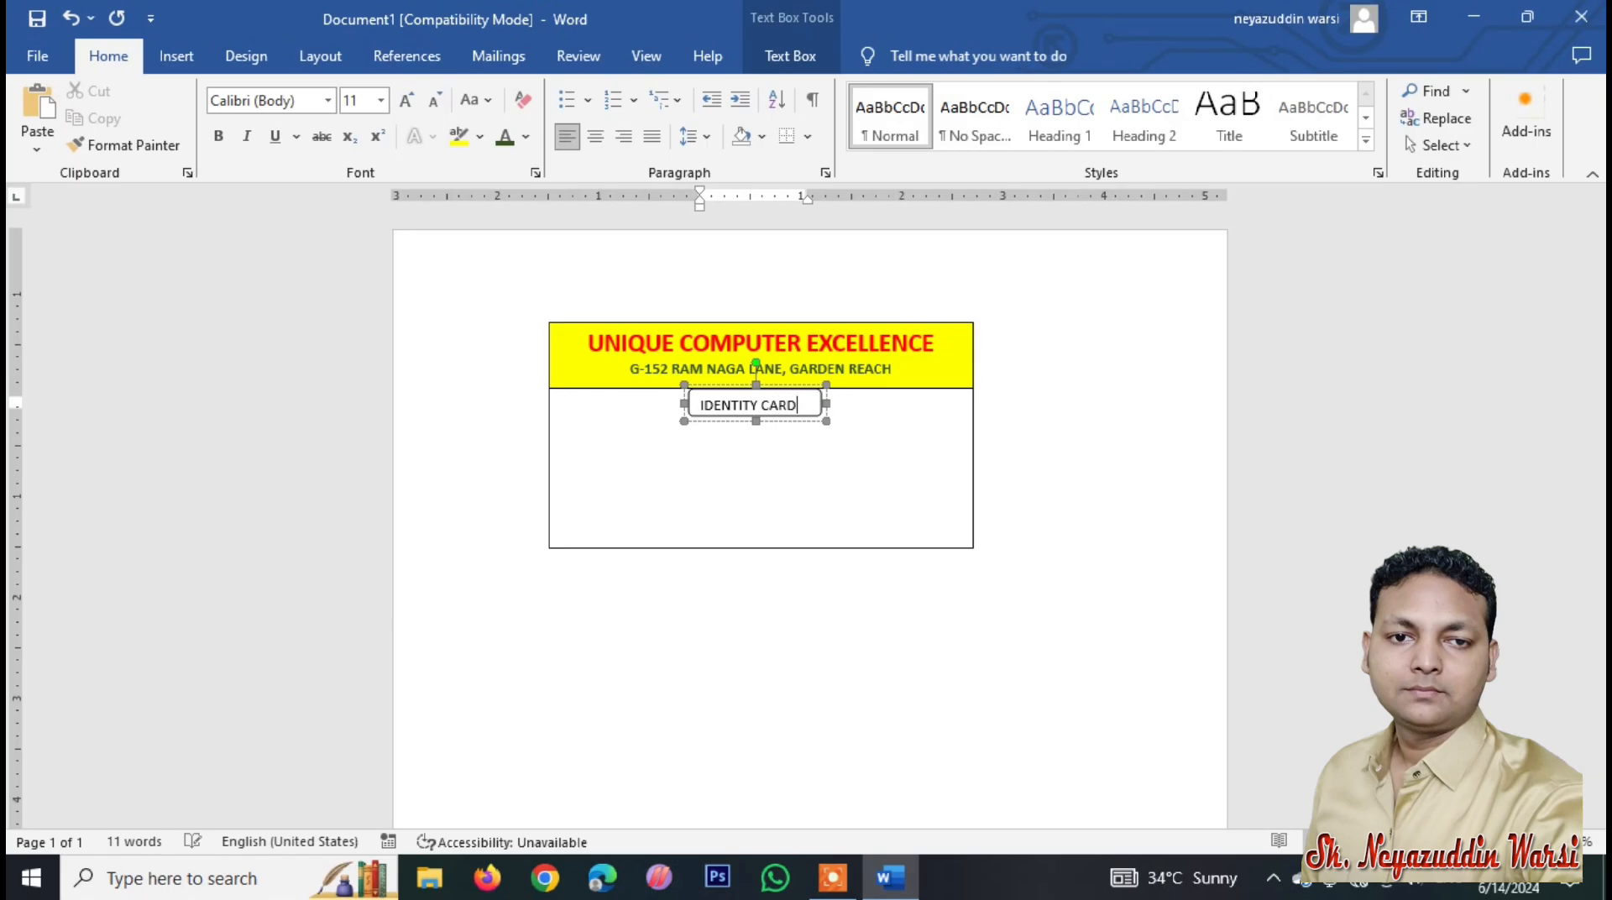
left_click(804, 412)
left_click(805, 417)
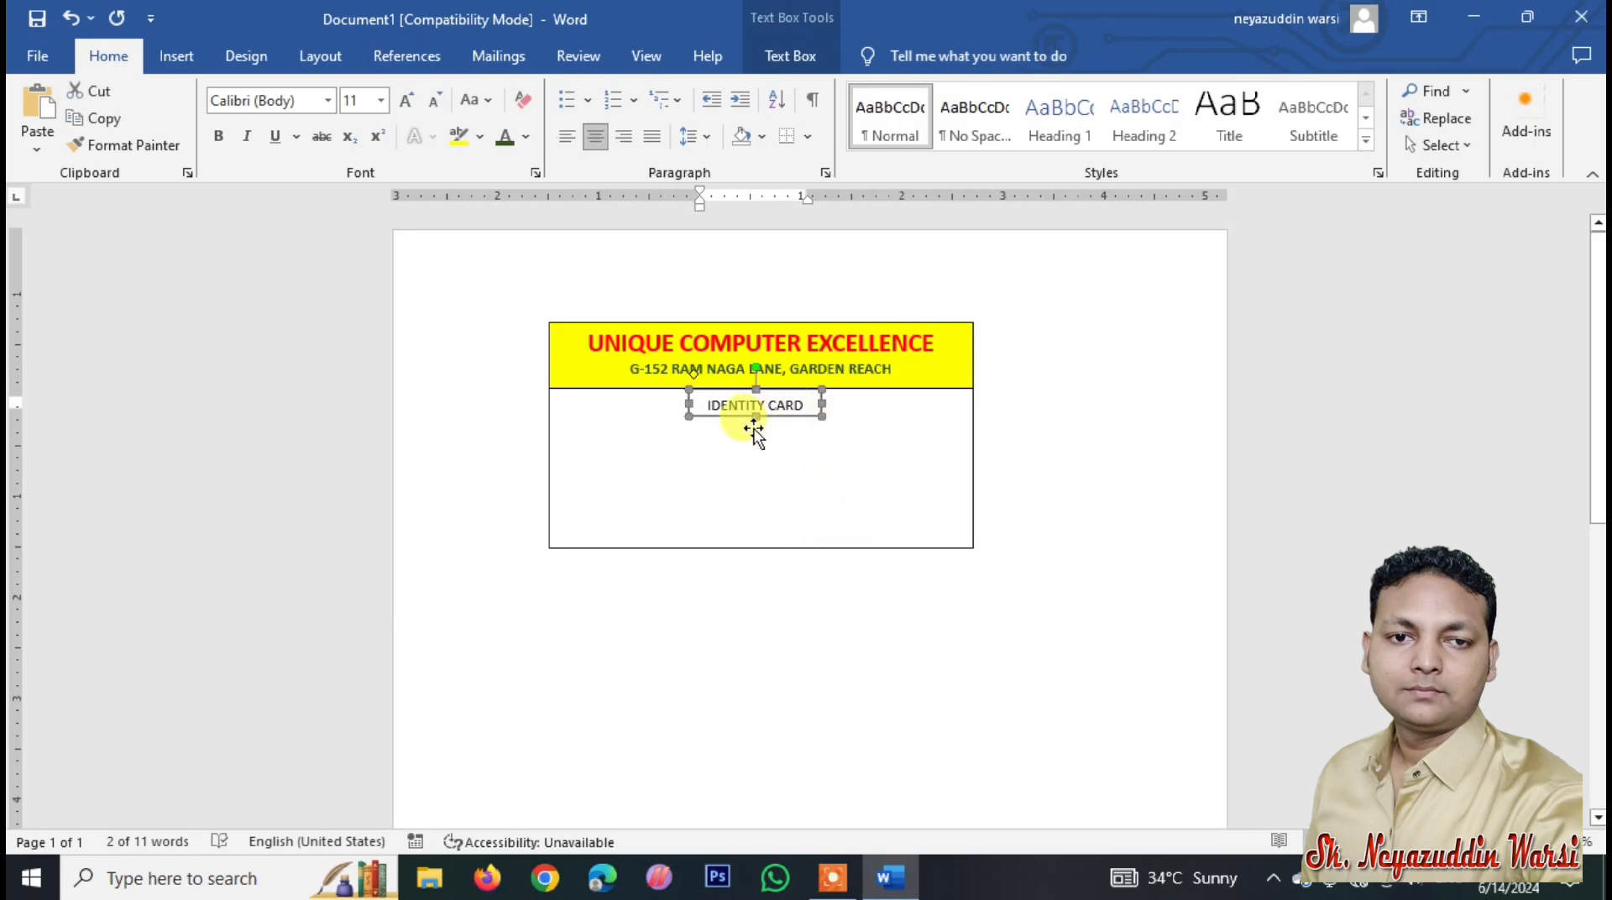
key("ctrl+b")
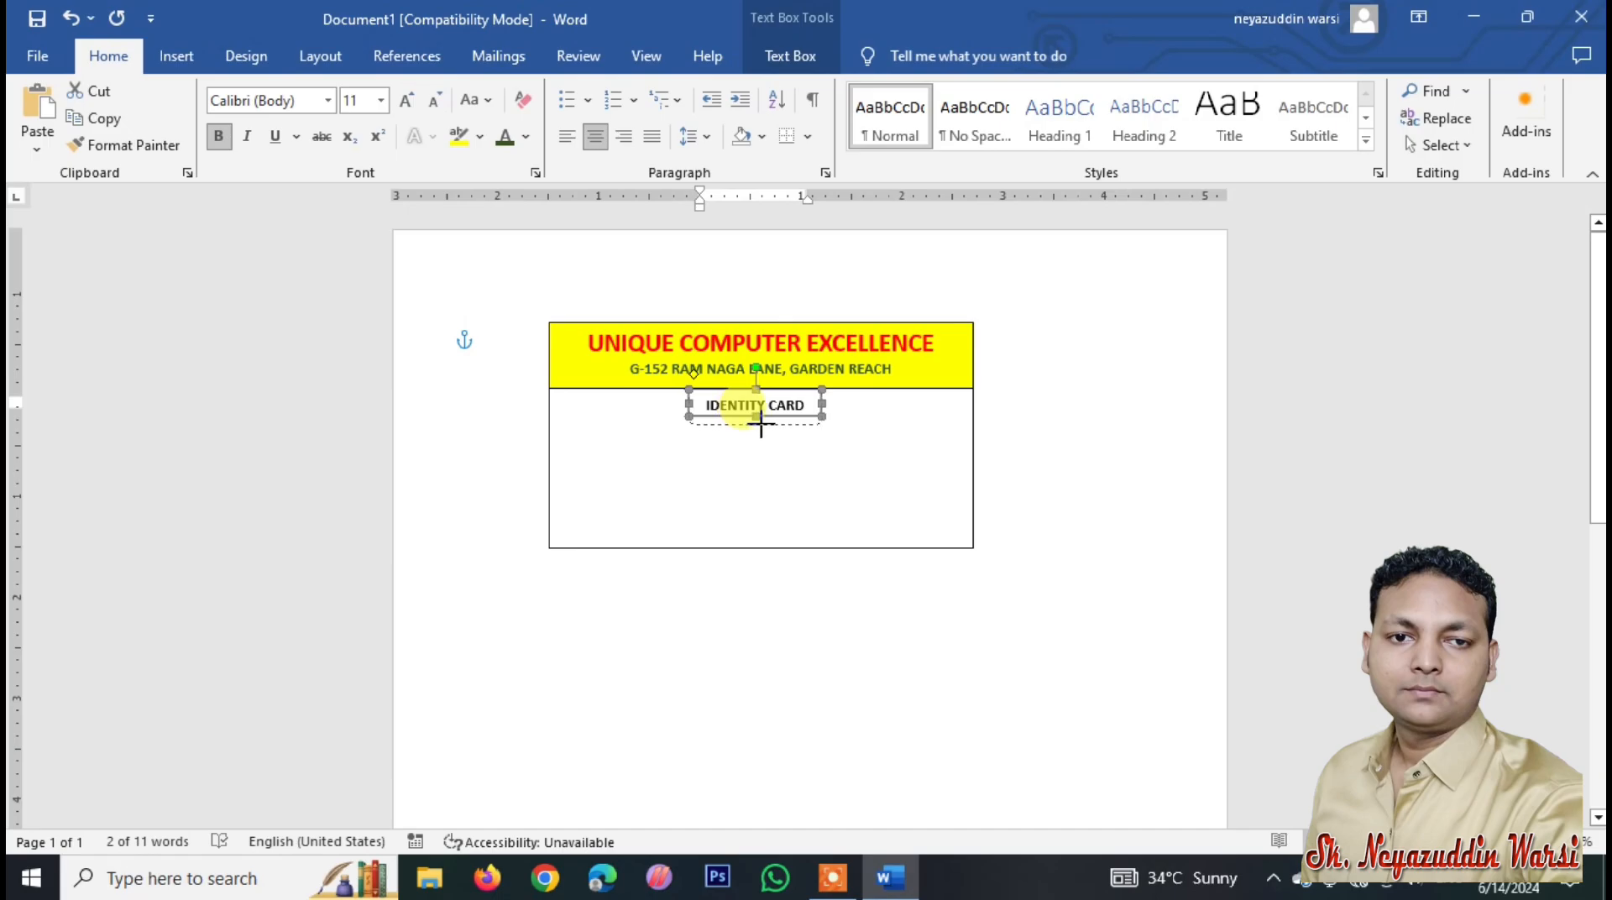
left_click(760, 424)
Step: Apply the orange Text Box Style to the IDENTITY CARD label and nudge it up
double_click(747, 424)
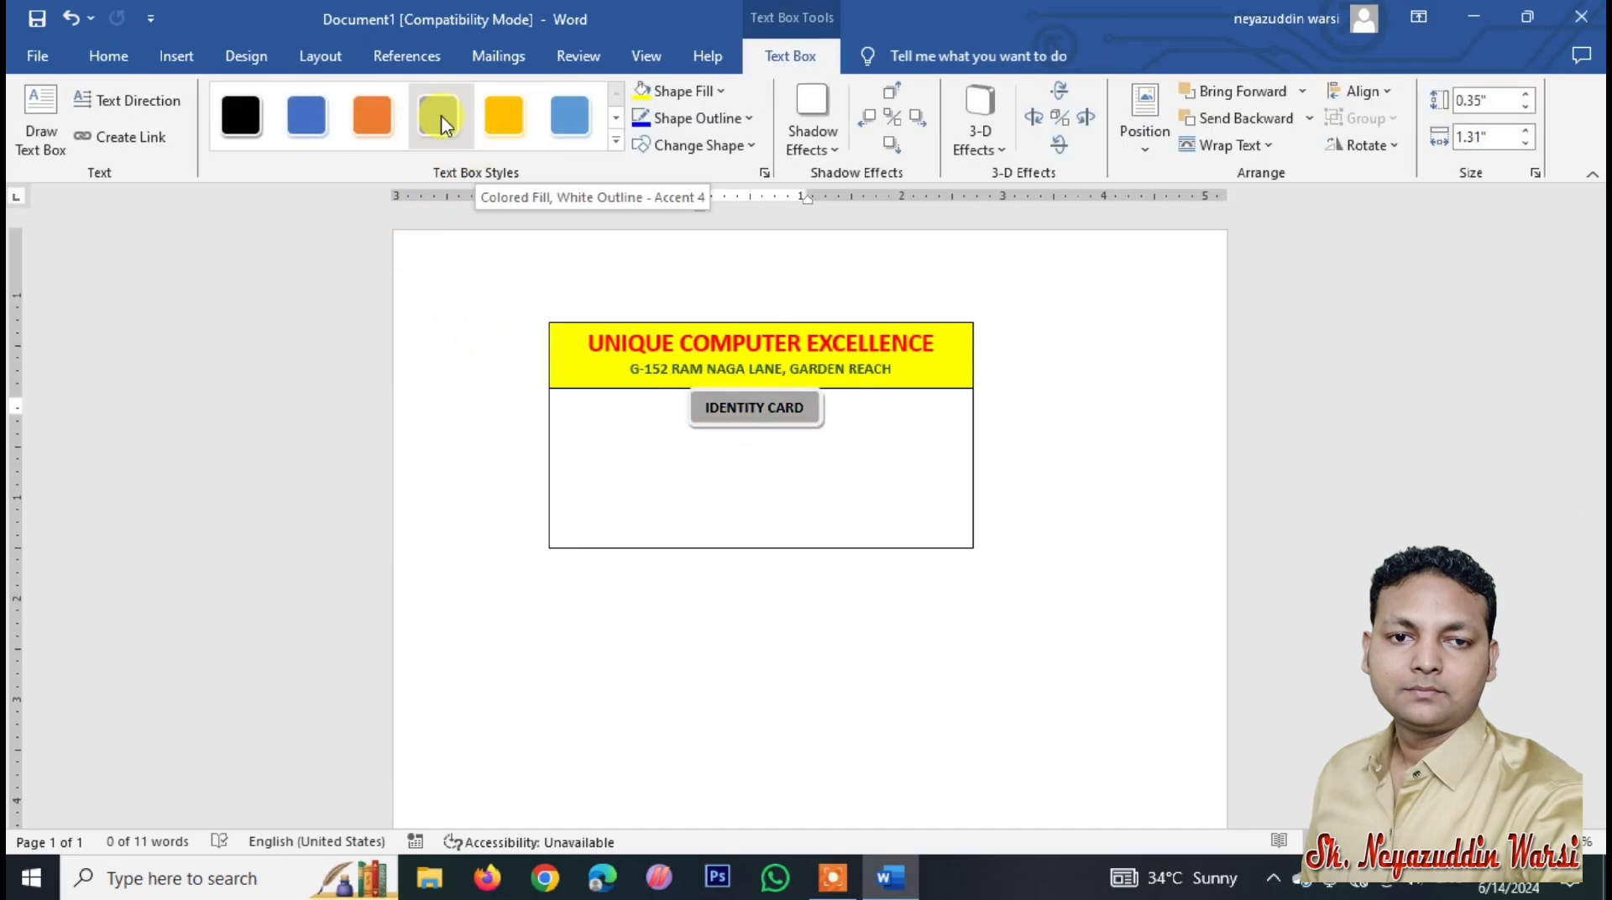
left_click(375, 118)
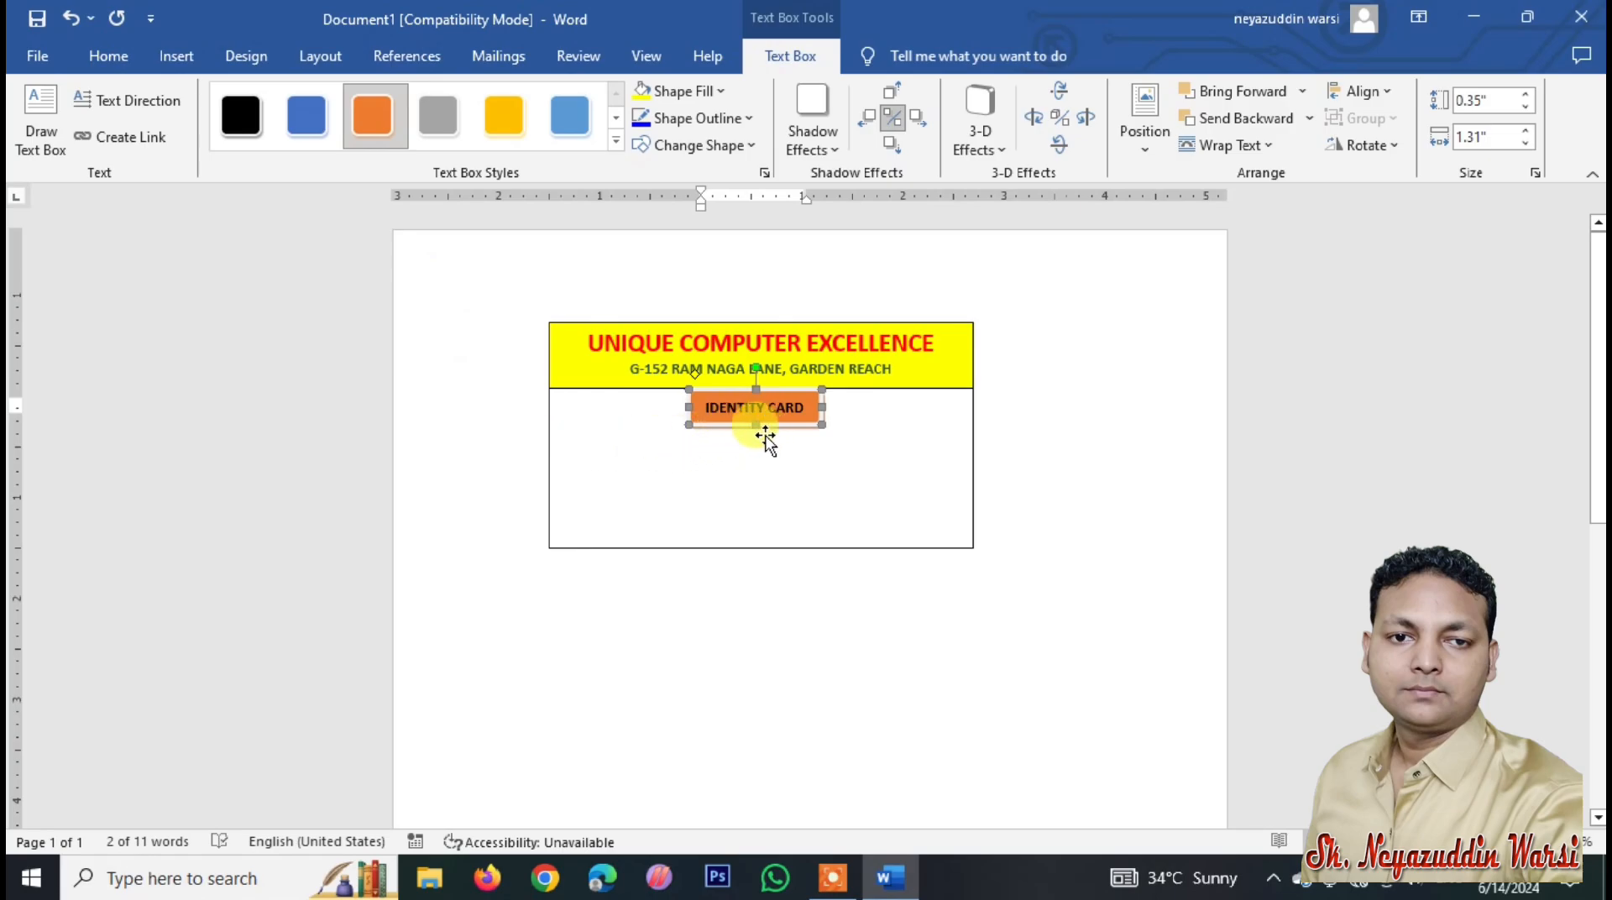
left_click_drag(765, 435, 766, 427)
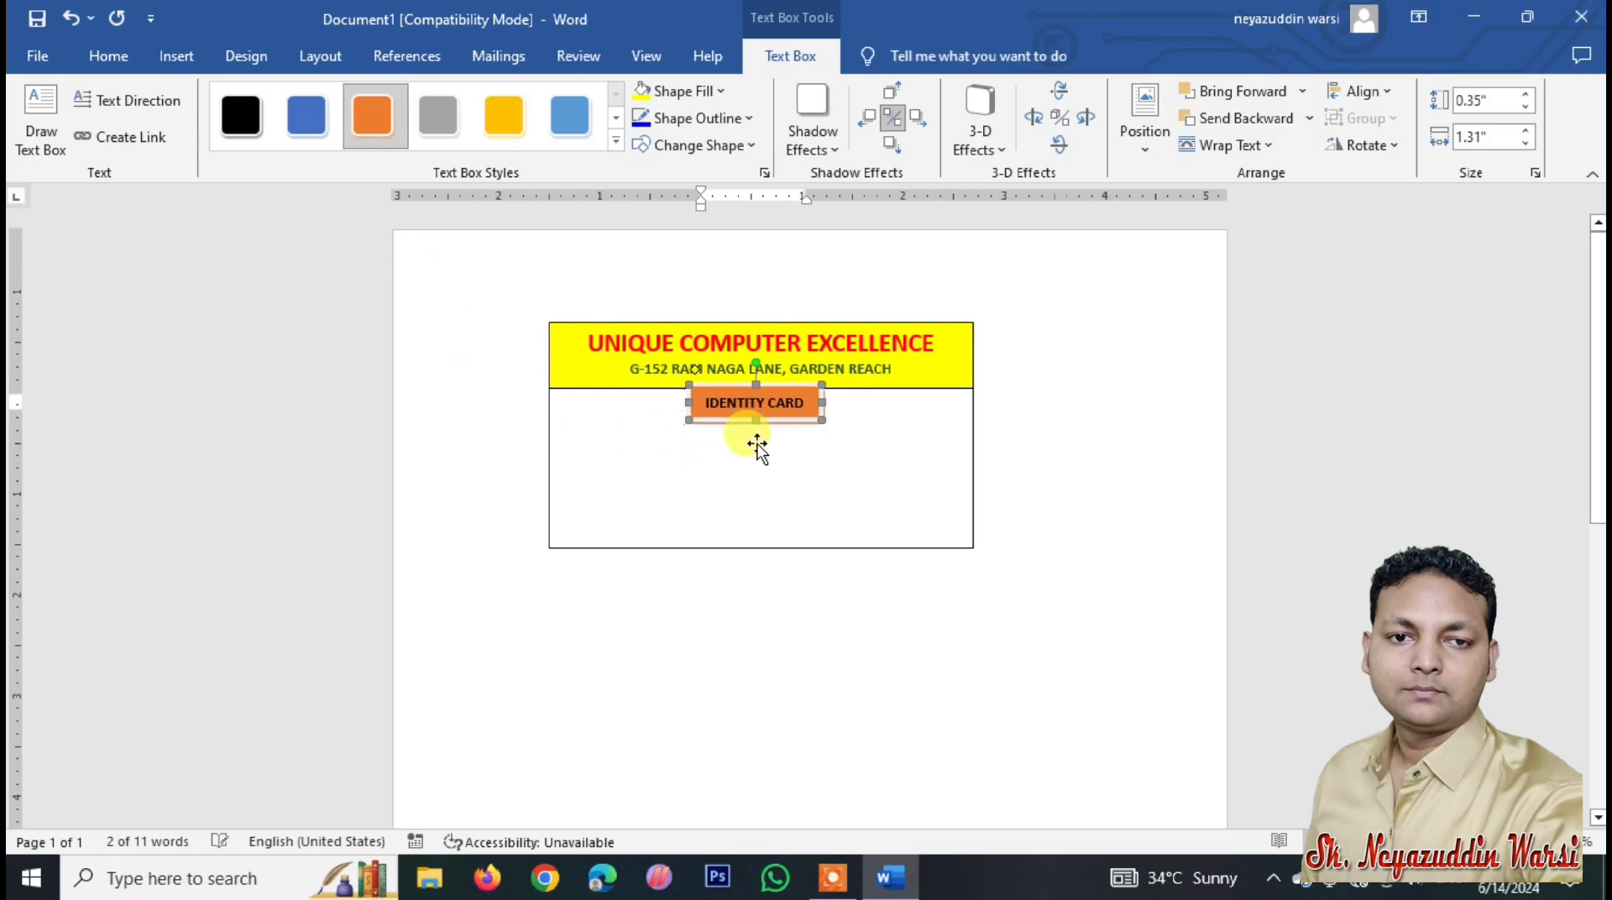
left_click(562, 428)
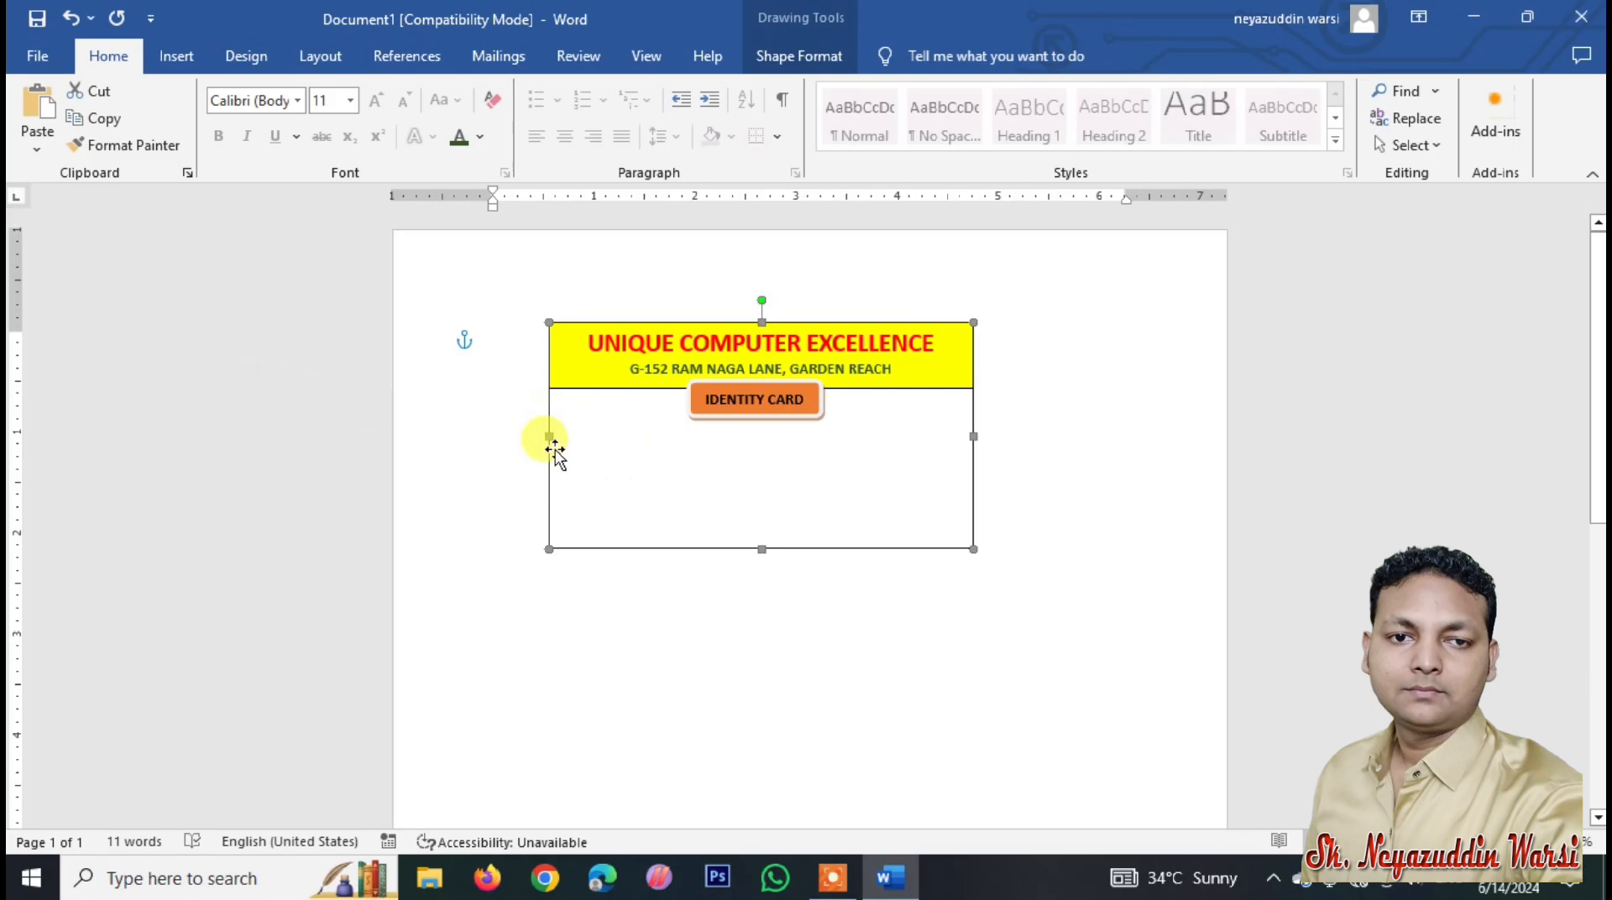
Step: Draw a custom text box in the card's lower area below the label
left_click(178, 56)
left_click(1072, 135)
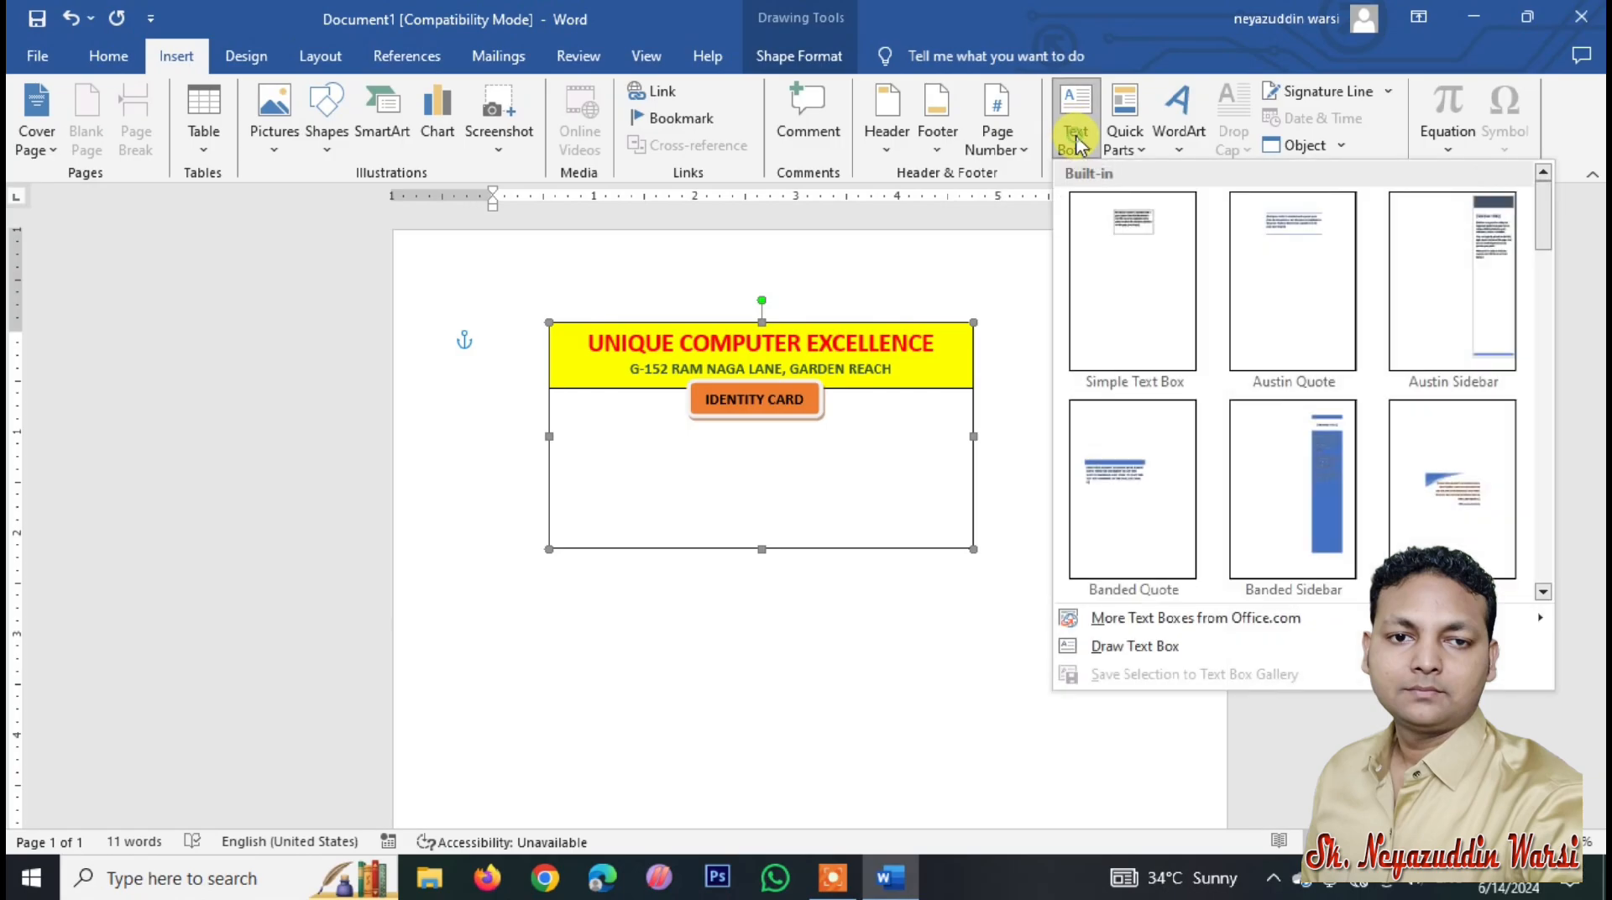
left_click(1135, 649)
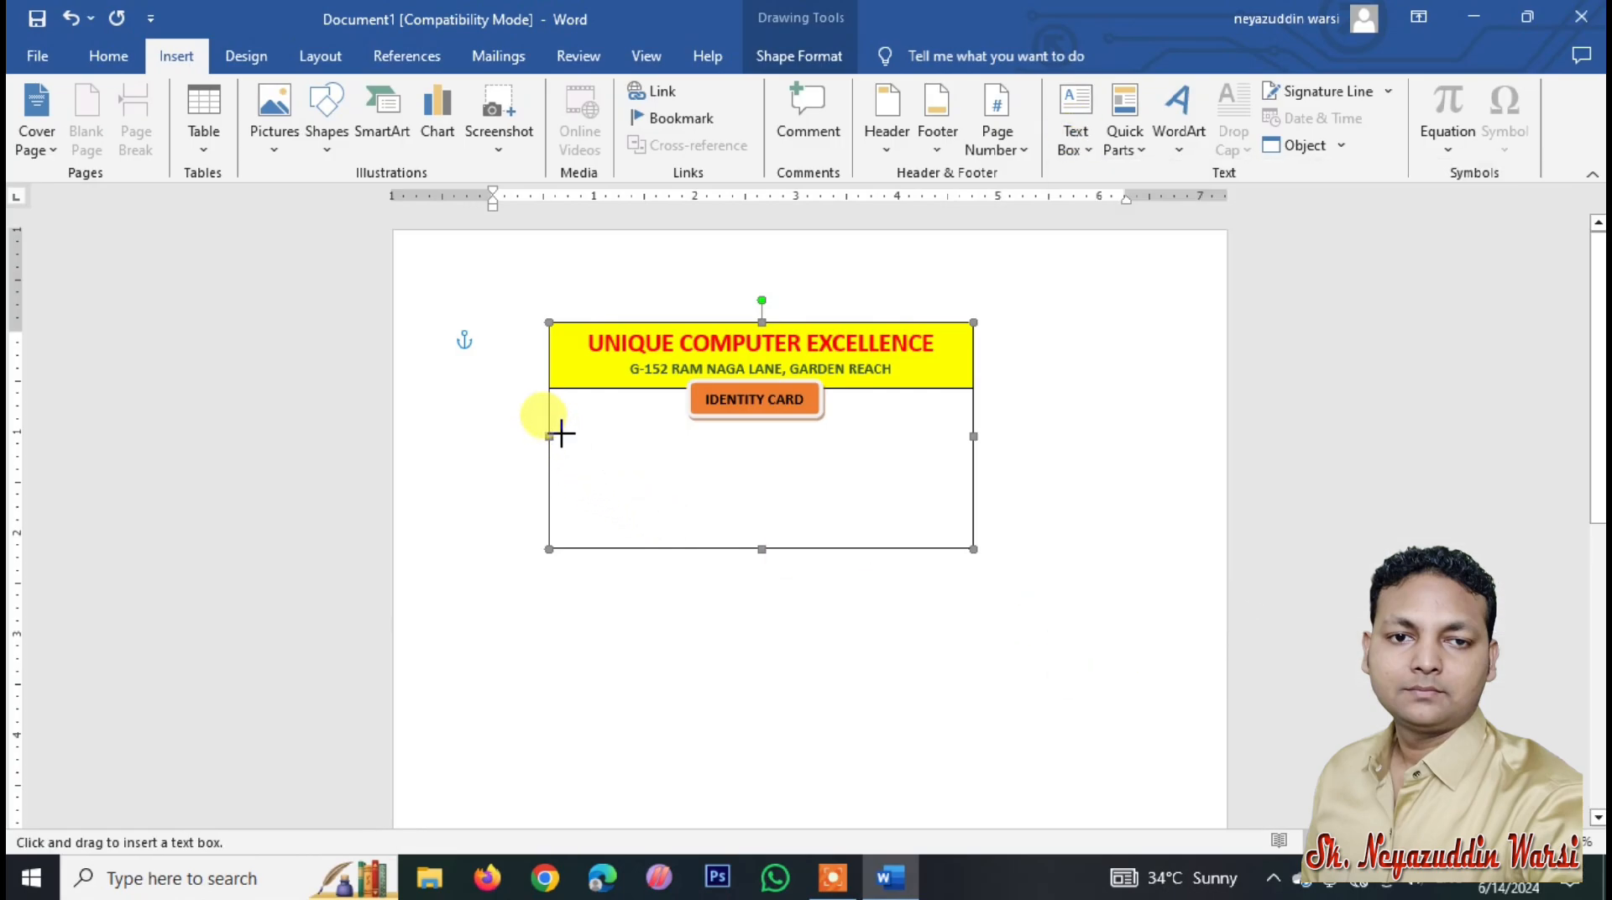
left_click_drag(561, 435, 838, 548)
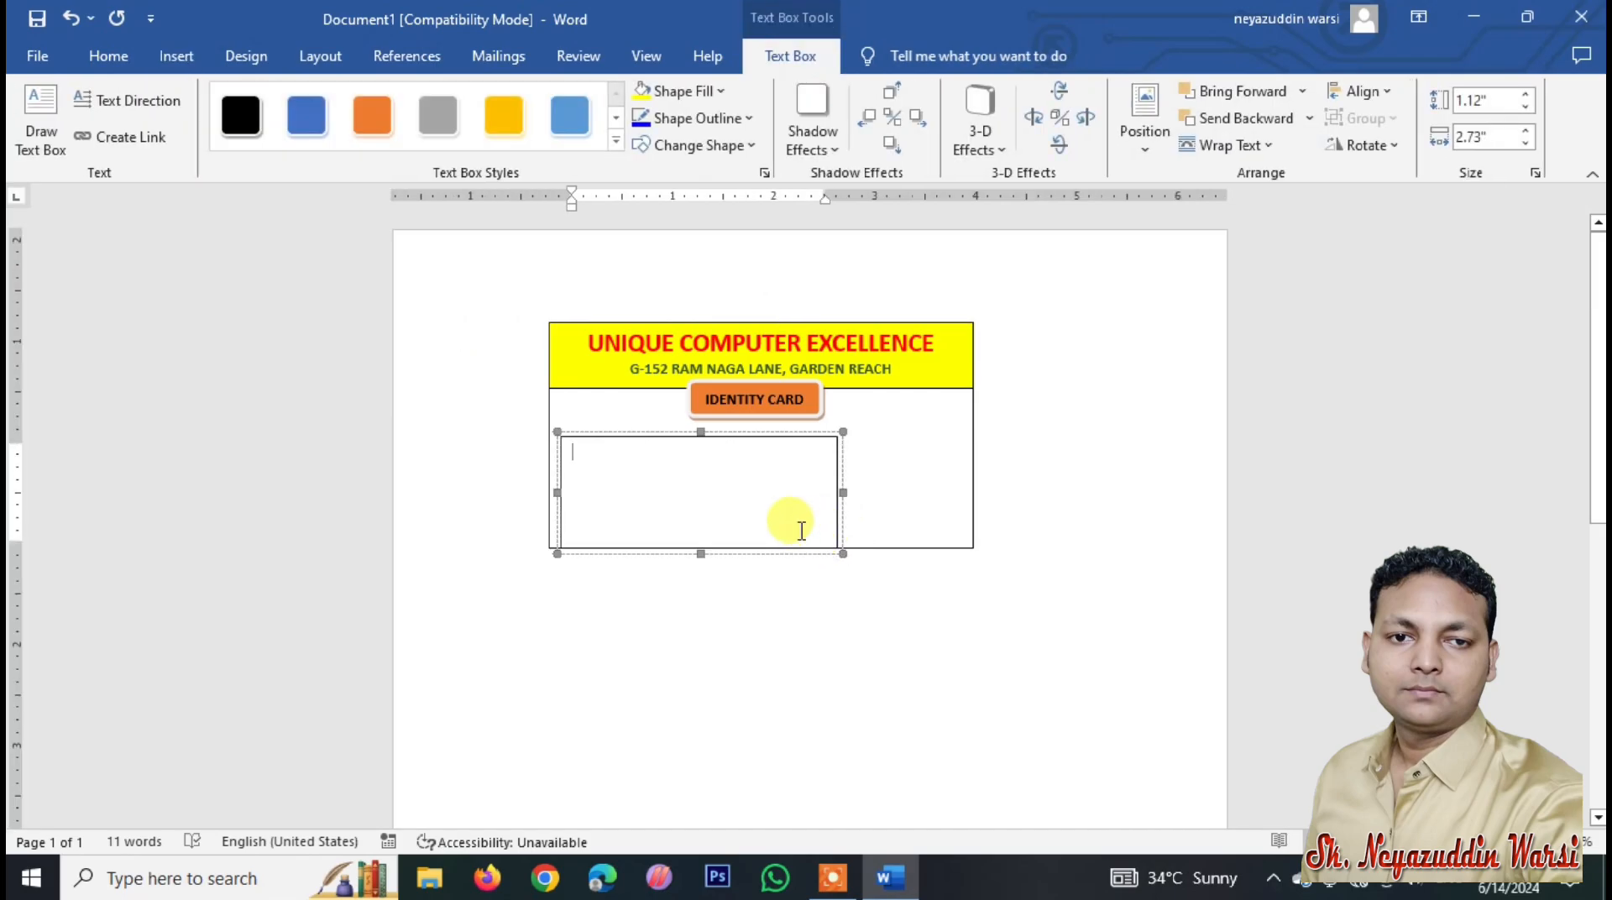
Step: Enter STUDENT'S NAME:, ADDRESS : and COURSE: on separate lines in the text box
type("ST")
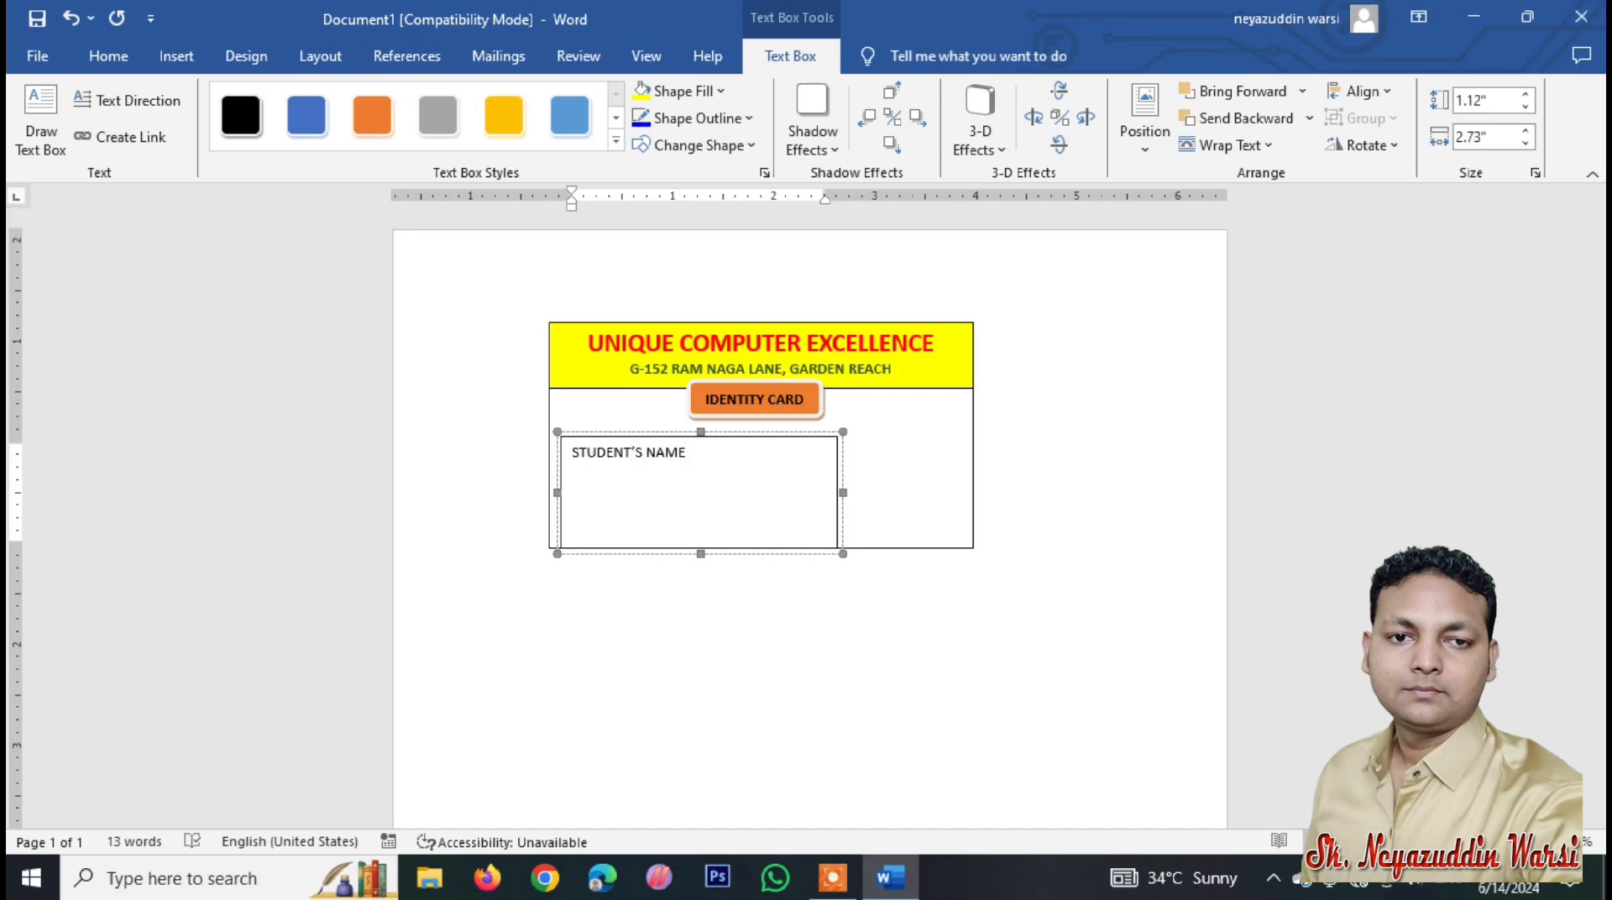
type("UDENT'S NAME:")
key("Return")
type("ADDRESS :")
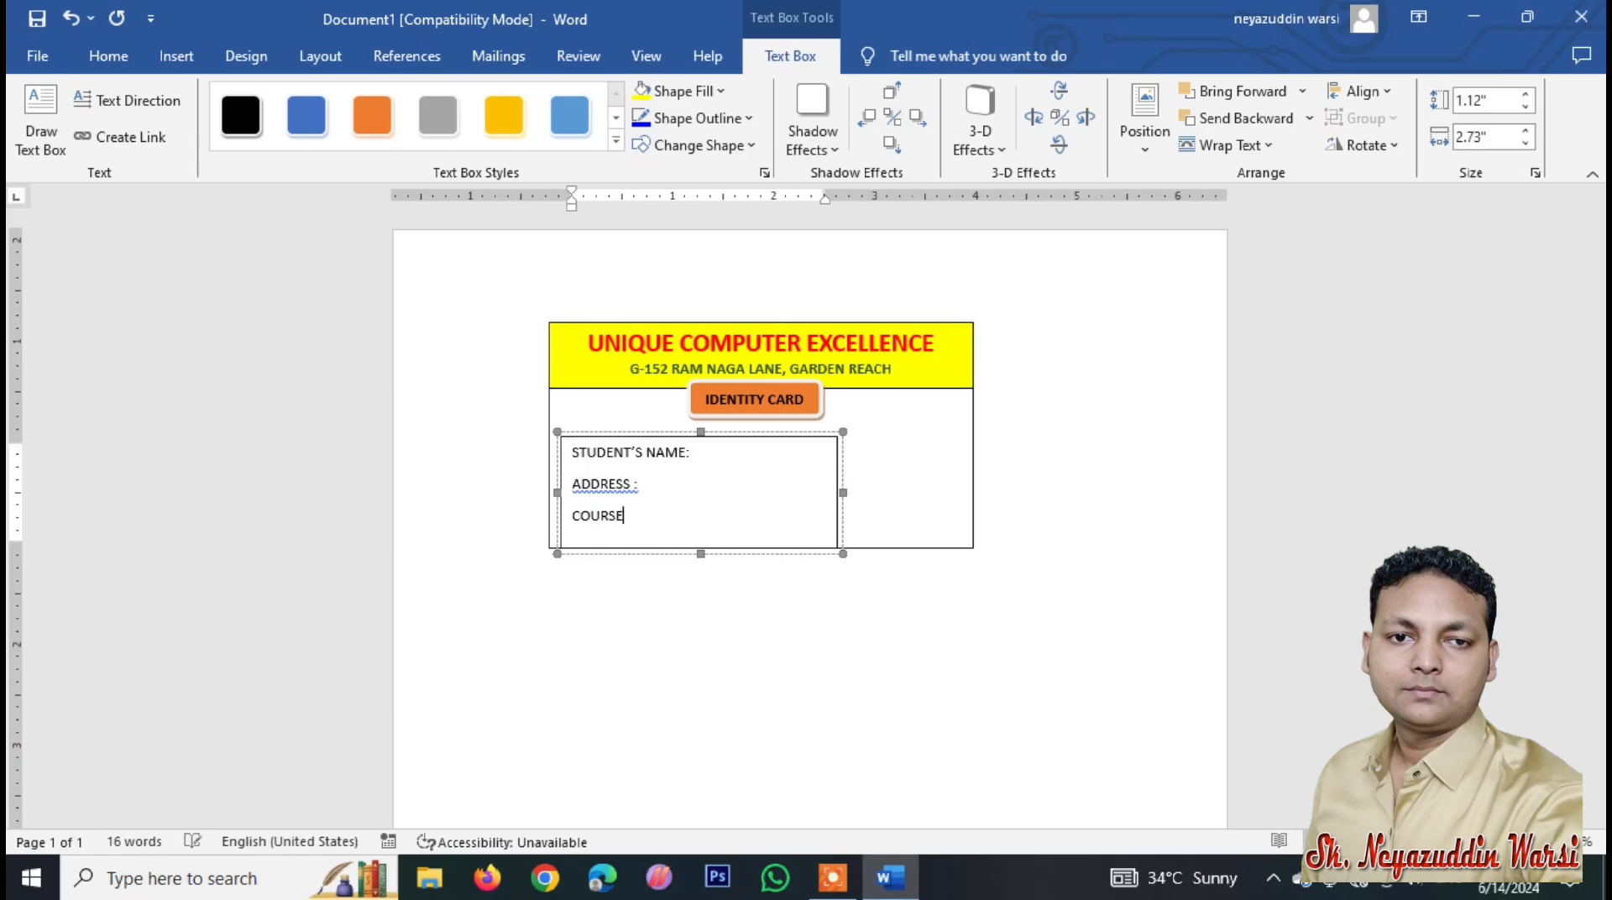
type(":")
key("Return")
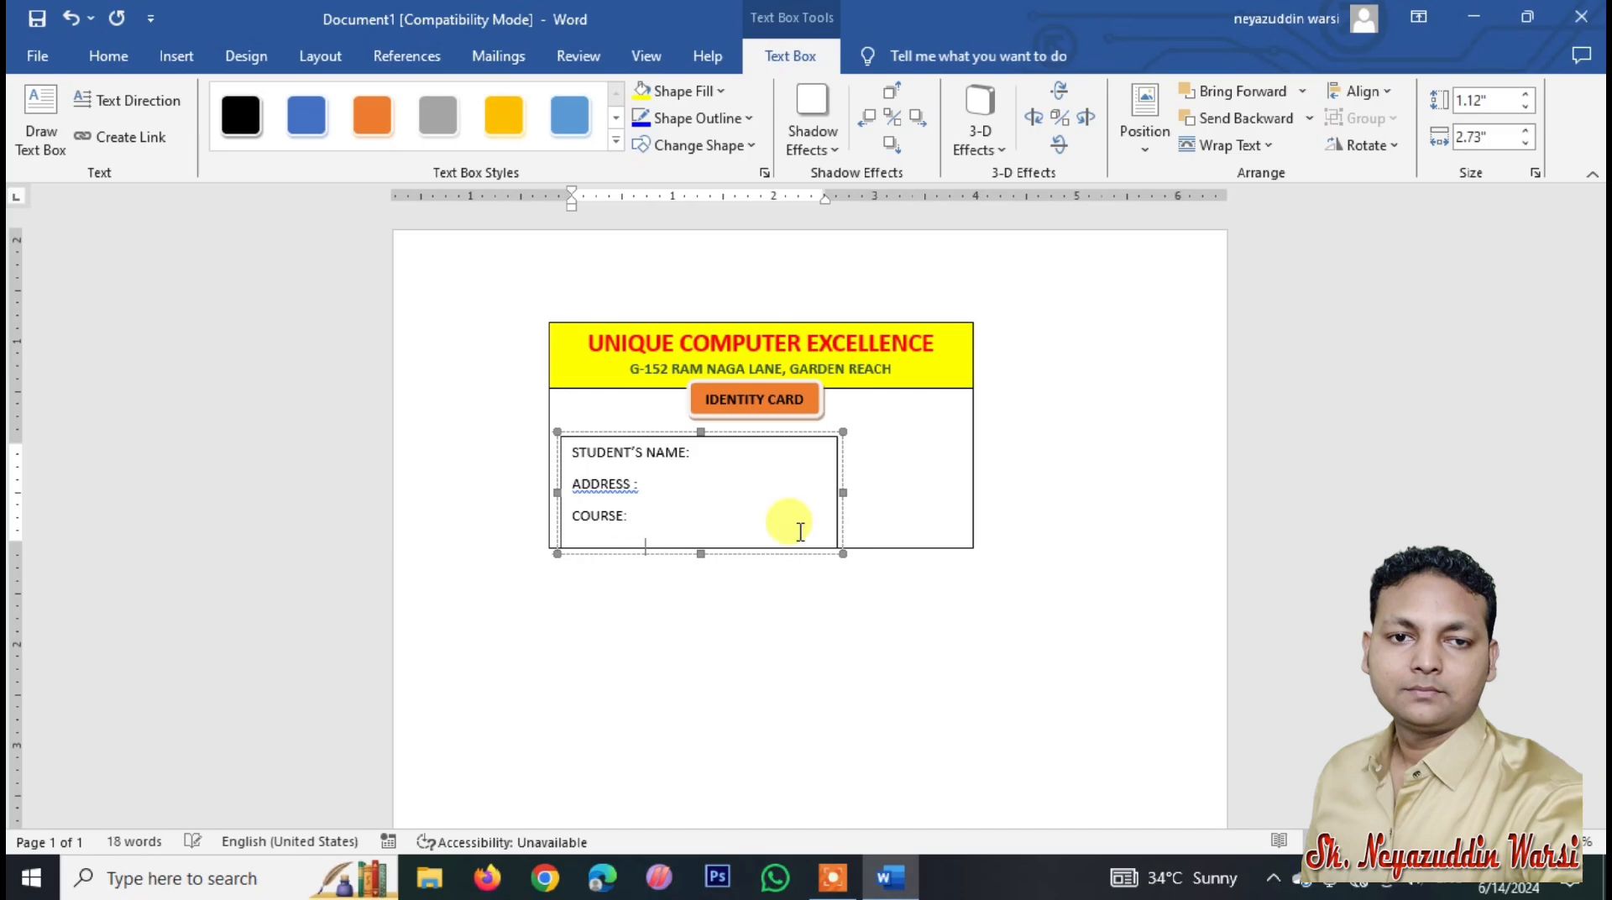
left_click(785, 554)
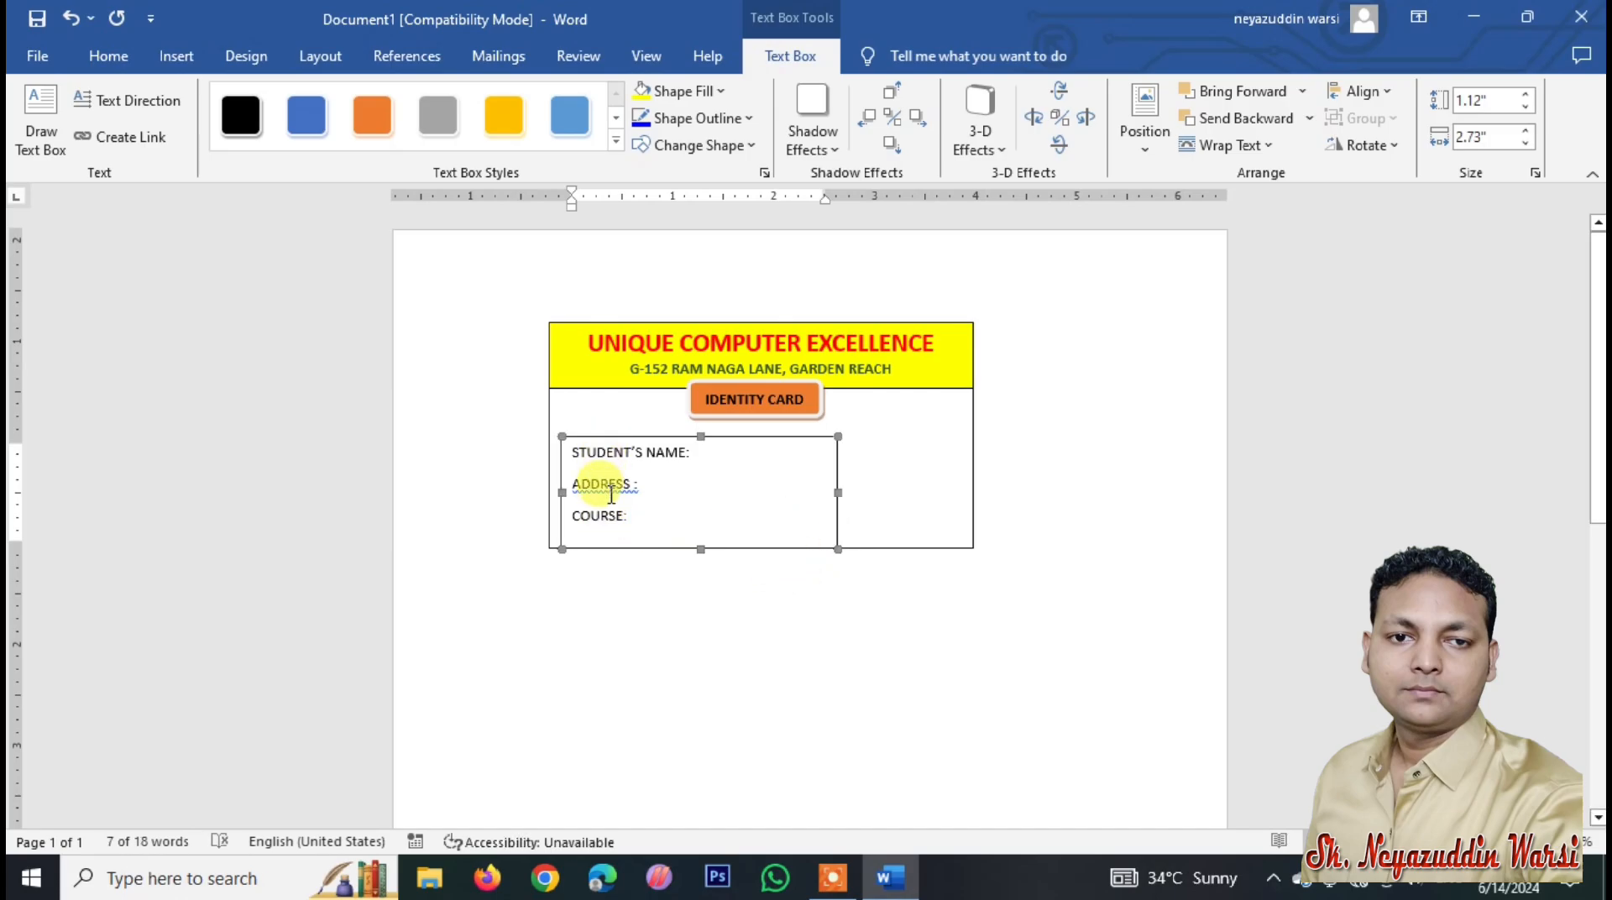
Step: Set the details to single line spacing with 0 pt after, and shorten the box to fit
left_click(109, 55)
left_click(688, 139)
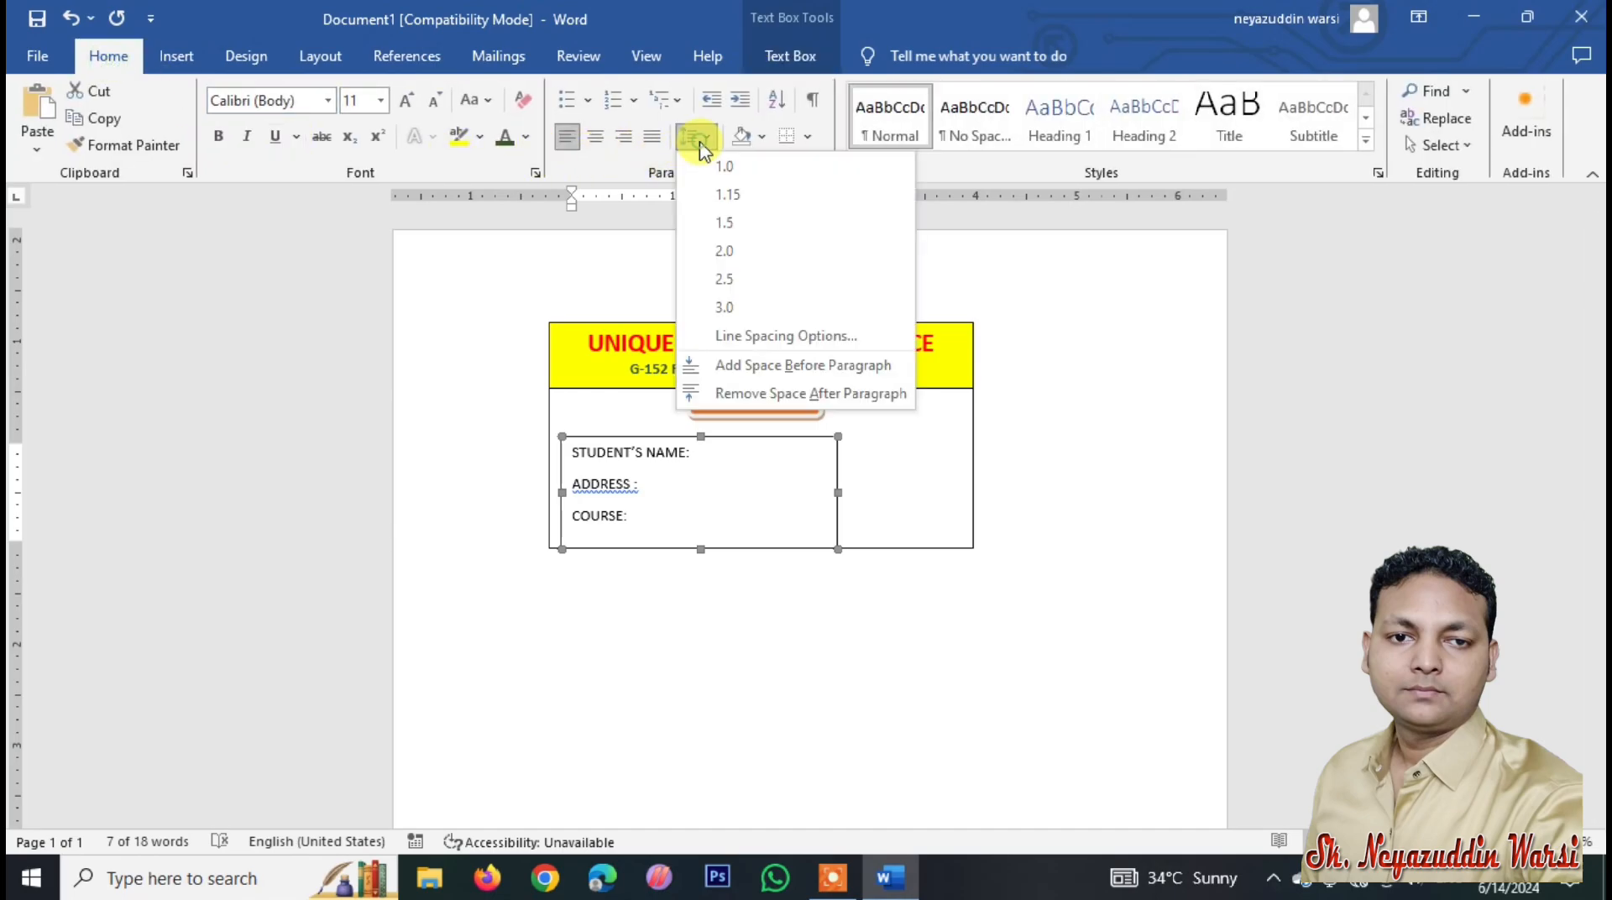
left_click(774, 337)
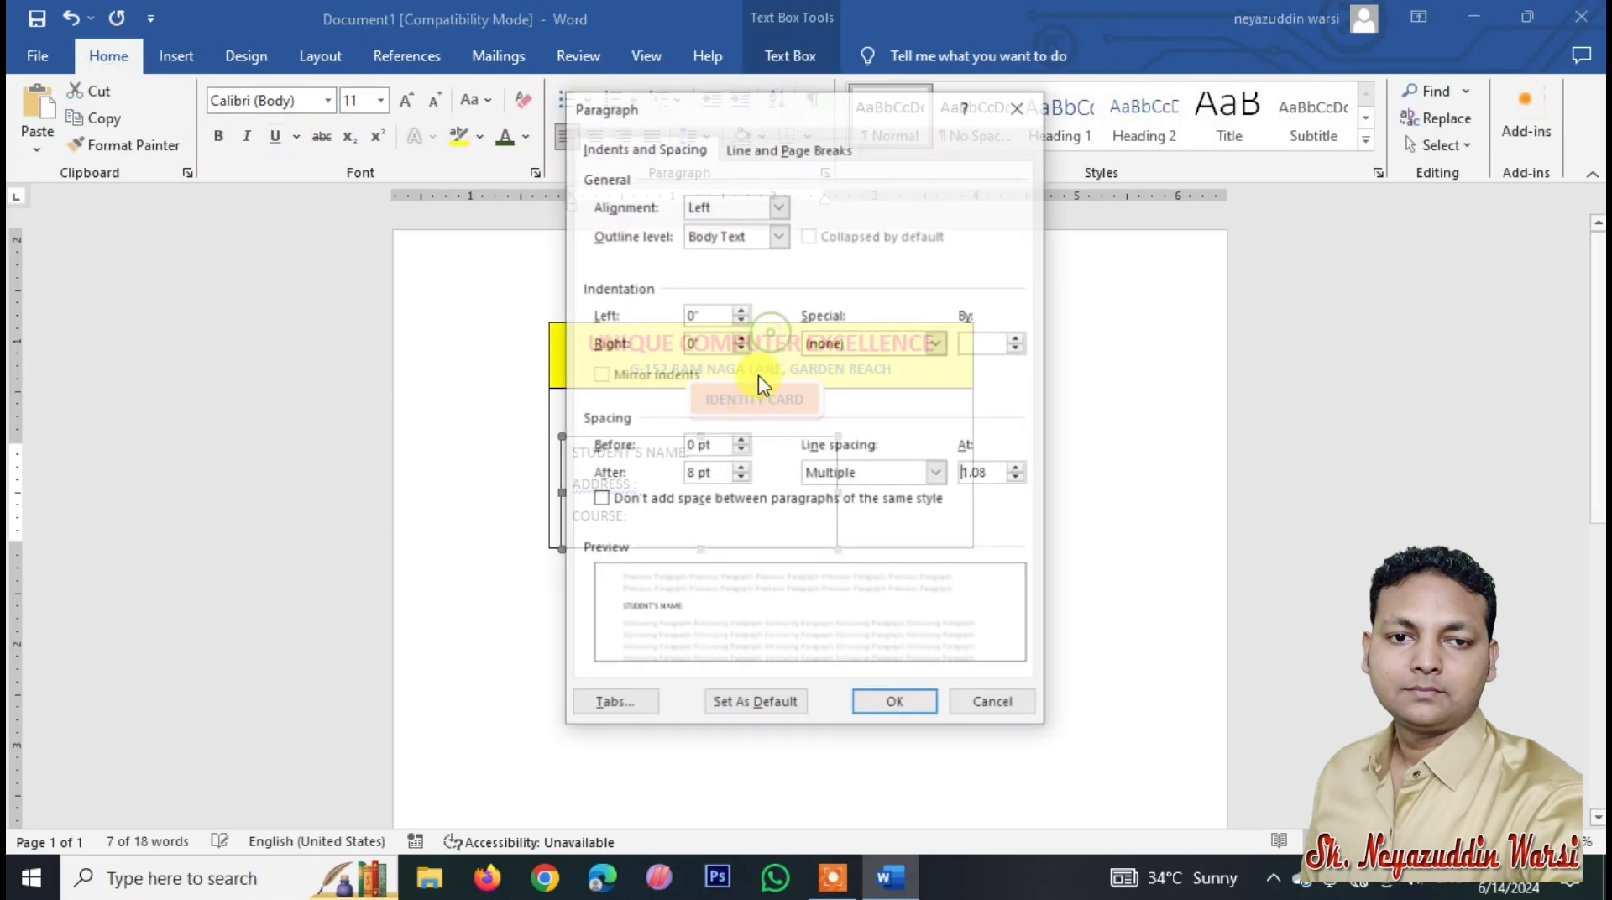
left_click(740, 479)
left_click(856, 473)
left_click(826, 493)
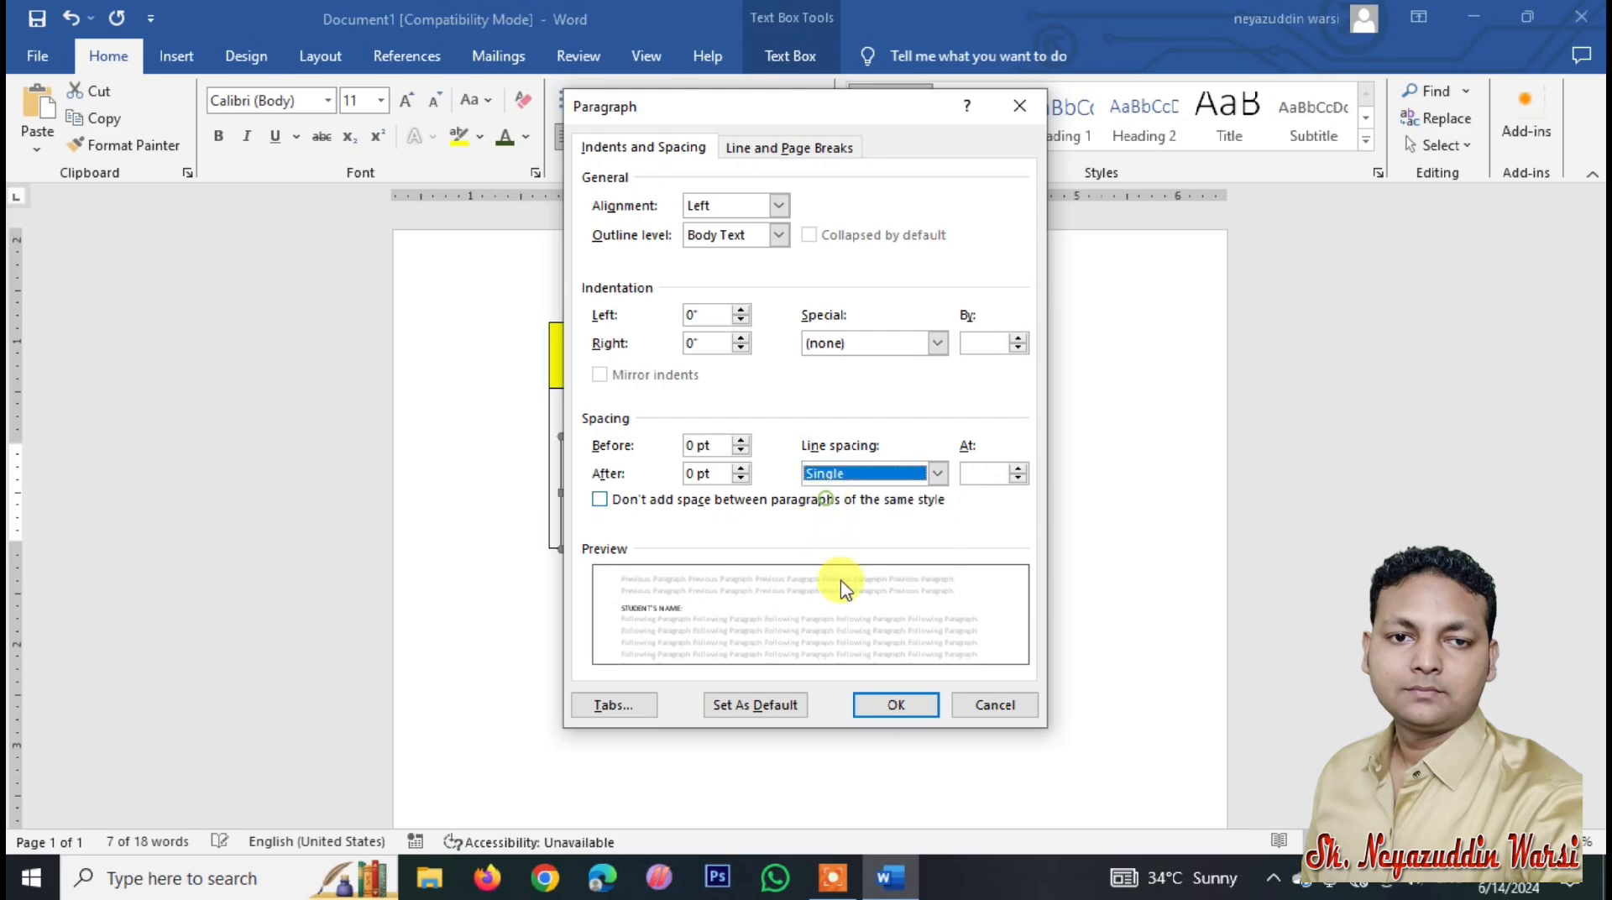
left_click(905, 700)
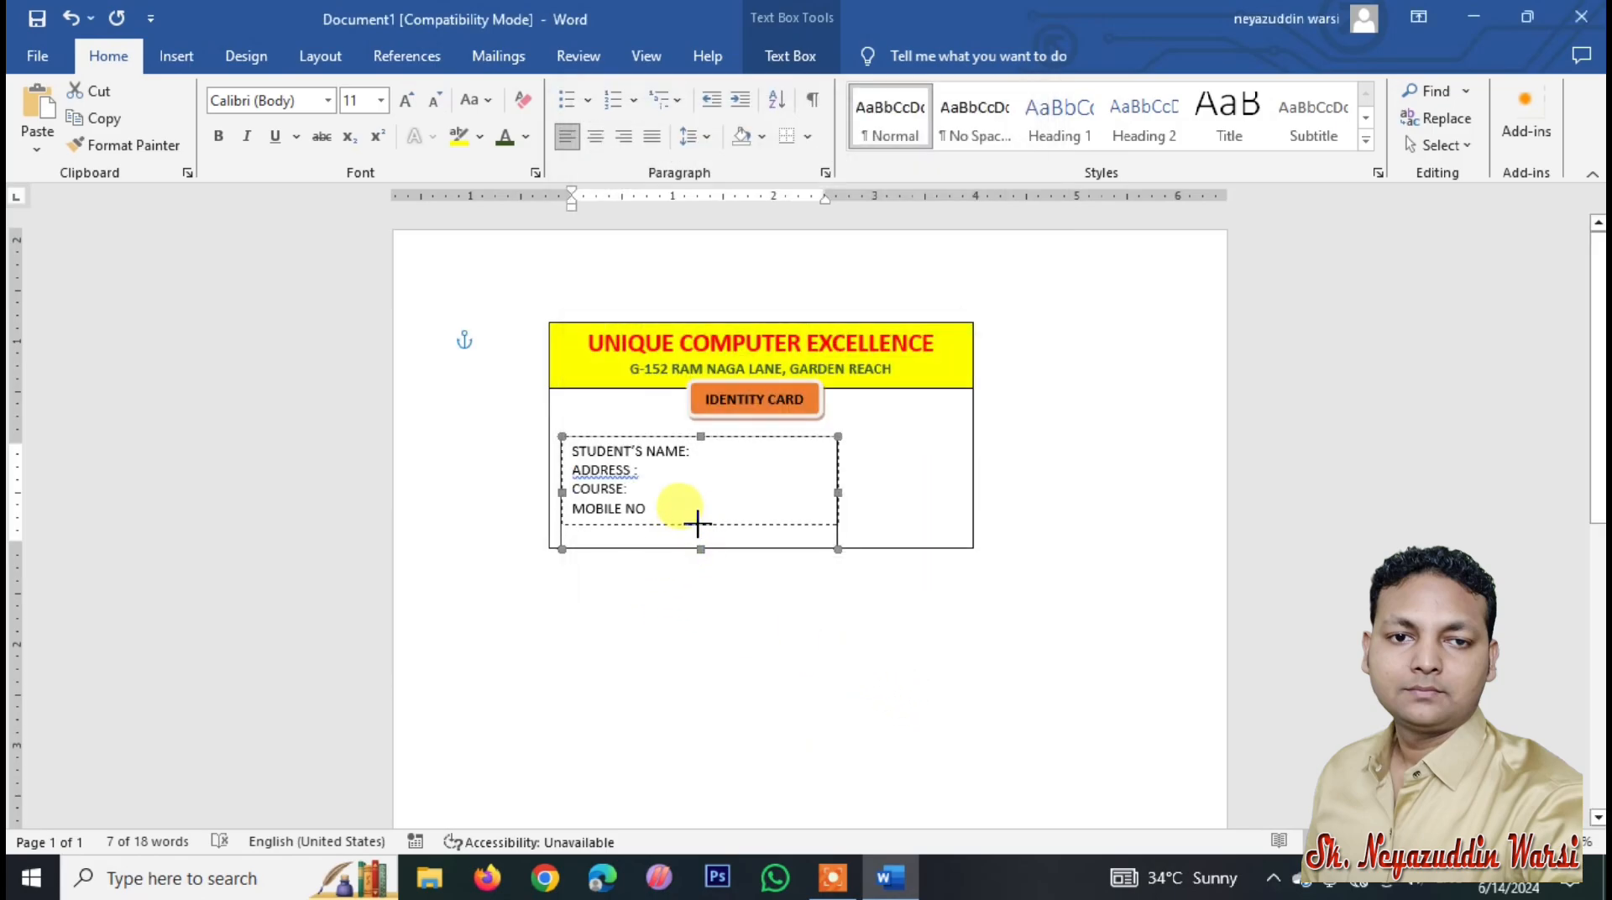
left_click_drag(697, 524, 697, 522)
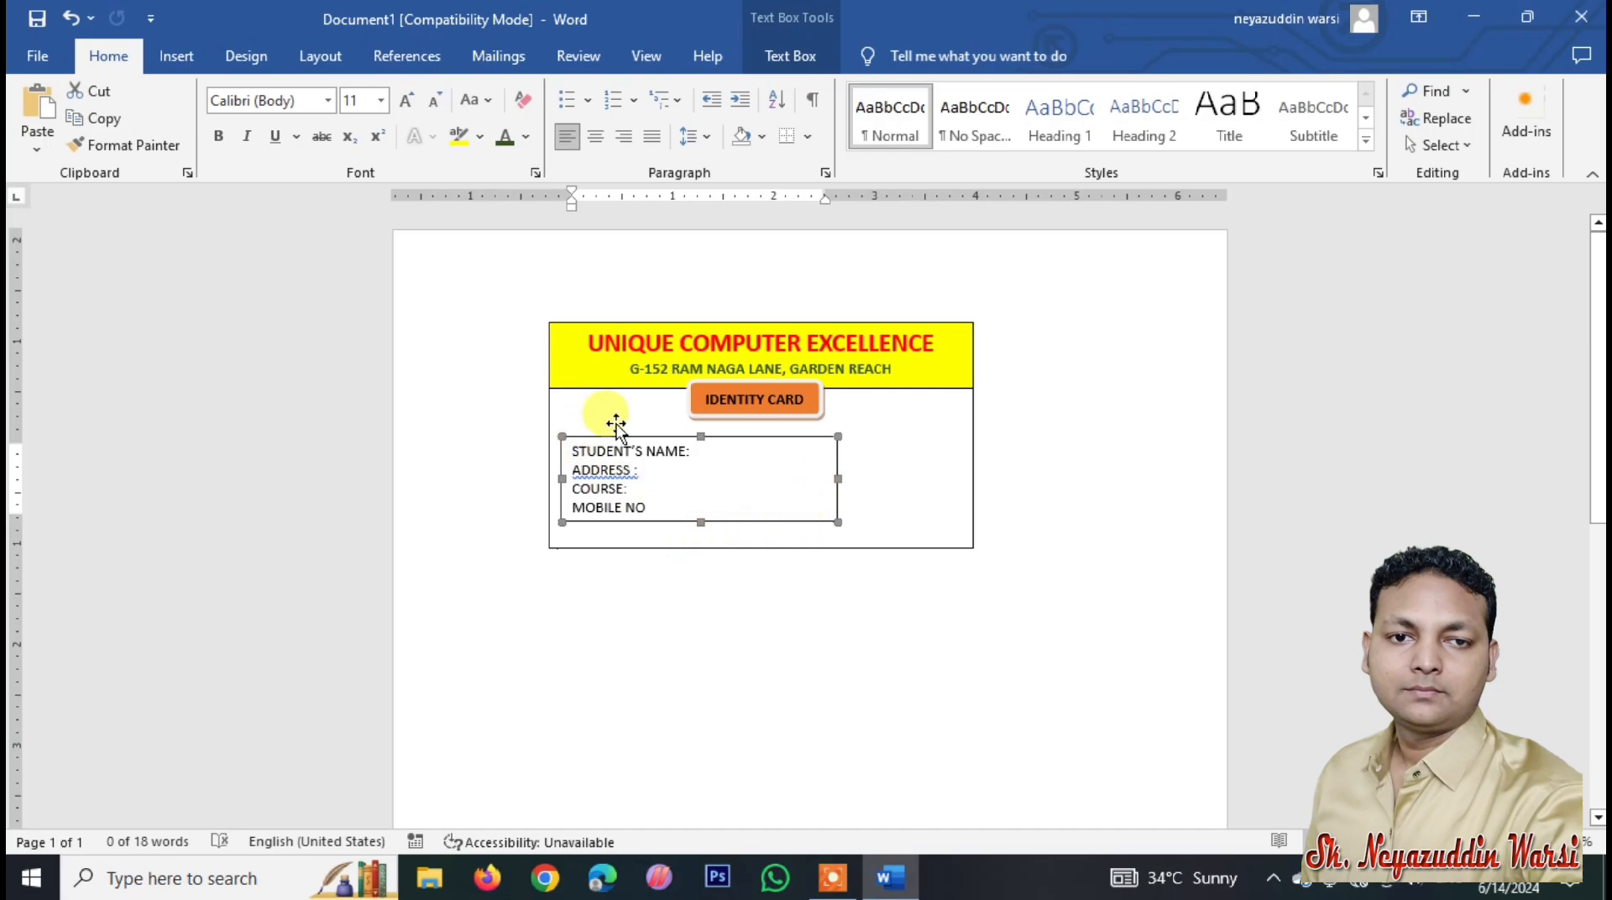
Step: Give the student details text box No Outline and No Fill
double_click(746, 522)
left_click(738, 119)
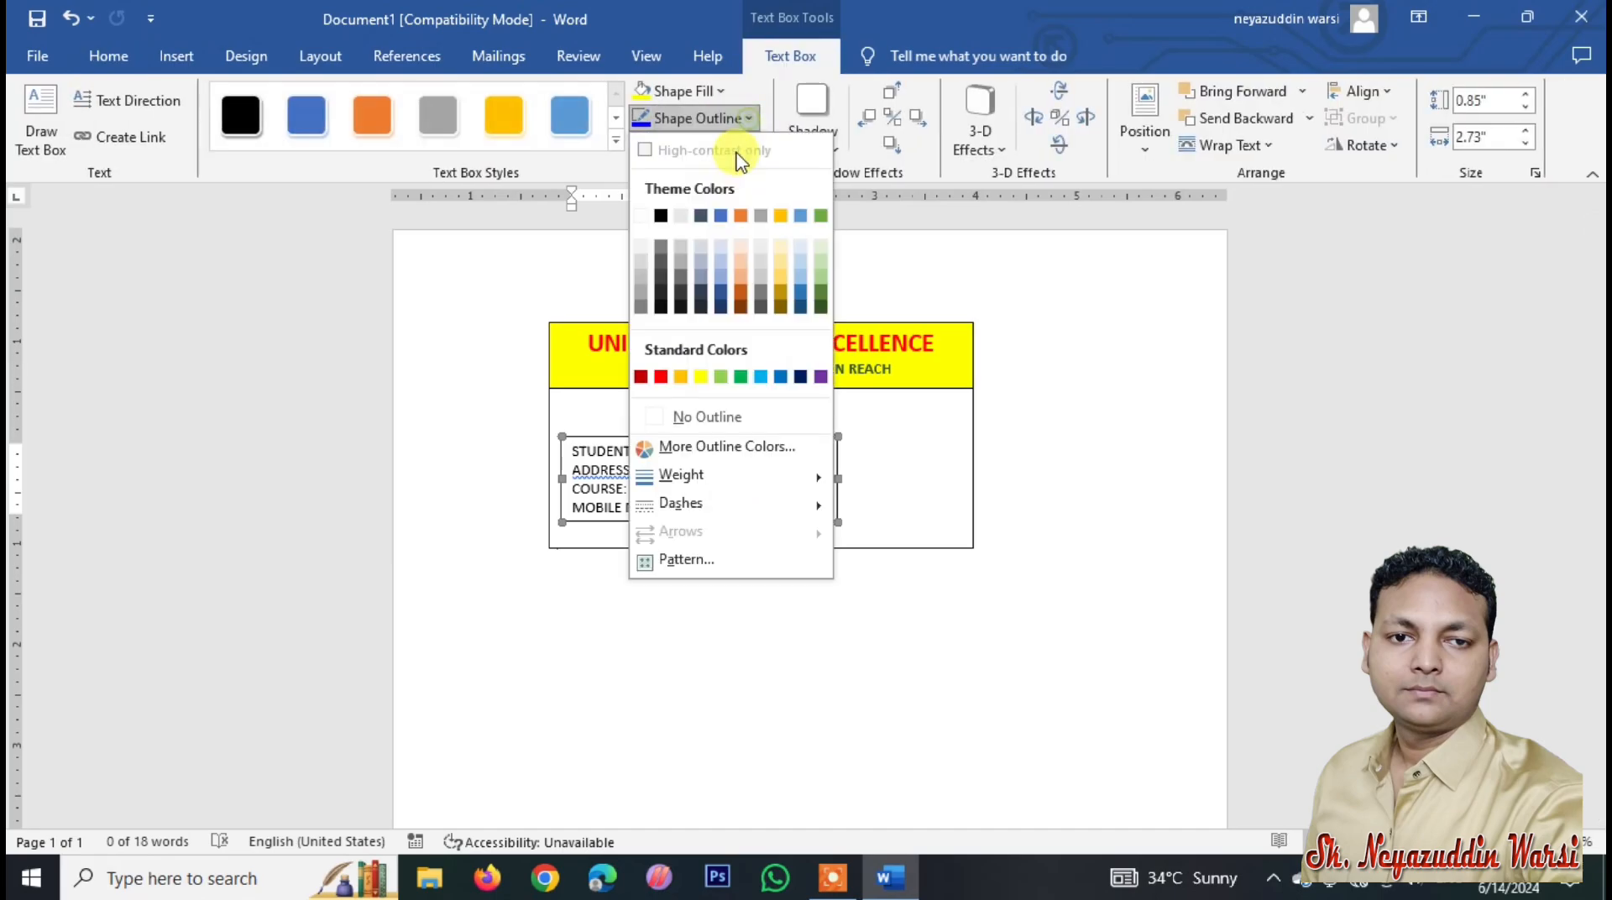
left_click(713, 415)
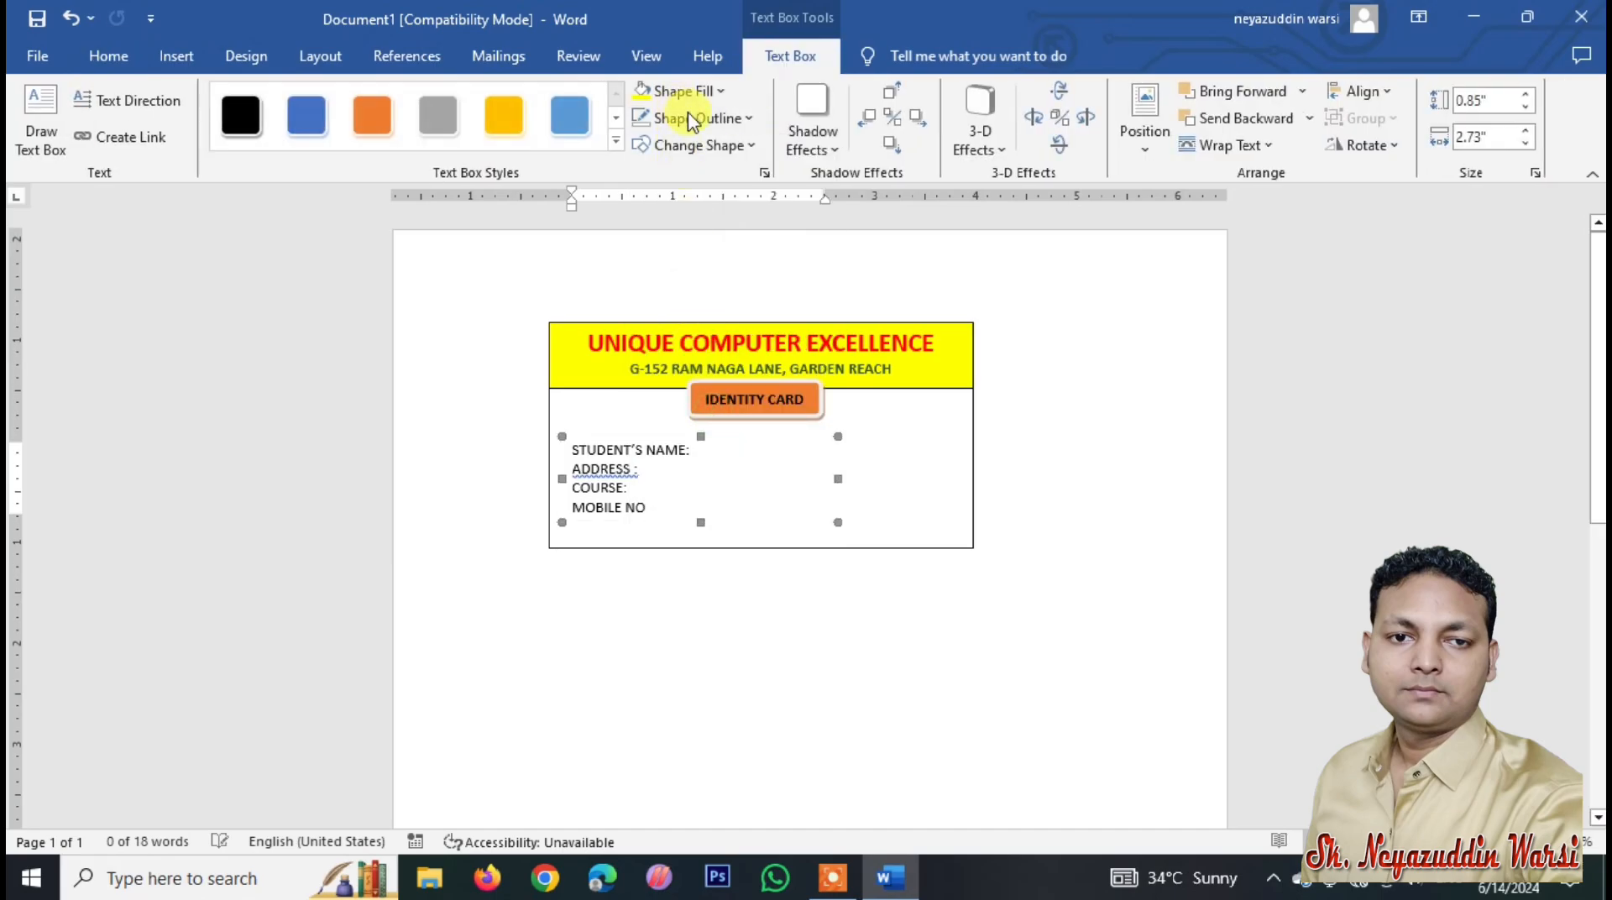
left_click(680, 91)
left_click(694, 391)
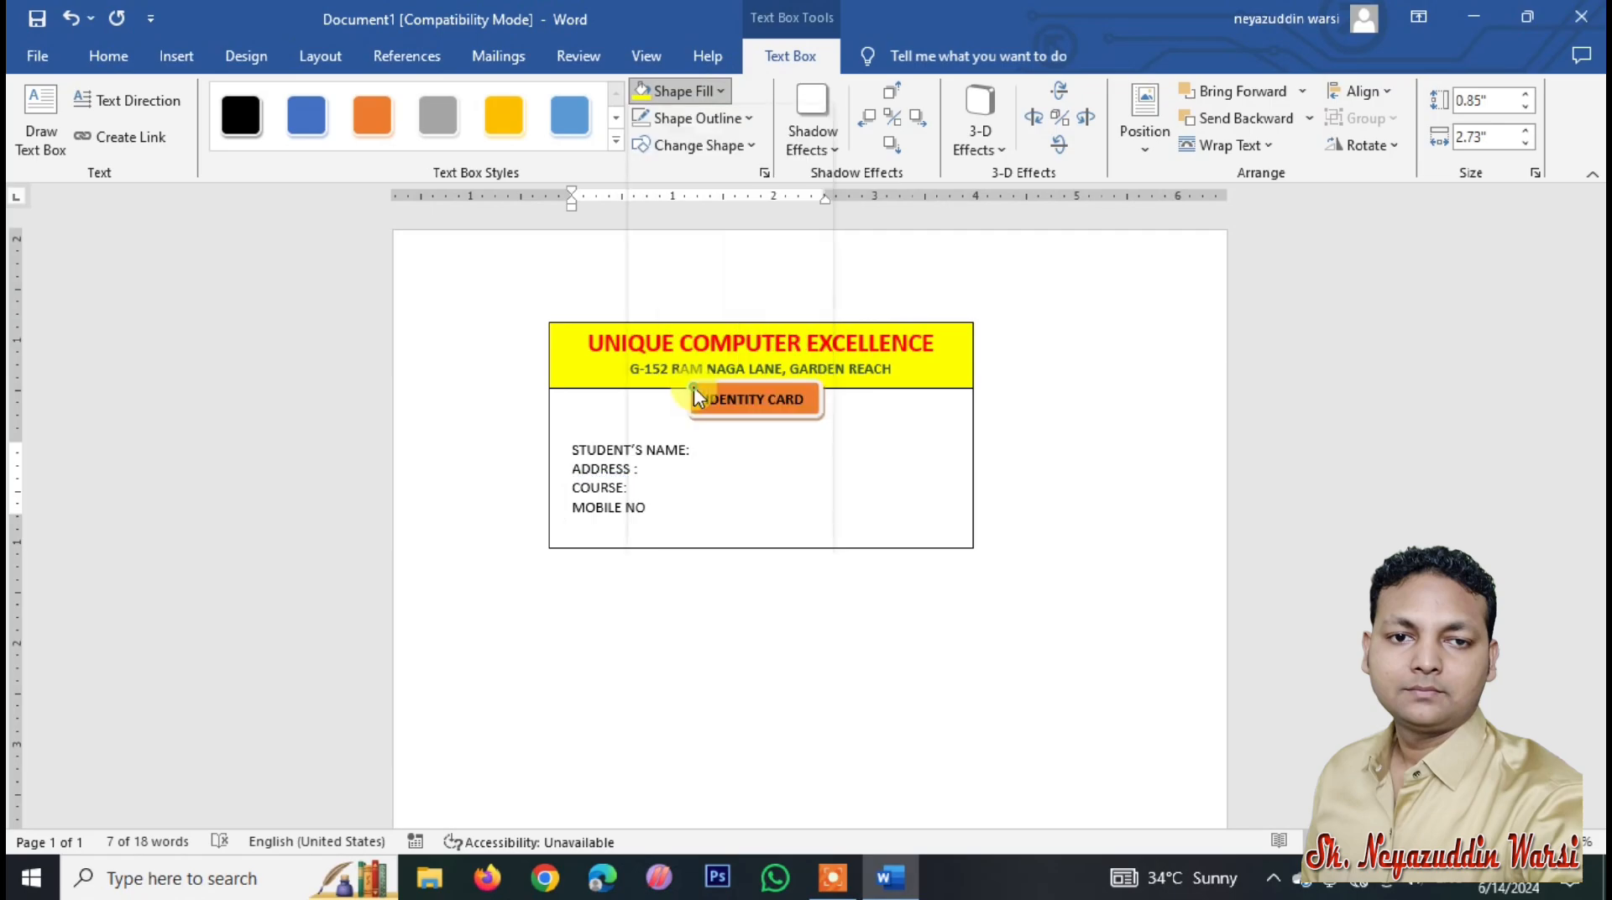
left_click(577, 576)
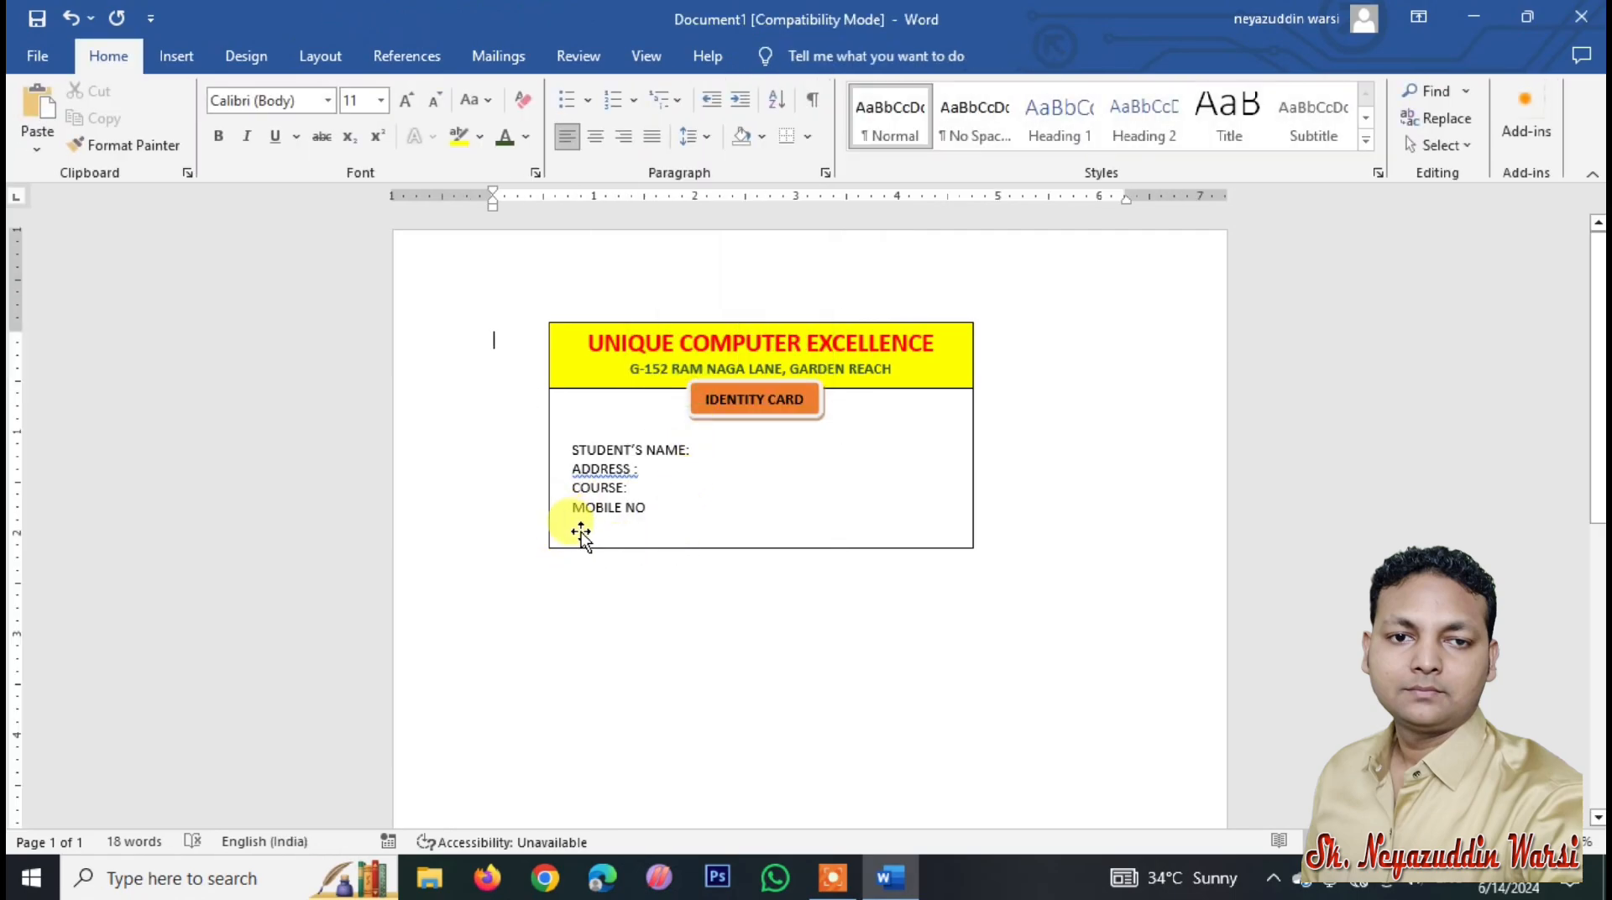
left_click(185, 56)
left_click(578, 460)
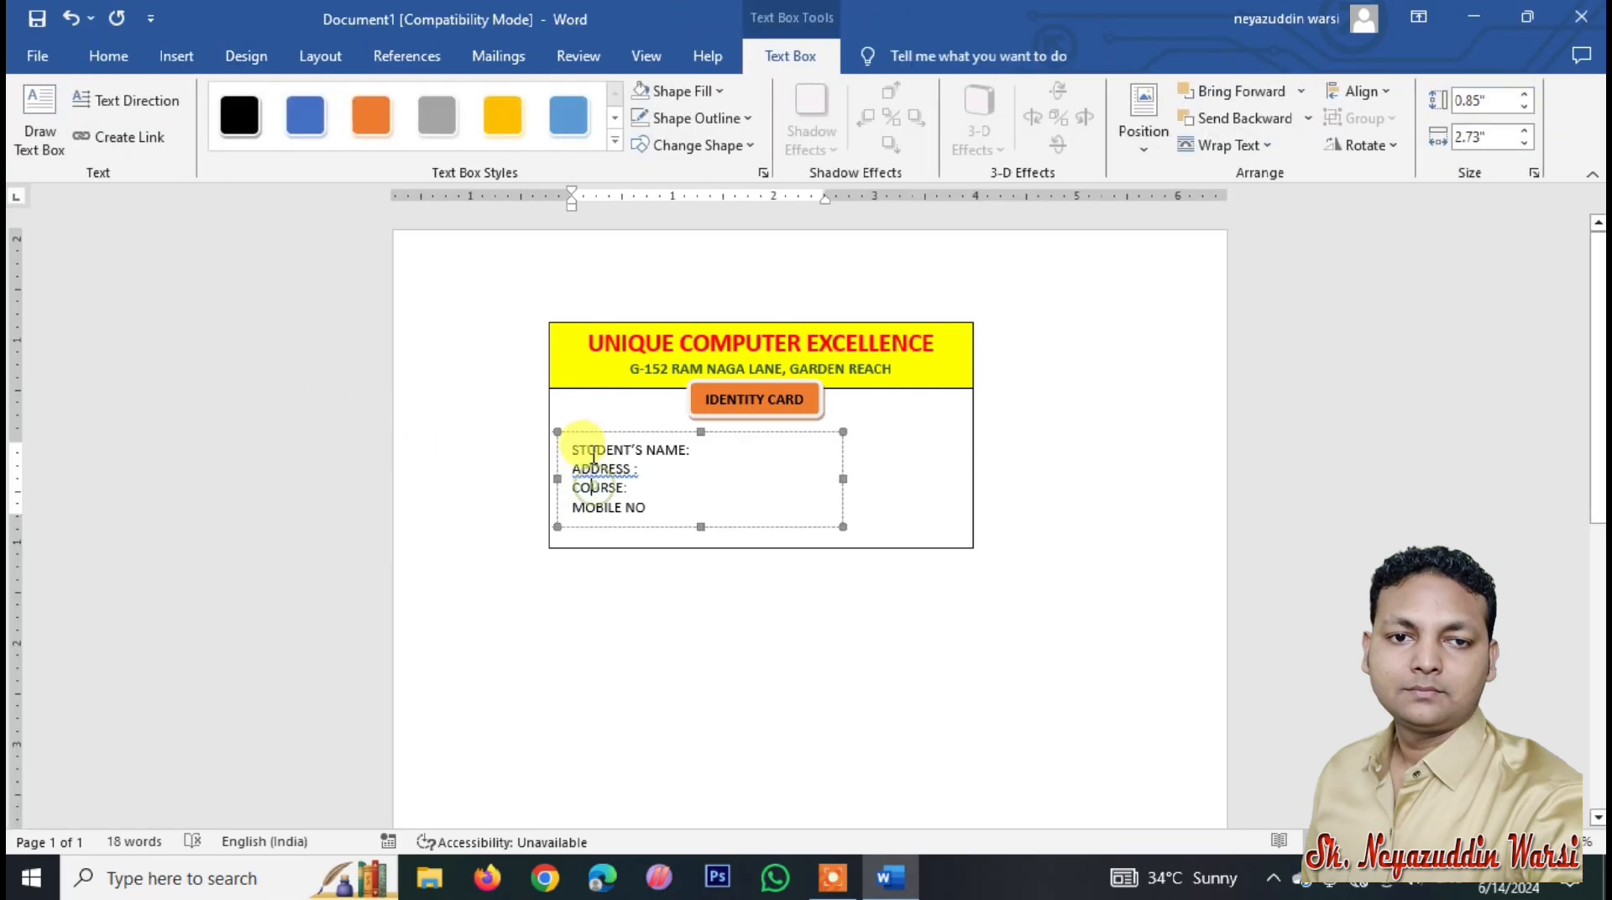
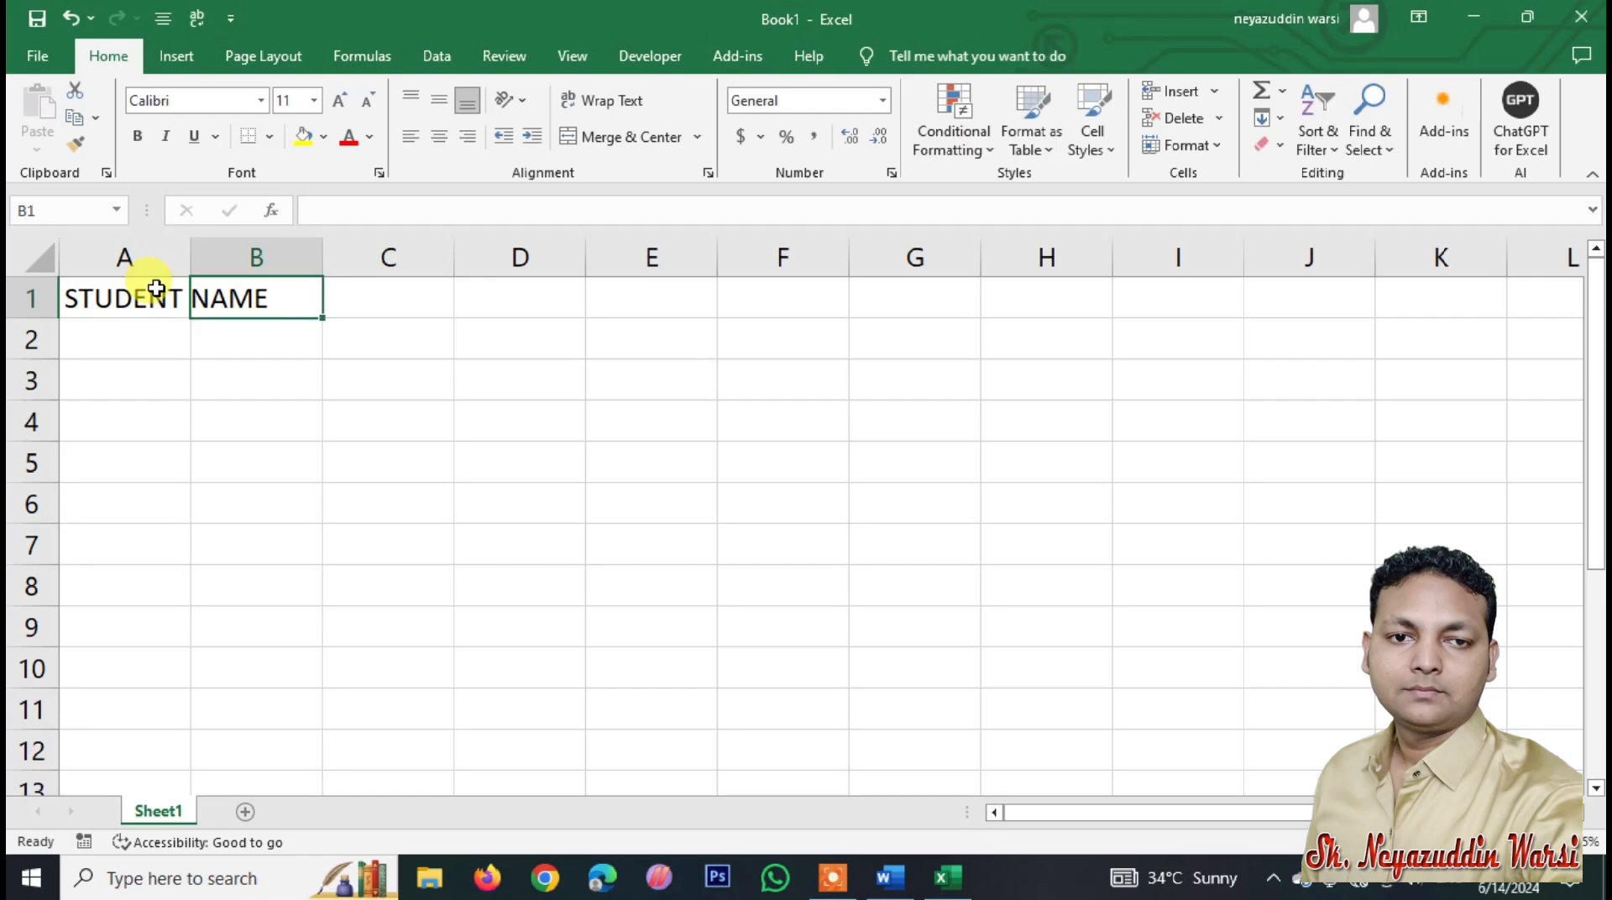
Step: Enter the headings GUARDIAN NAME, ADD, MOBILE and COURSE in cells B1 through E1
type("GUARDIAN")
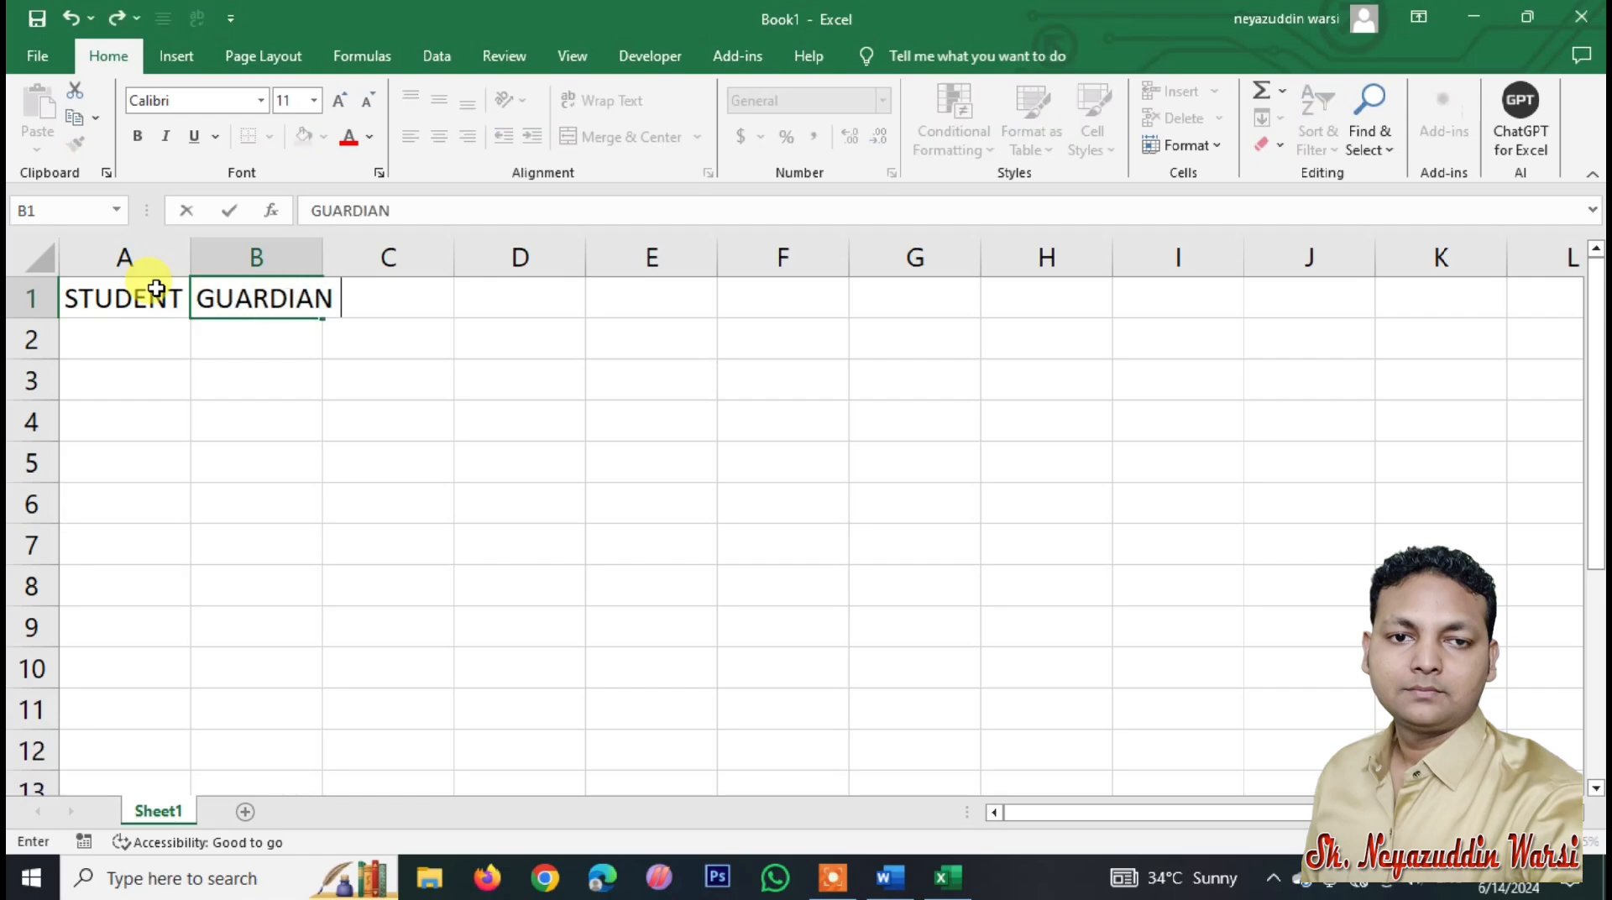
type(" NAME")
key("Tab")
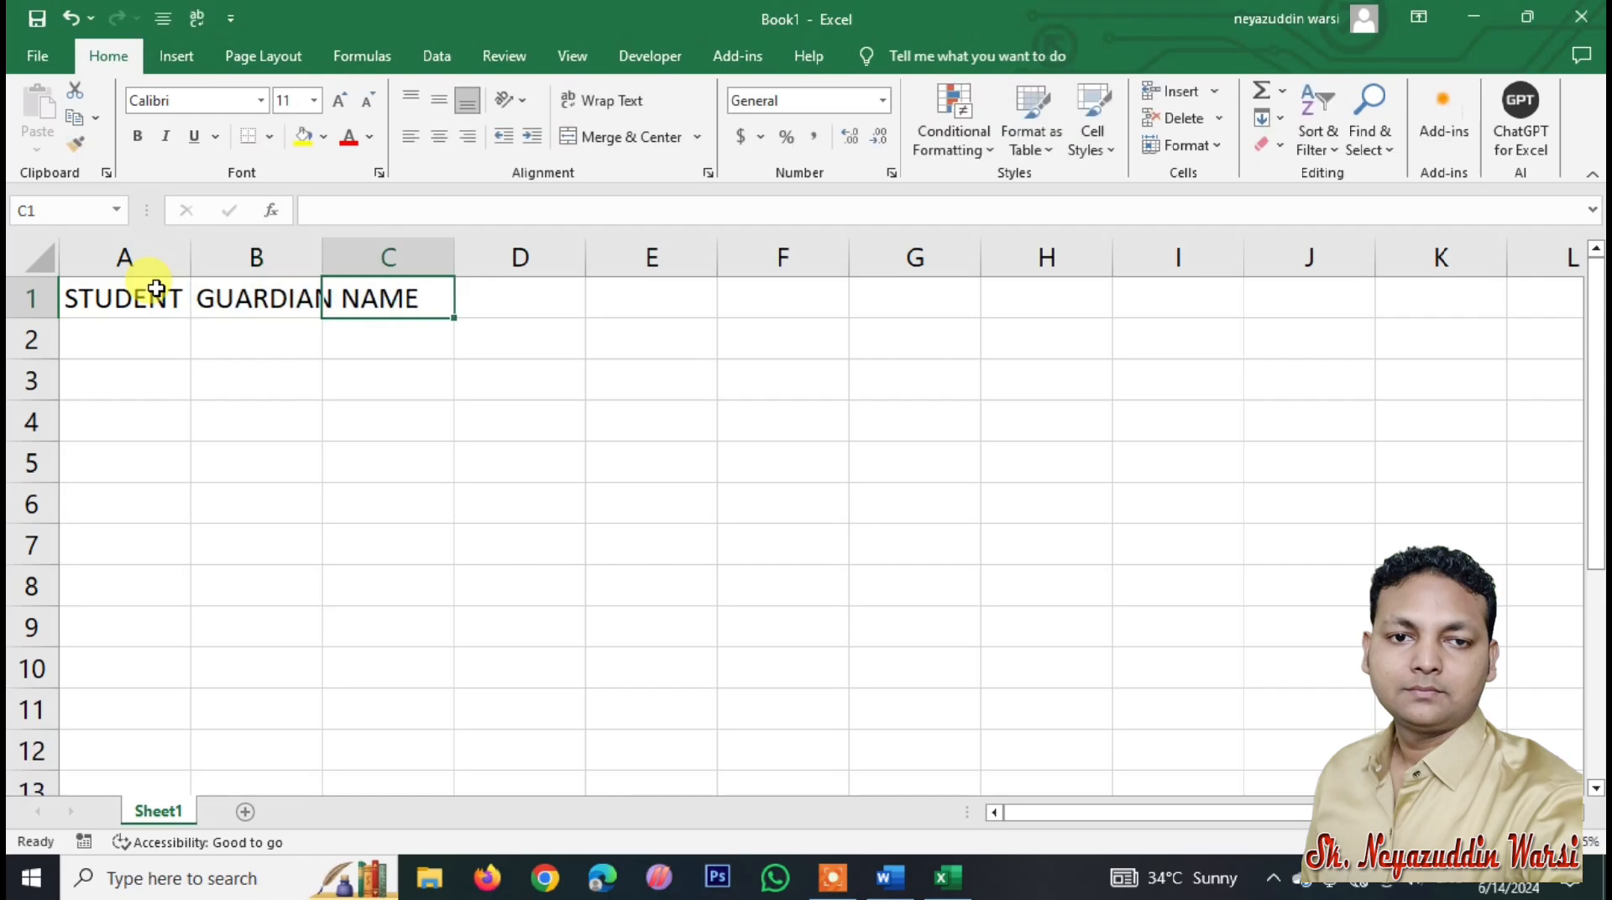
type("ADDR")
key("BackSpace")
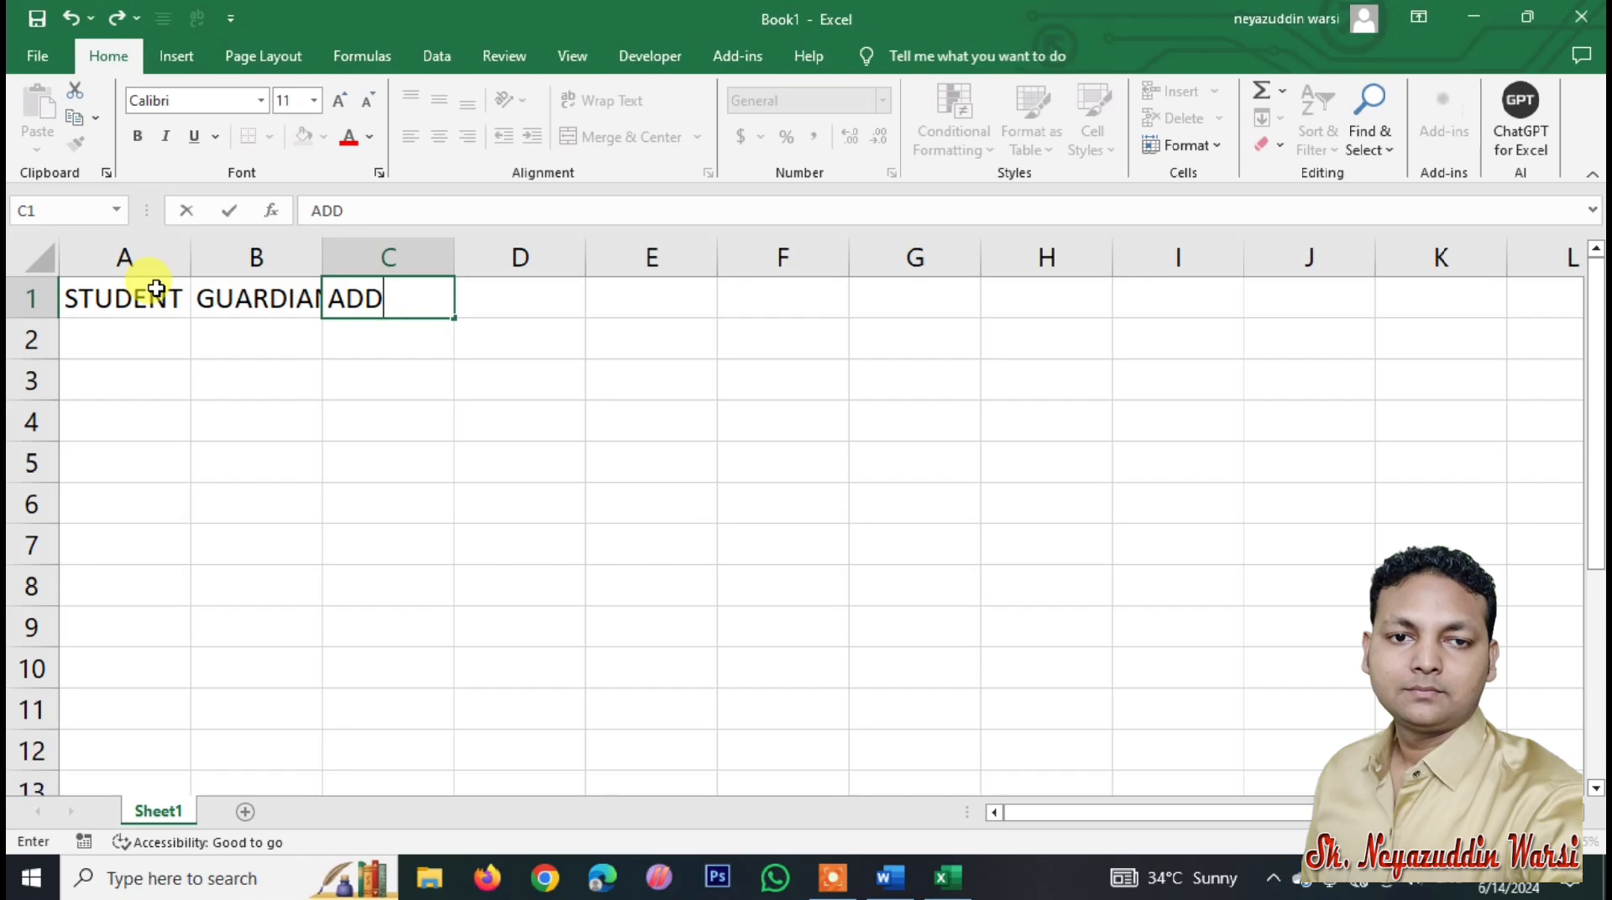
key("Tab")
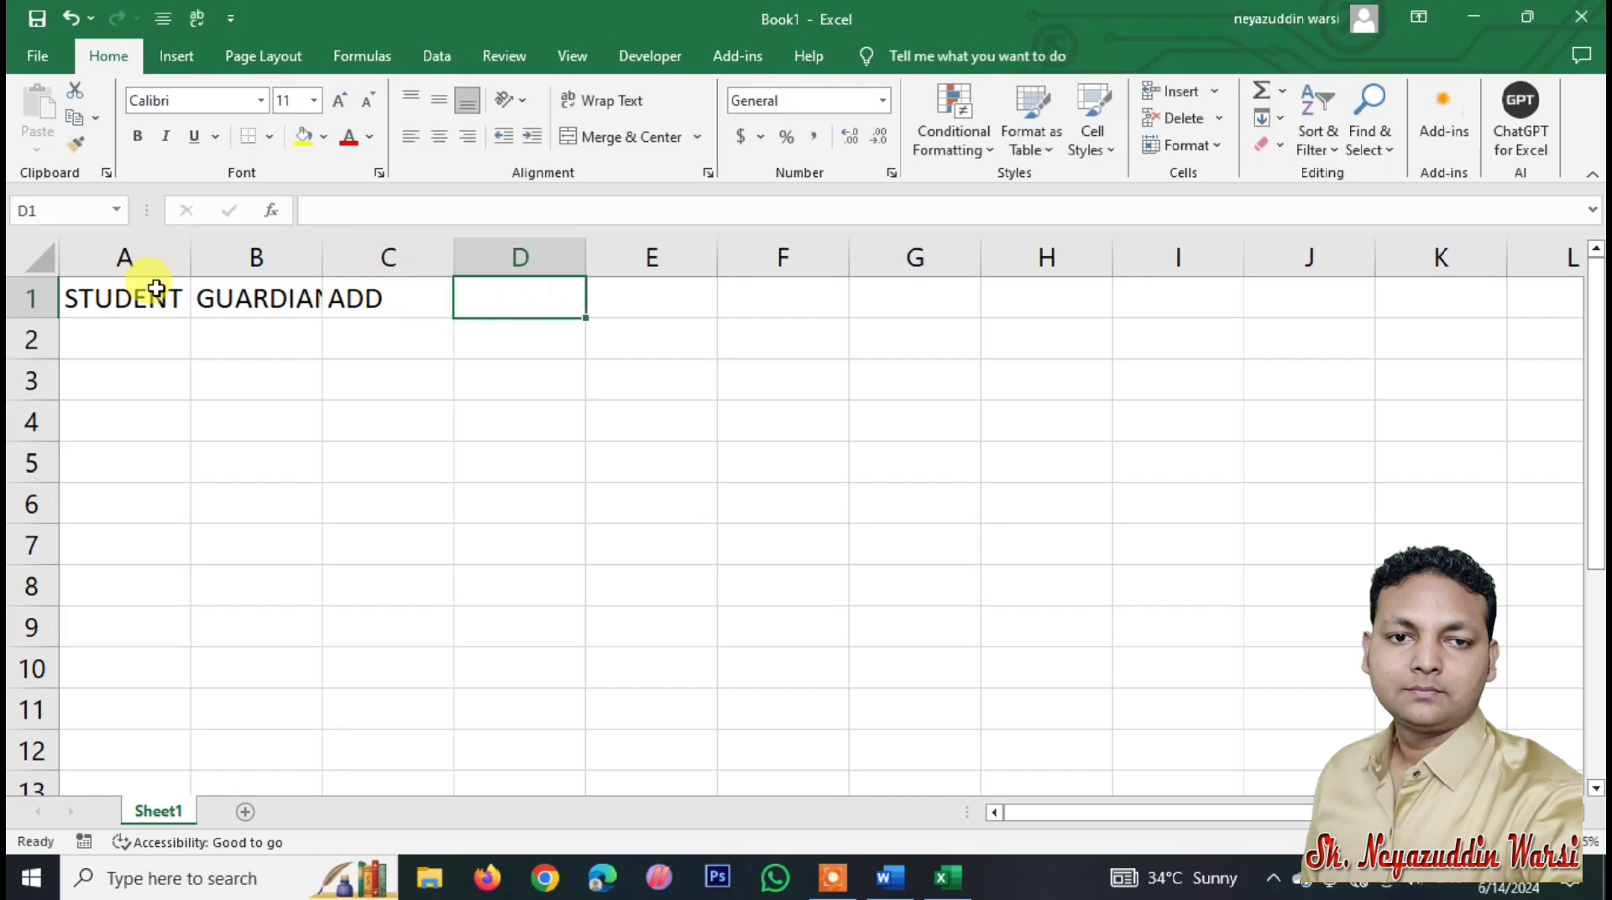
type("MOBILE")
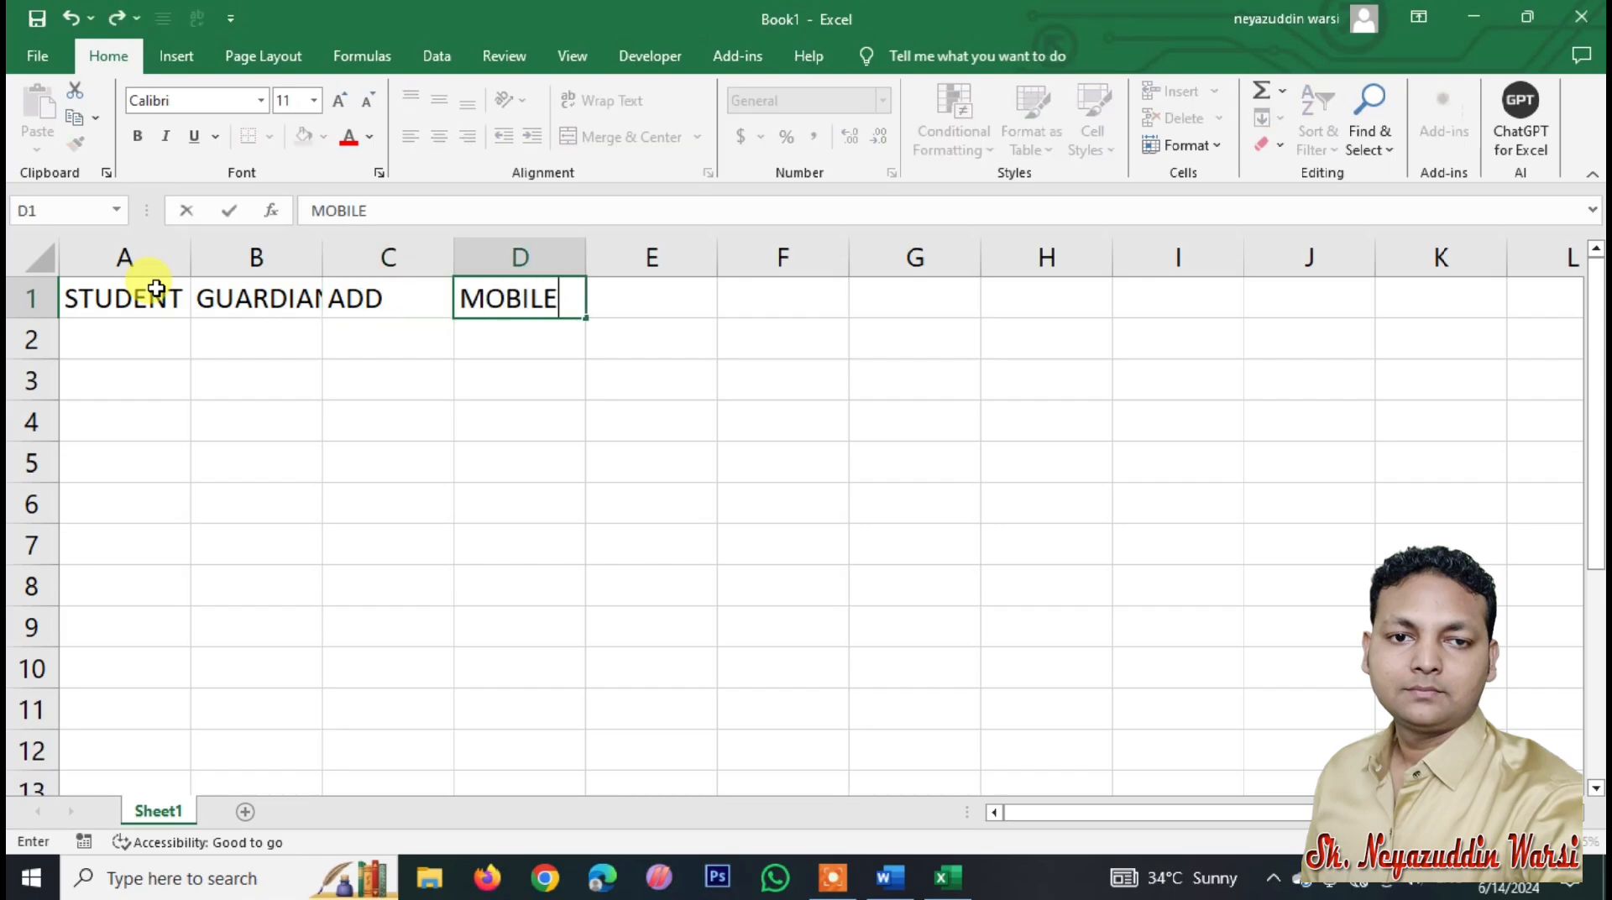
key("Tab")
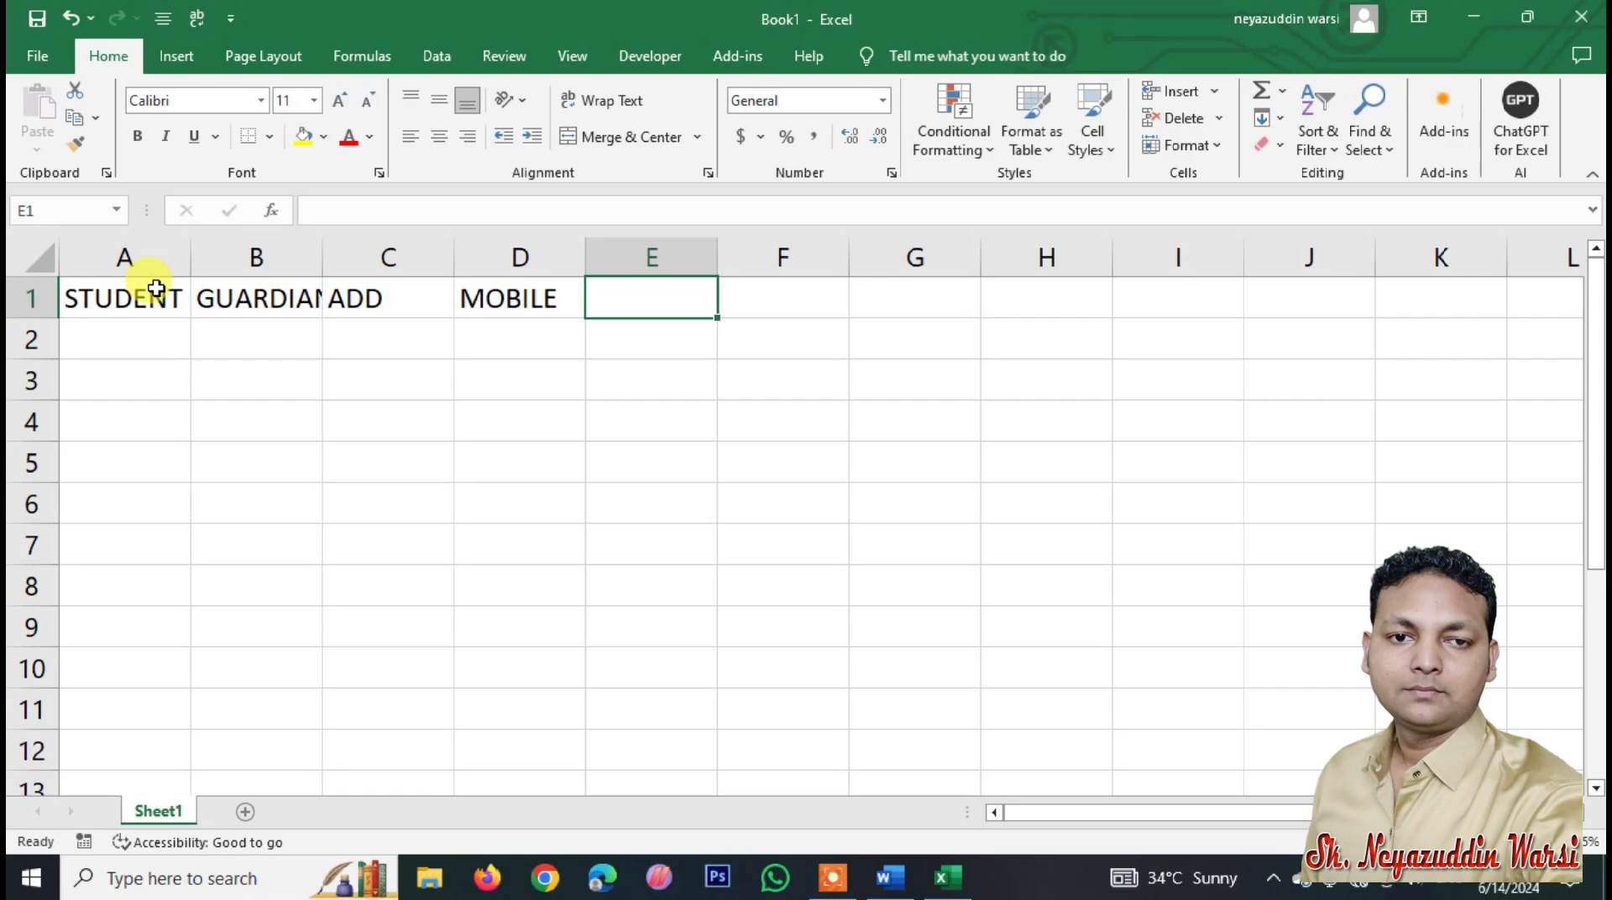
type("COURSE")
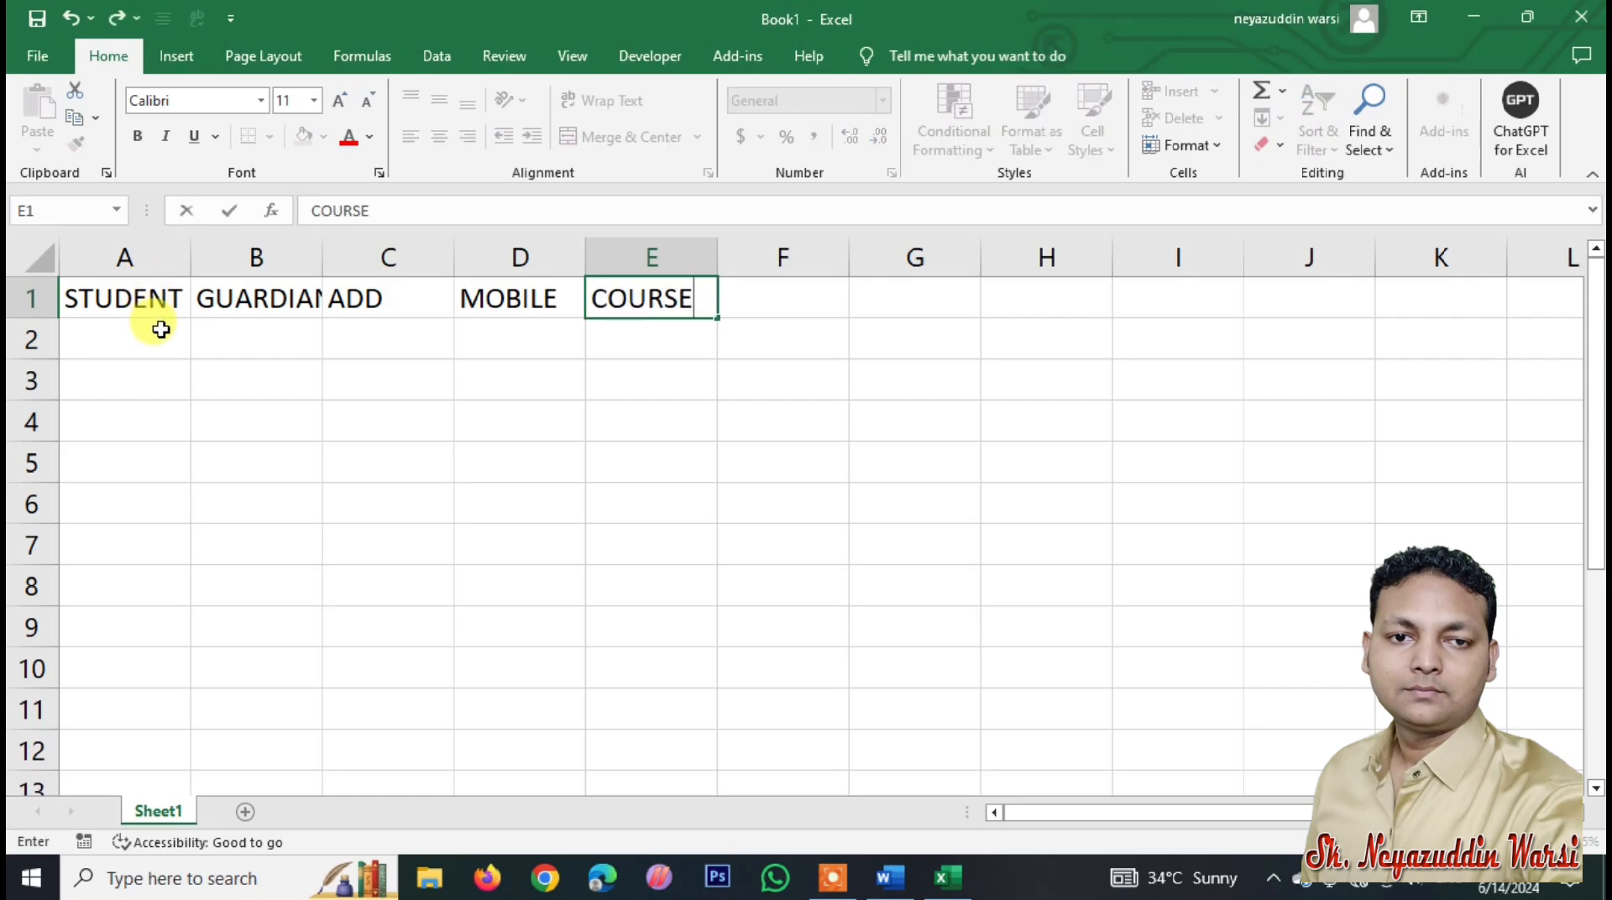
left_click(260, 423)
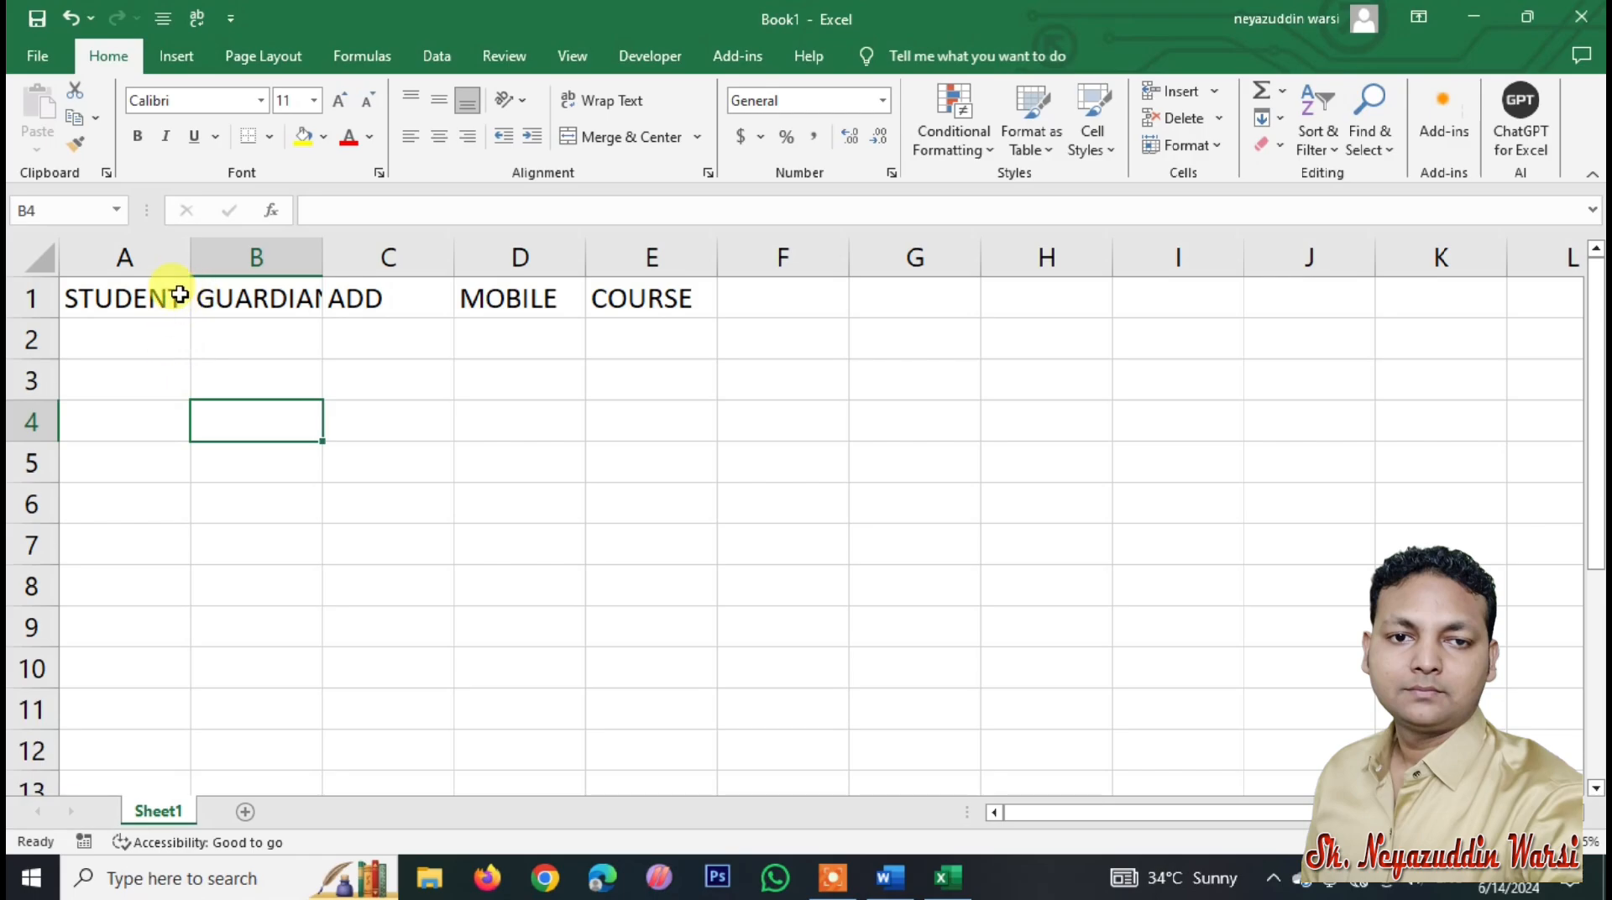
Step: Centre the A1:E1 headings and AutoFit columns A–E to show them fully
left_click_drag(137, 295, 592, 305)
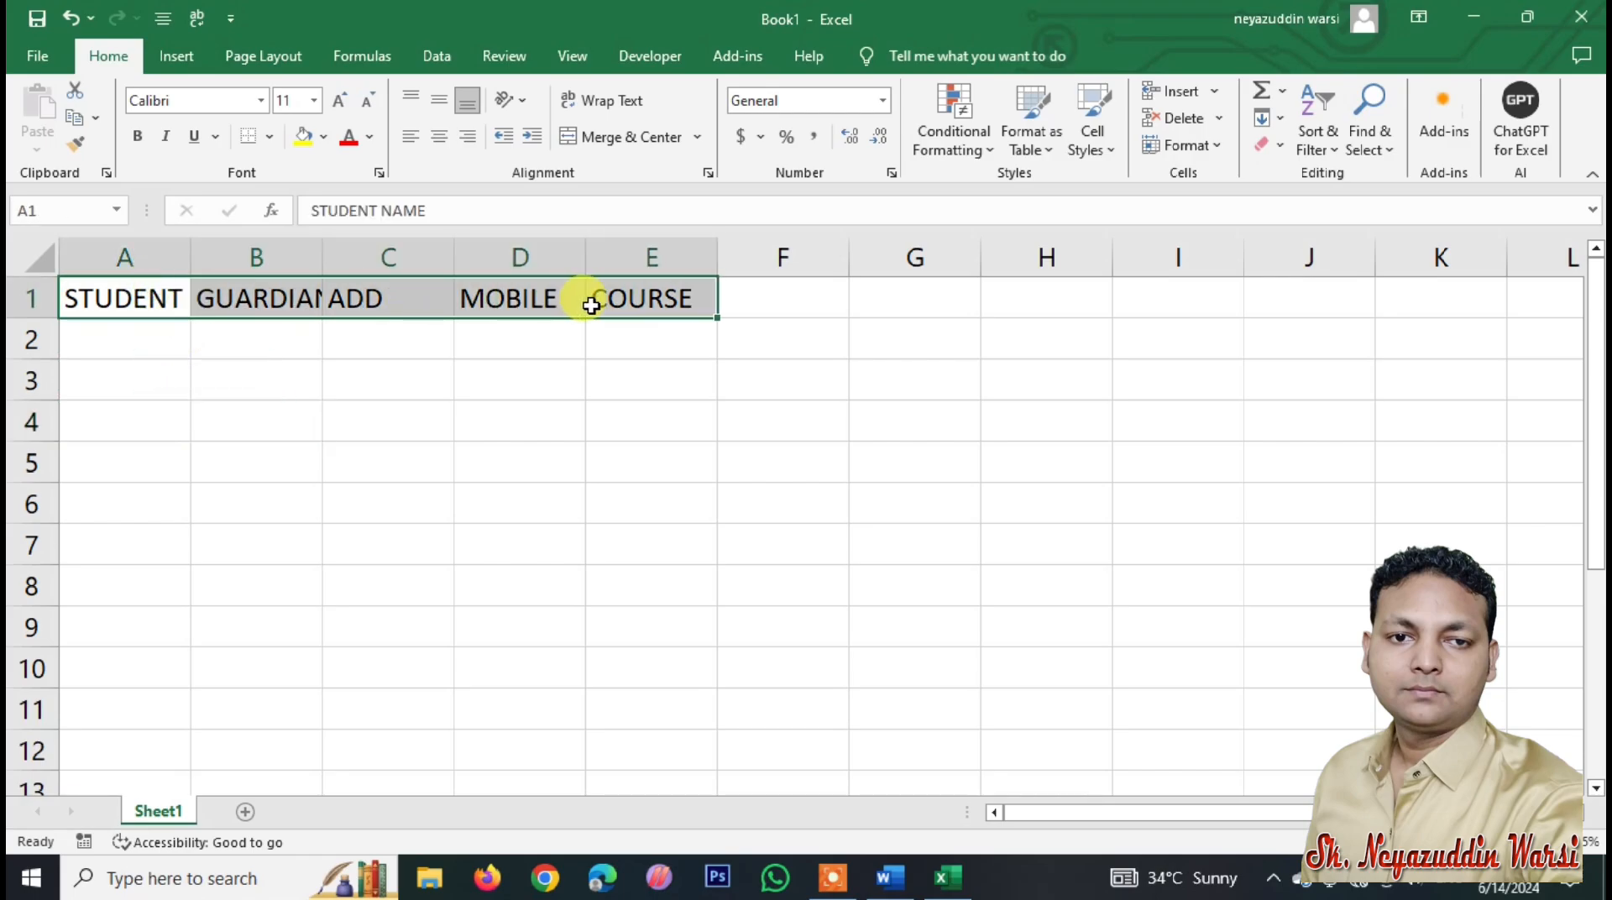
left_click(532, 365)
left_click(495, 310)
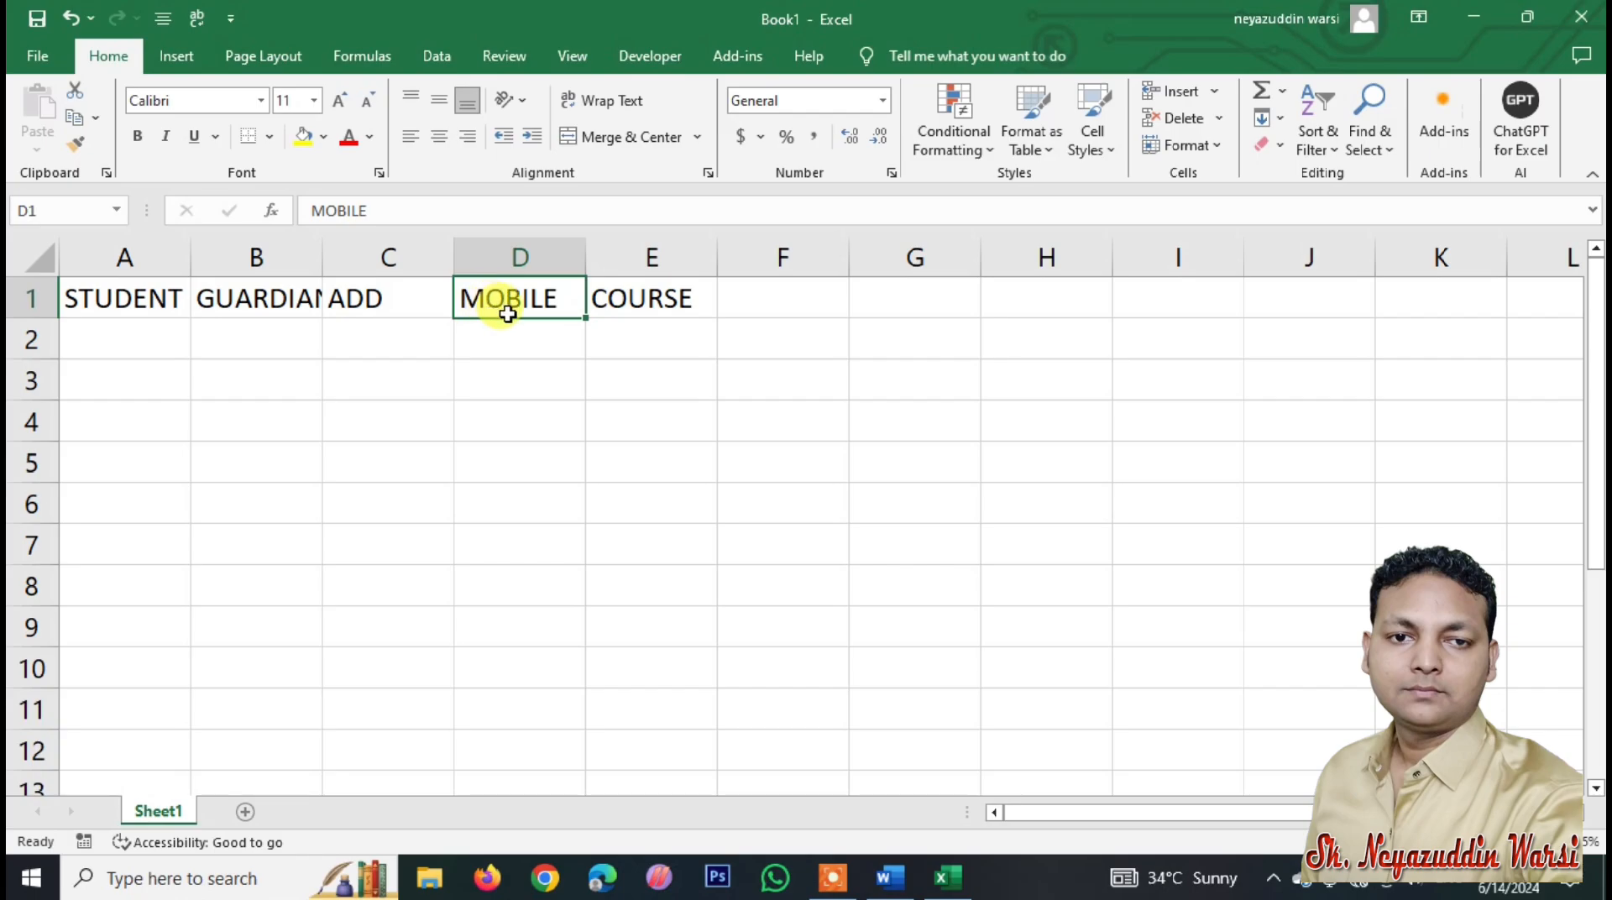
left_click_drag(133, 303, 641, 304)
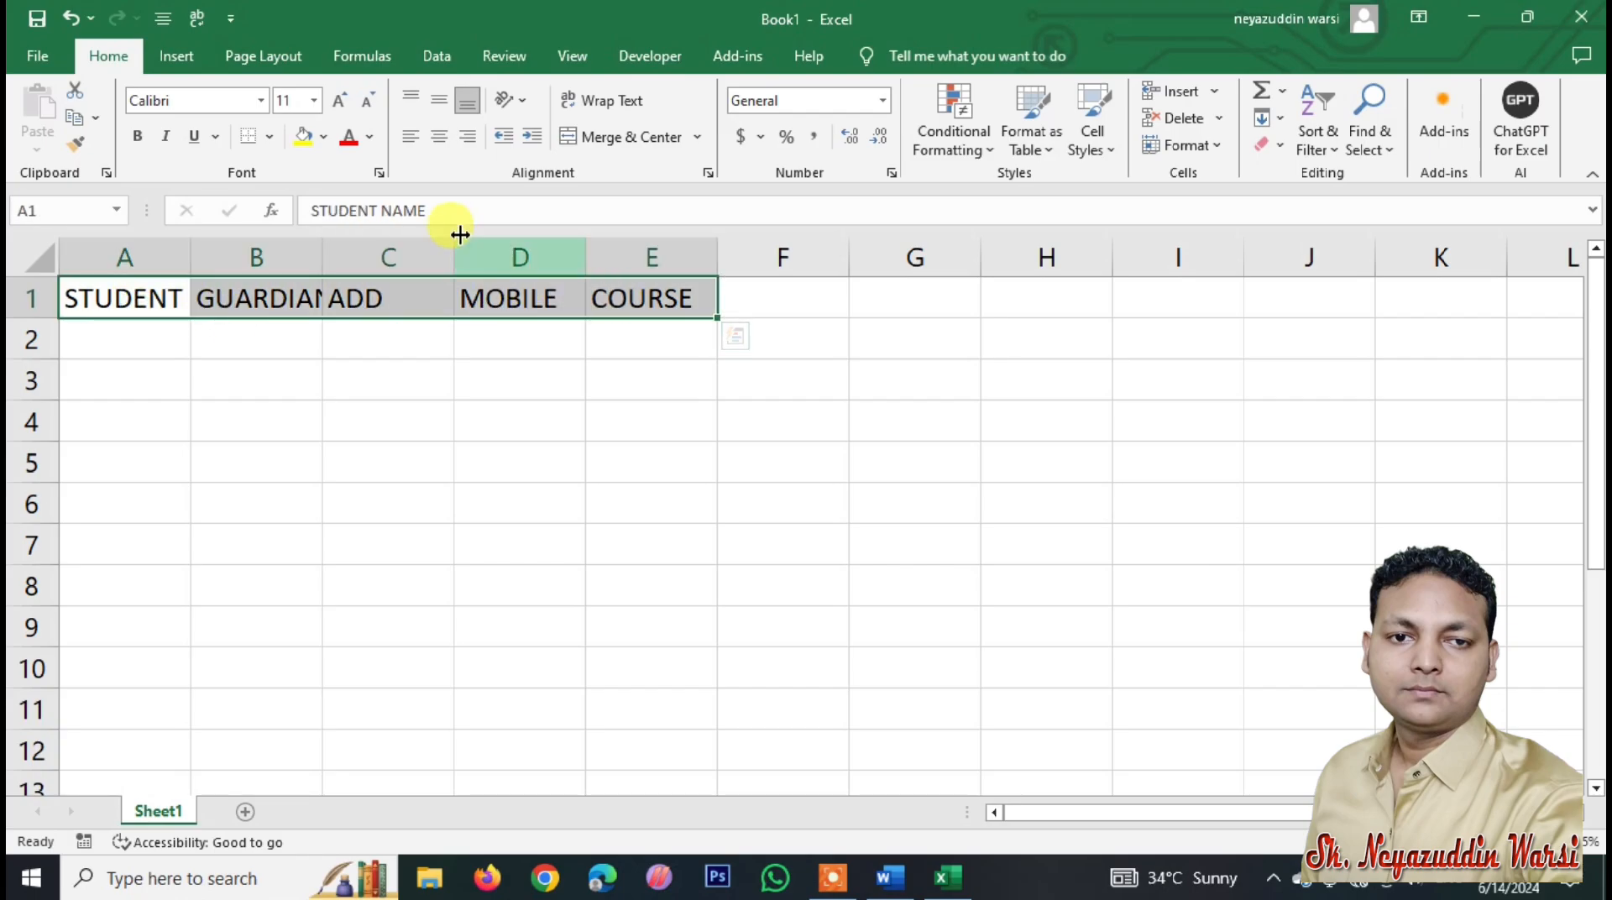
left_click(438, 136)
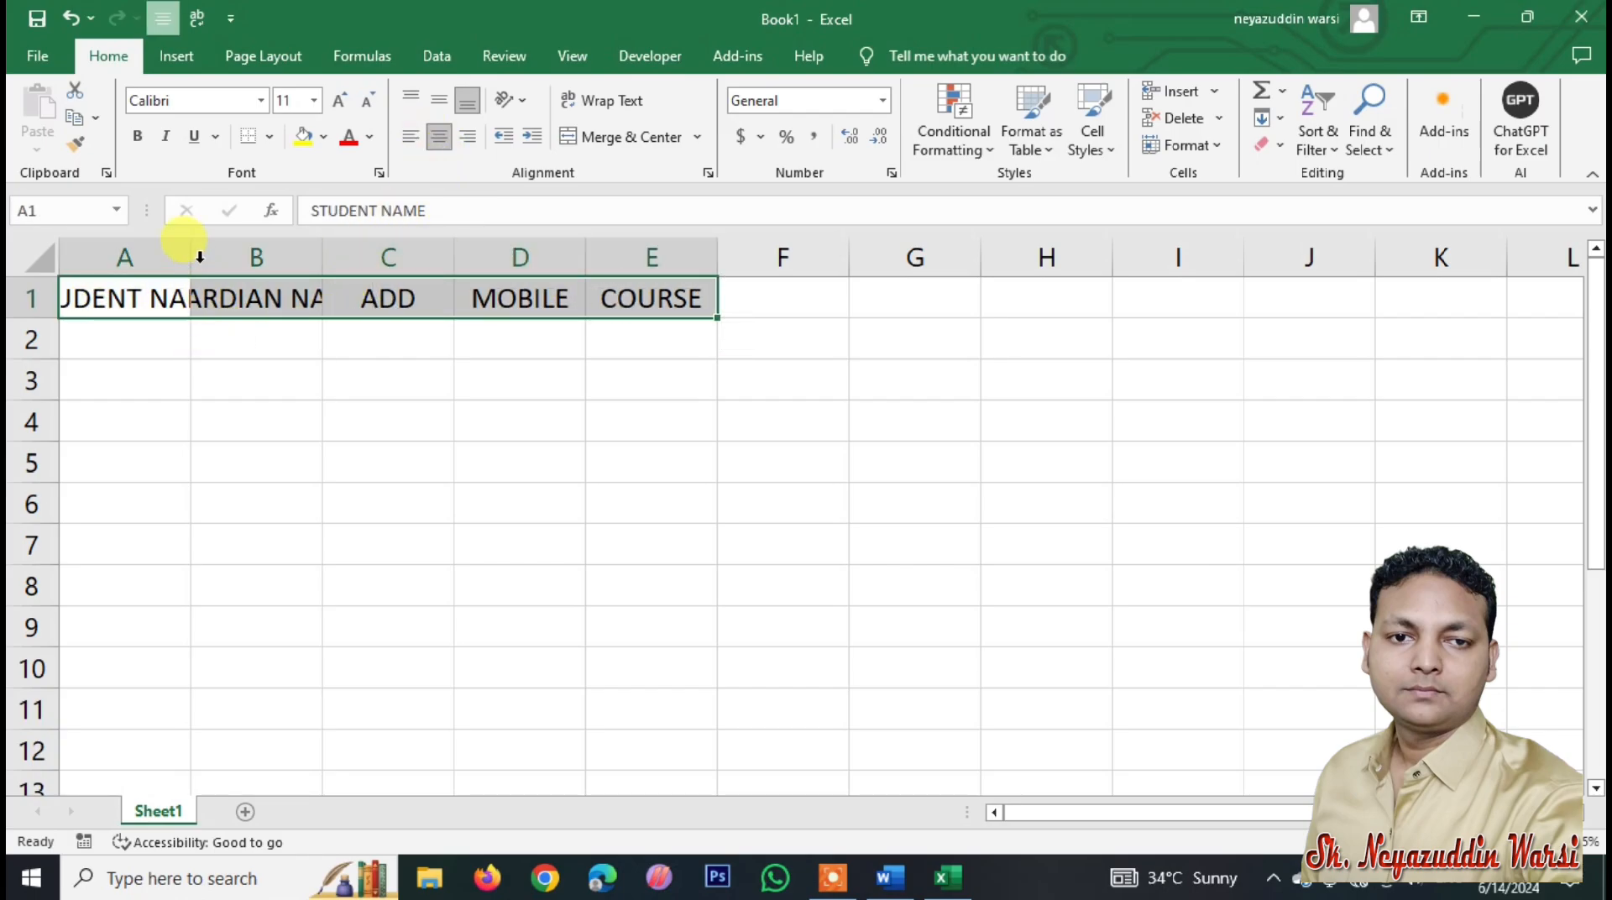
left_click(1160, 150)
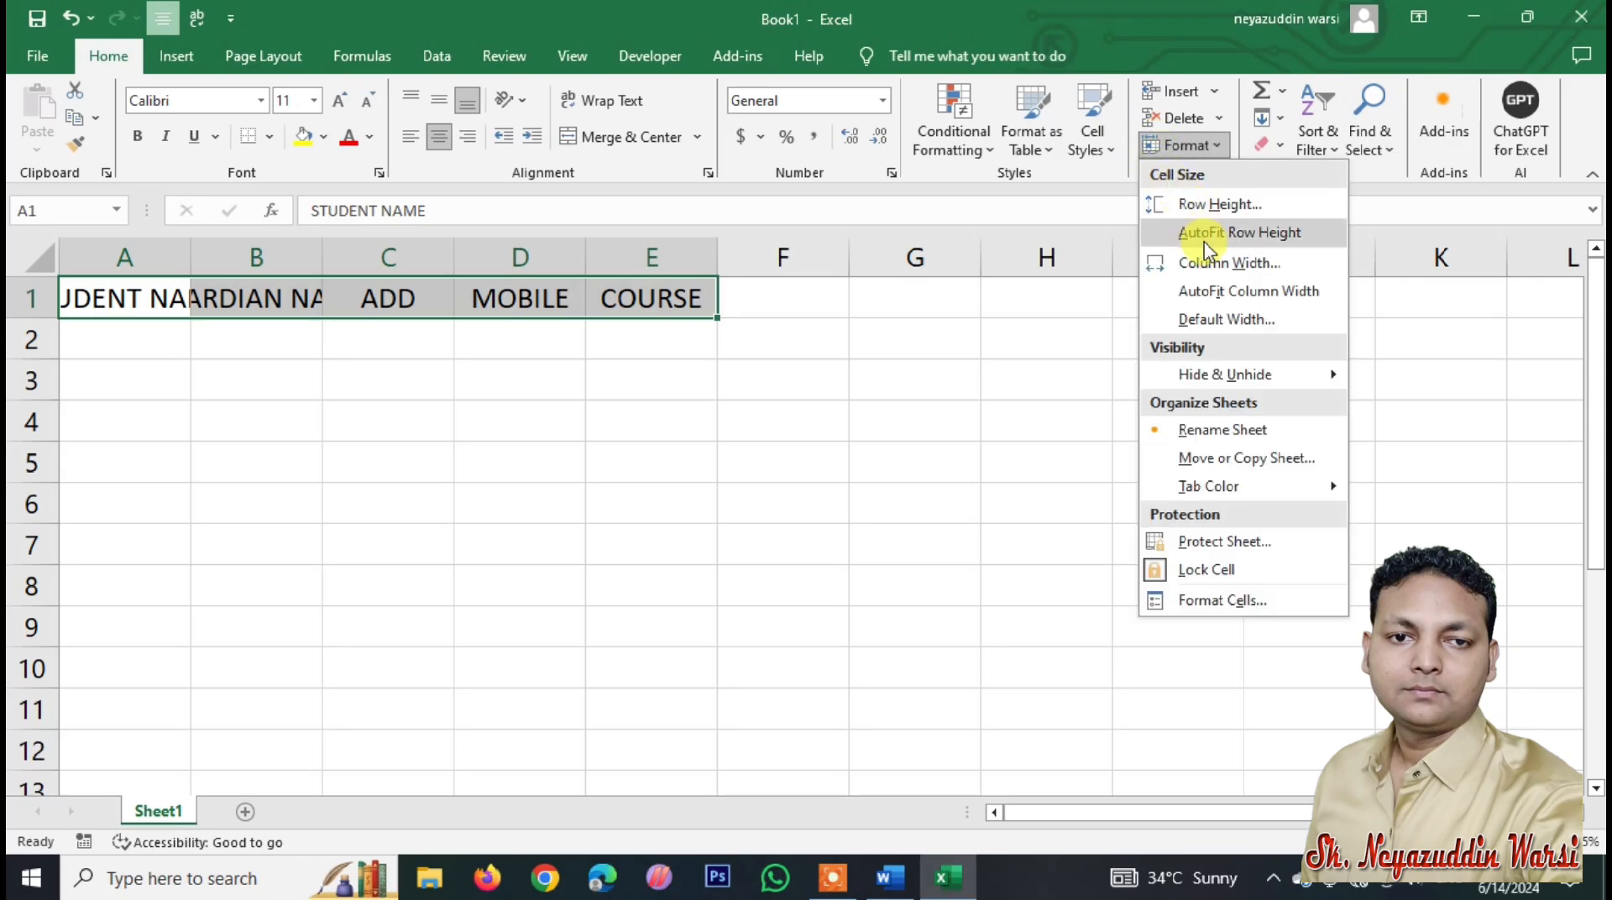
left_click(1170, 286)
left_click(138, 337)
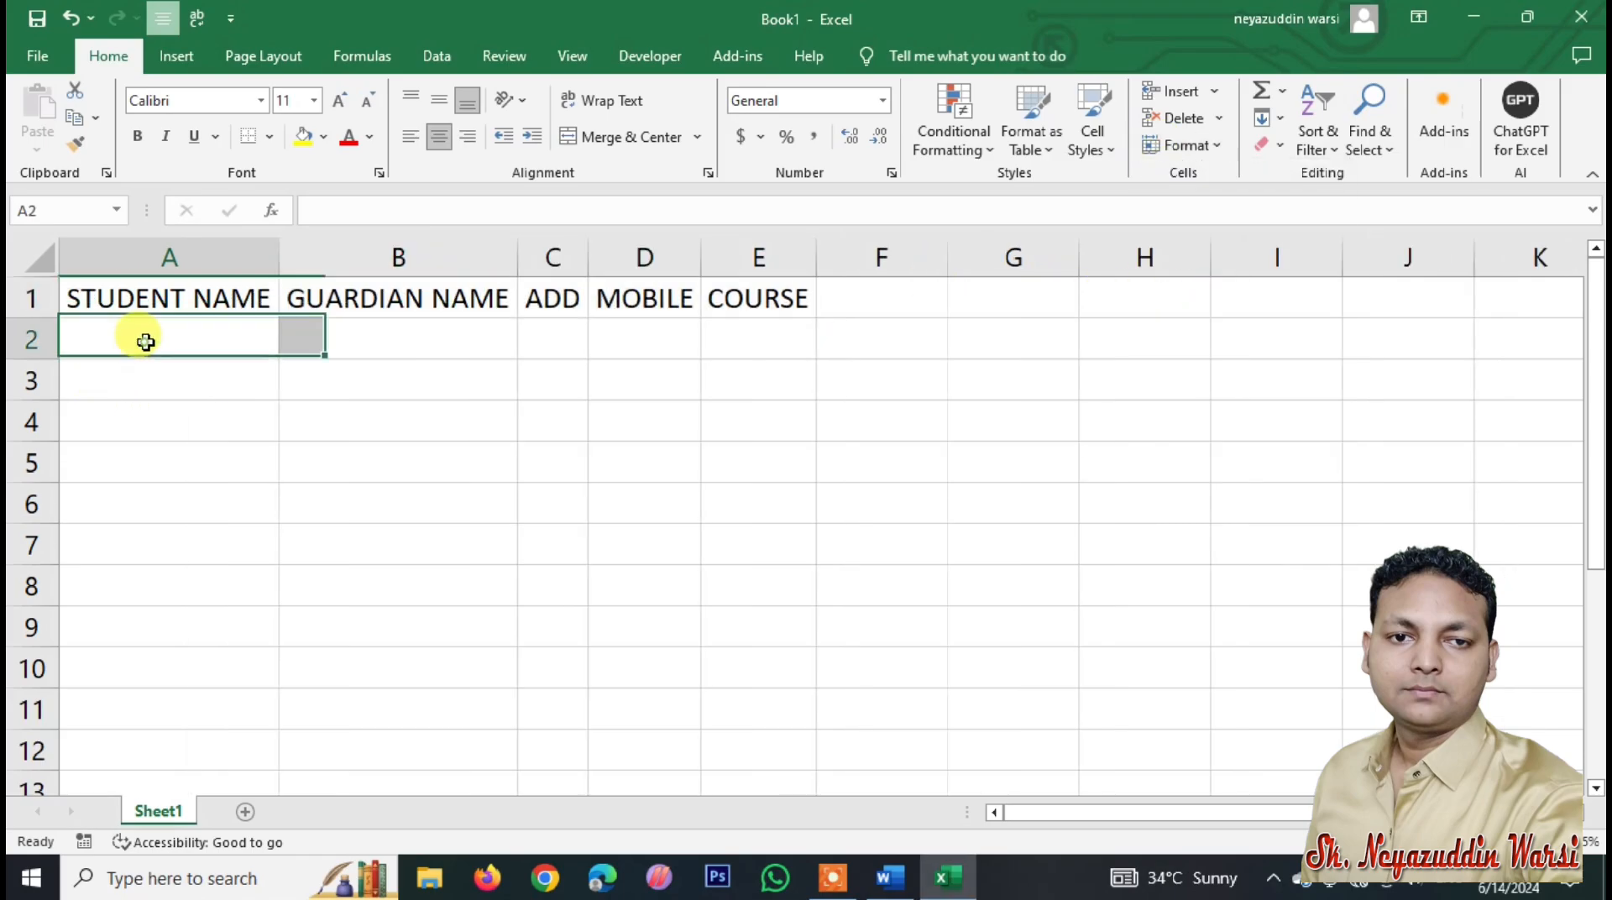
Step: Enter the first two student records in rows 2–3, with courses DCA and ADCA
type("NAYAB")
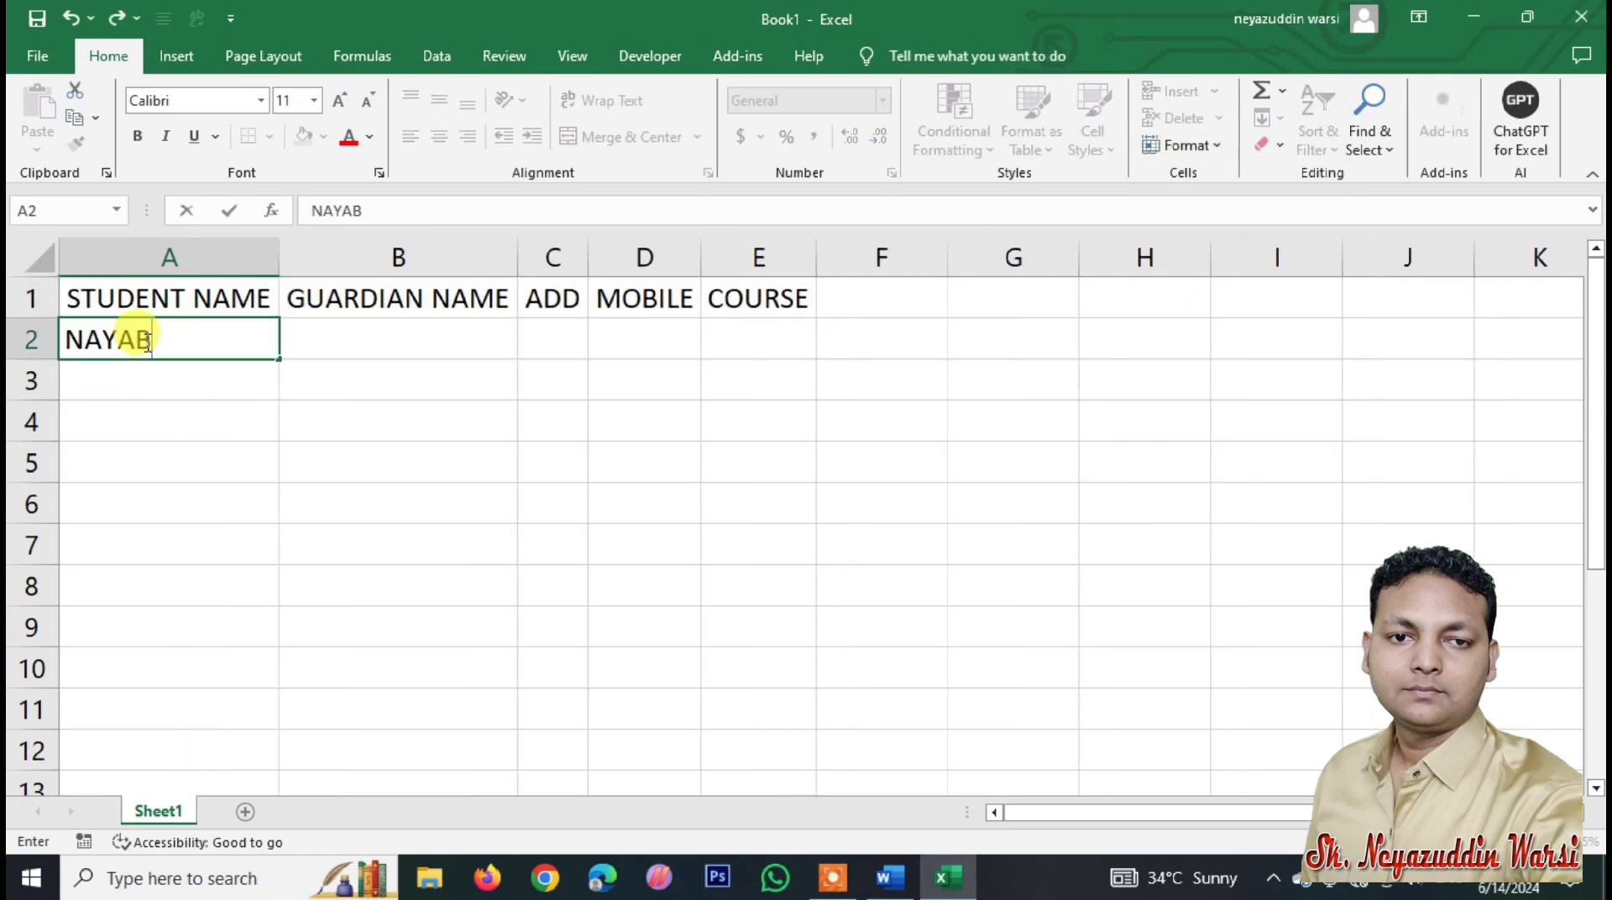
key("Tab")
type("NEYAZ")
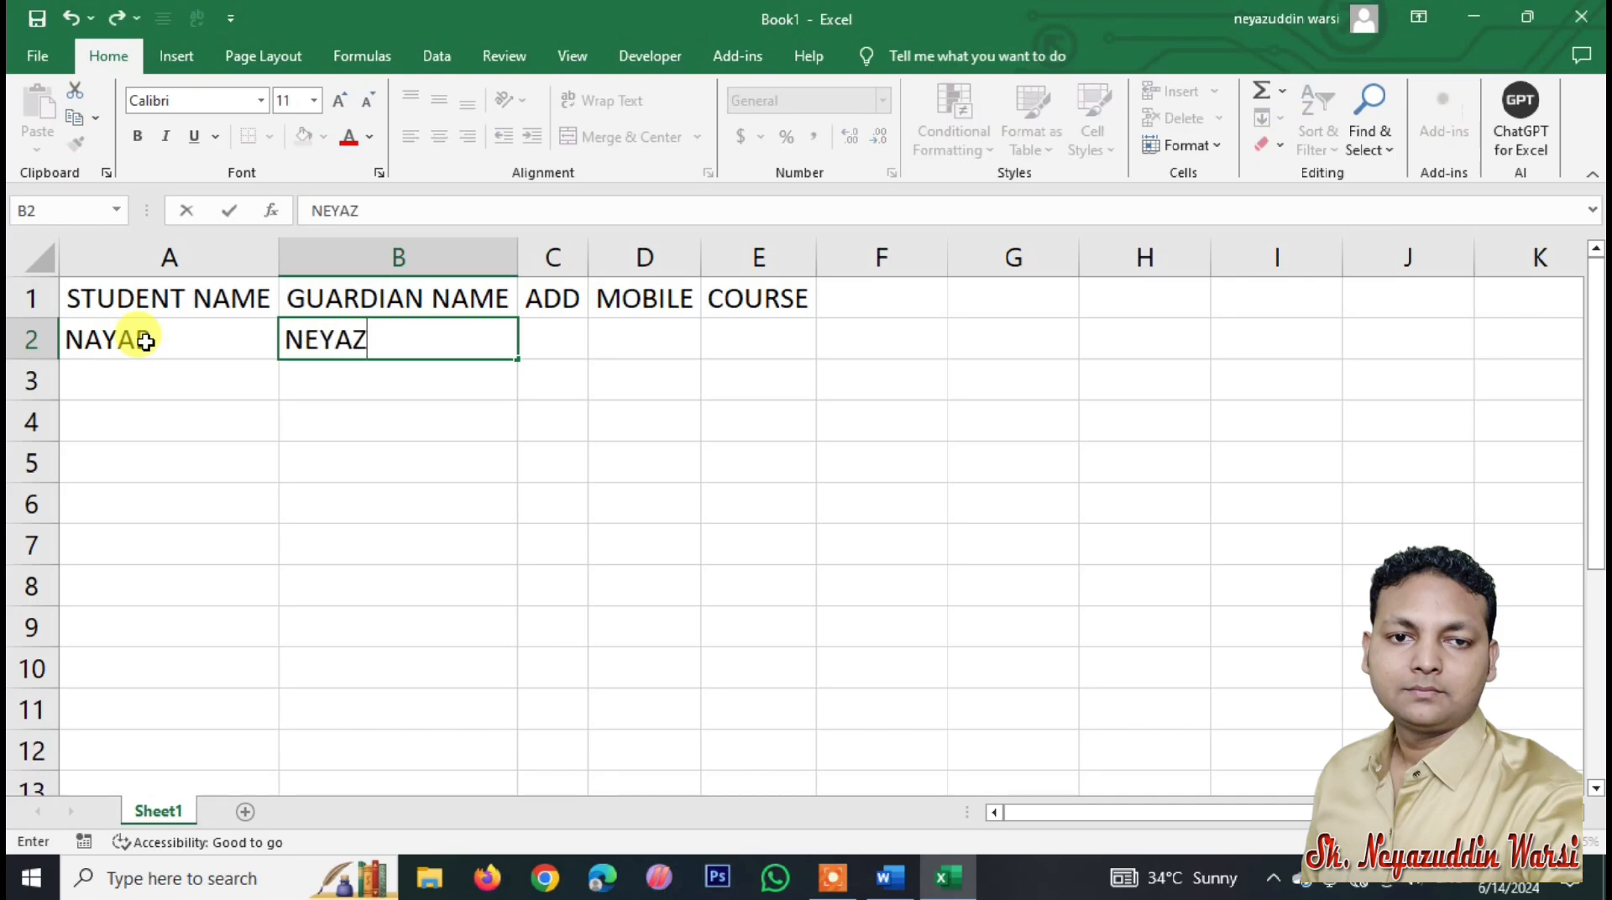
key("Tab")
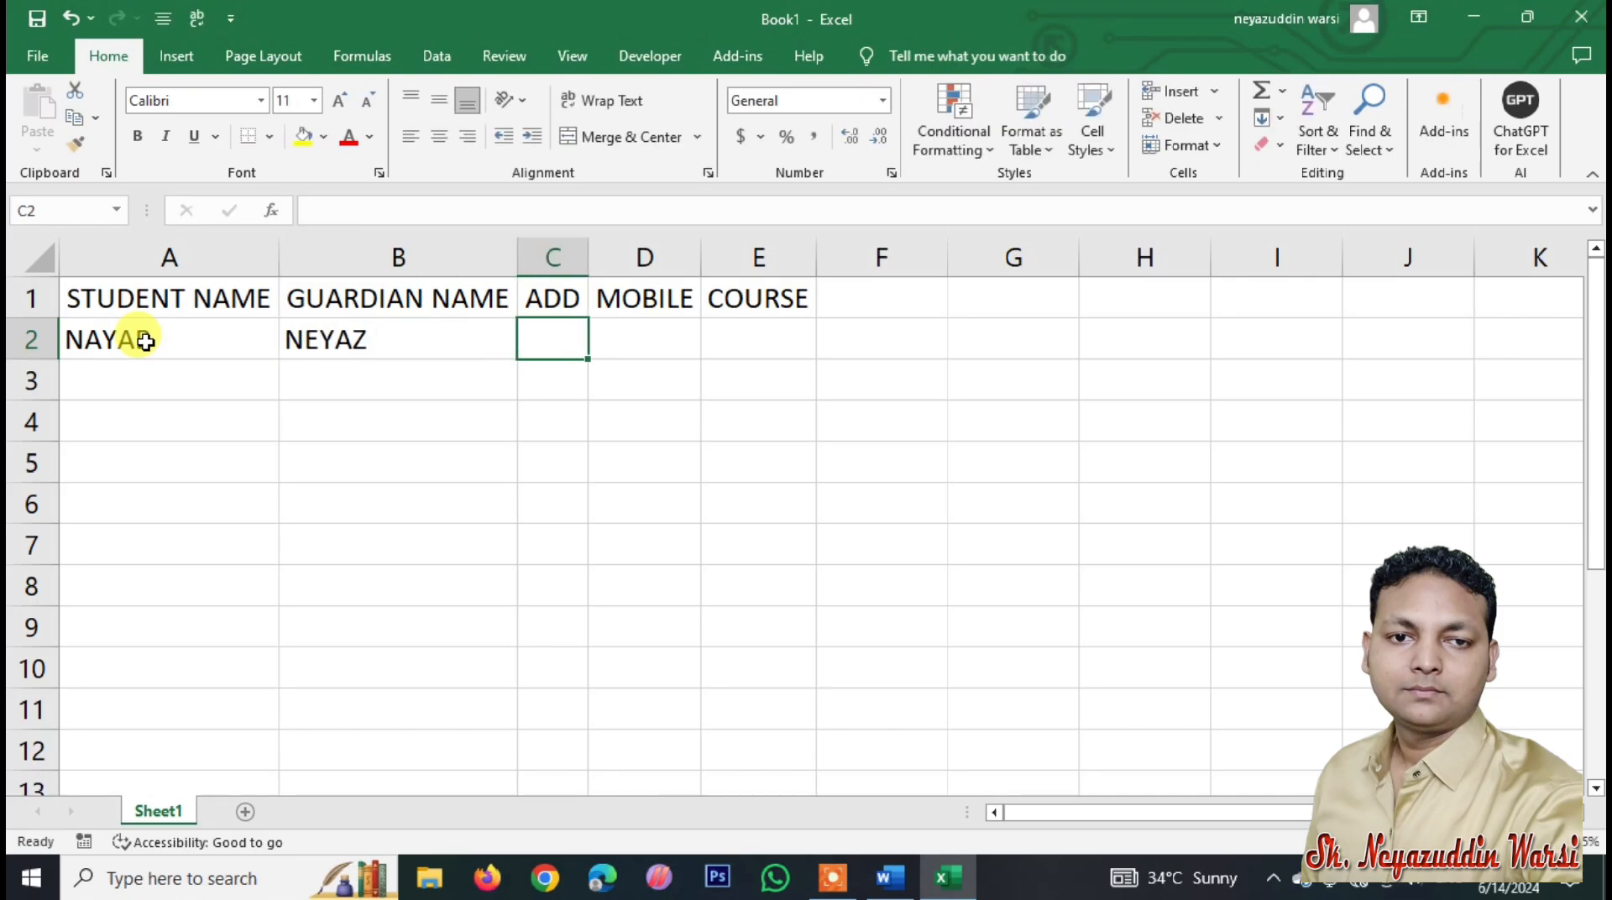
type("BATTI")
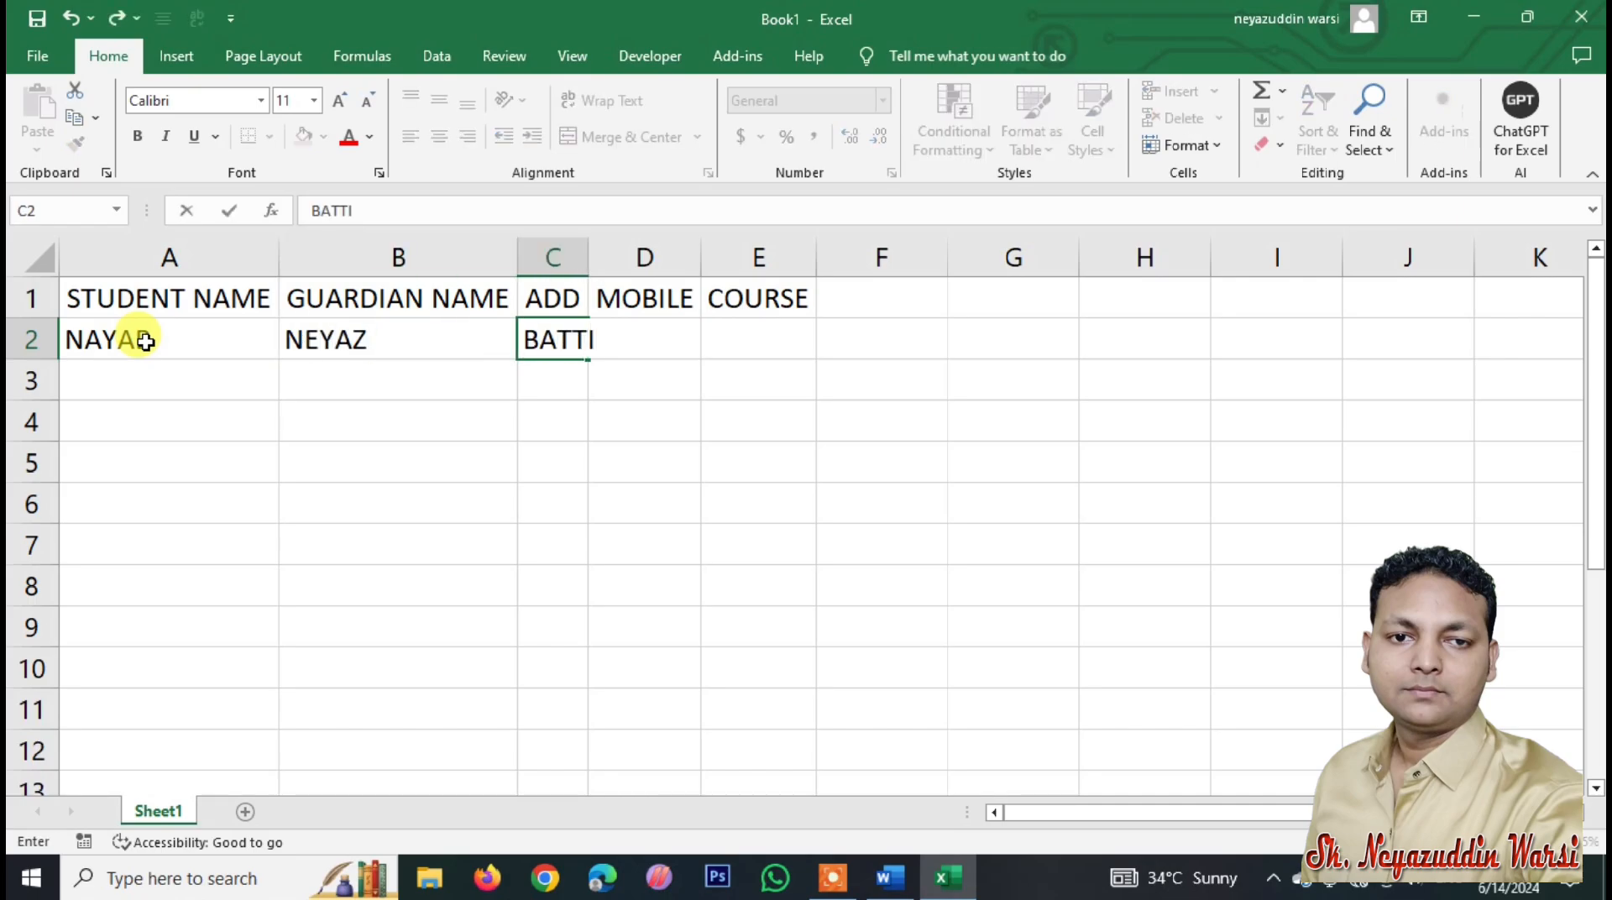
type("KAL")
key("Tab")
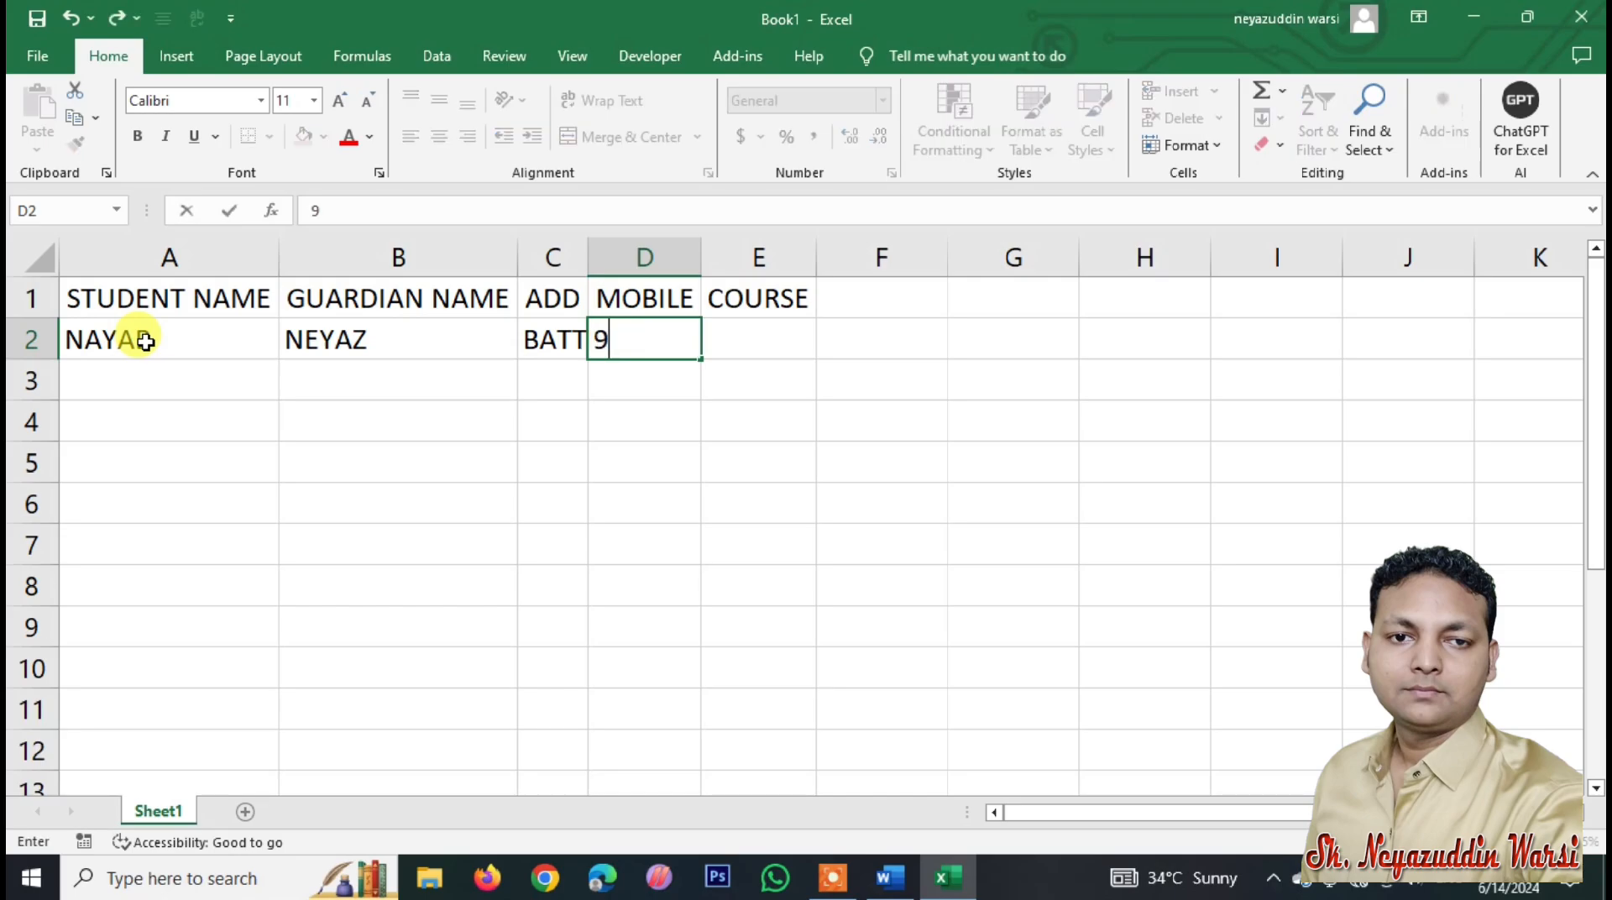
key("Tab")
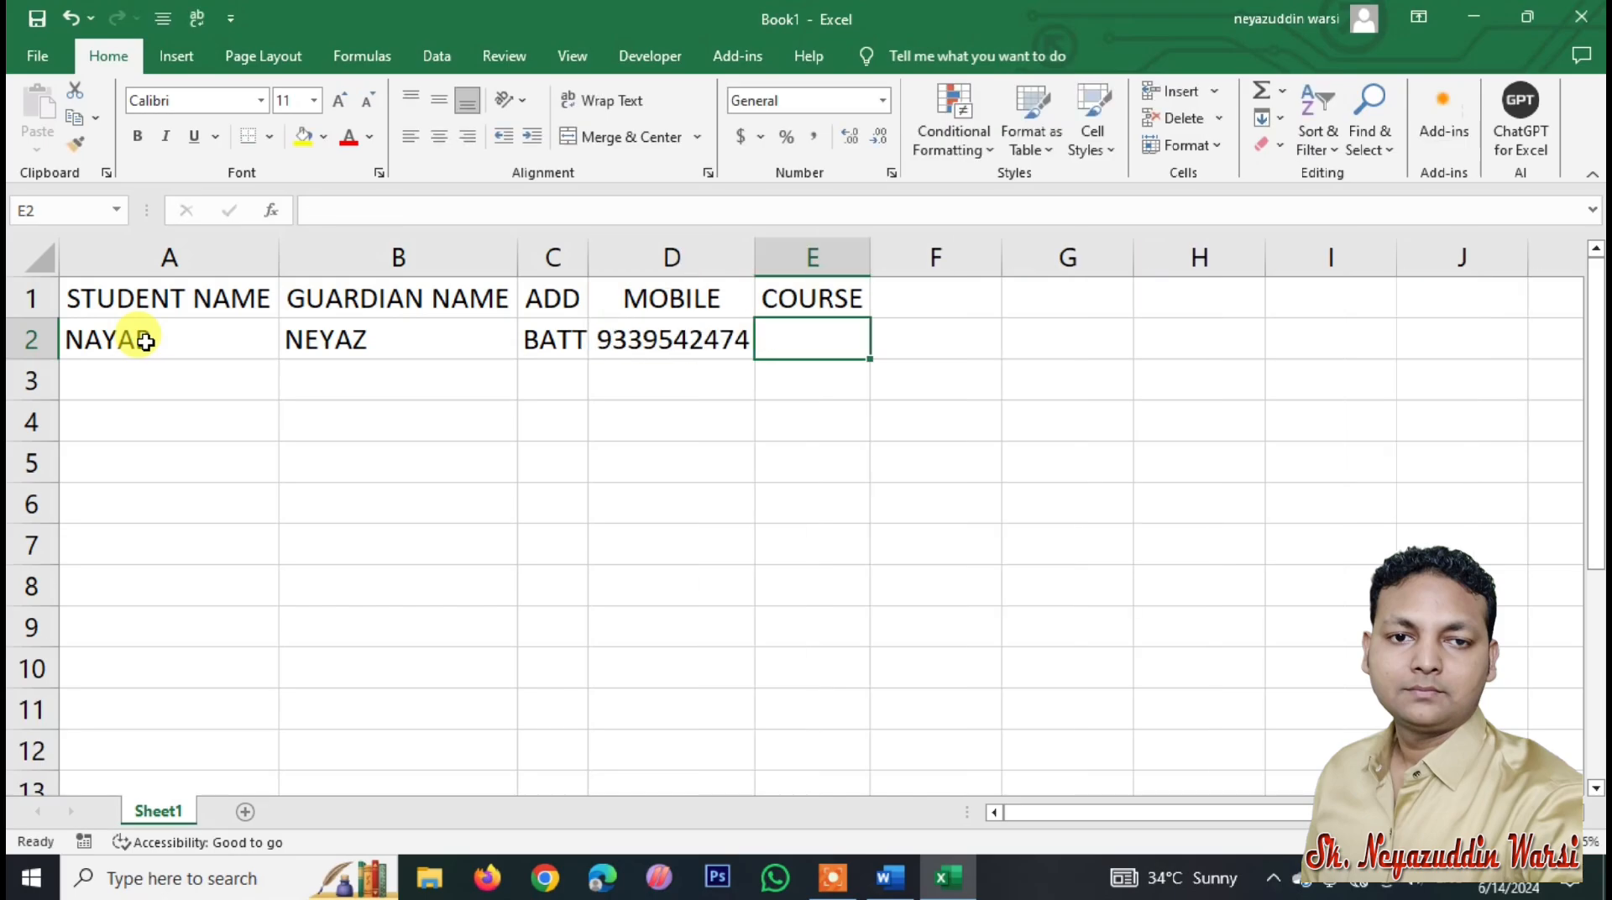
type("DCA")
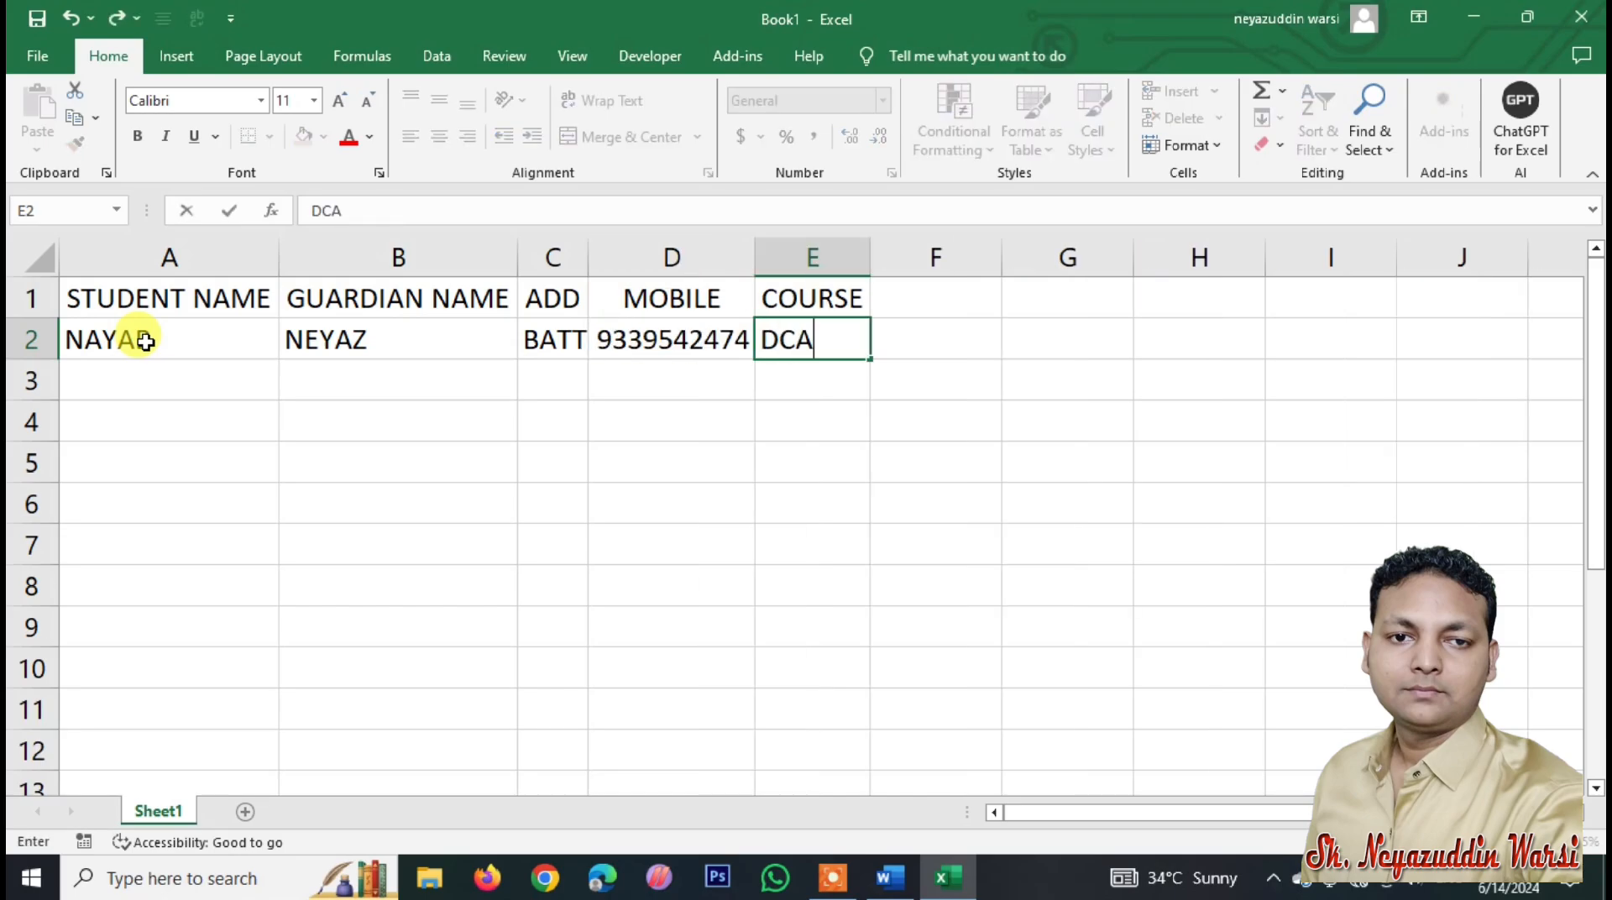
key("Return")
type("FARHAL")
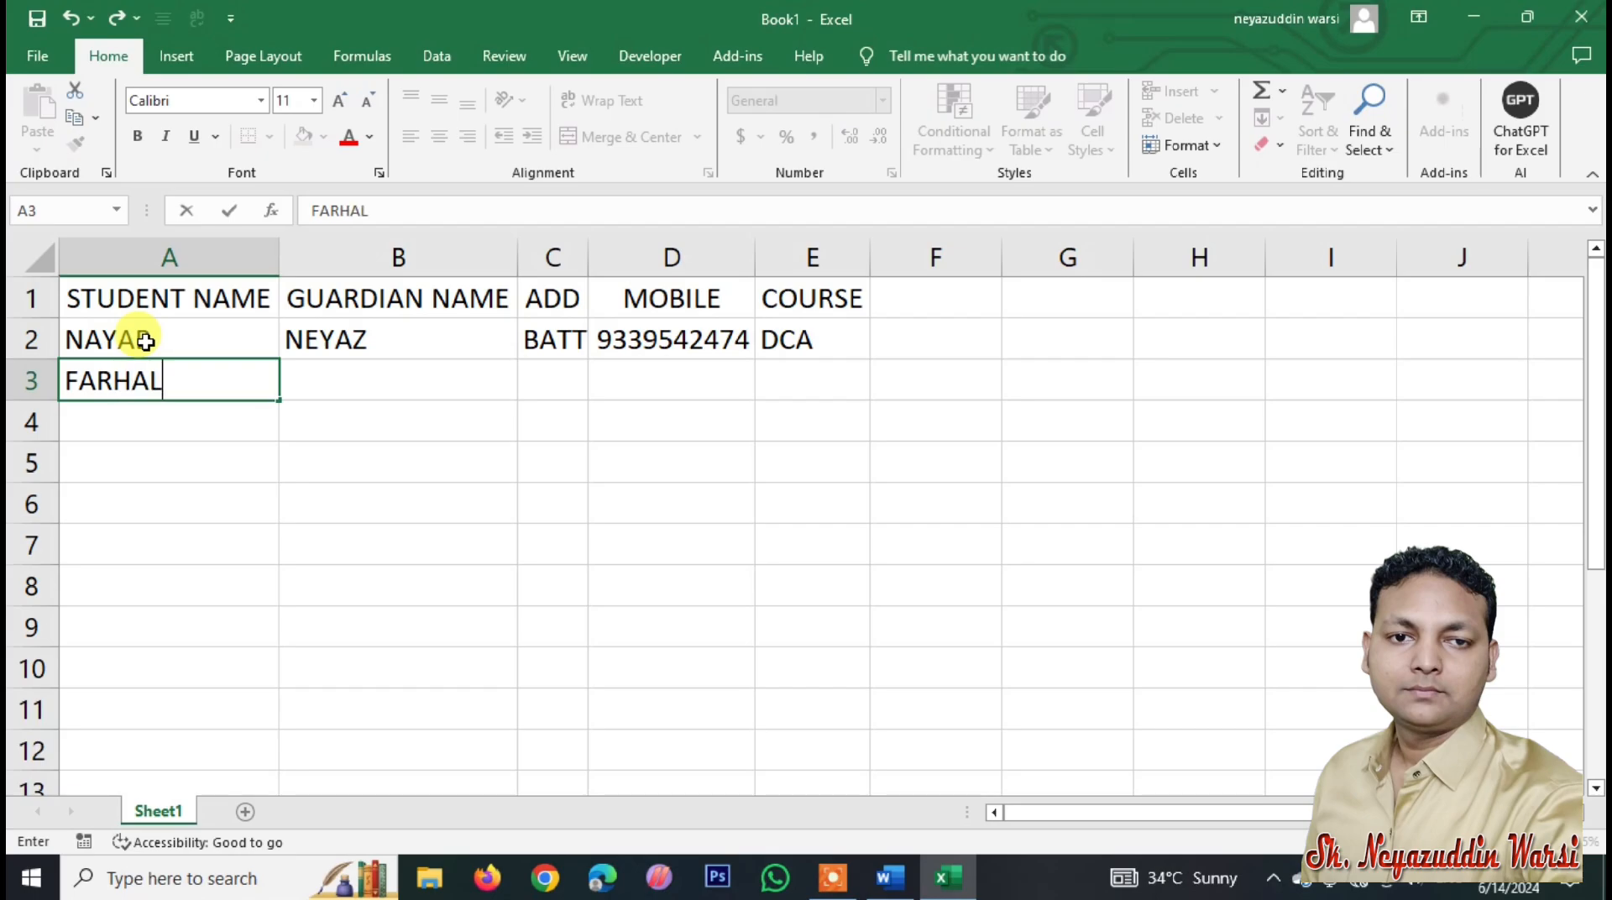
key("Tab")
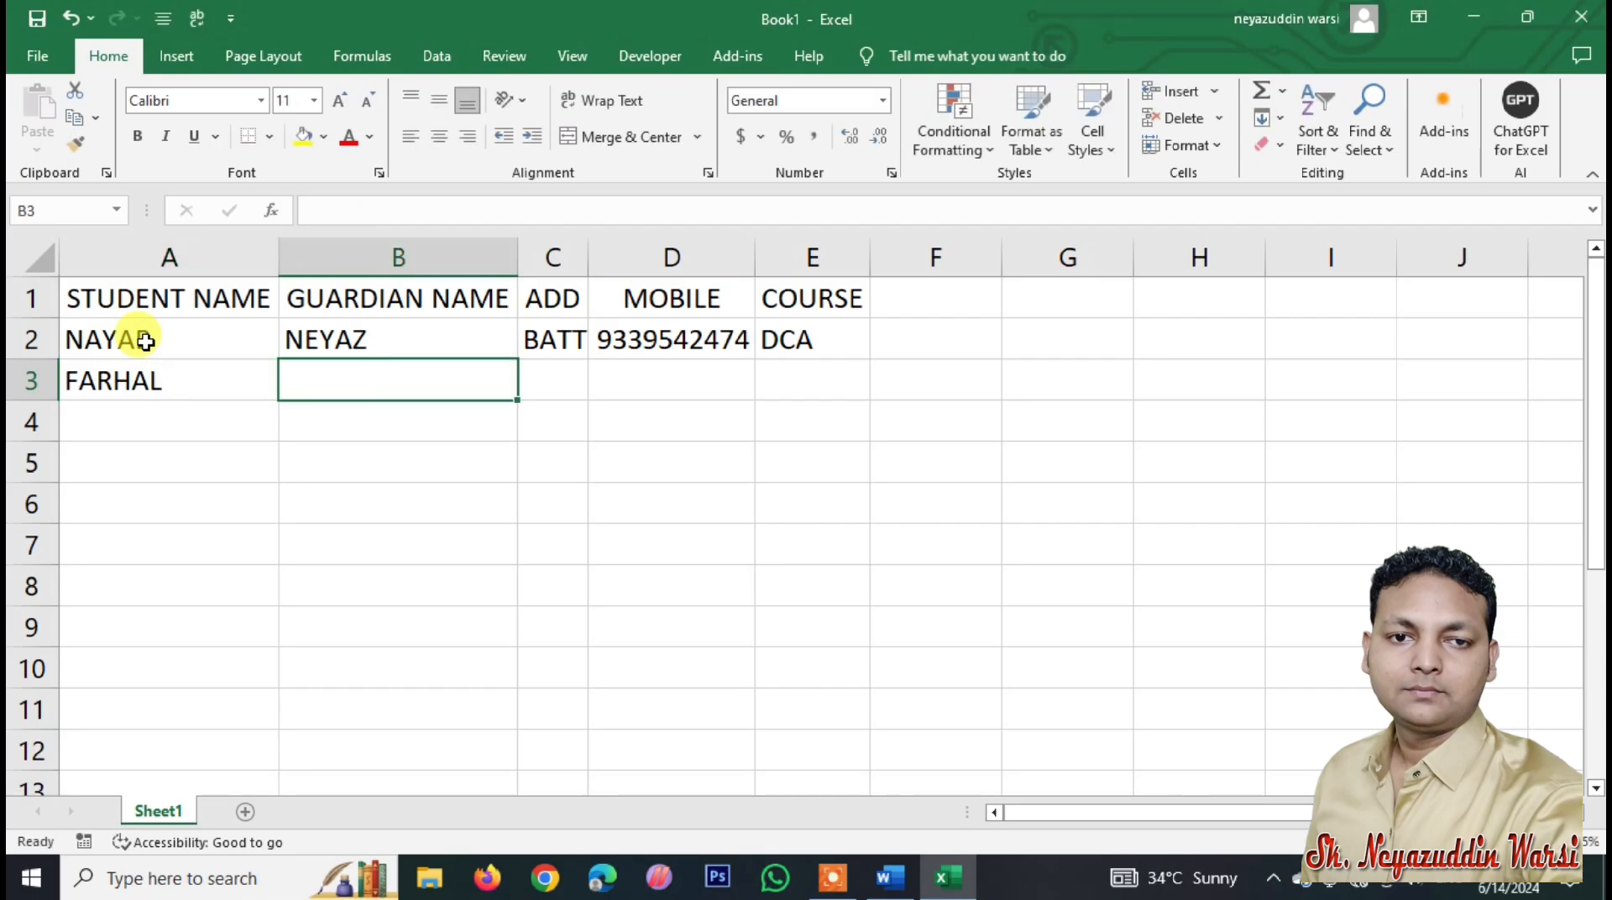
type("XXXX")
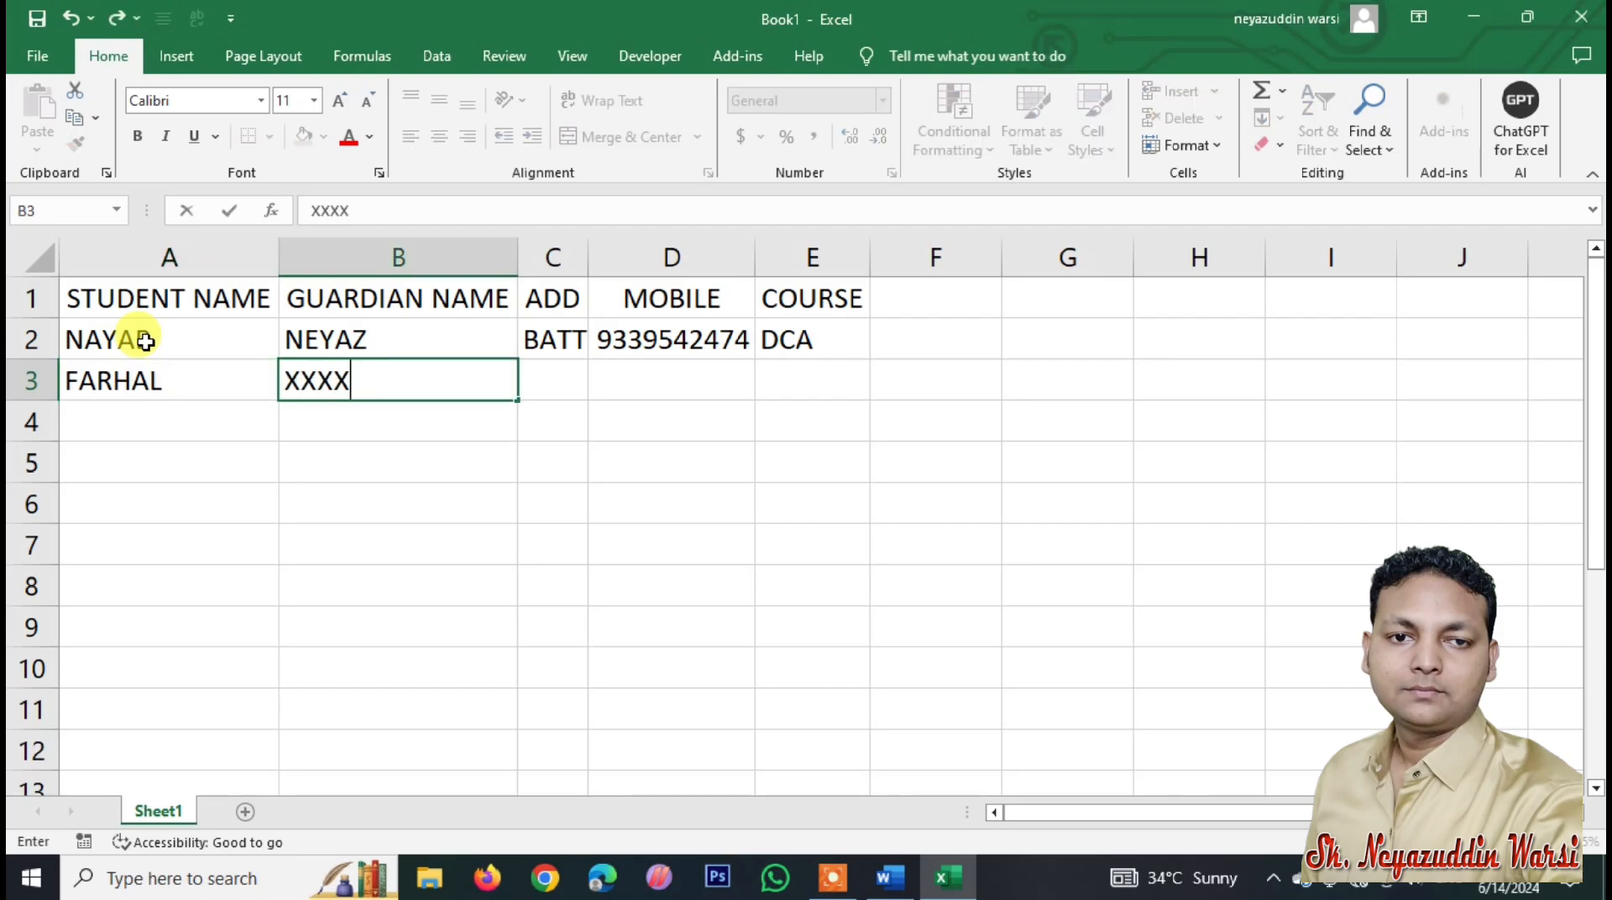
key("Tab")
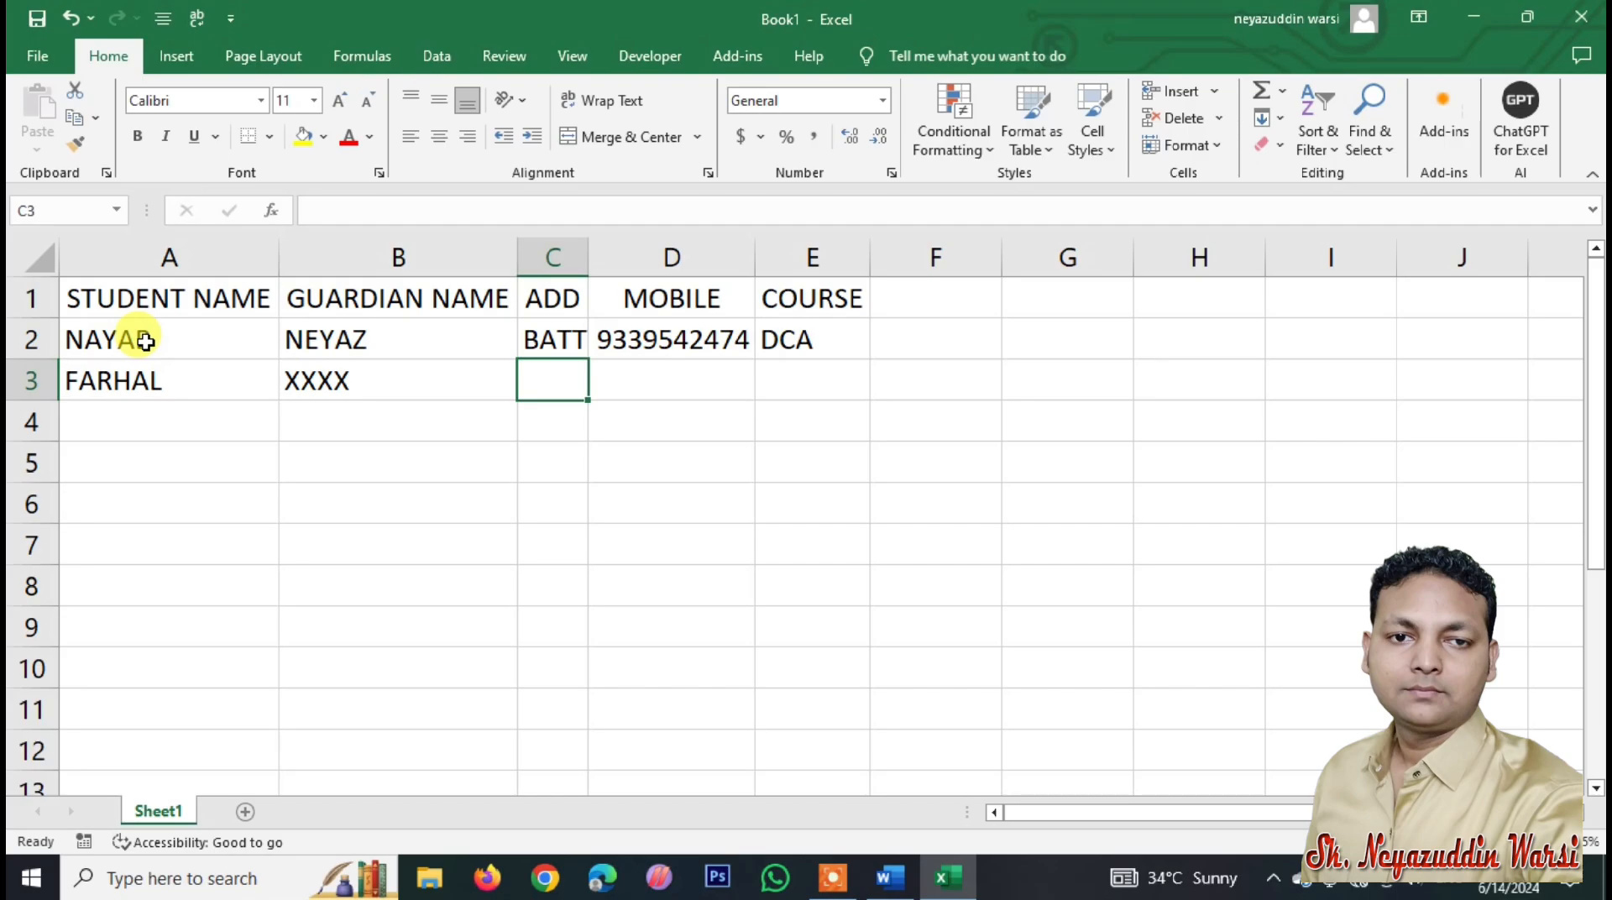
type("SHER")
key("BackSpace")
key("BackSpace")
key("BackSpace")
key("BackSpace")
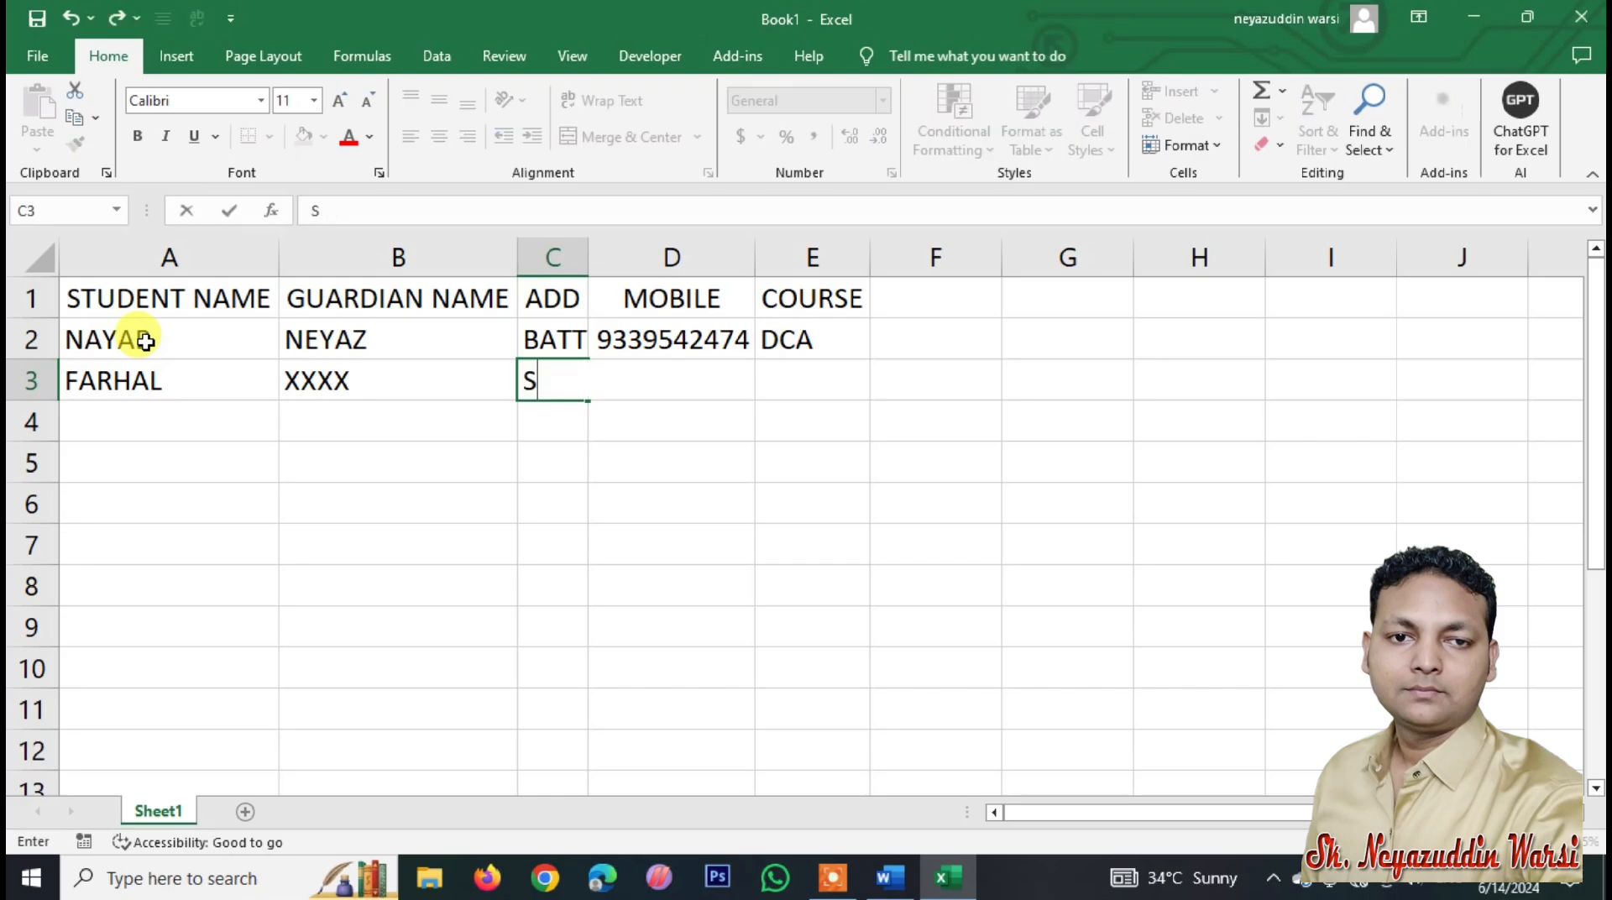
type("BANGLA BAS")
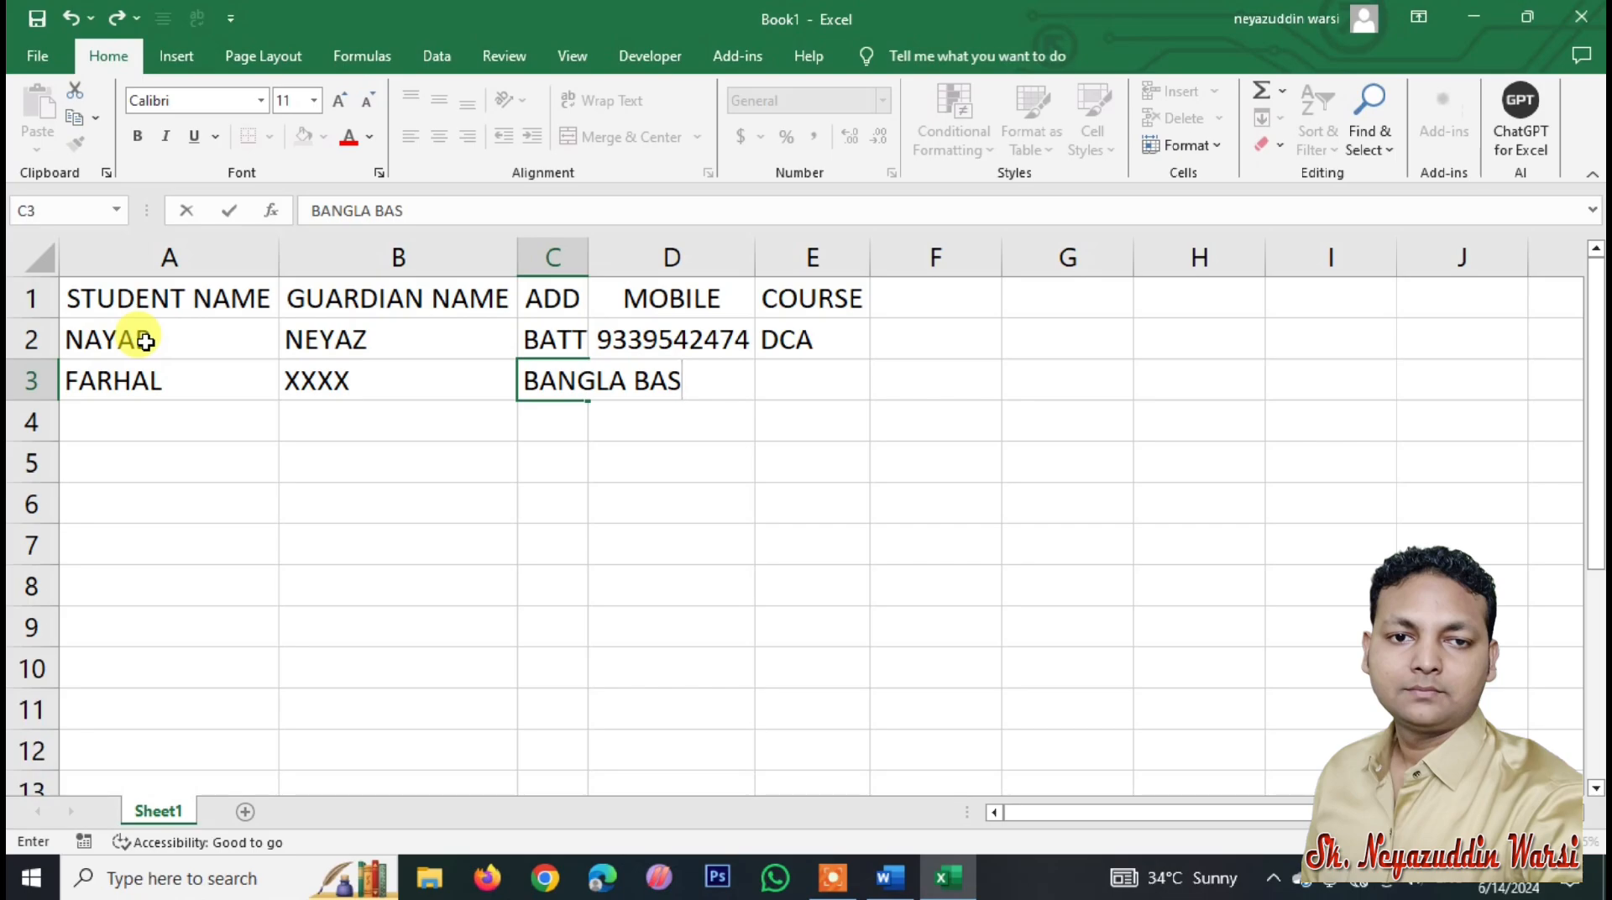
type("TI")
key("Tab")
type("65456")
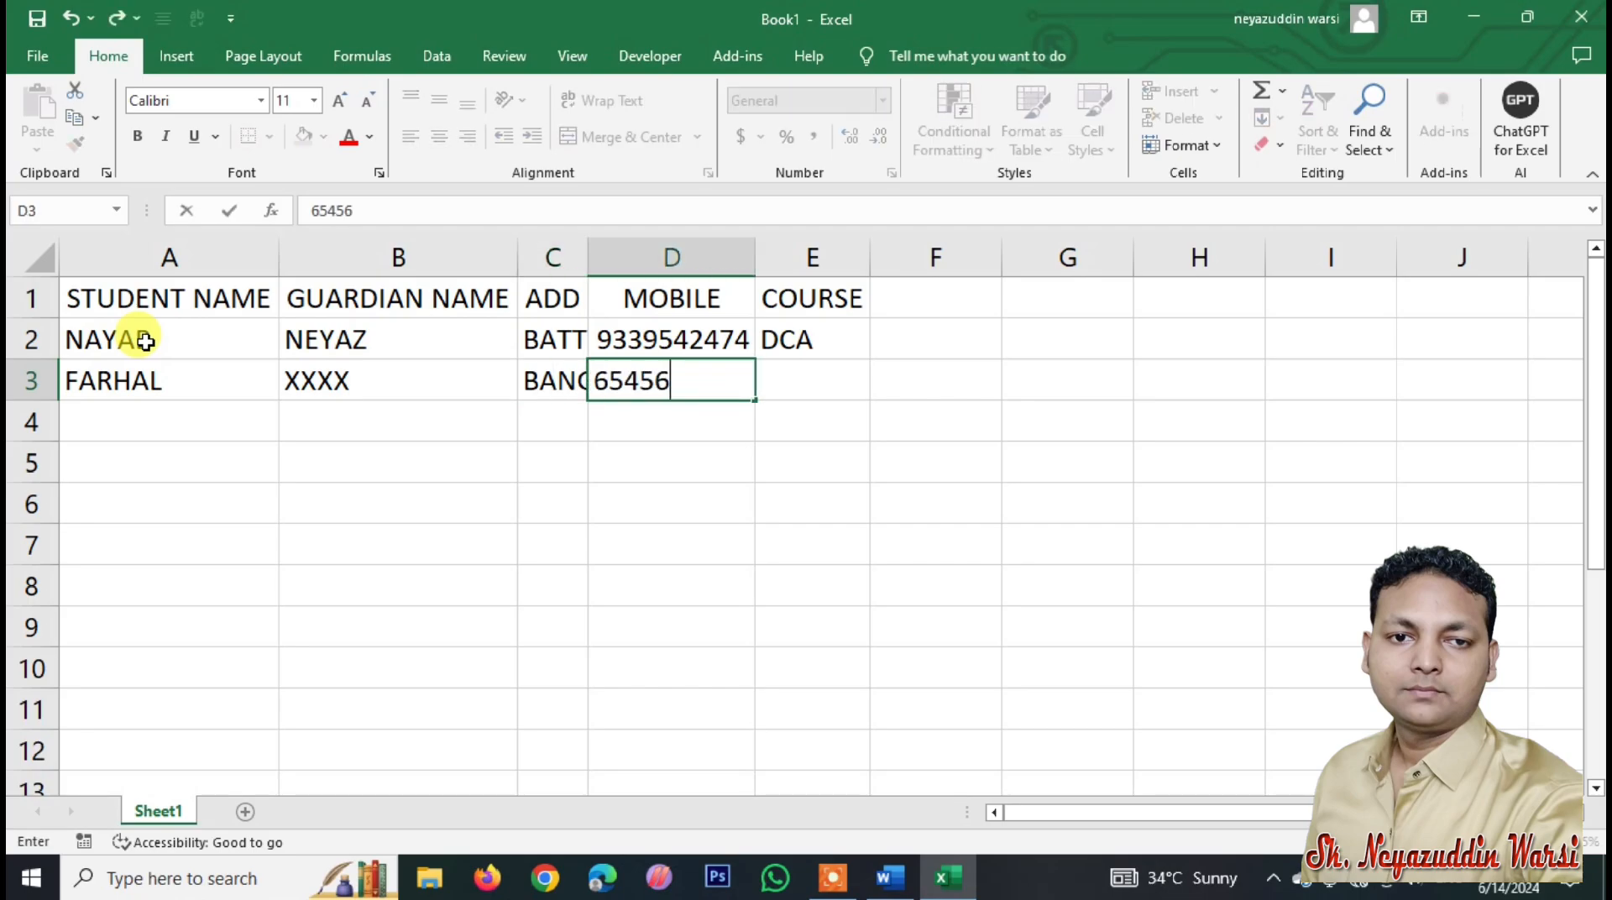
type("4654")
key("Tab")
type("ADCA")
key("Return")
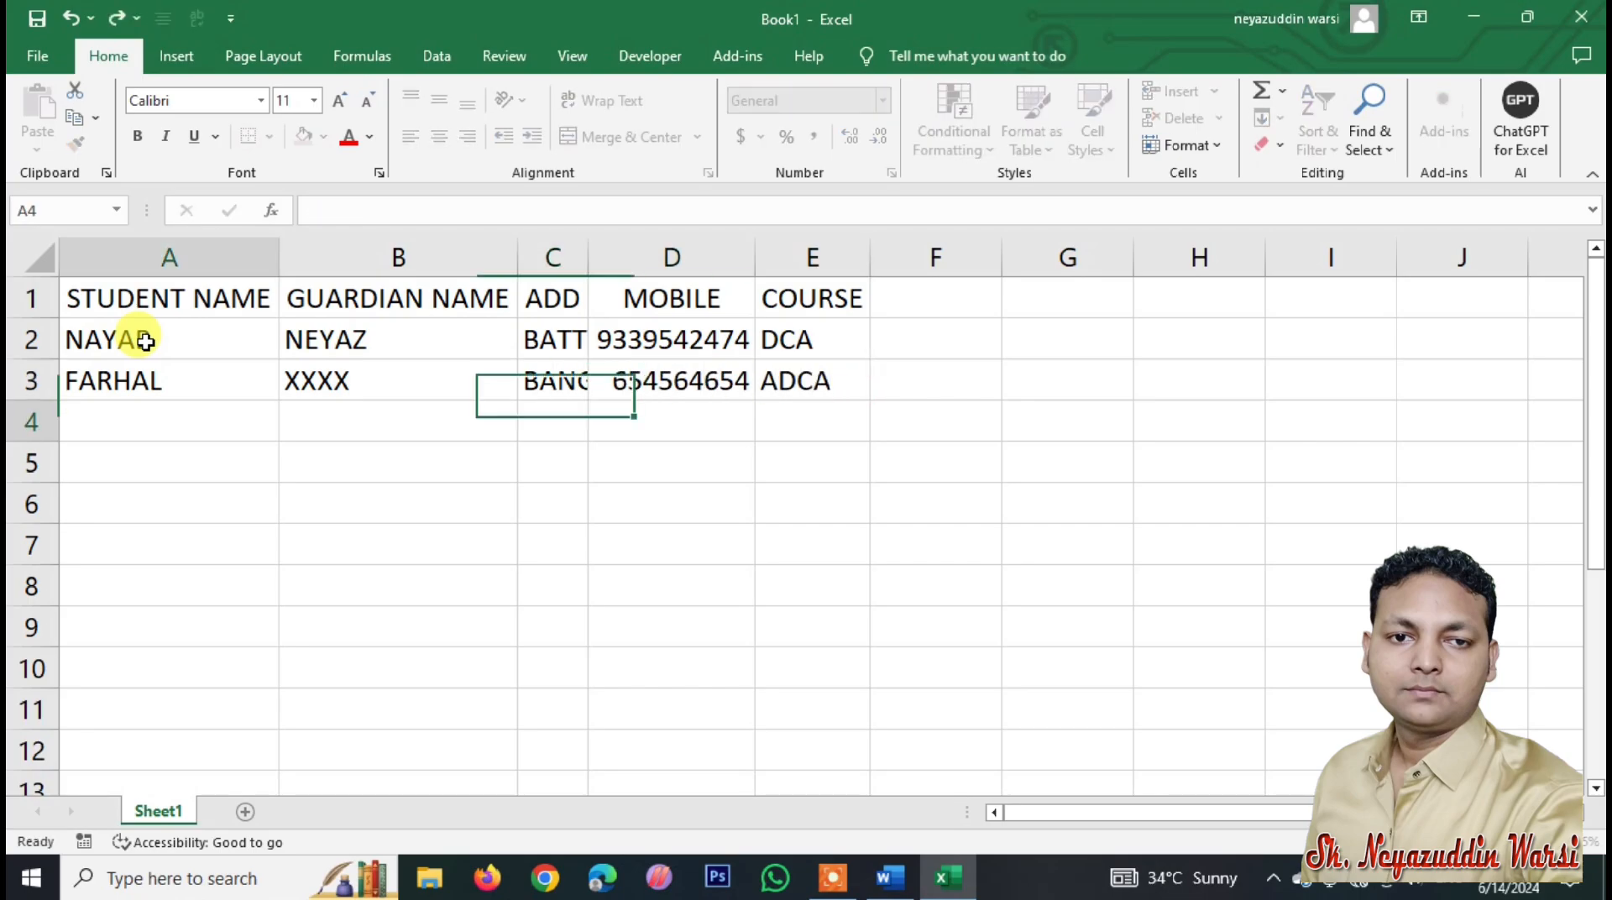
Step: Add records in rows 4–5 (courses DFA and DTP), widening the ADD column to fit
type("AMAN")
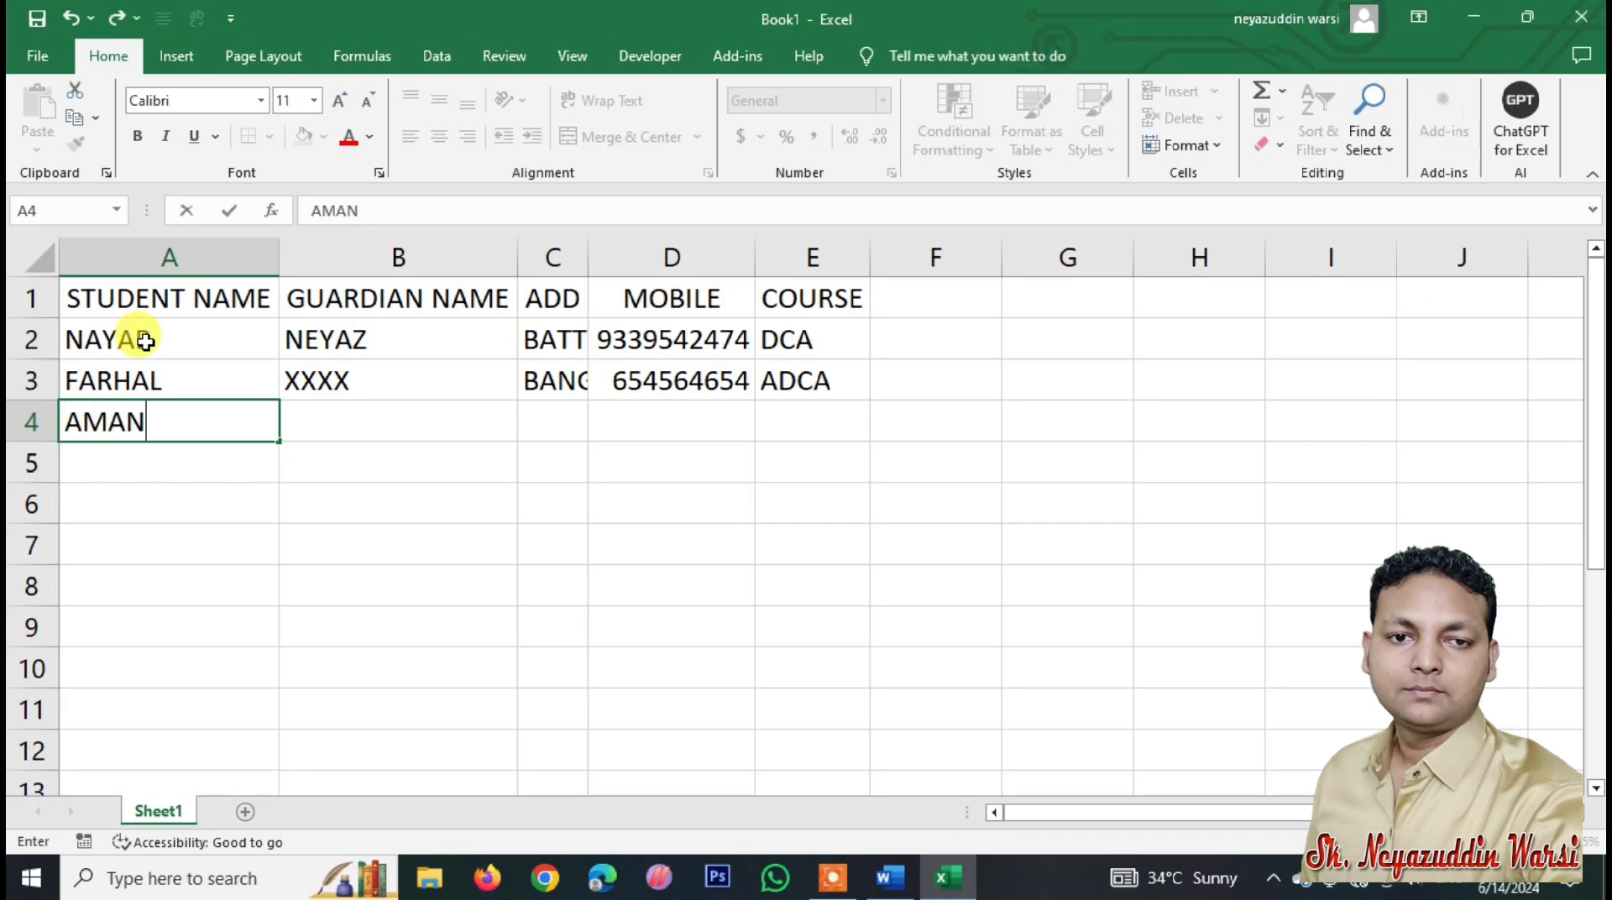
key("Tab")
type("RRRR")
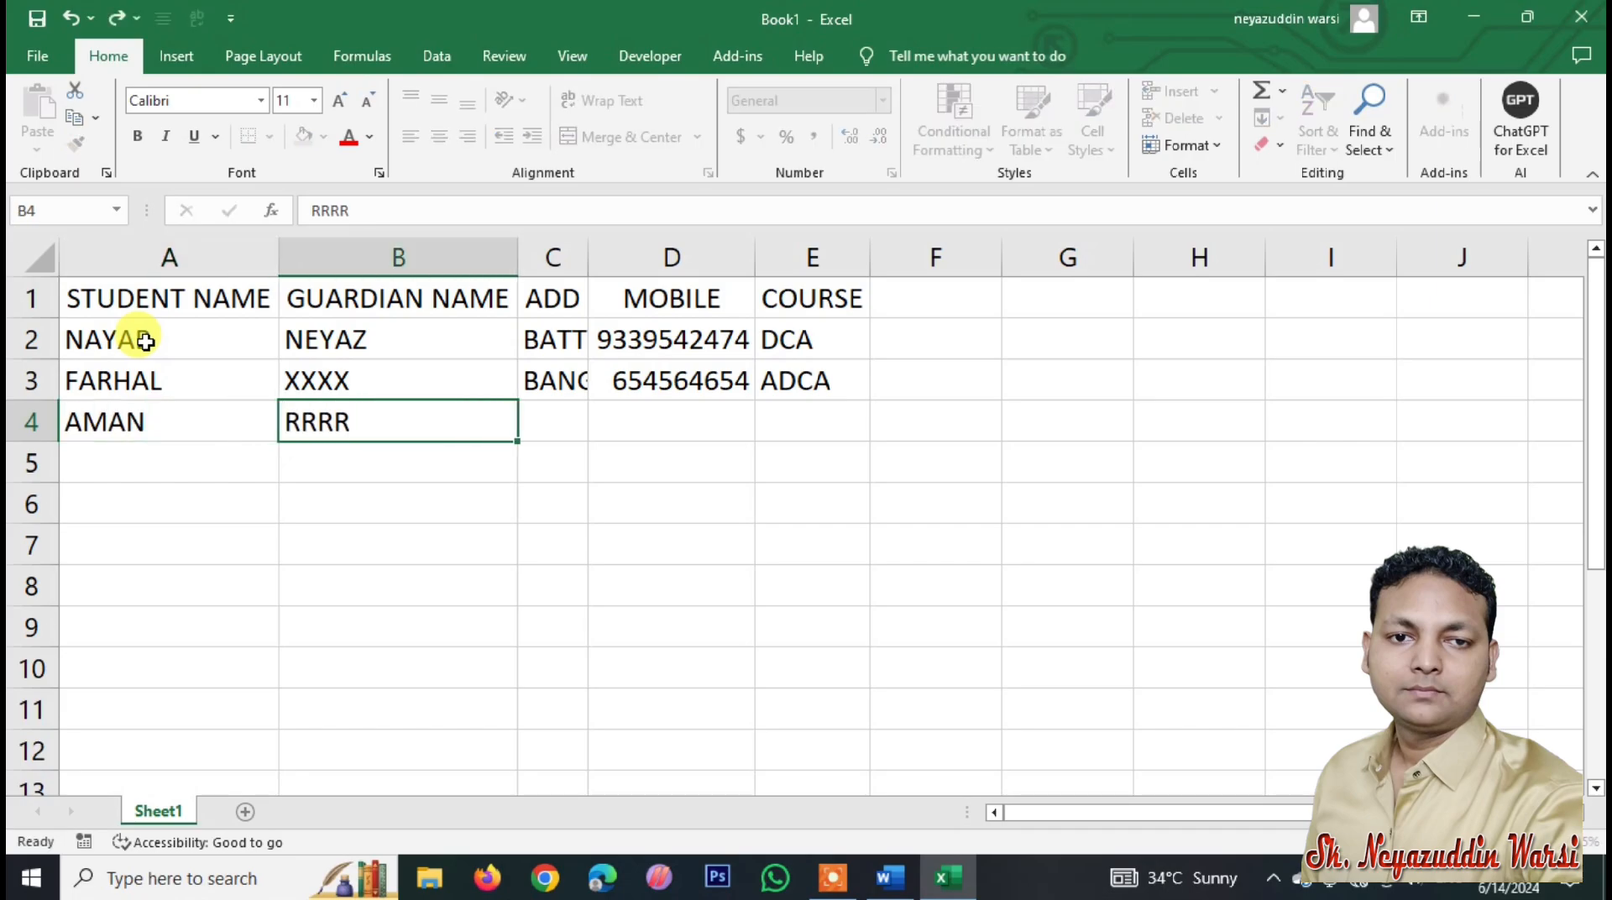
key("Tab")
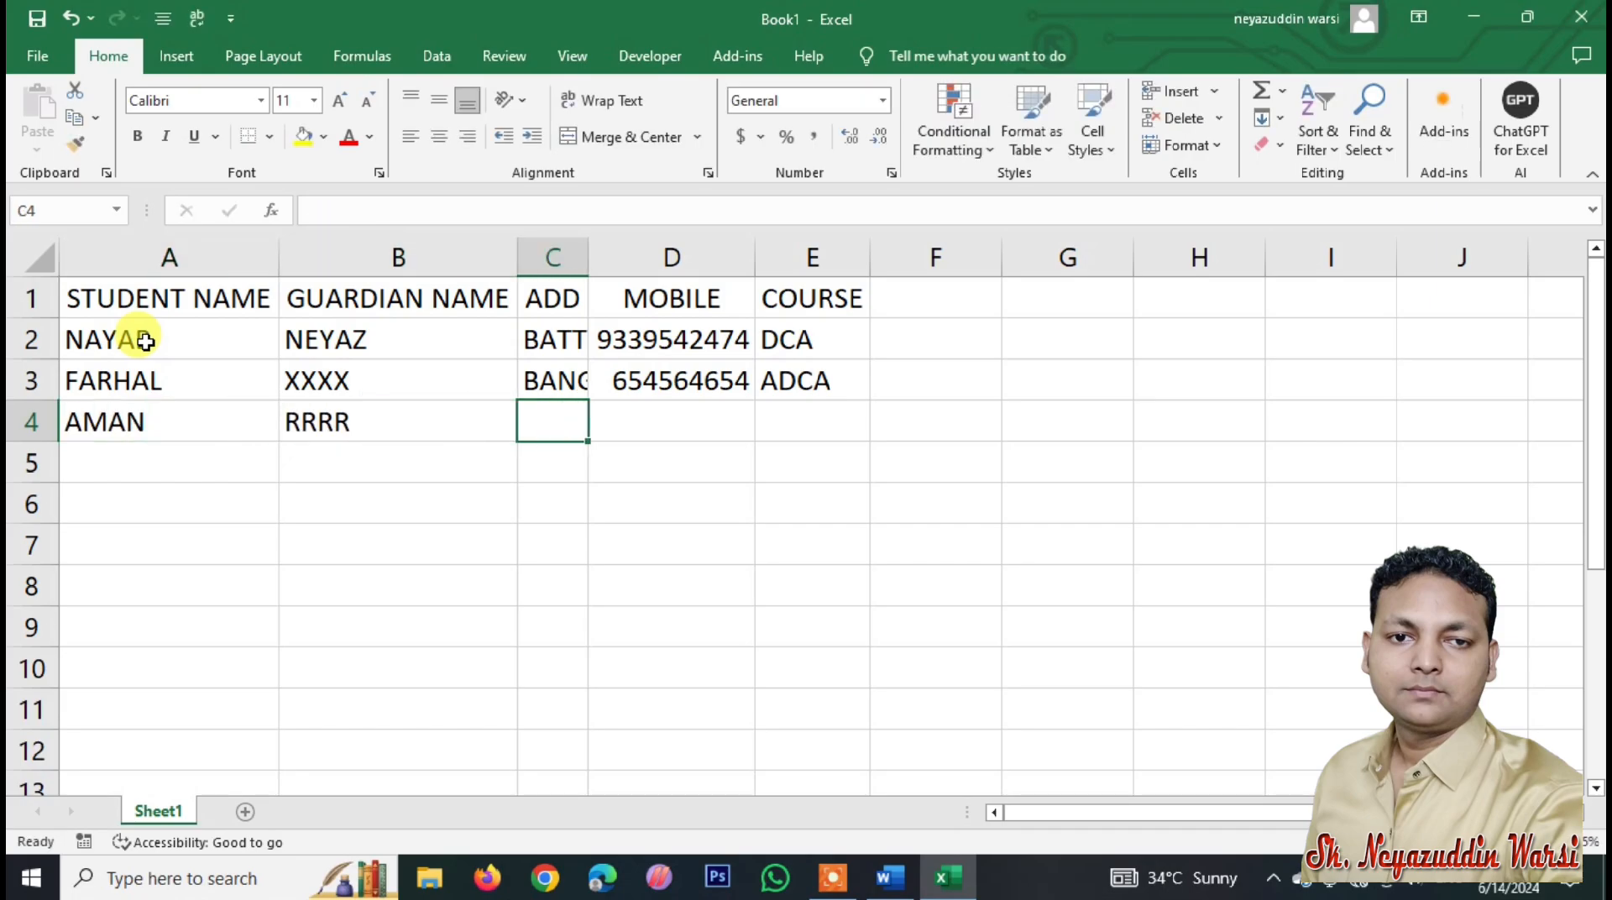
type("IRON GATE")
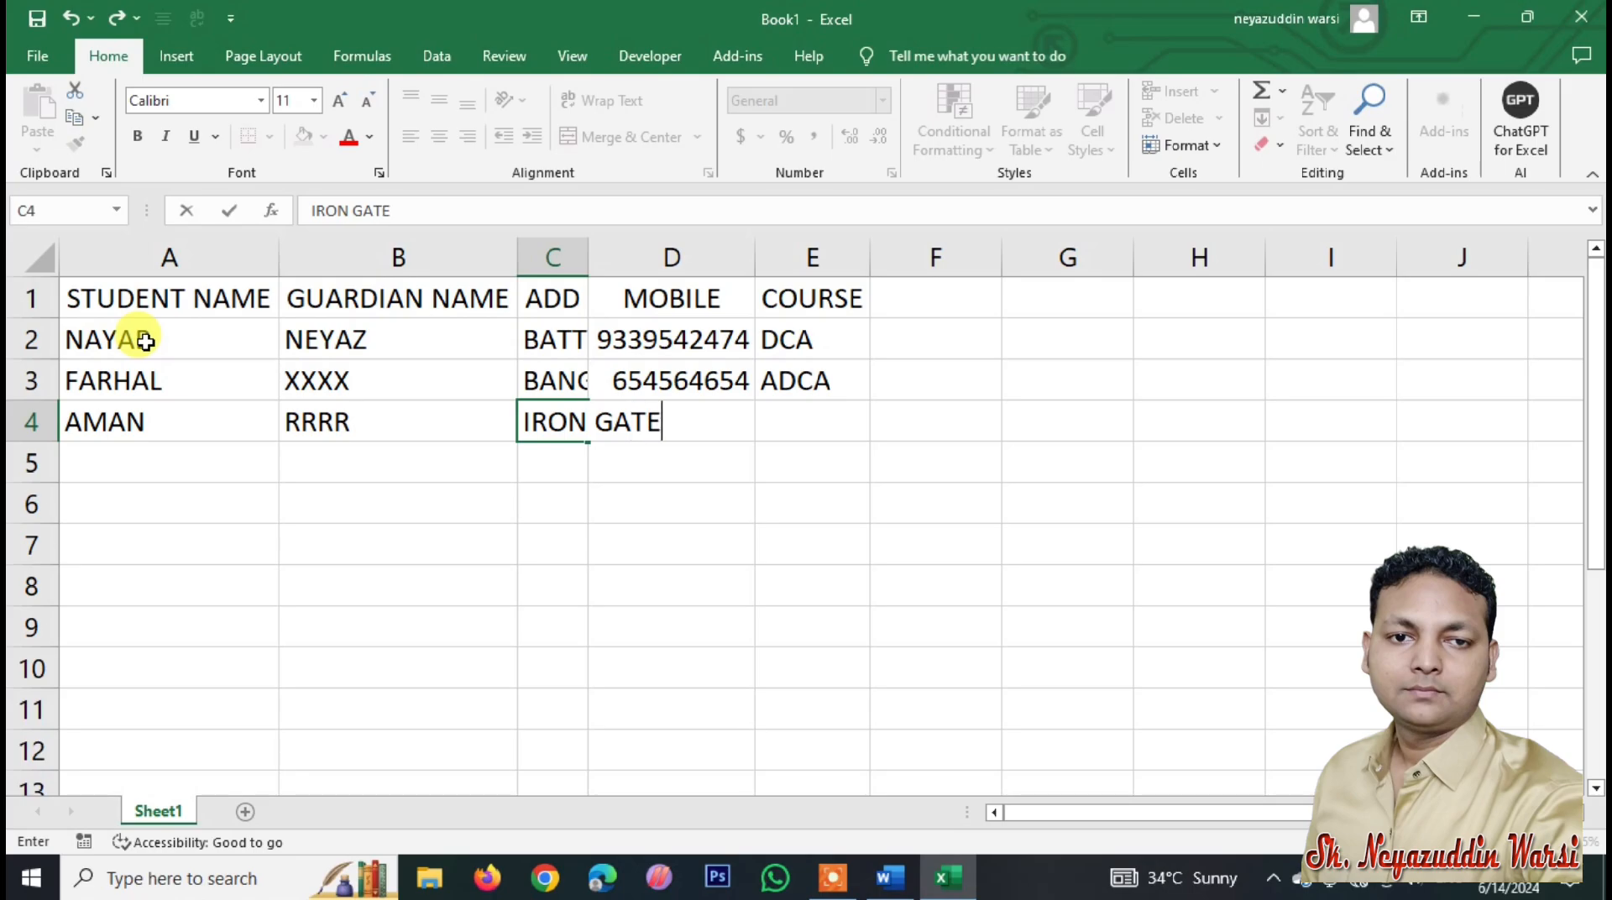
key("Tab")
type("65465465")
key("Tab")
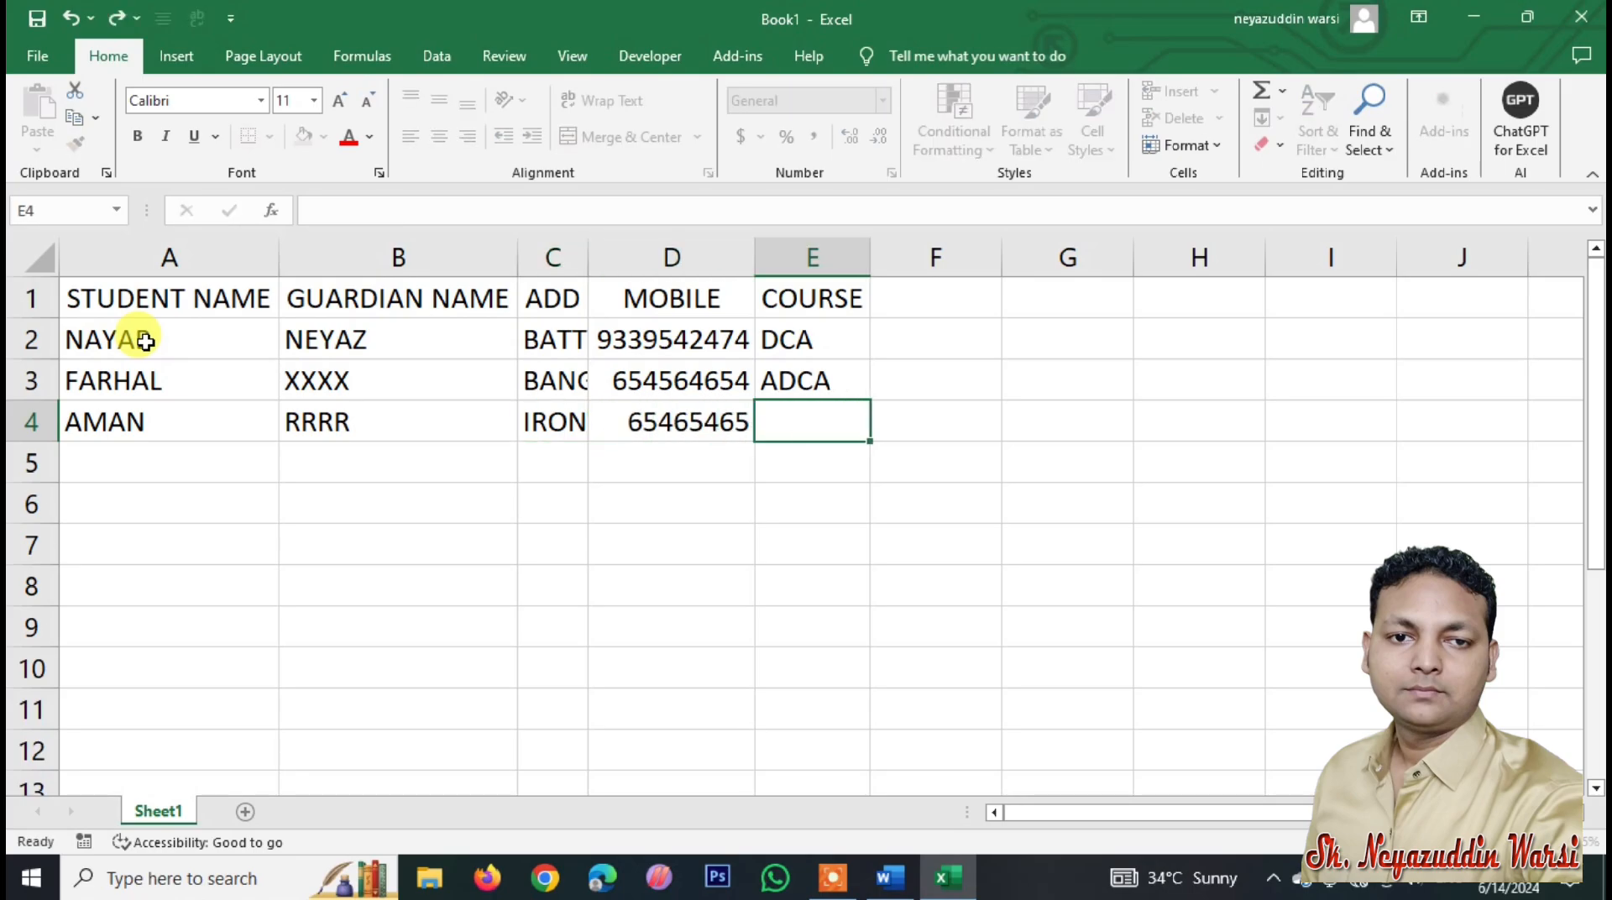
type("DFA")
key("Return")
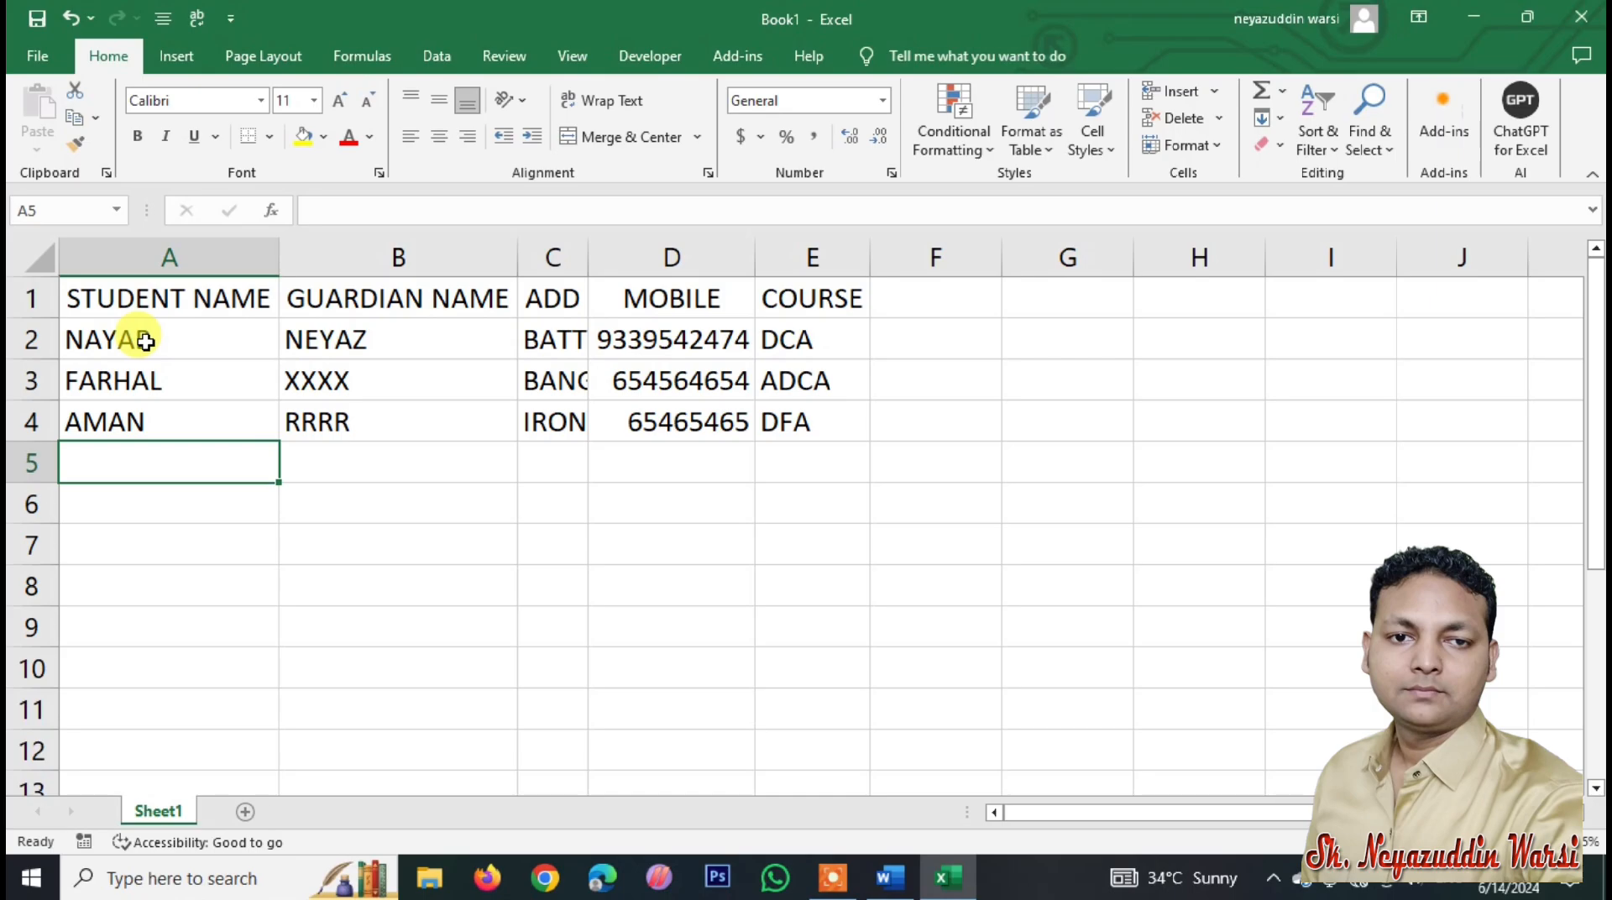
double_click(587, 257)
type("RAHAT")
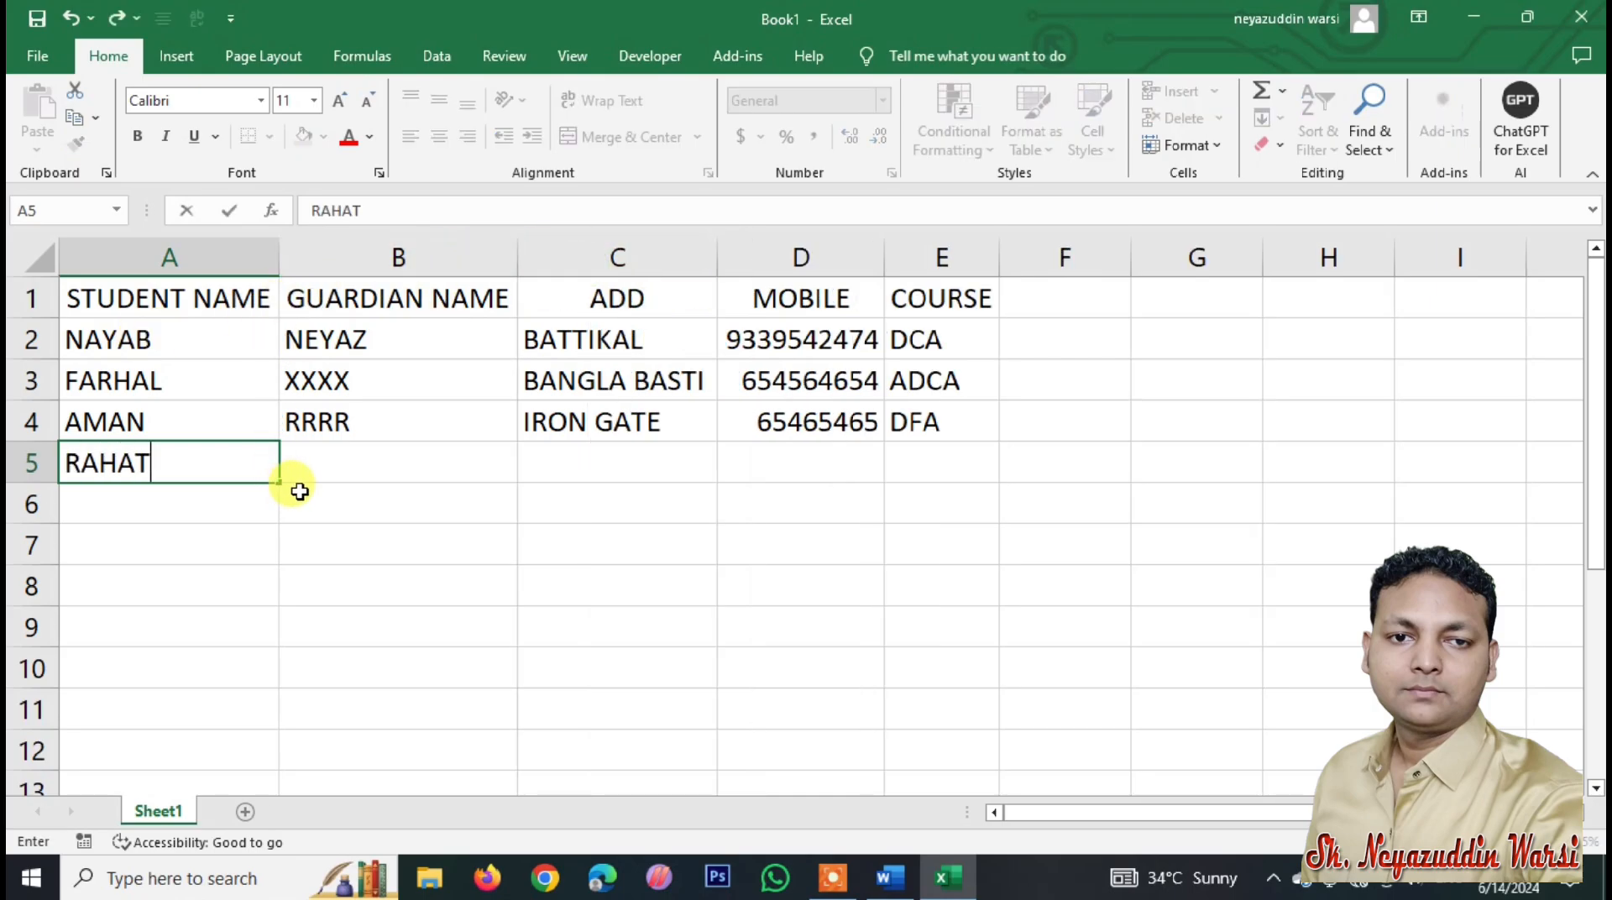
key("Tab")
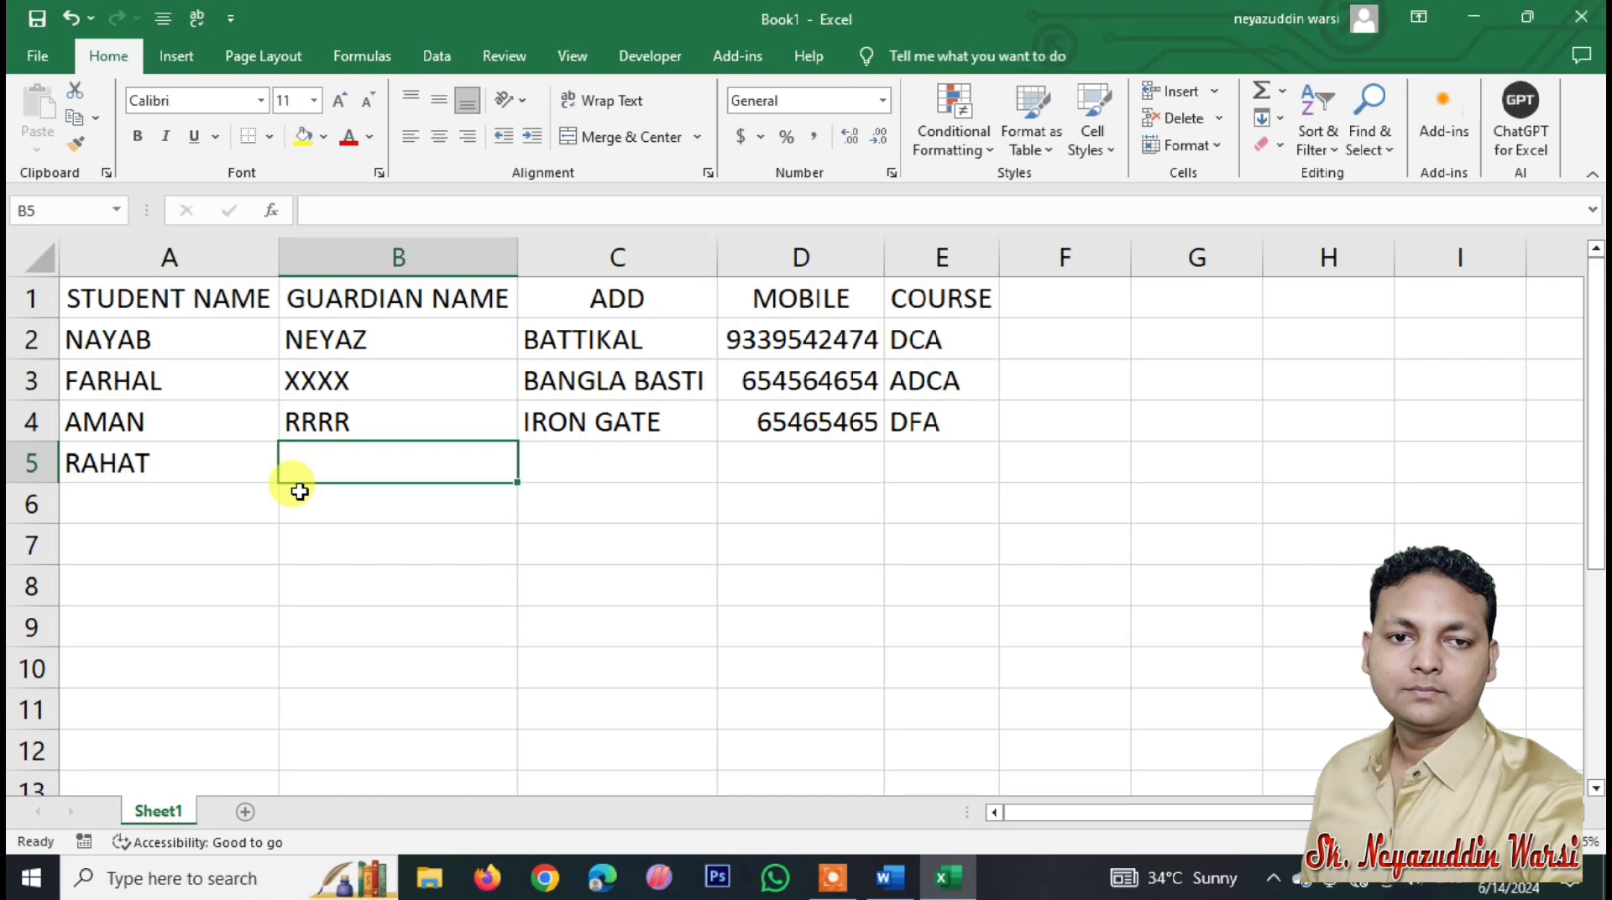
type("KOL")
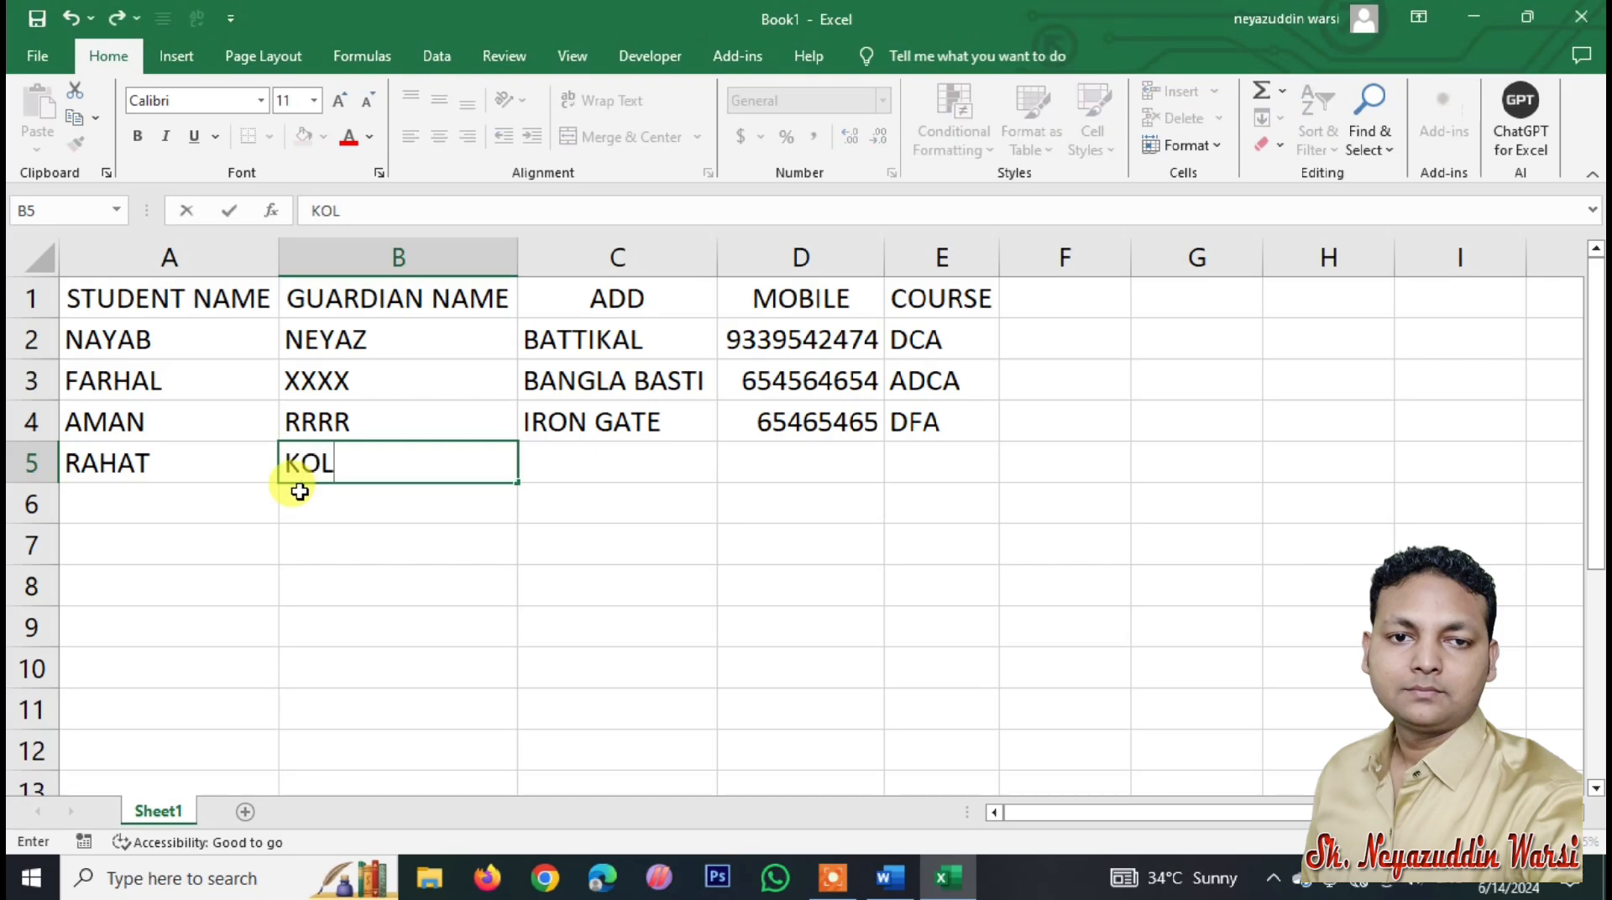
key("BackSpace")
key("BackSpace")
key("BackSpace")
type("AAAA")
key("Tab")
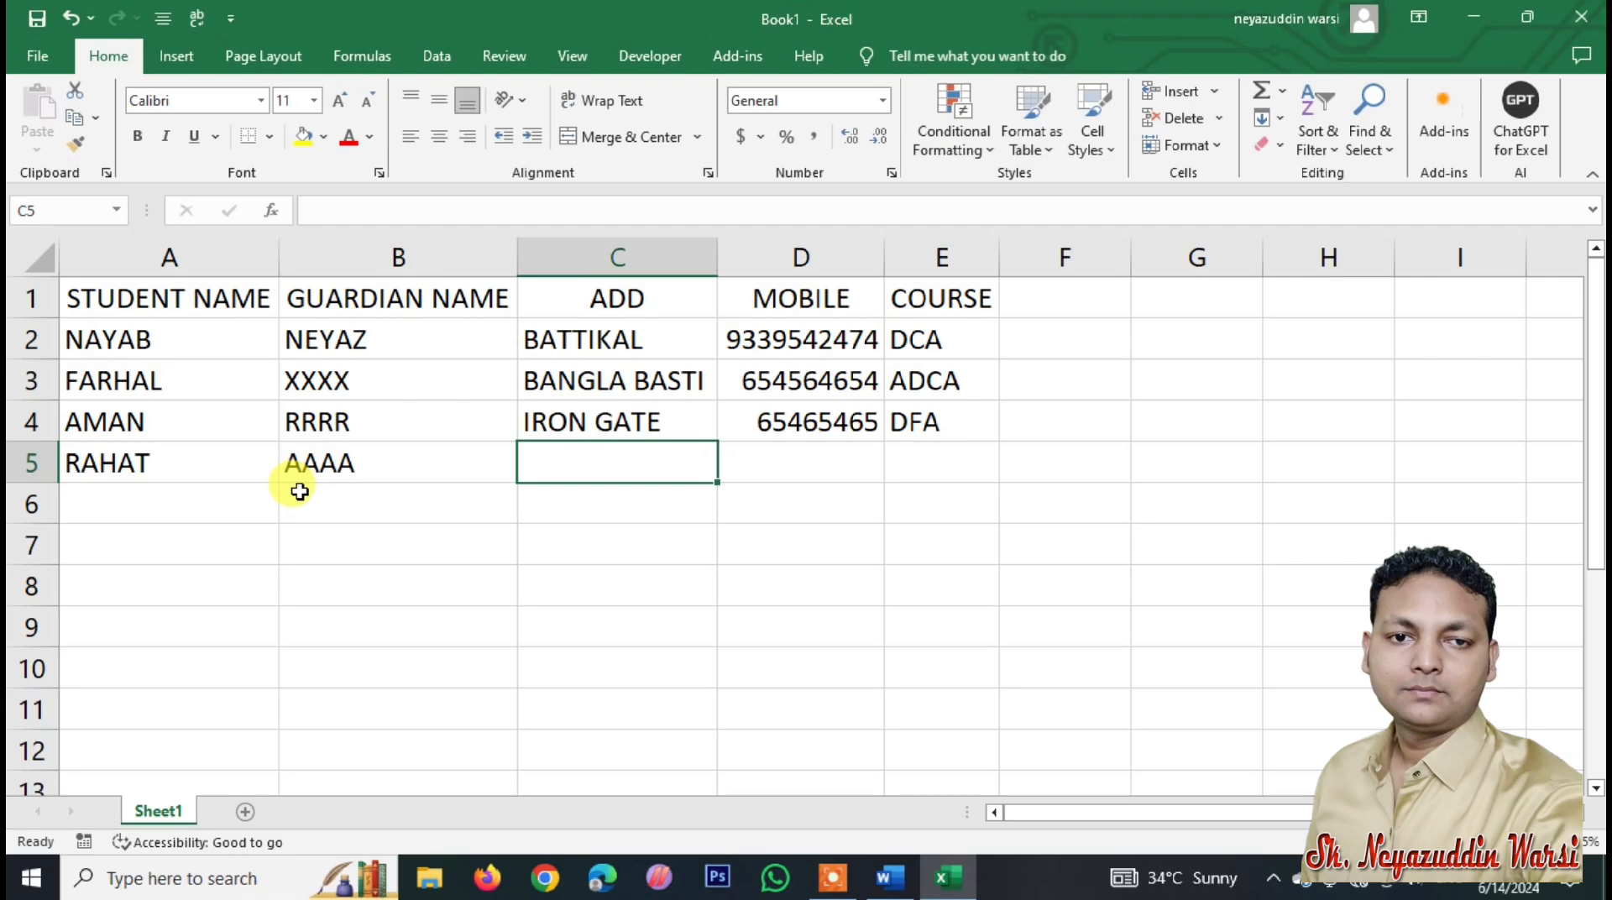
type("KOL")
key("Tab")
type("984654654")
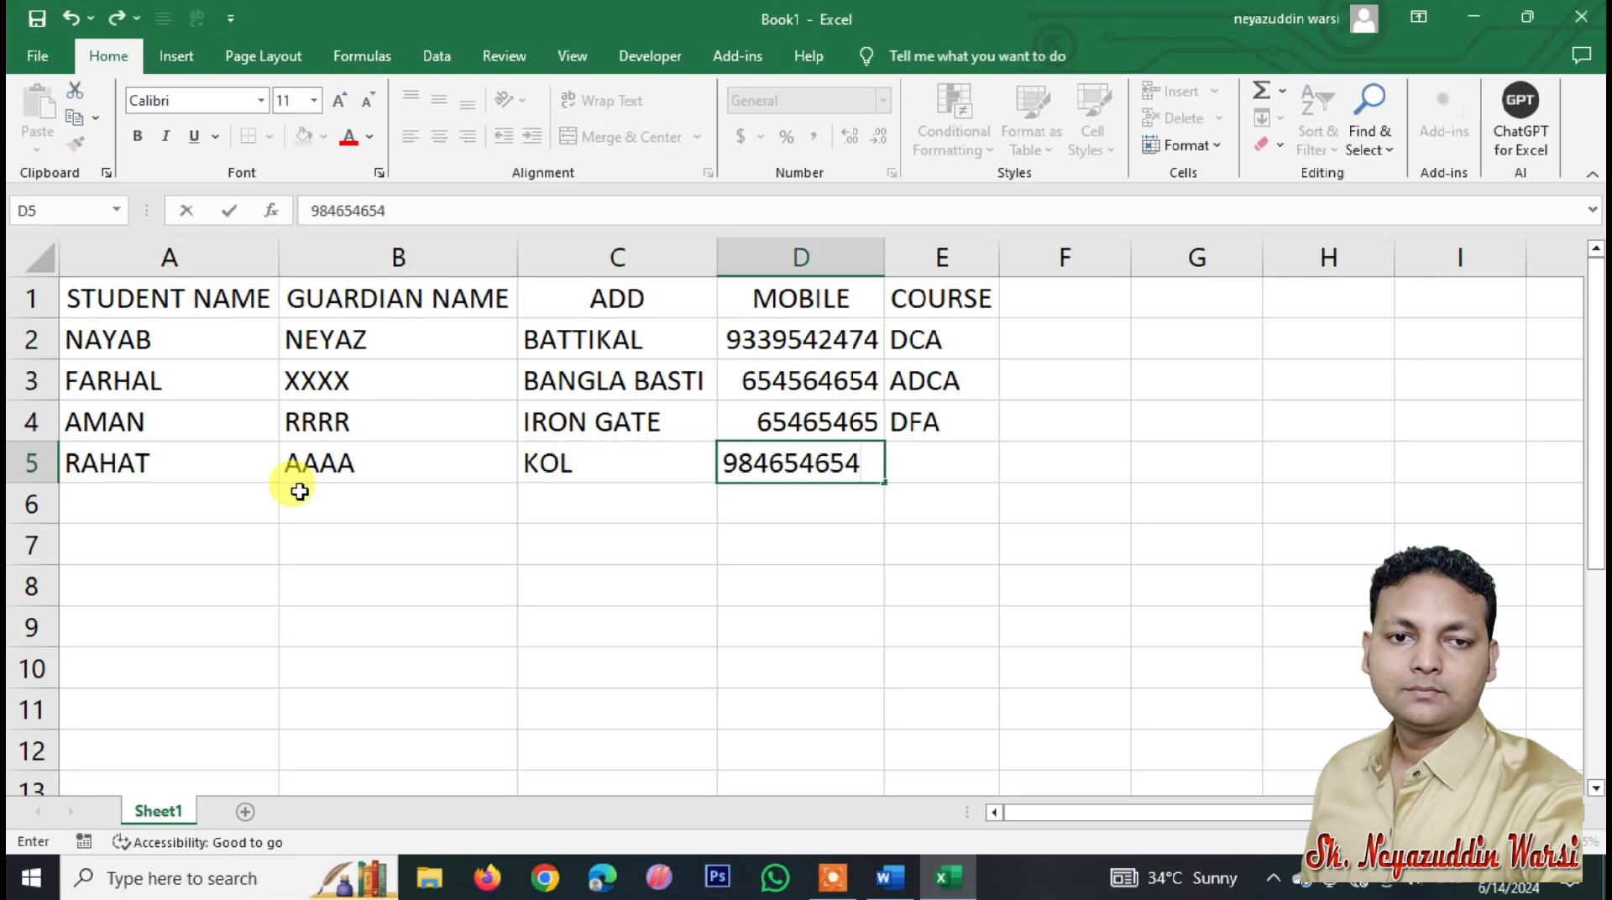
key("Tab")
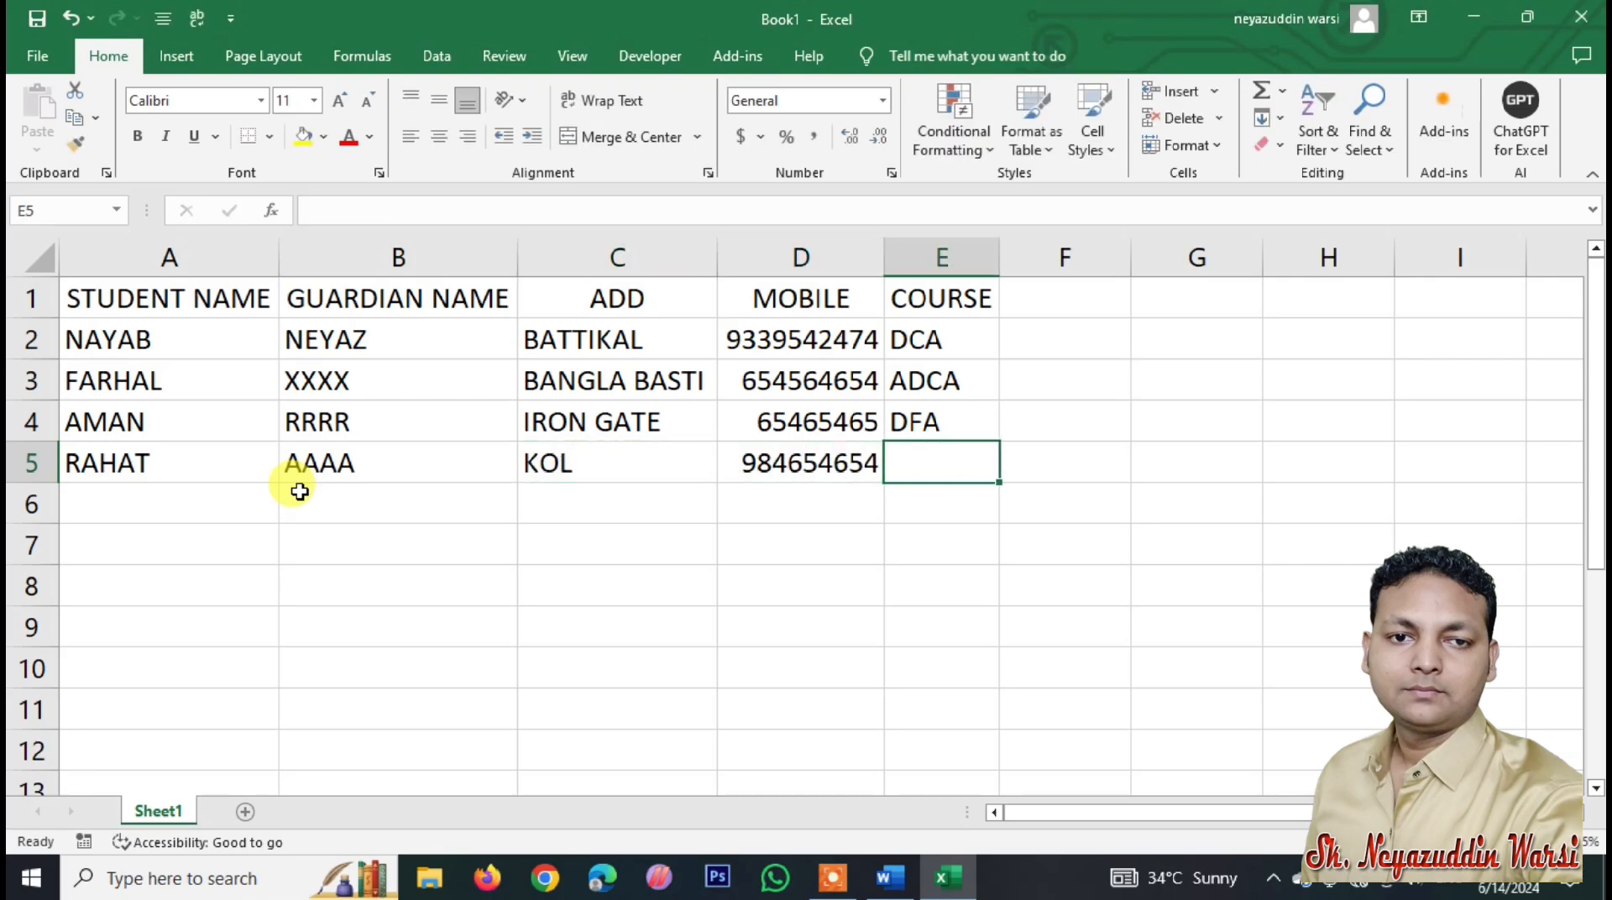
type("DTP")
key("Return")
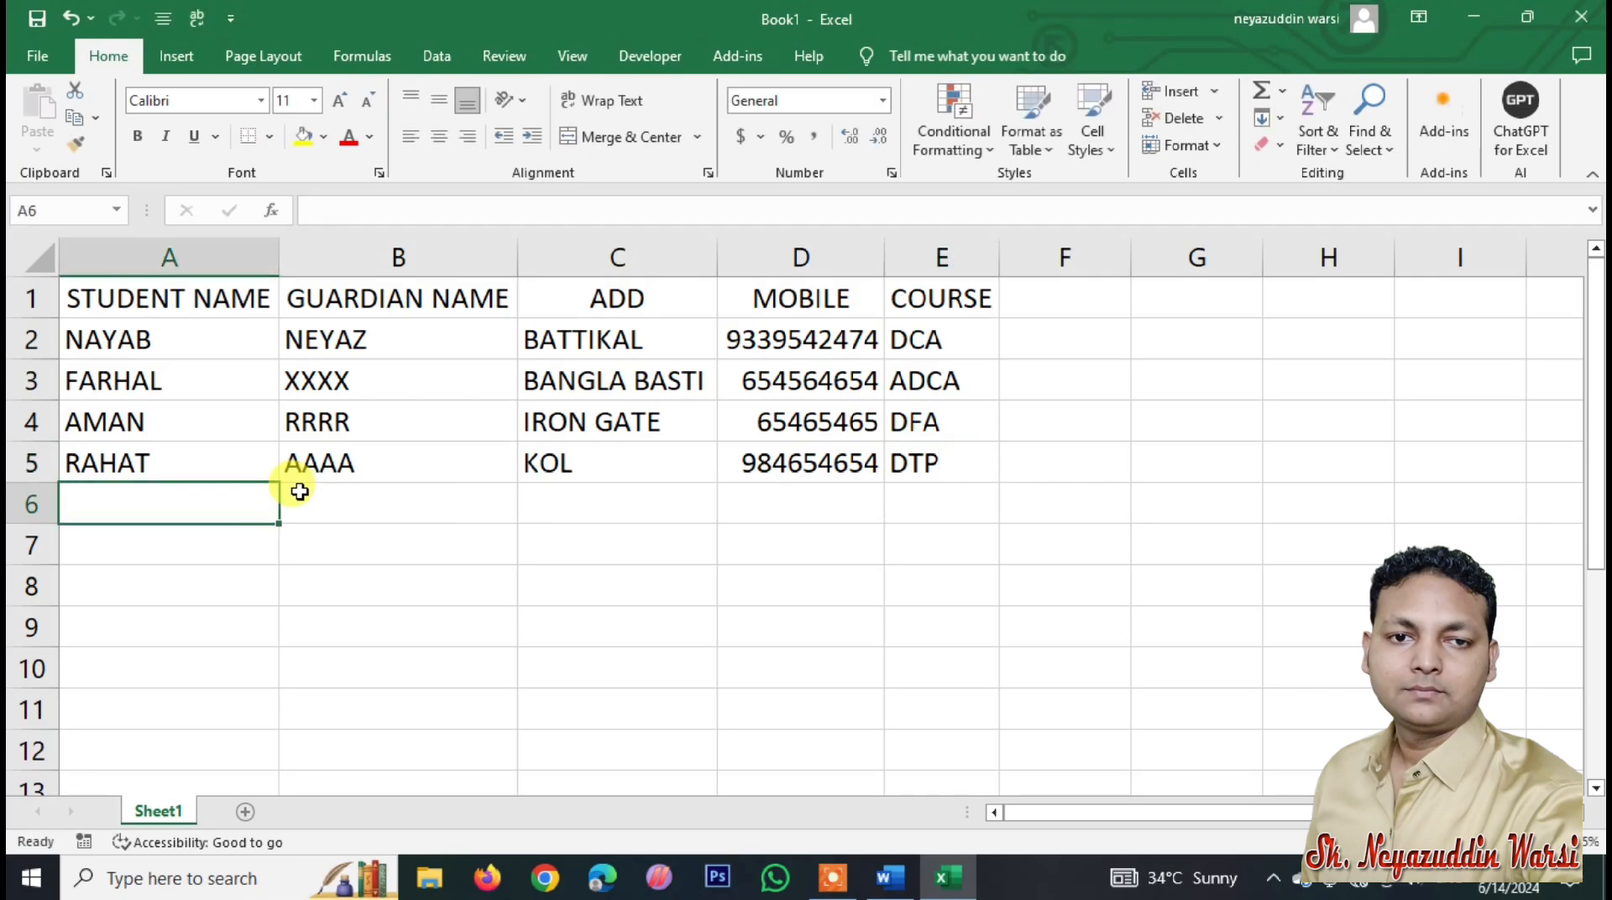
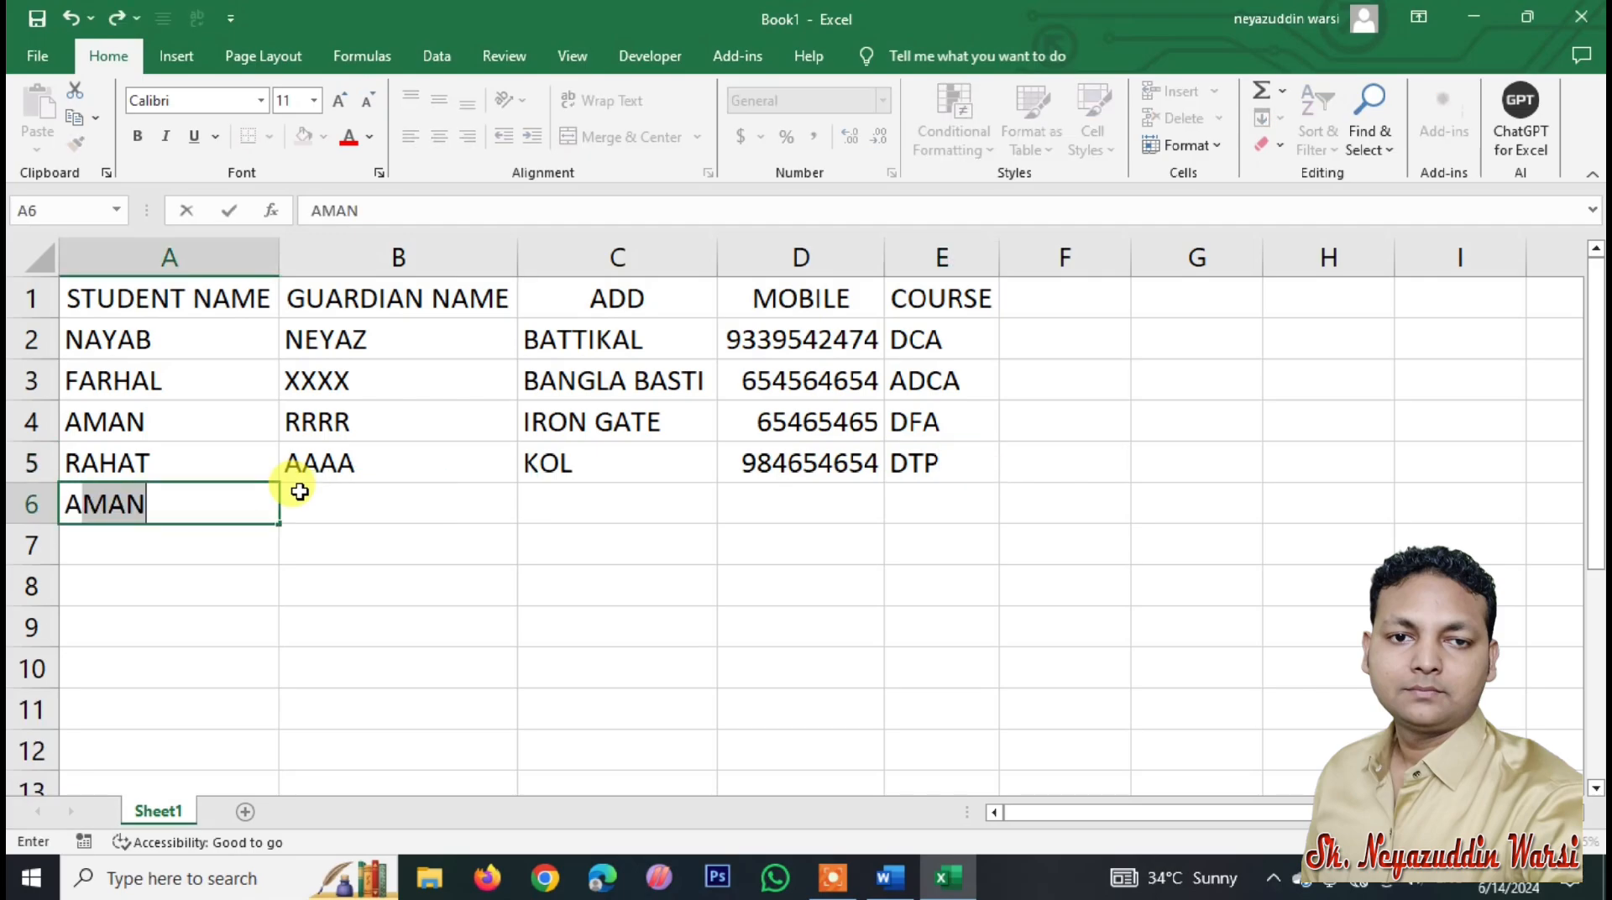
Step: Add the student records for rows 6–7, with courses DFA and DCA
key("Tab")
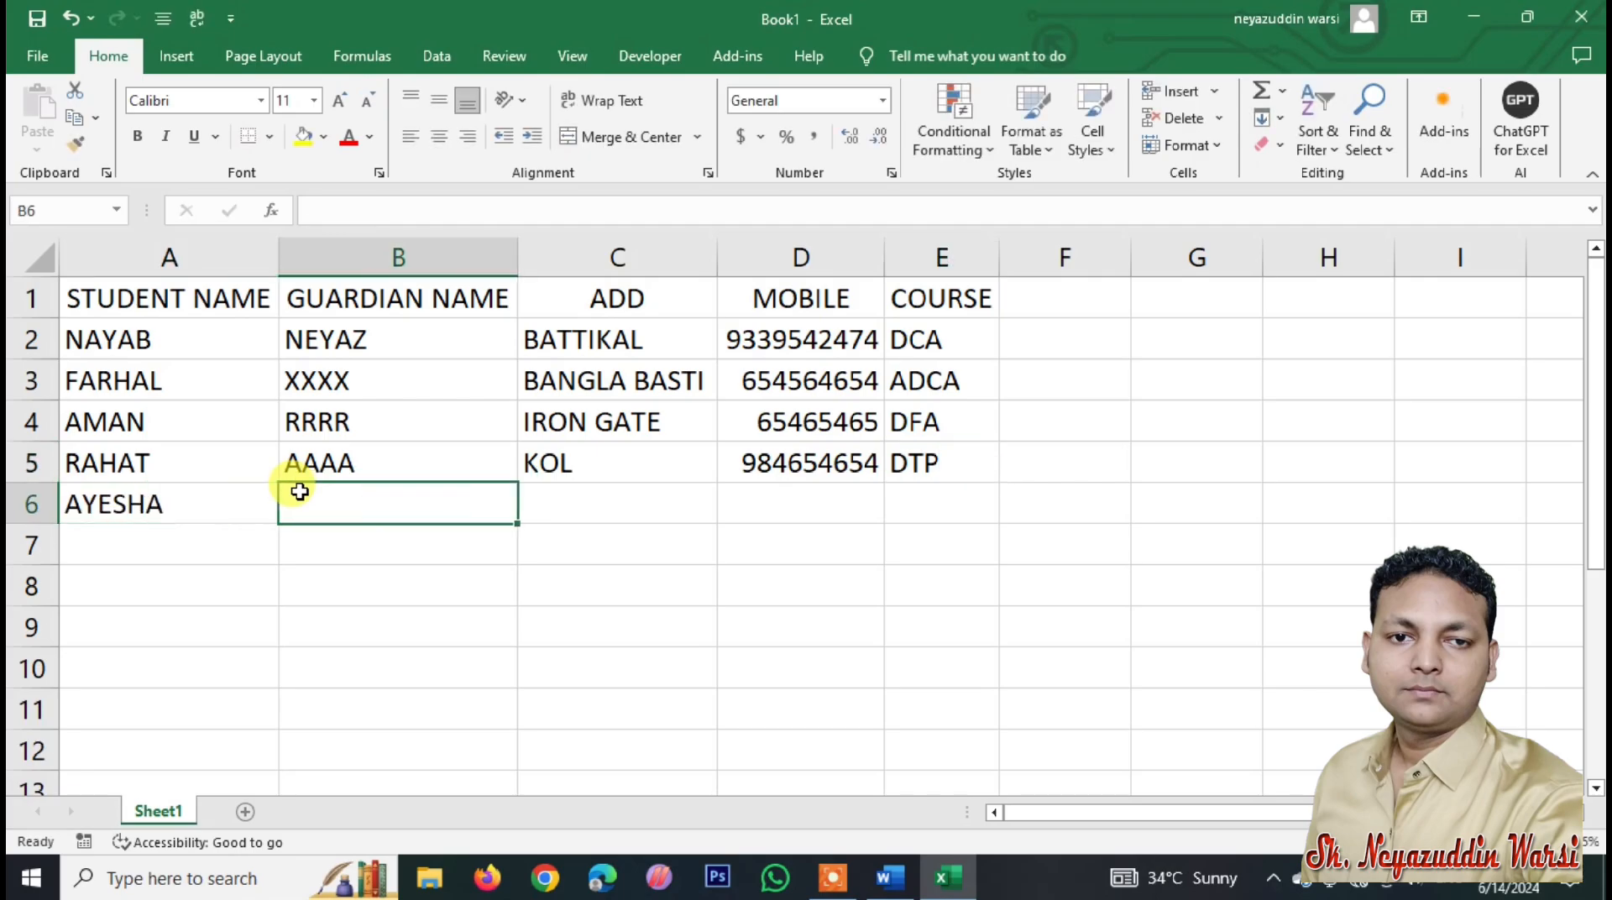
key("Tab")
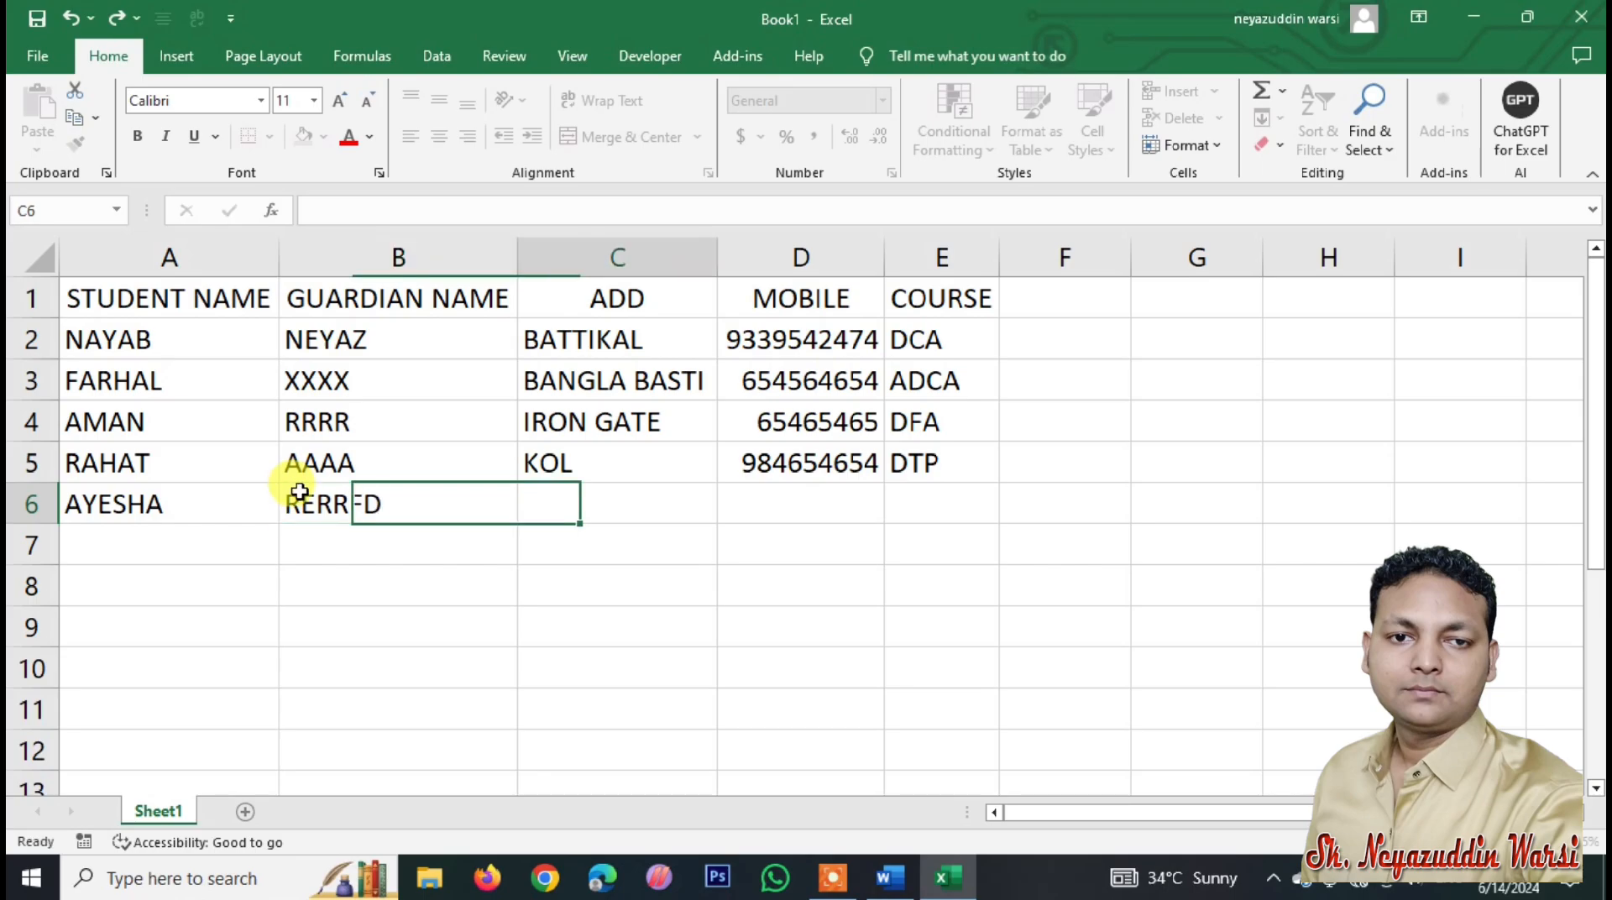
key("Tab")
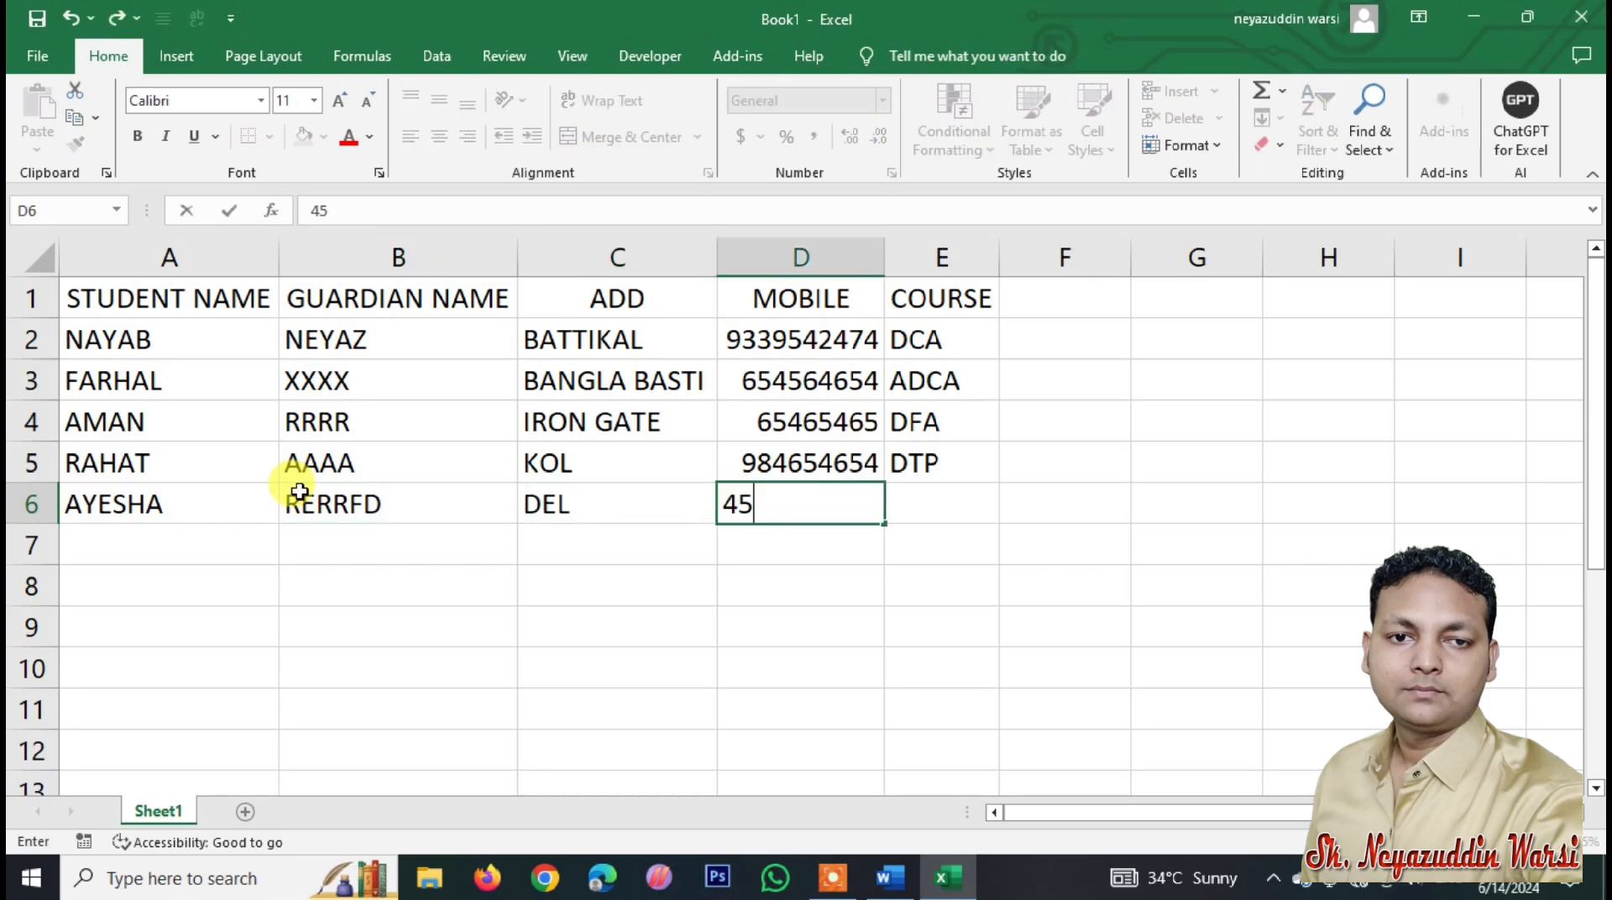
key("Tab")
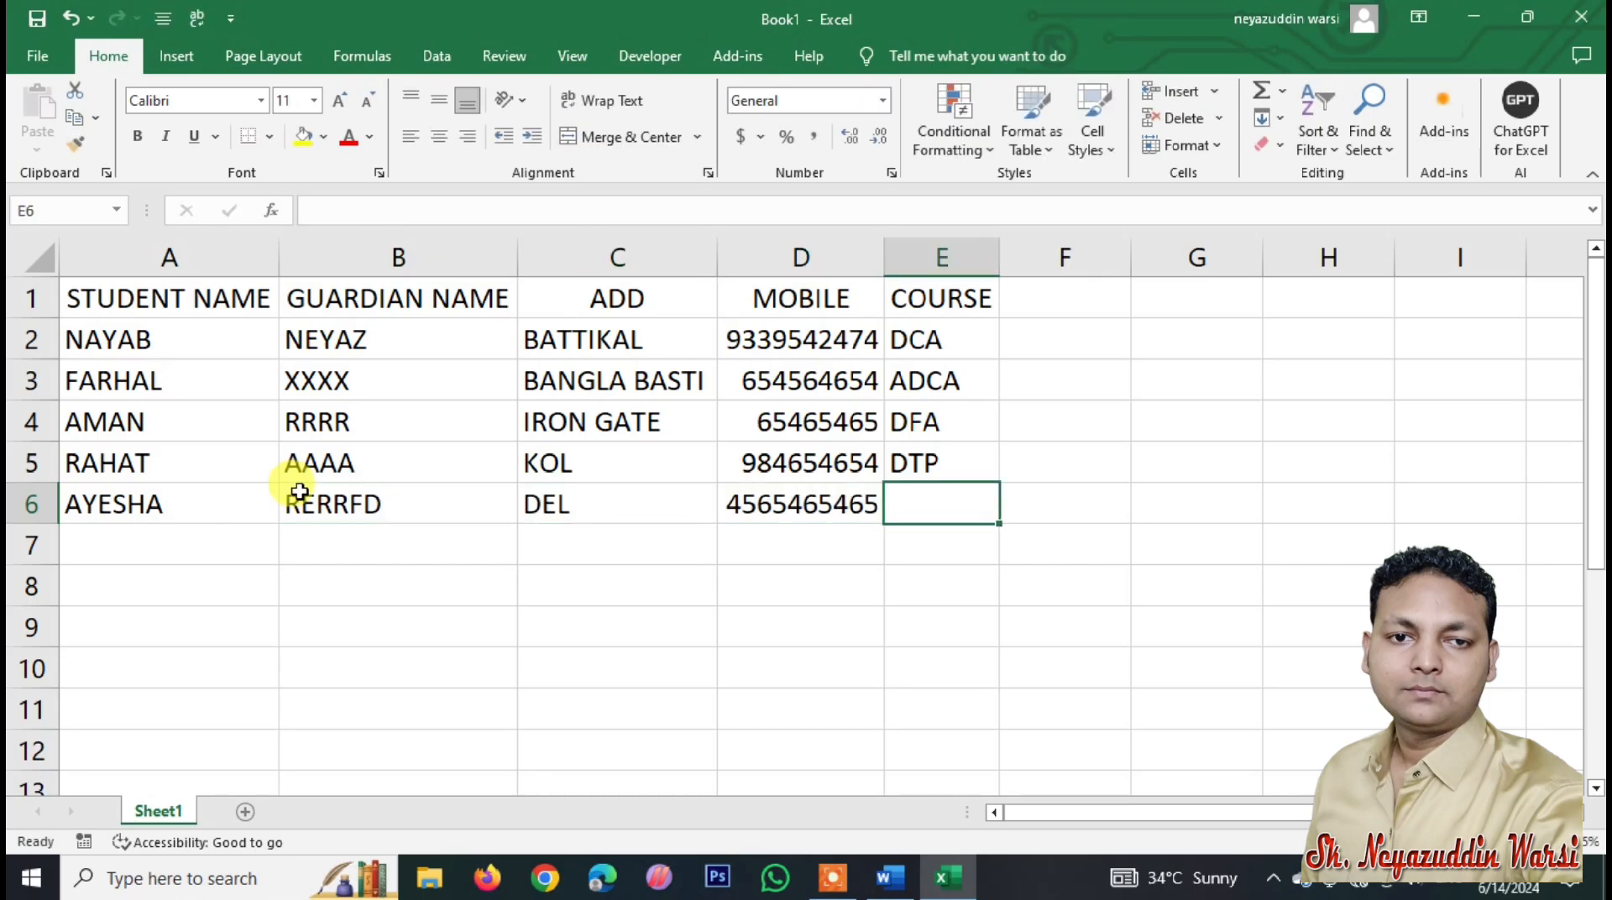
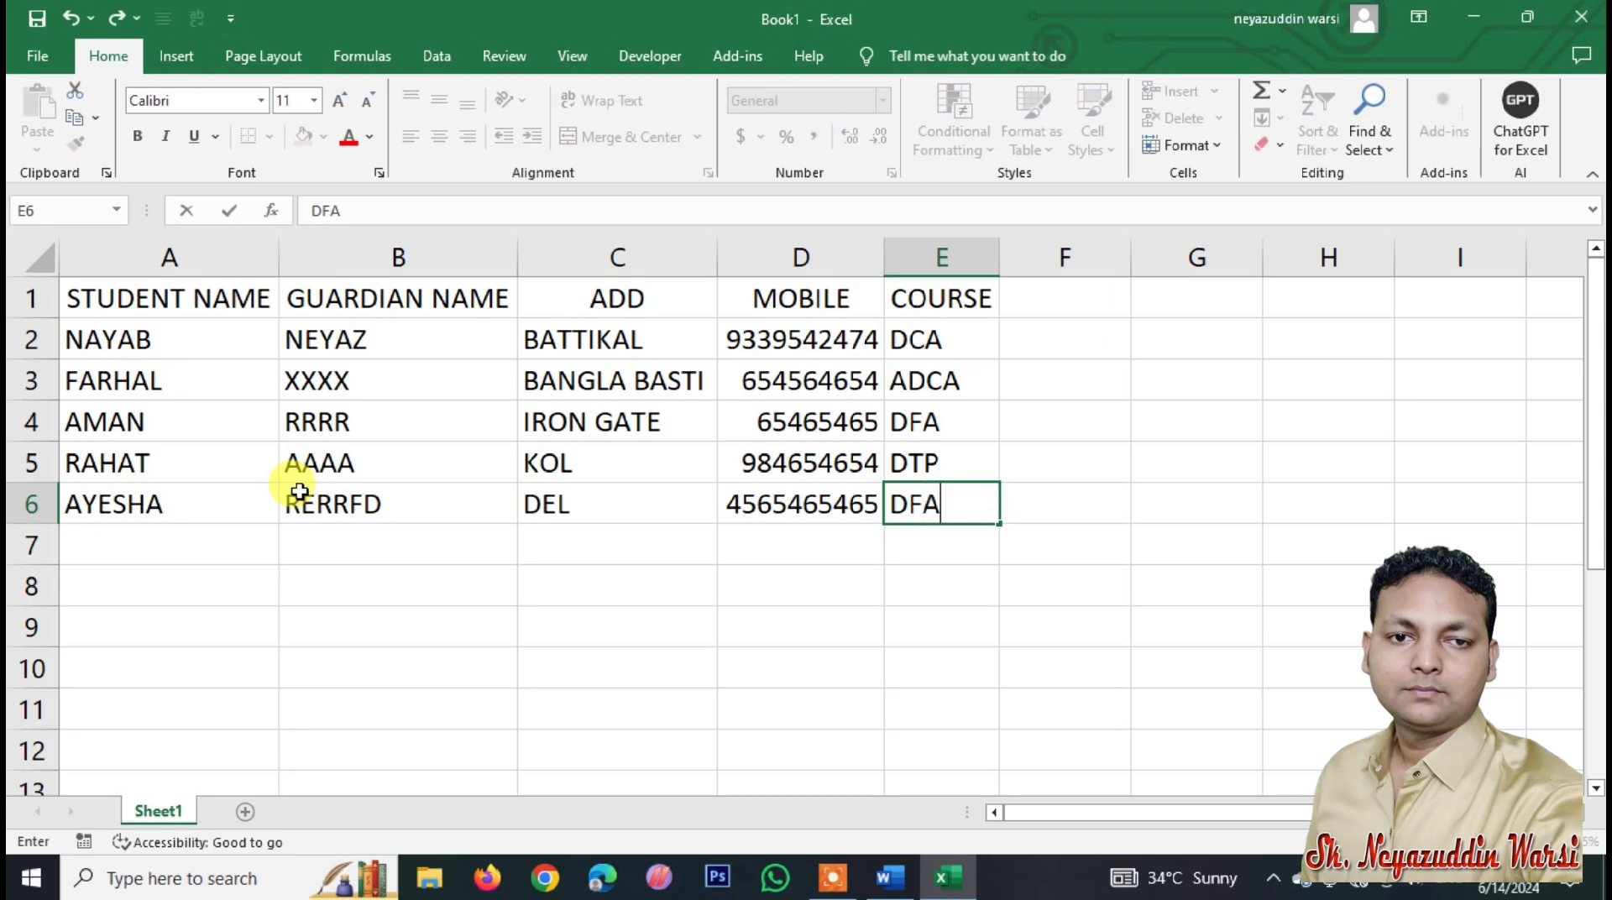
key("Return")
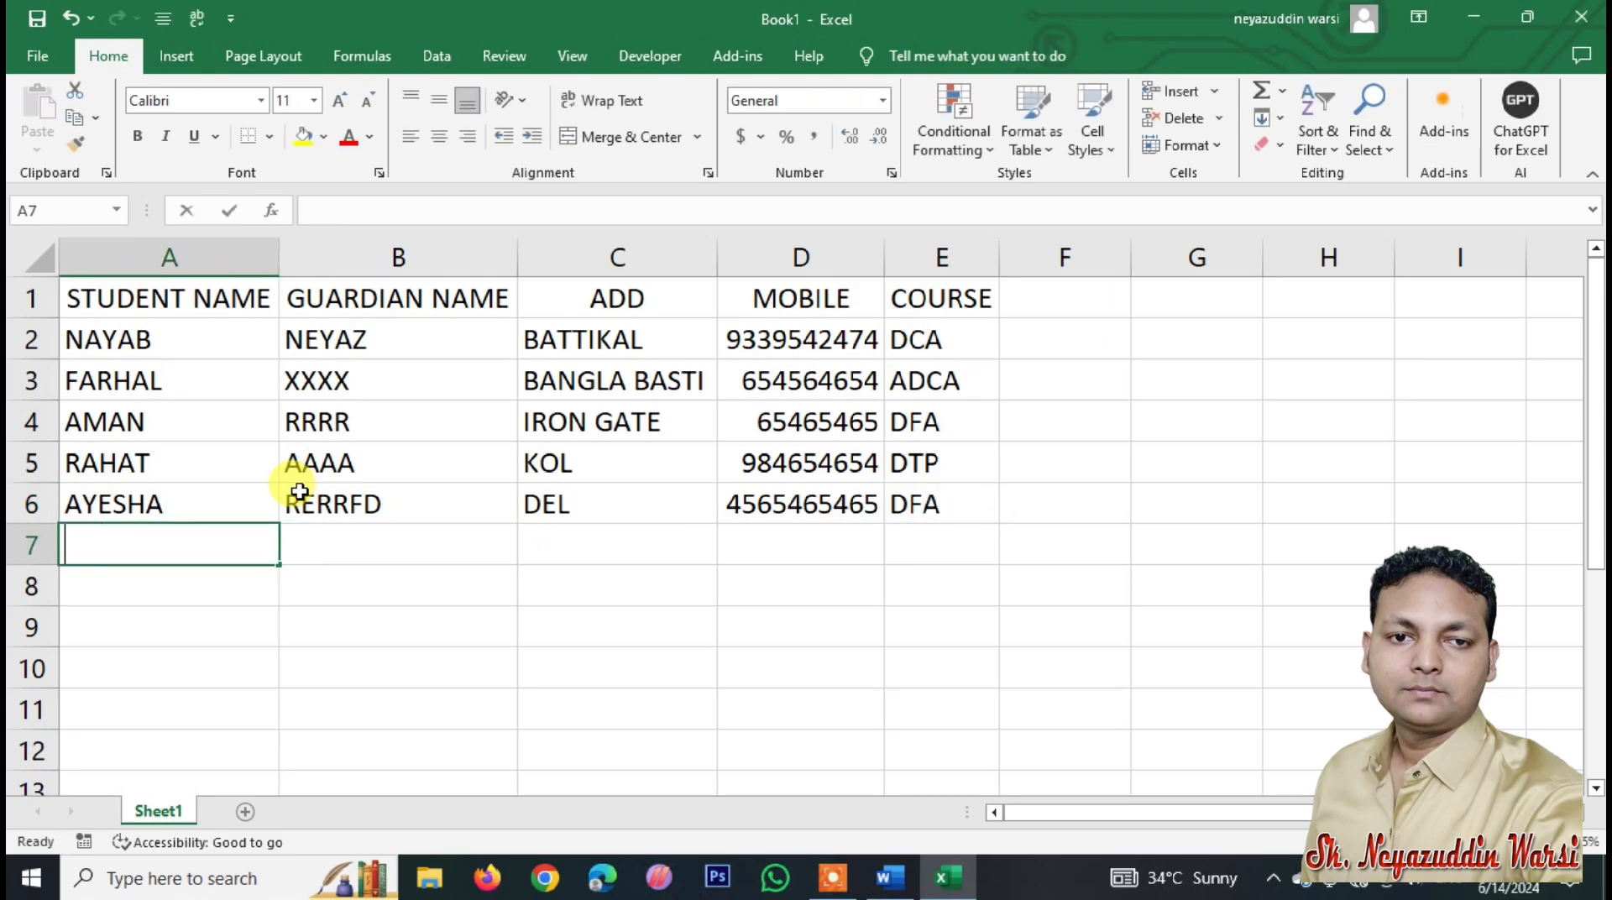
key("BackSpace")
key("BackSpace")
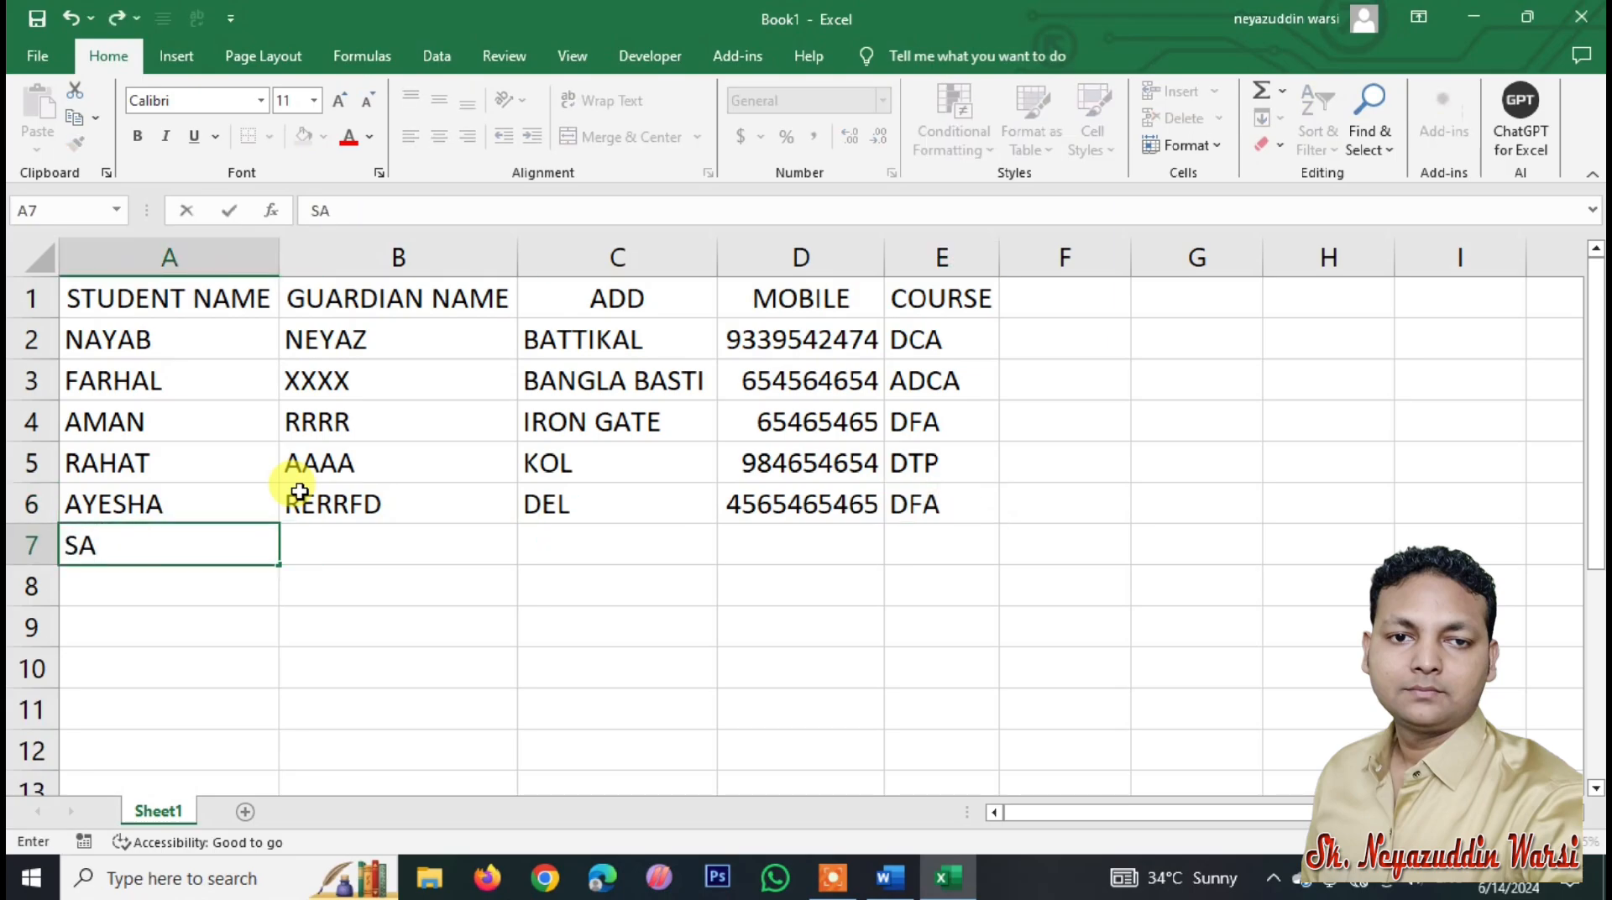
key("Tab")
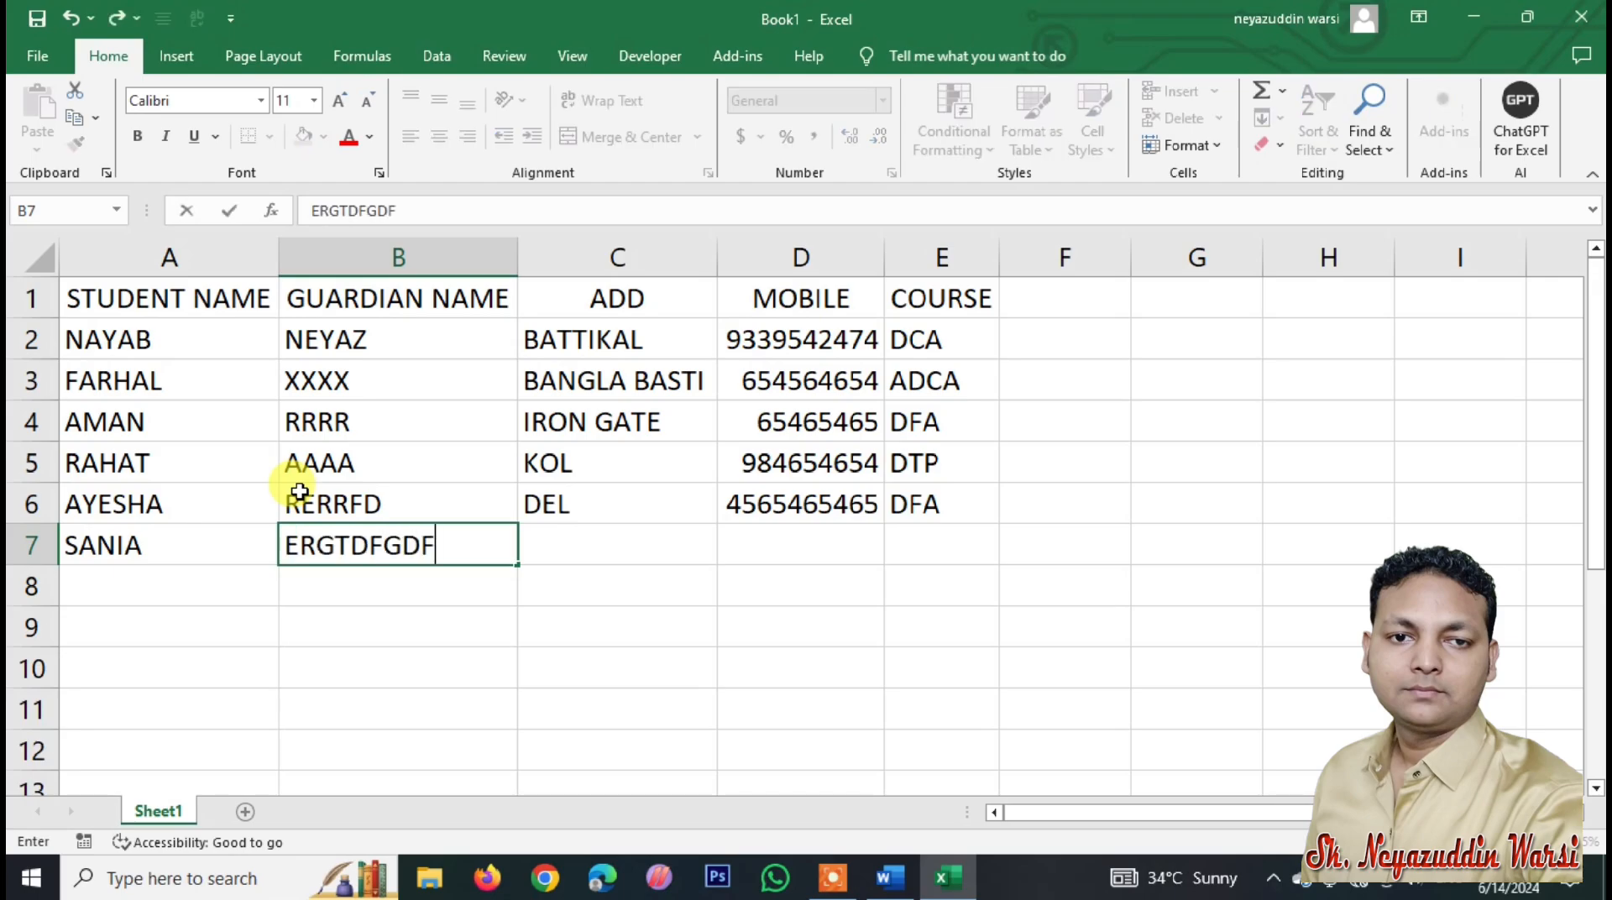
key("Tab")
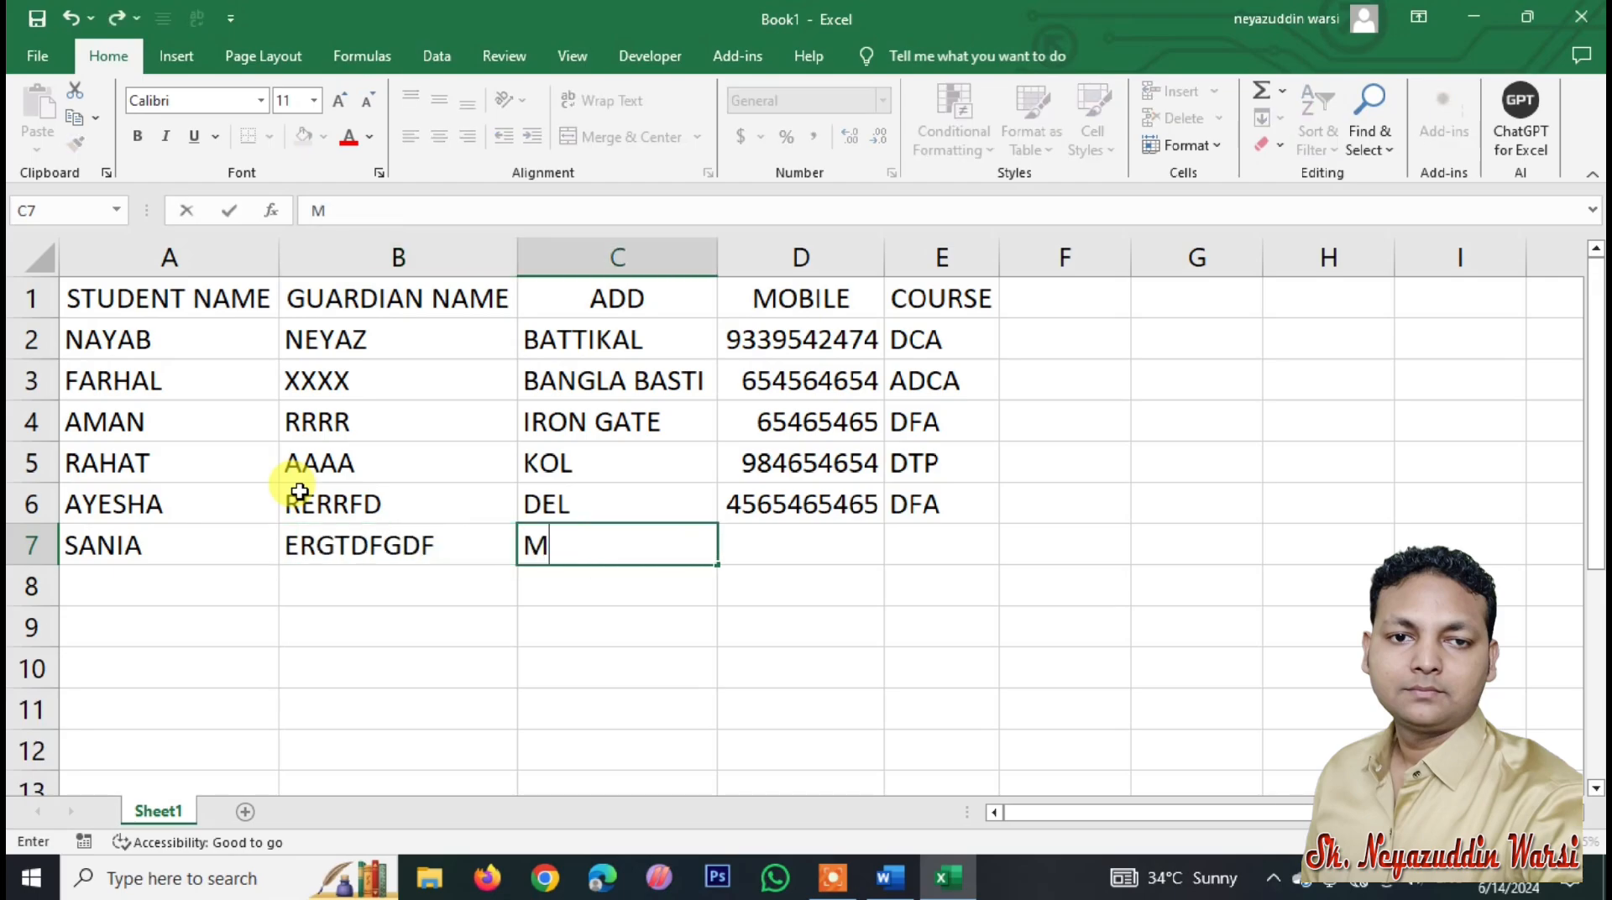
key("Tab")
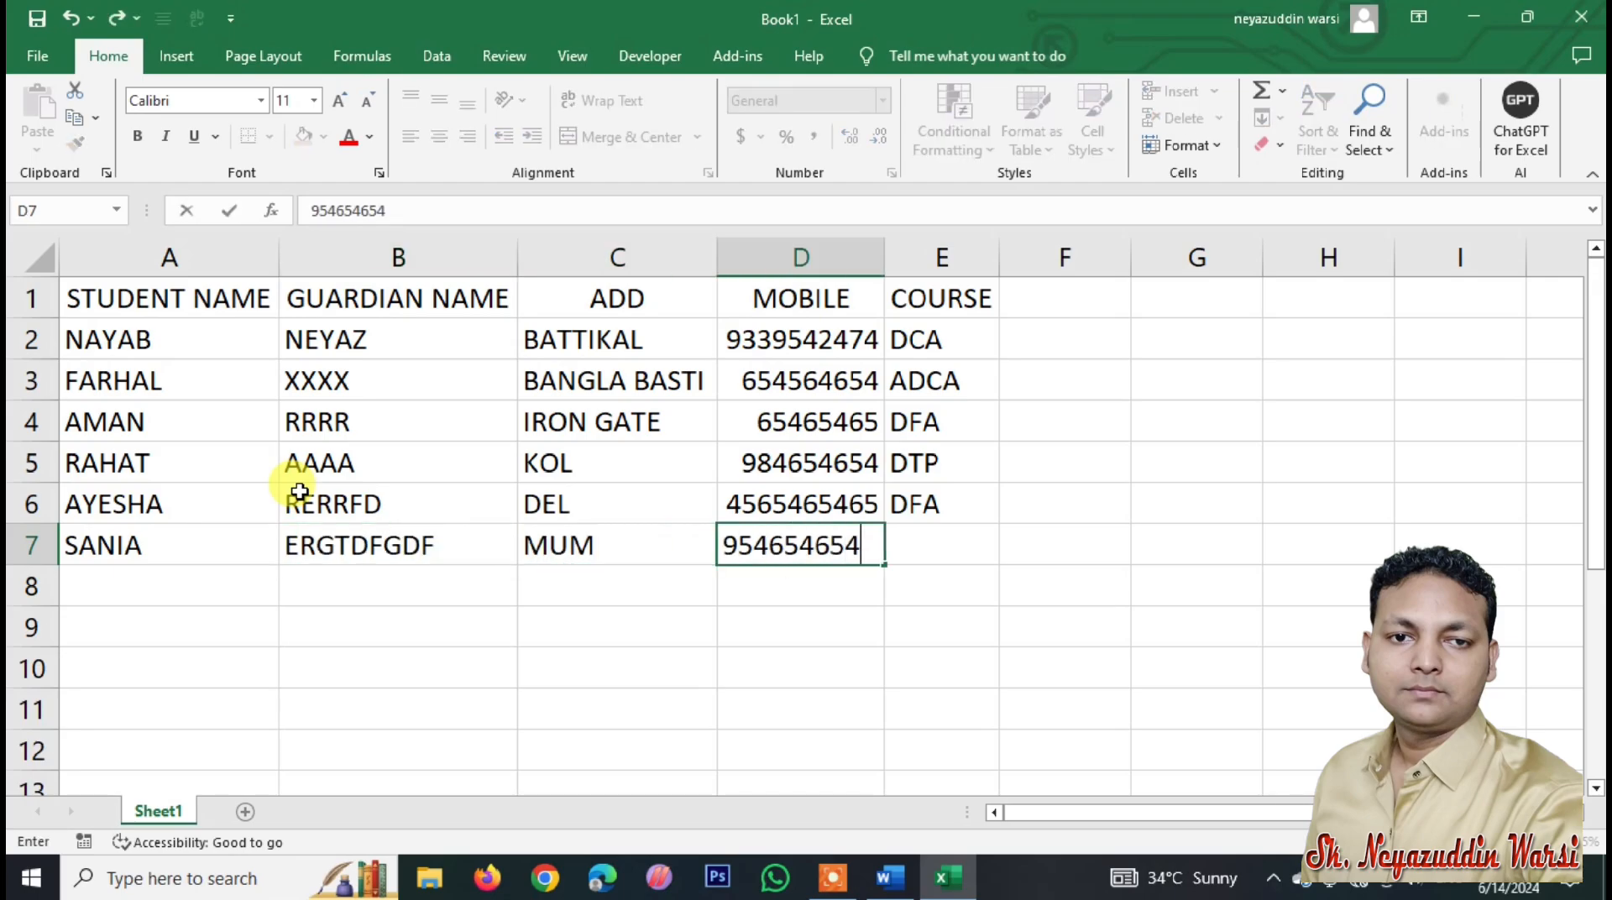
key("Tab")
key("Return")
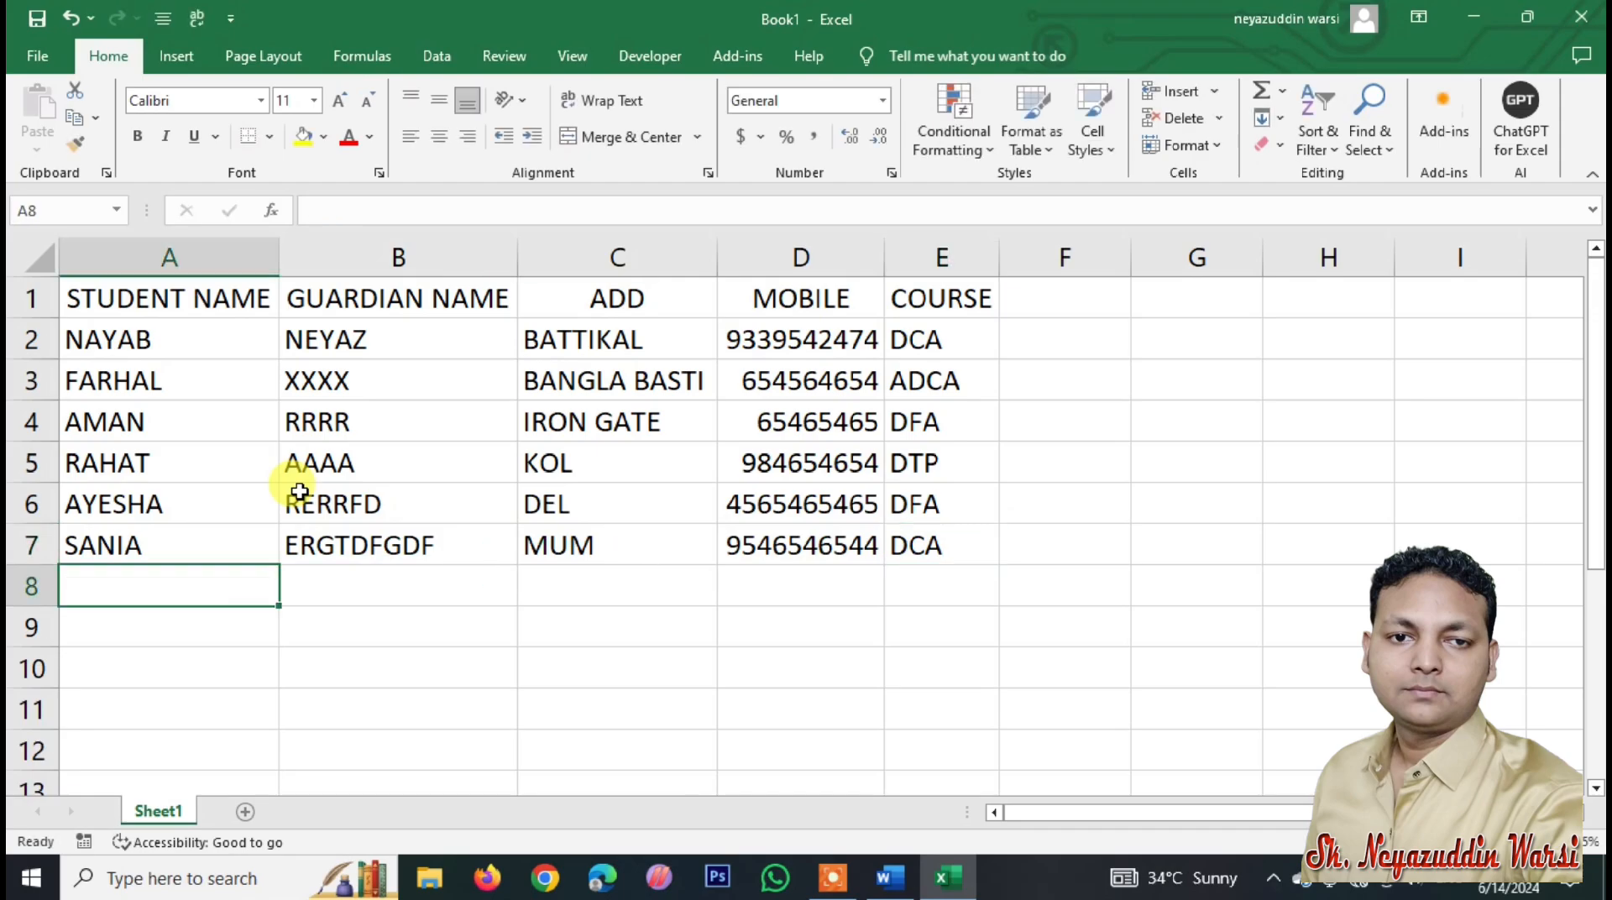
Step: Add the student records for rows 8–9, with courses ADCA and DCA
type("WAQAR")
key("Tab")
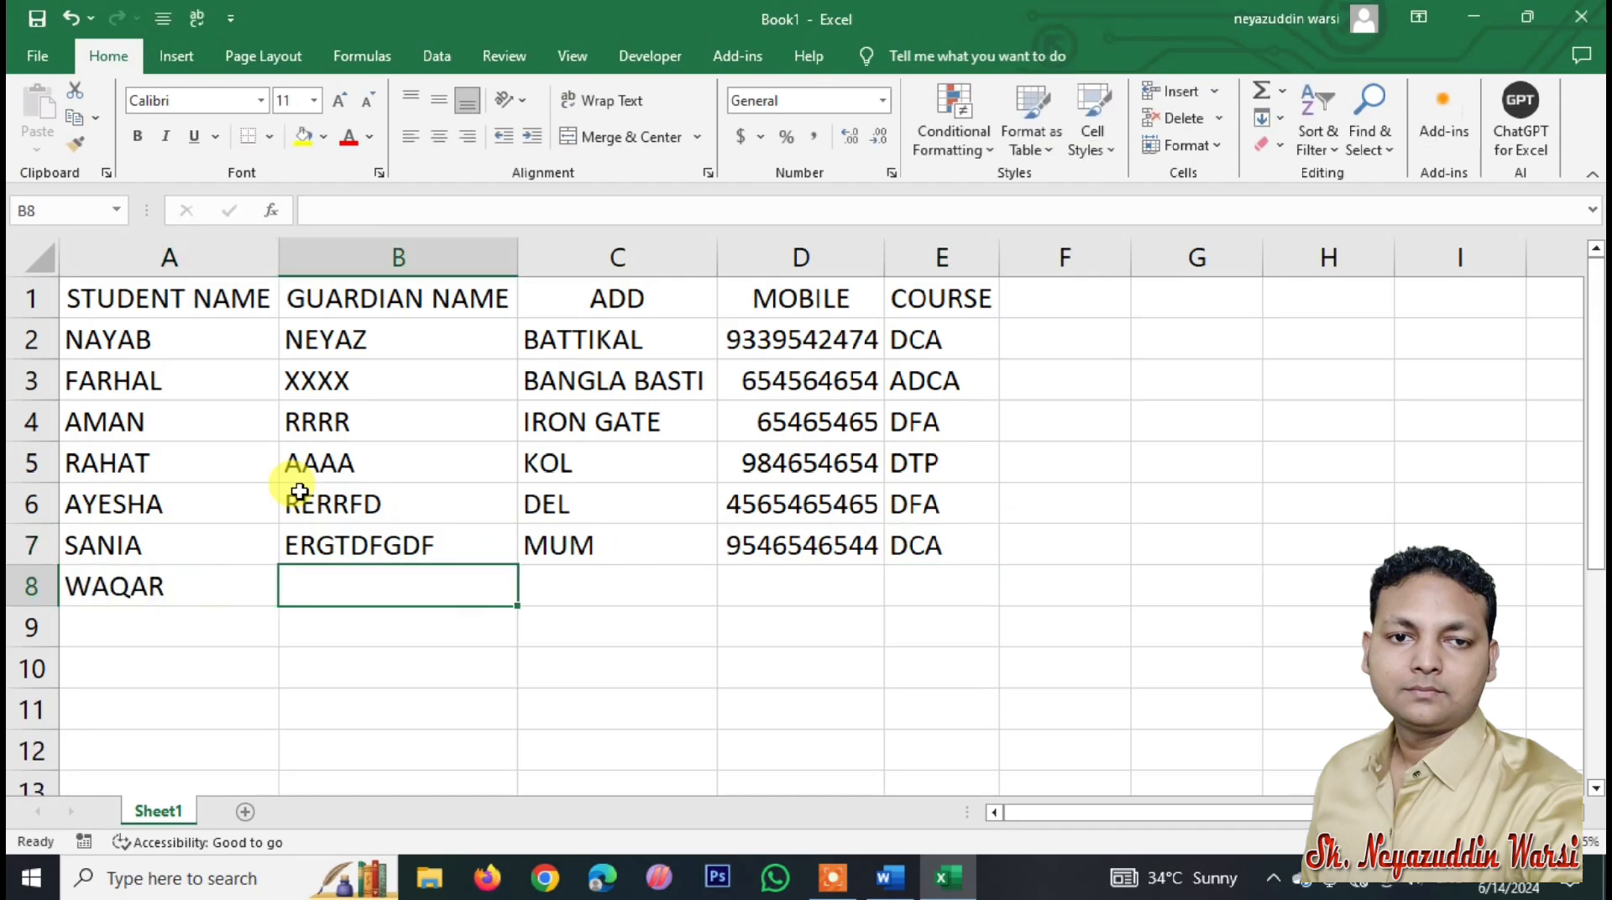
type("LKJLKJ")
key("Tab")
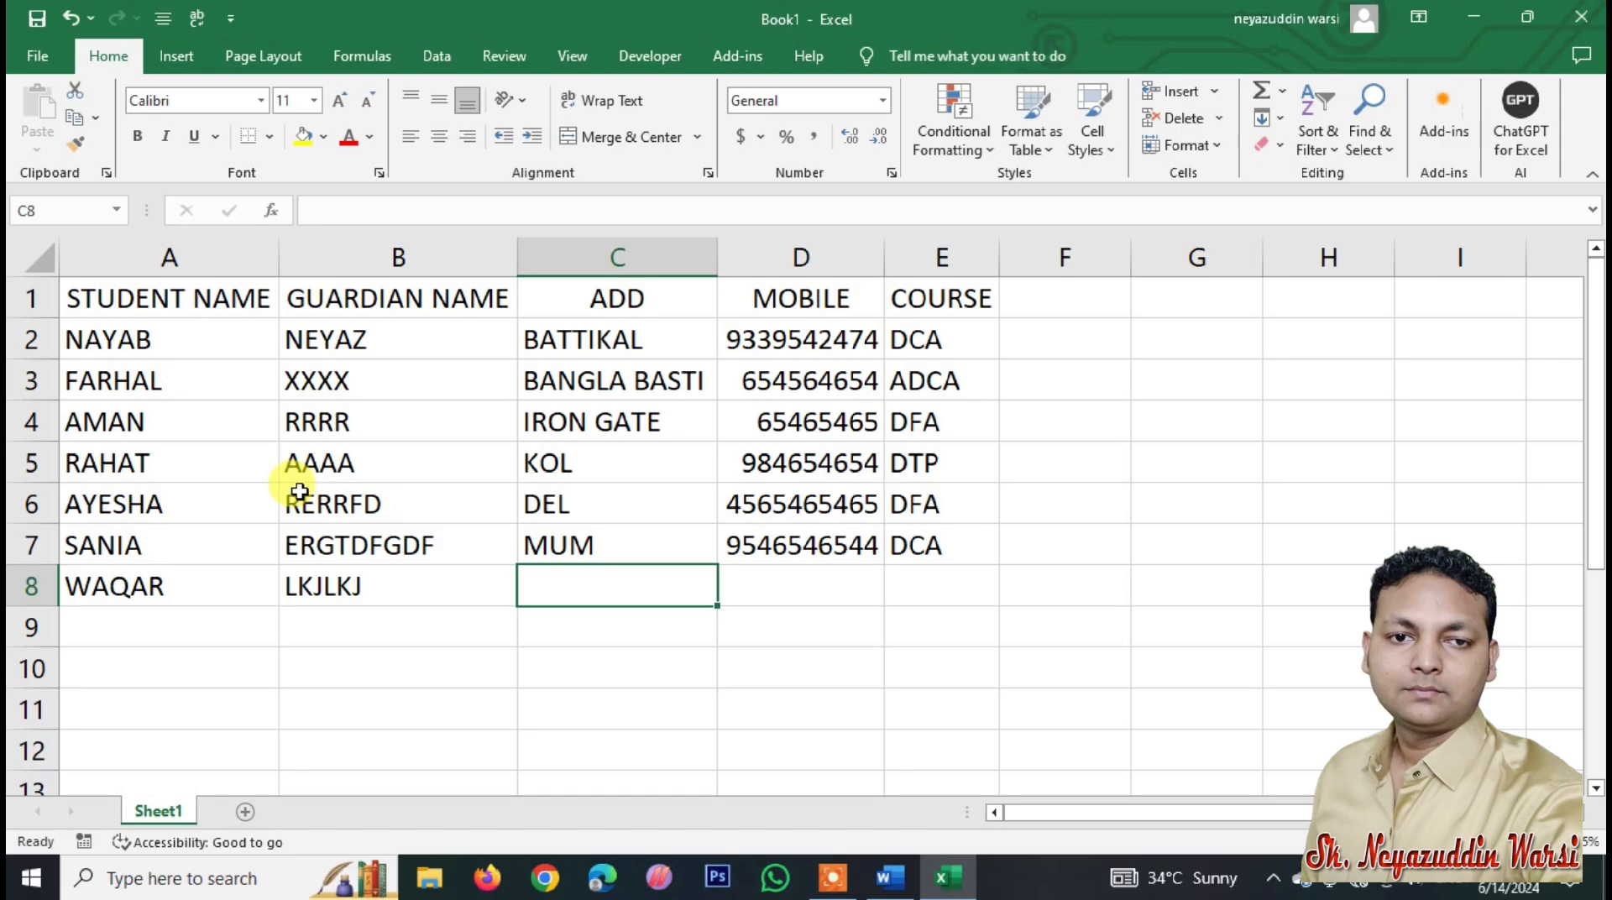
type("MU")
key("BackSpace")
key("BackSpace")
key("BackSpace")
type("KOL")
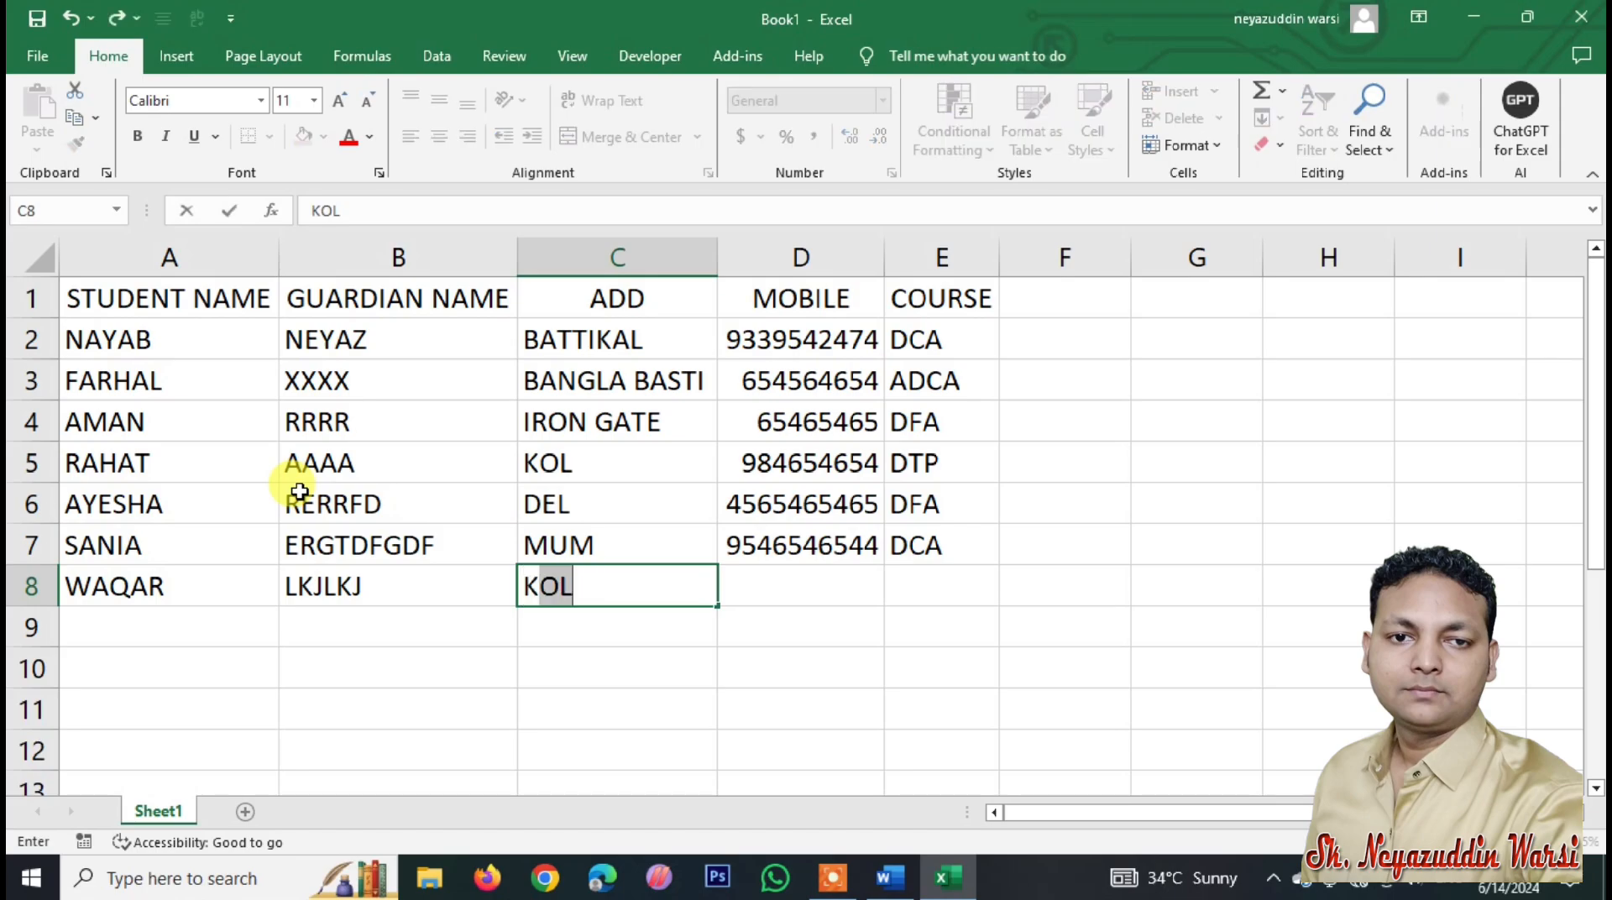
key("Tab")
type("6545465")
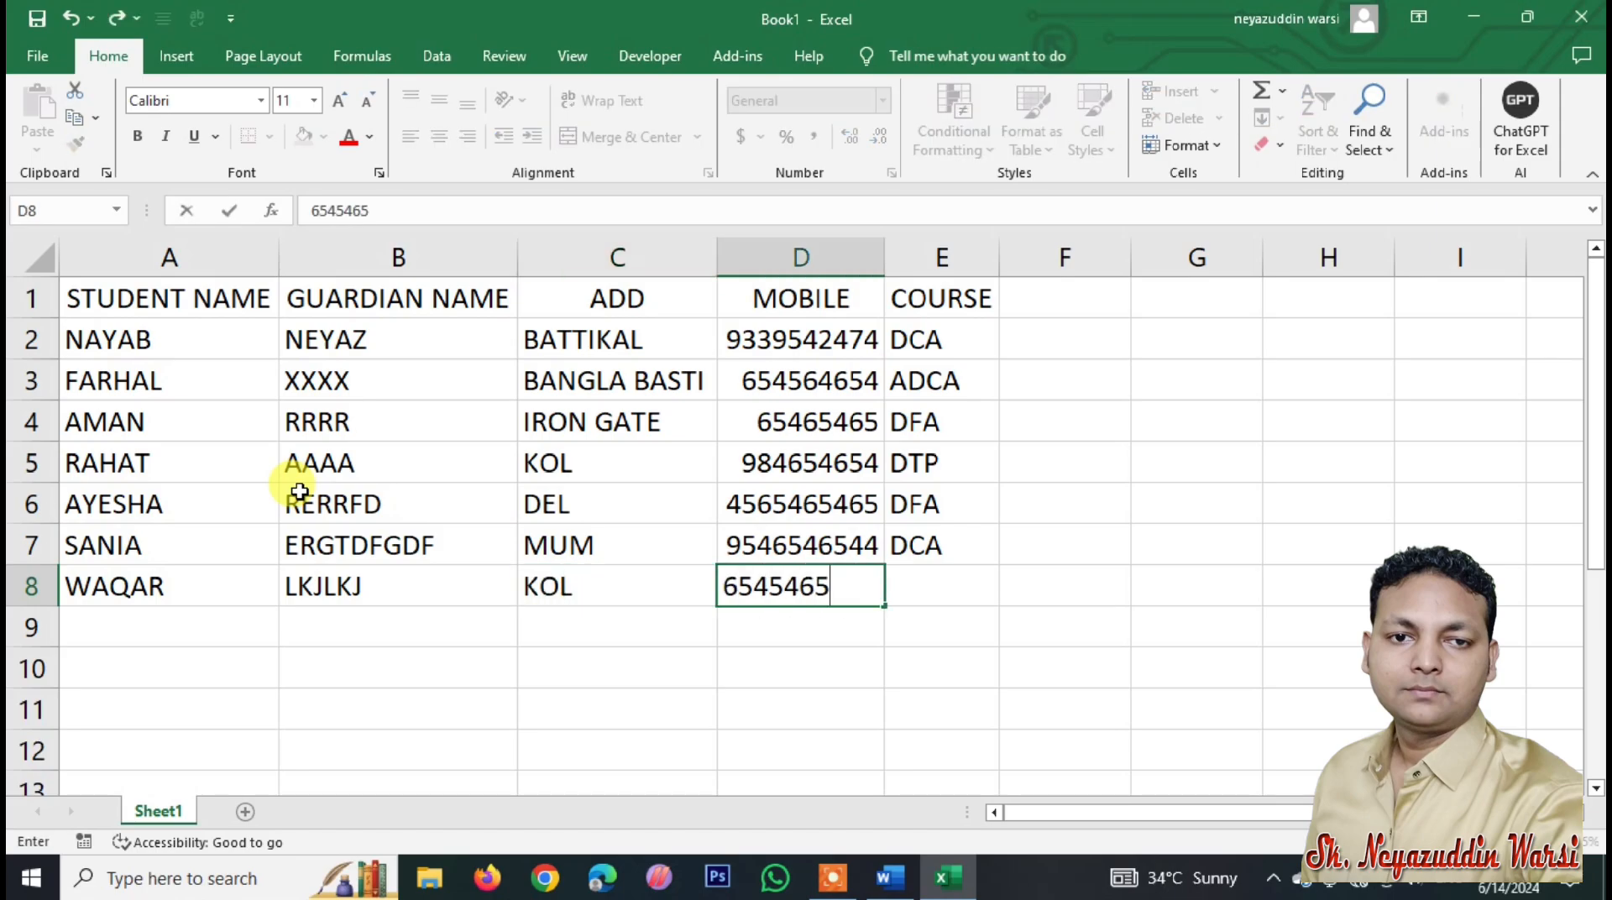
key("Tab")
type("A")
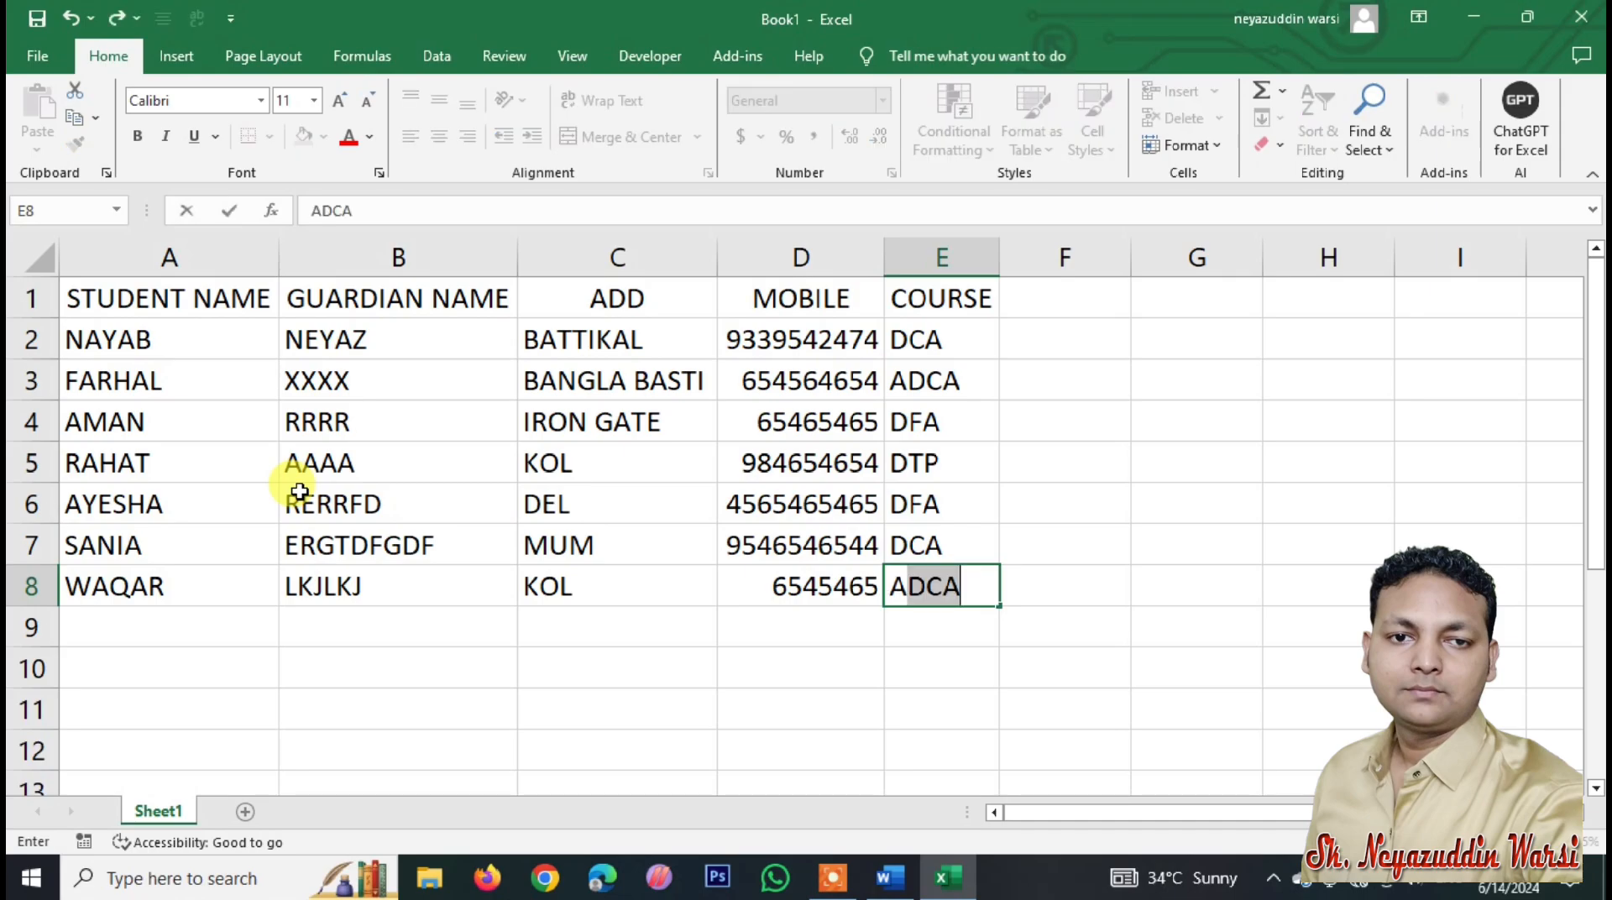
key("Return")
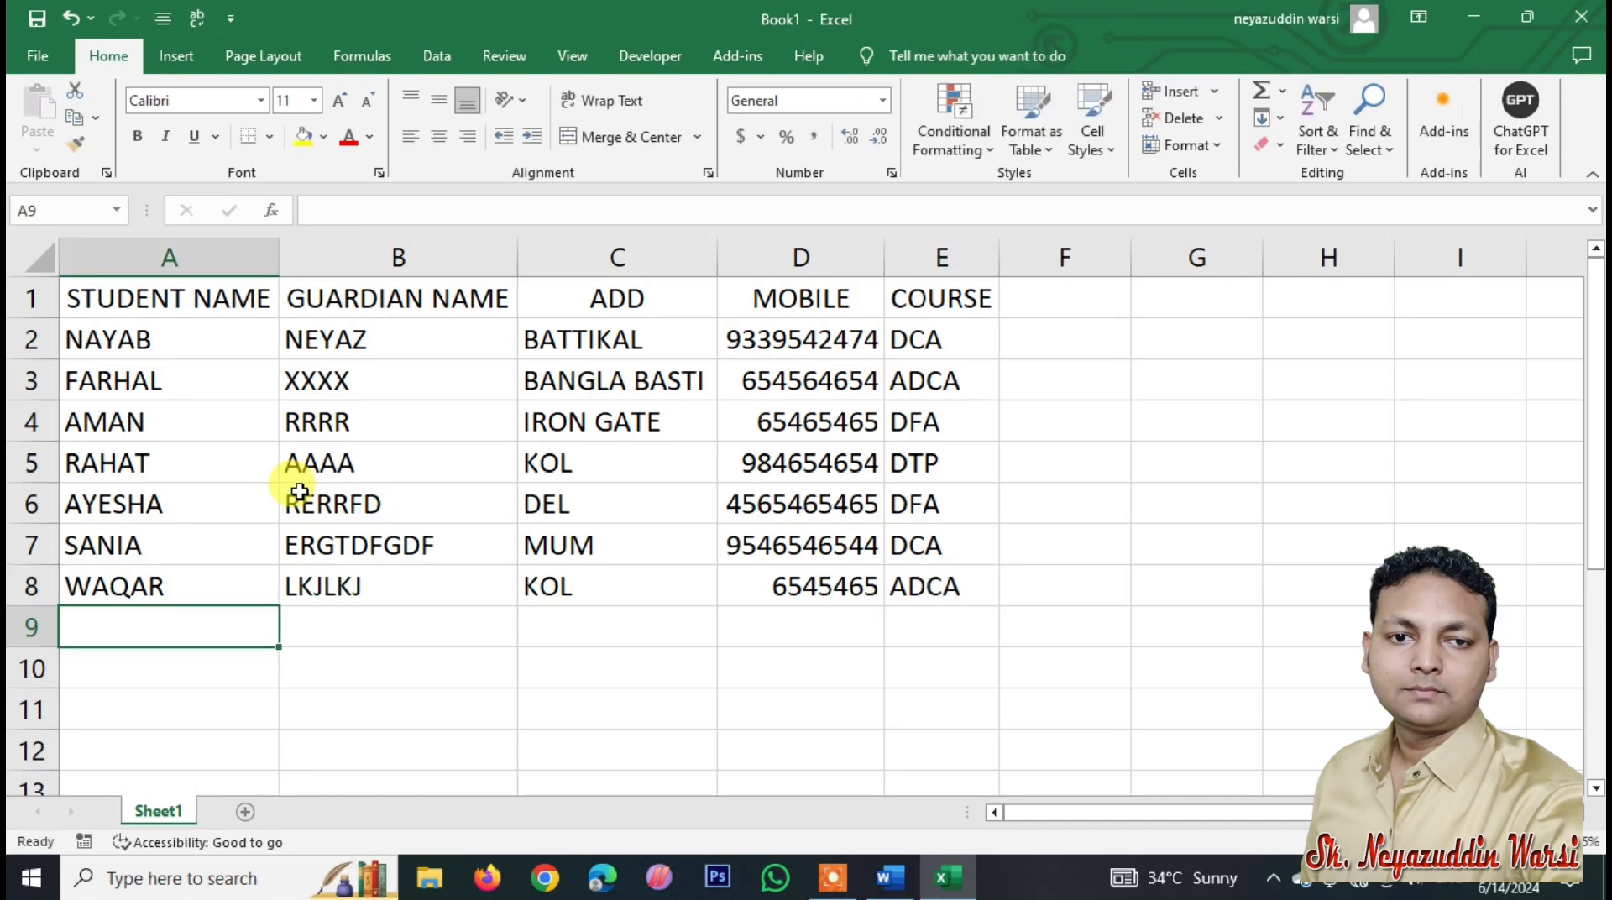
type("WASIM")
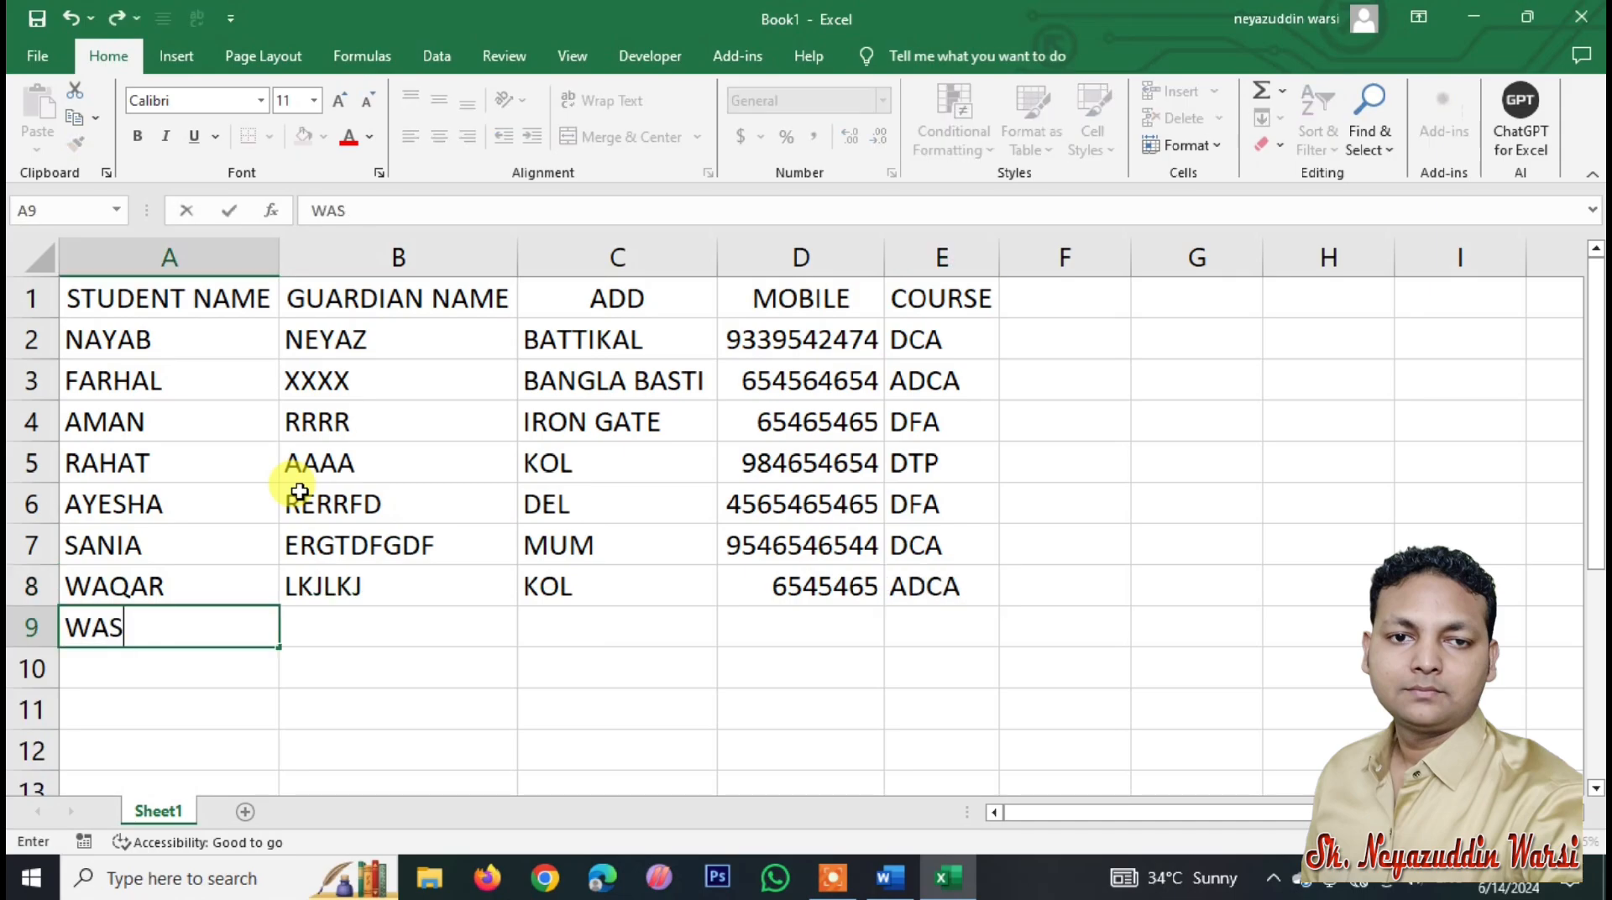
key("Tab")
type("RTGHFGHFGH")
key("Tab")
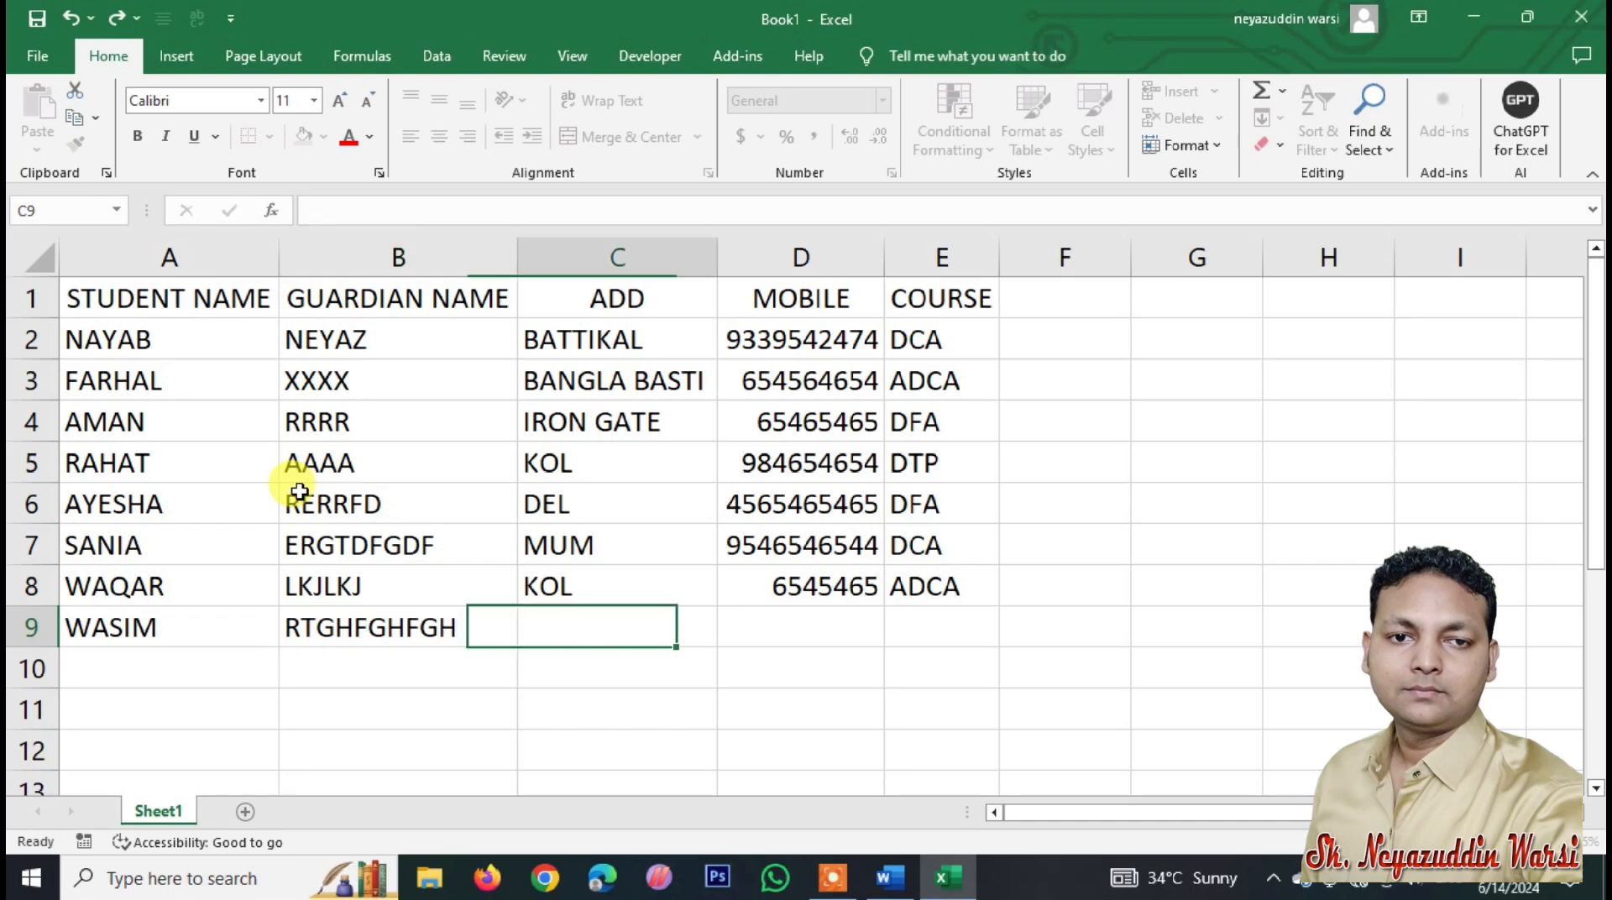
type("MUM")
key("Tab")
type("654654")
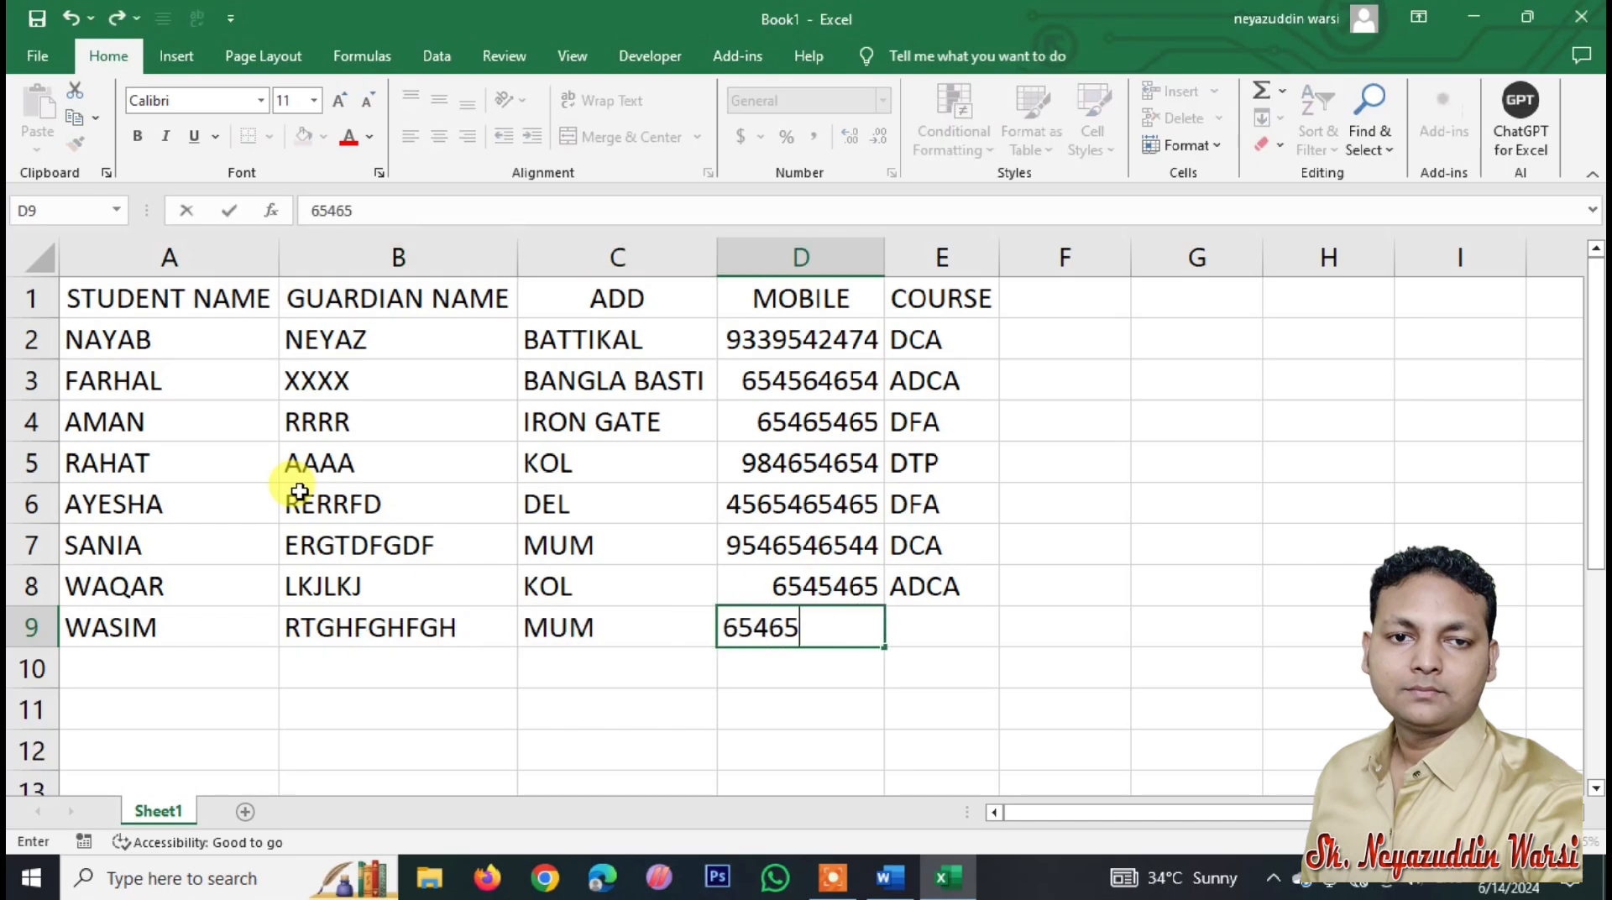
key("Tab")
type("DCA")
key("Return")
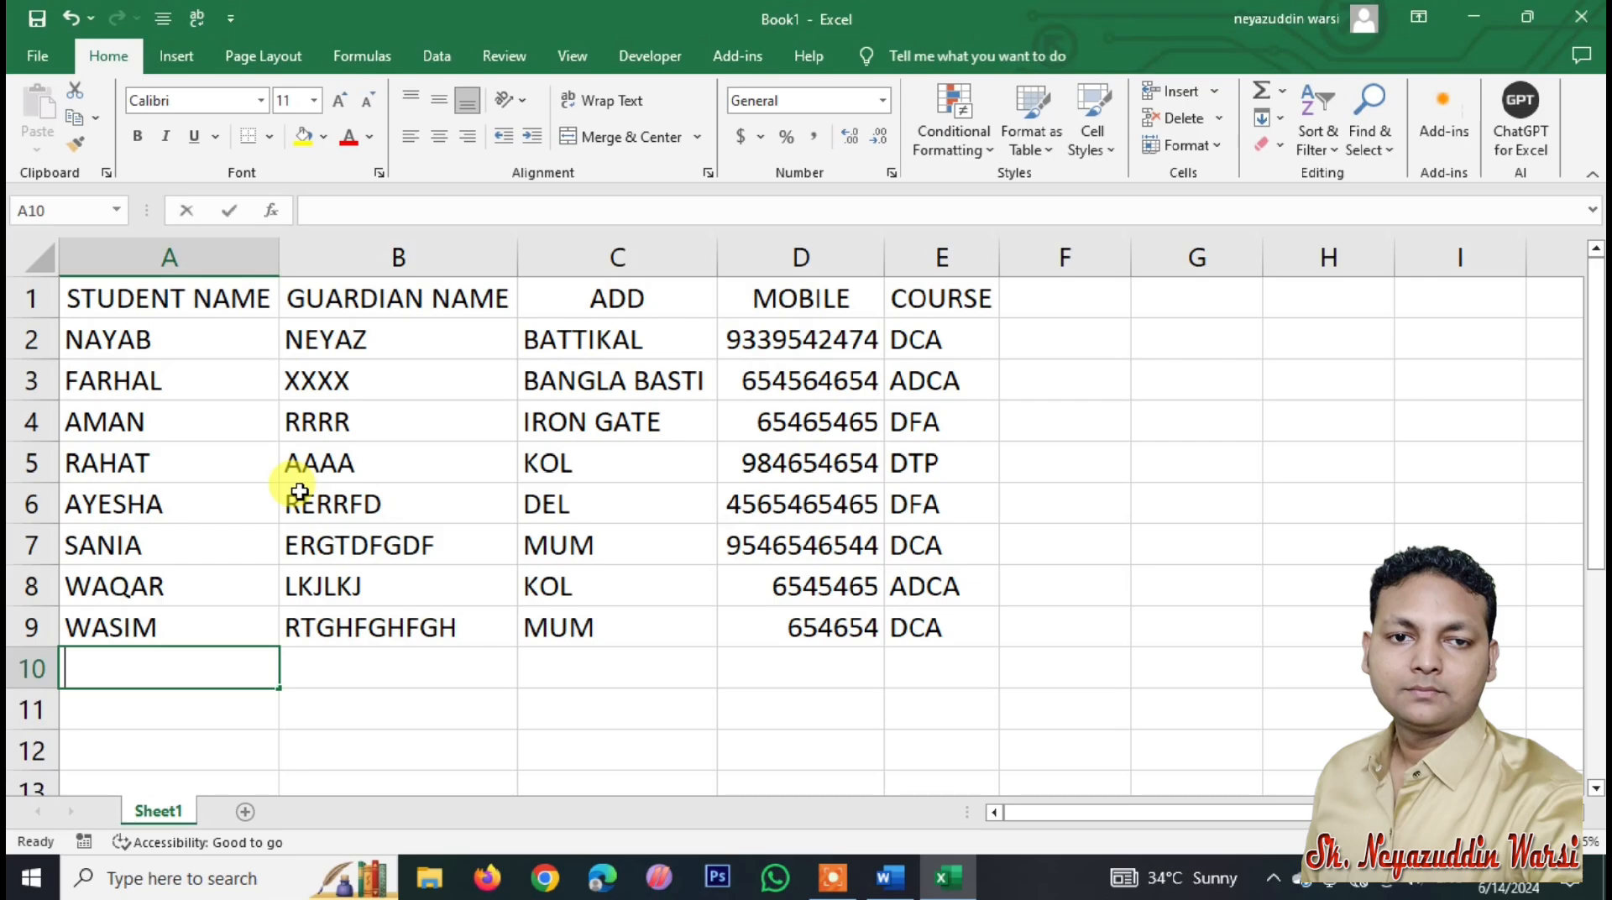
Step: Finish the table with the records for rows 10–11, with courses DCA and ADCA
type("EED")
key("BackSpace")
key("BackSpace")
key("BackSpace")
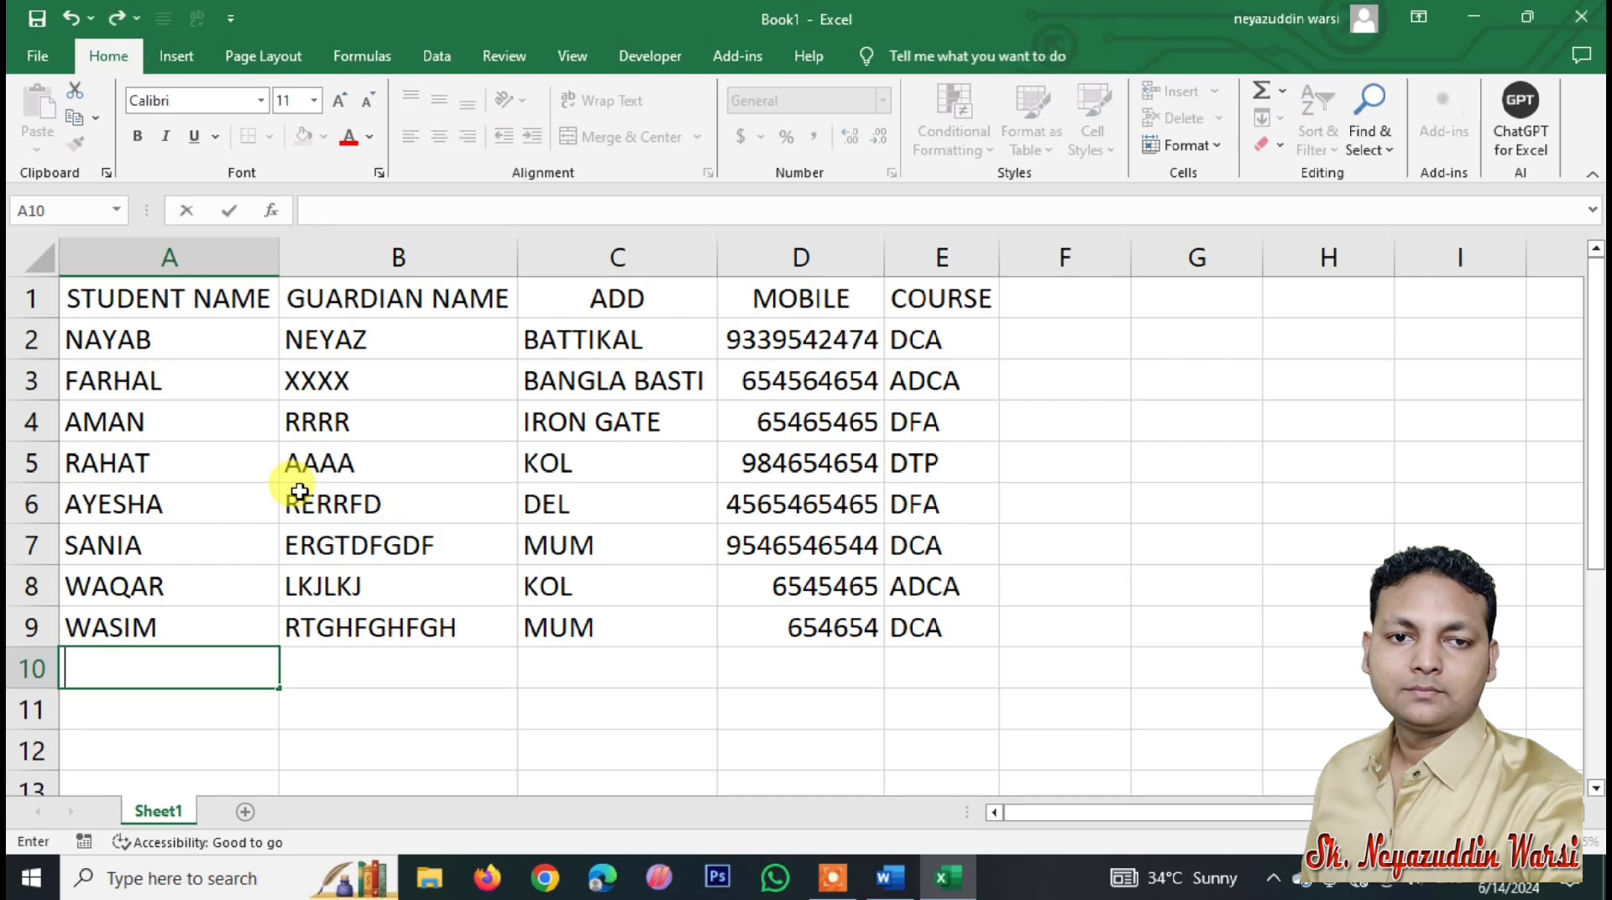
type("JAEW")
key("BackSpace")
type("WED")
key("Tab")
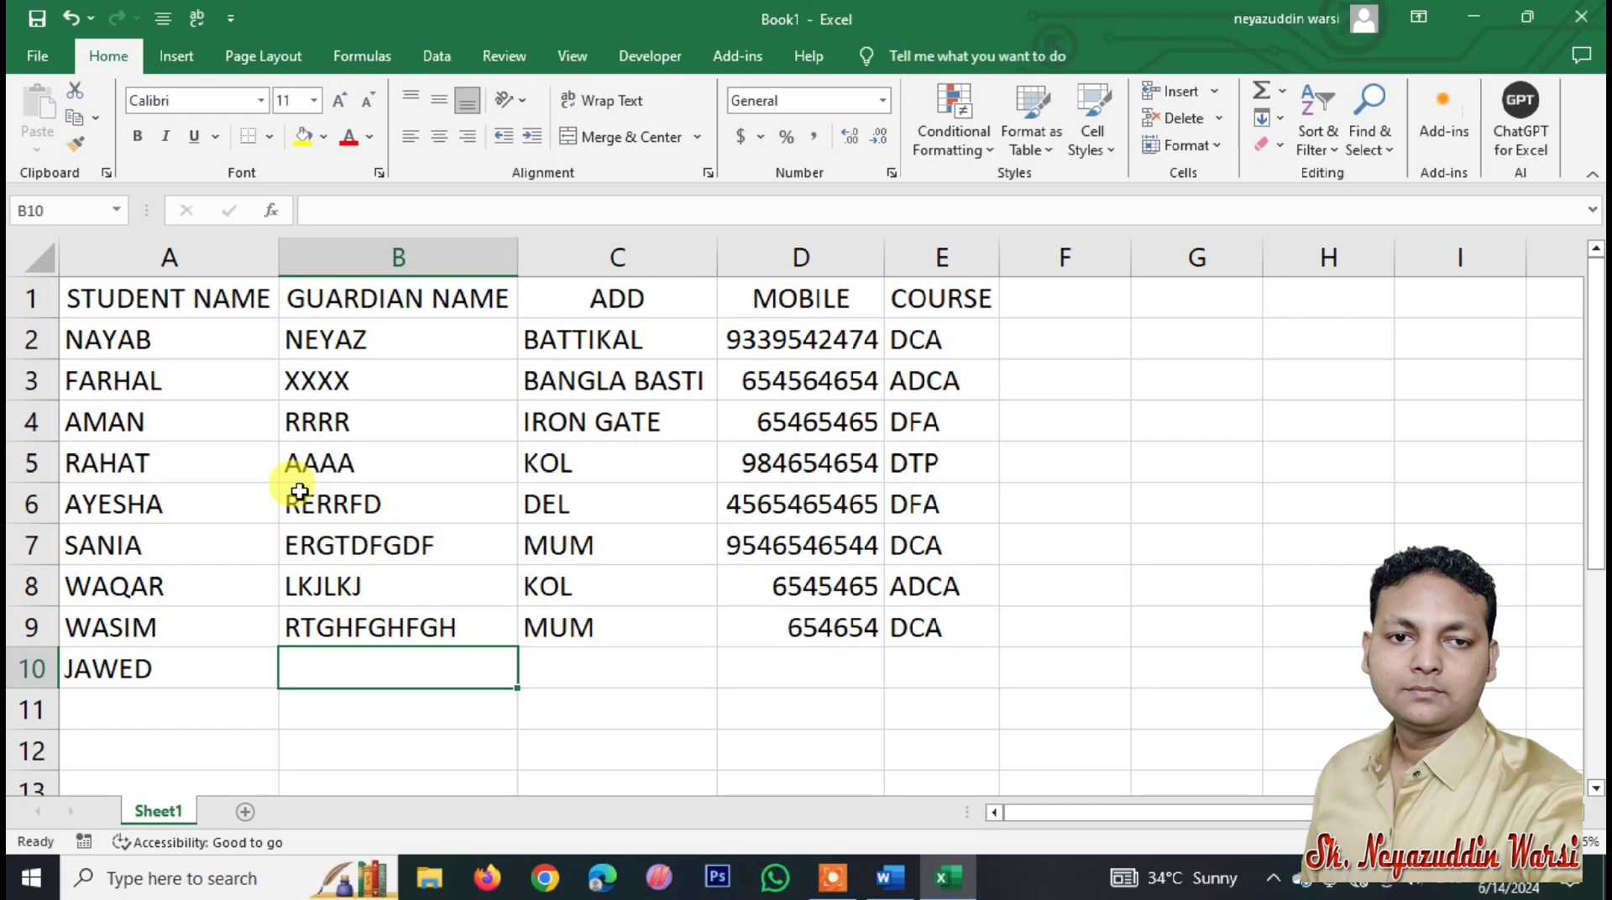
type("LKJJKL")
key("Tab")
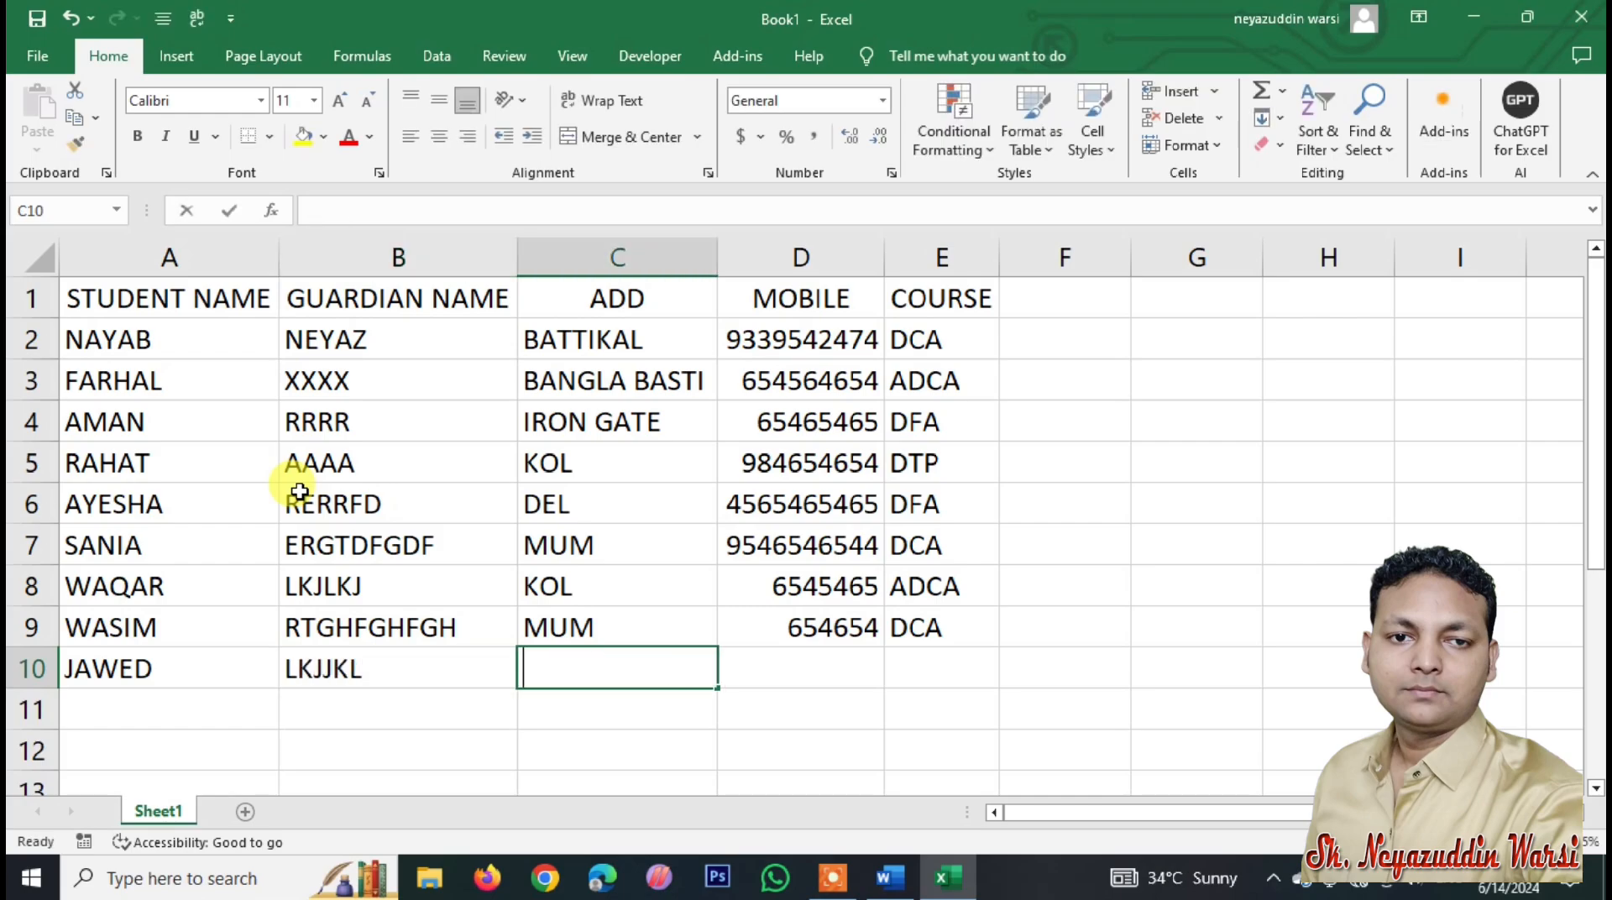
type("DEL")
key("Tab")
type("6545646")
key("Tab")
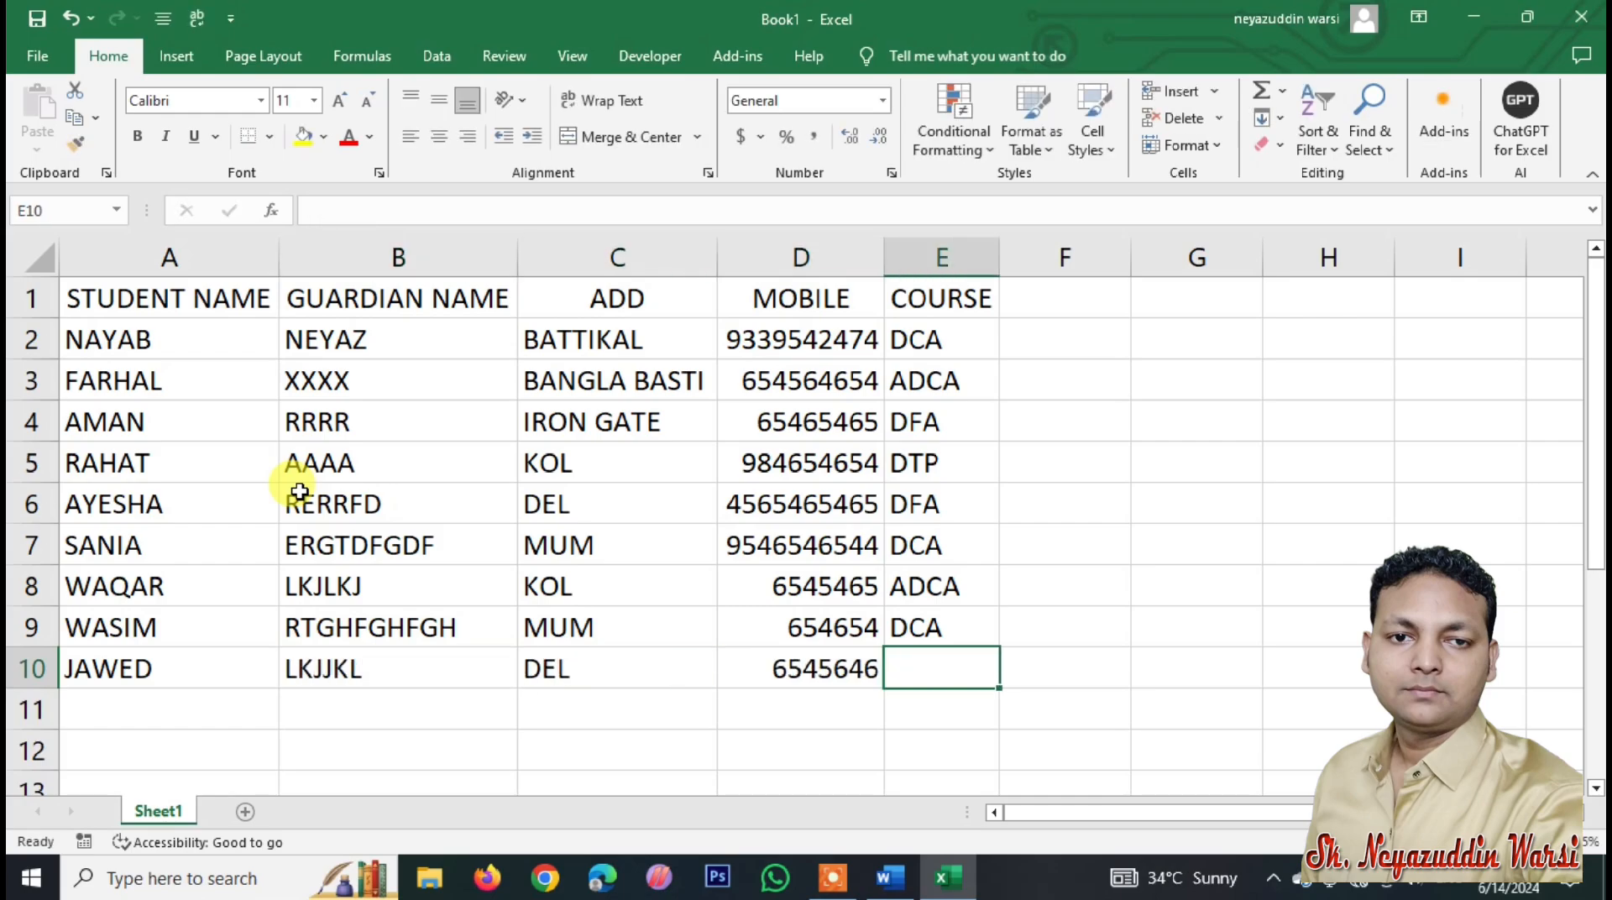
type("DCA")
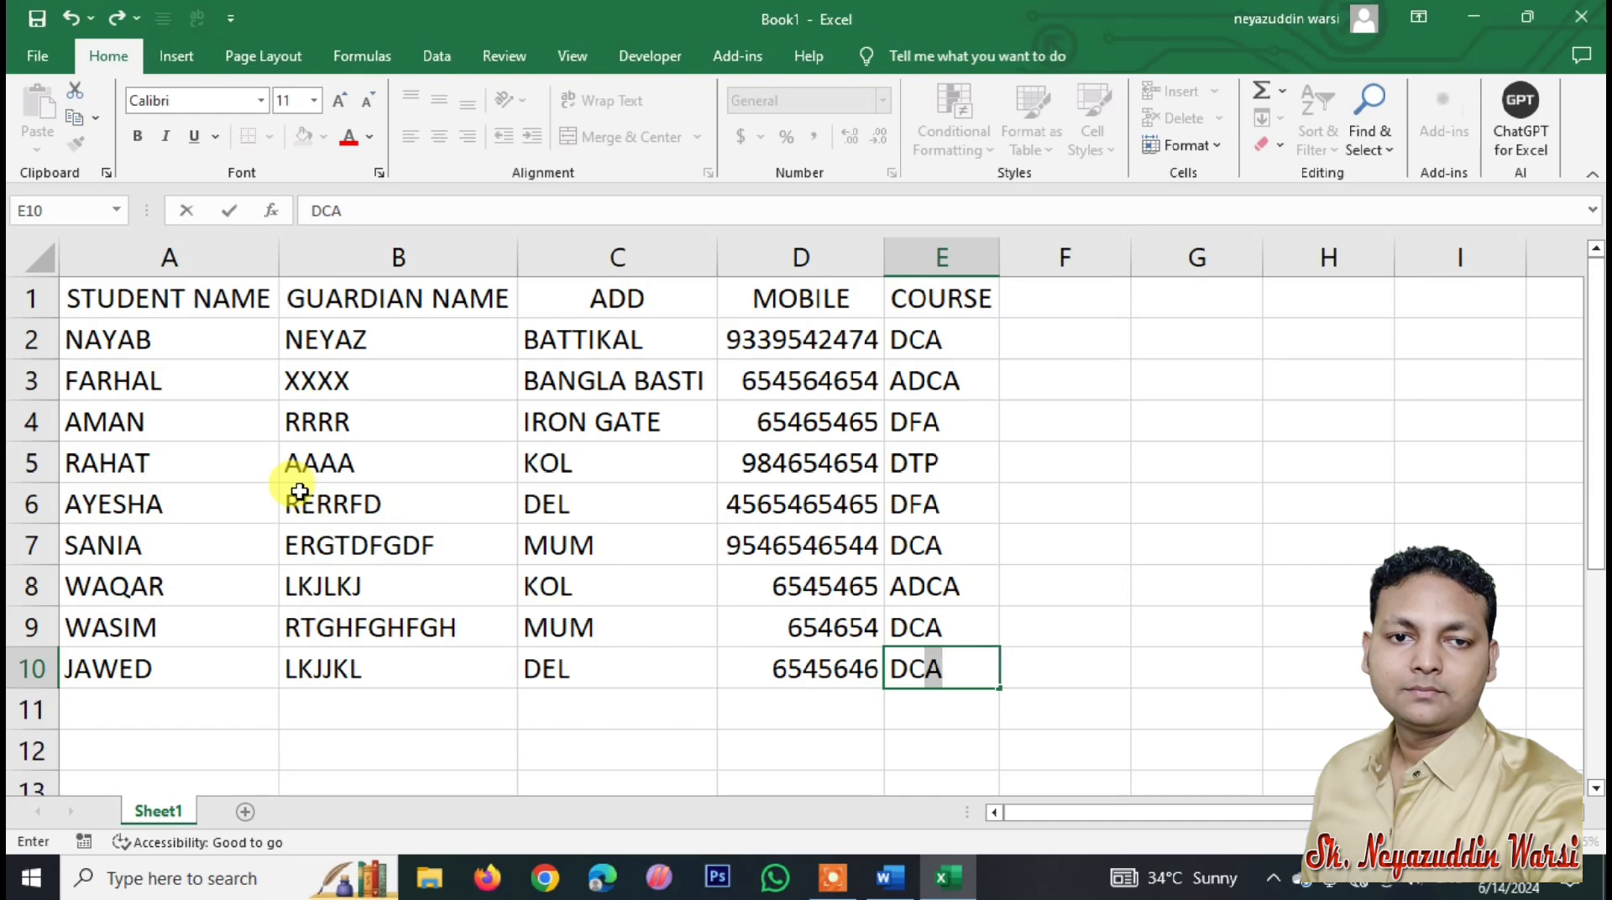
key("Return")
type("JUNAID")
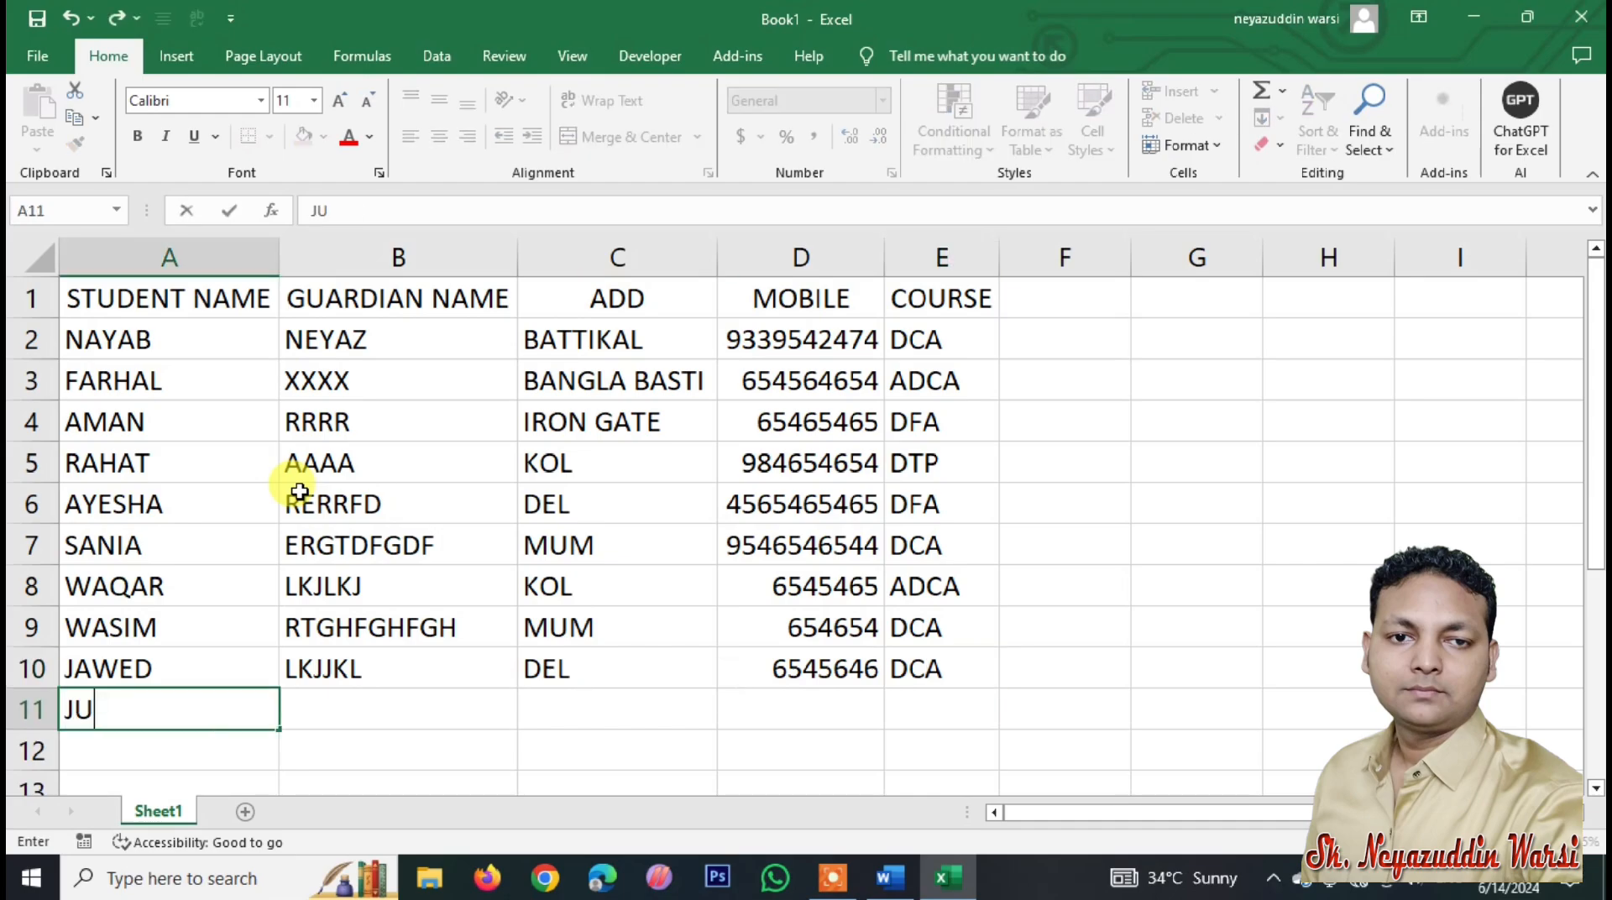
key("Tab")
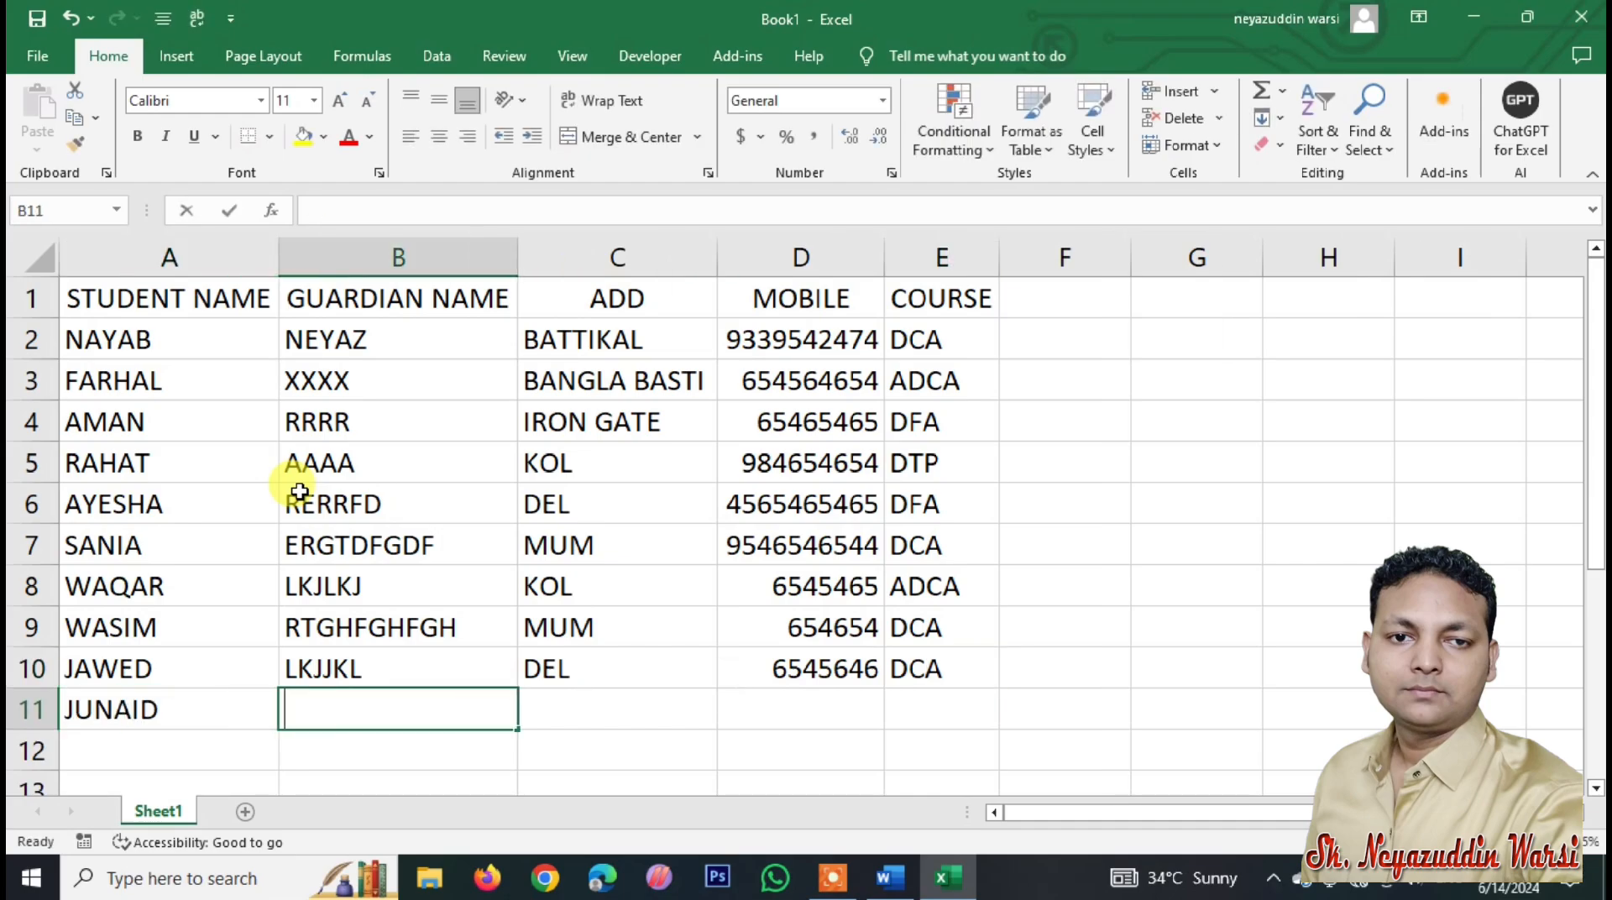
type("LKJLKJ")
key("Tab")
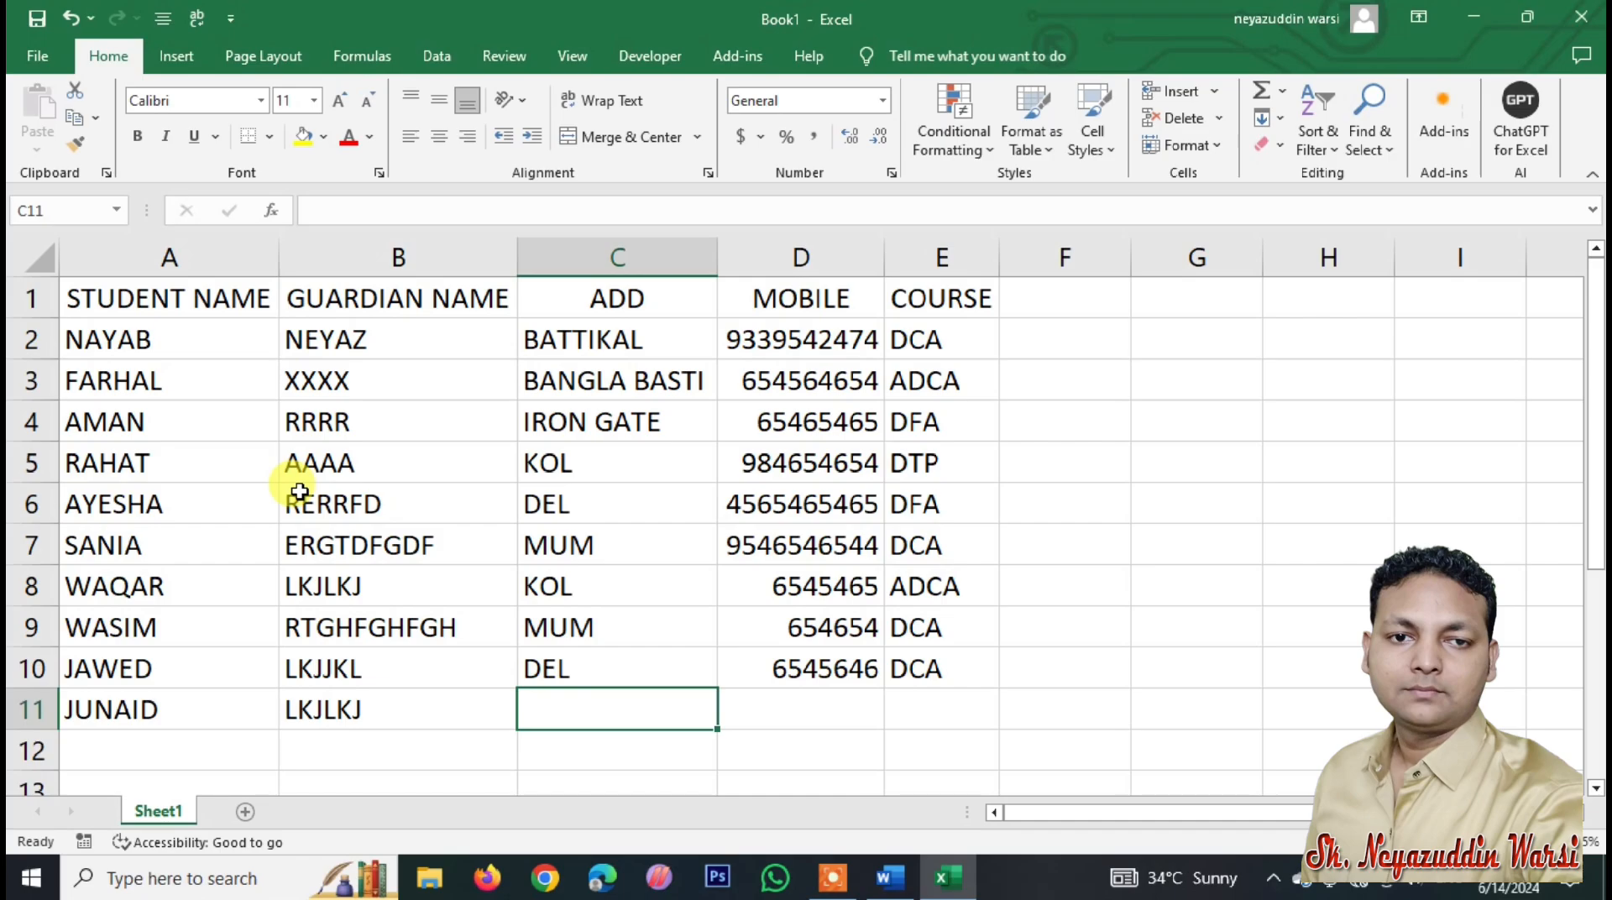
type("KOL")
key("Tab")
type("654654")
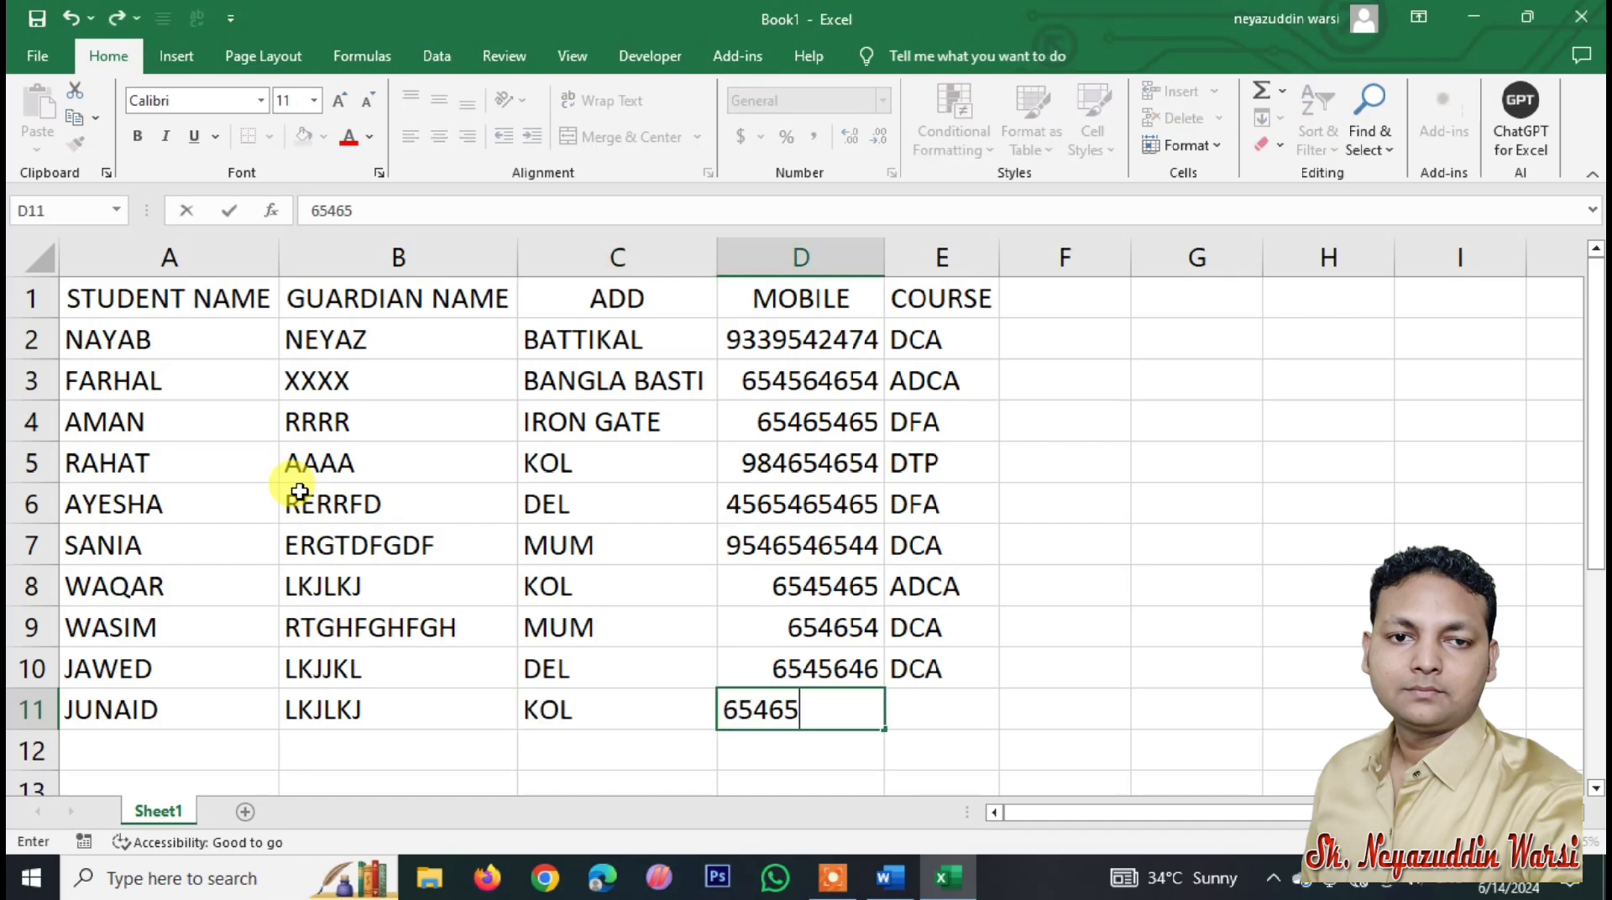
key("Tab")
type("ADCA")
key("Return")
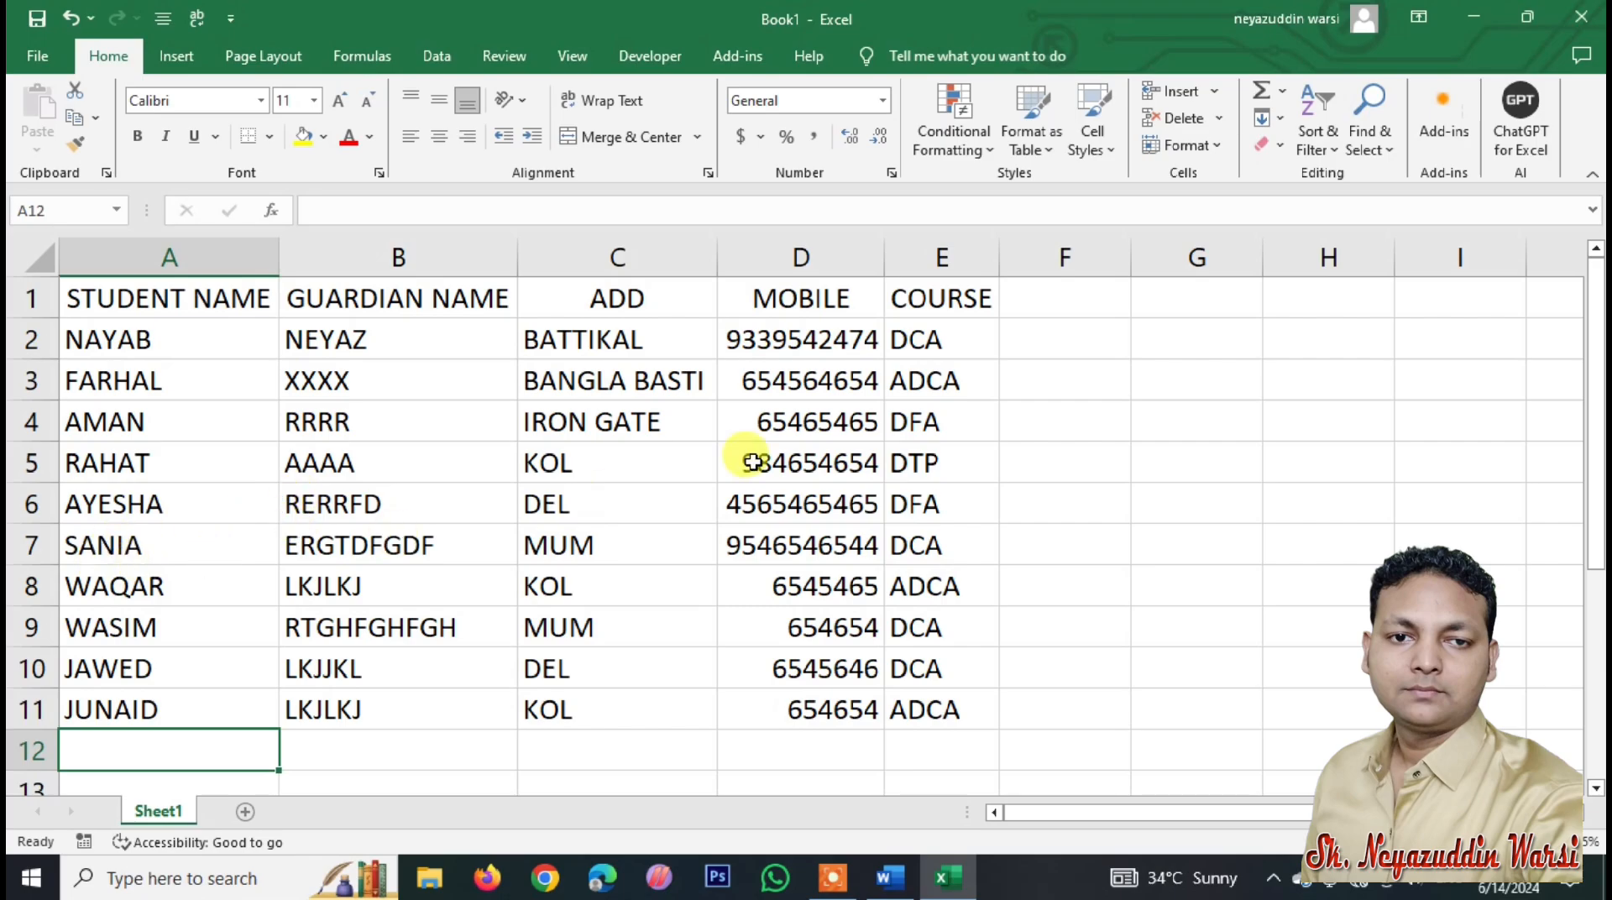
Step: Use Save As with Browse to save the workbook on the Desktop as IDCARDDD.xlsx
left_click(44, 64)
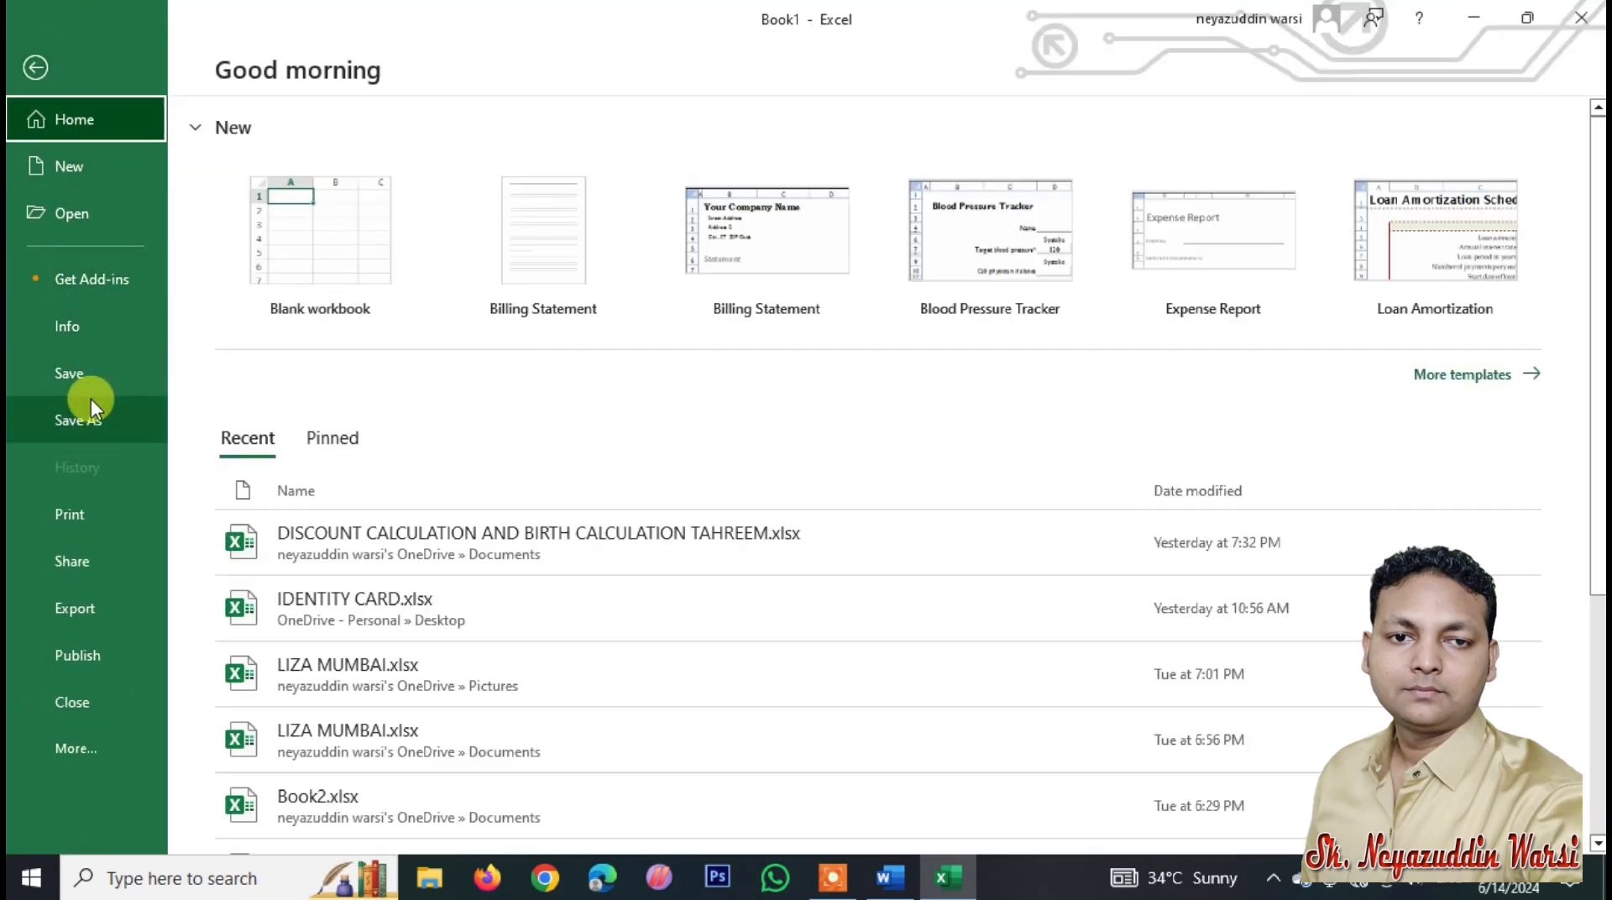
left_click(82, 369)
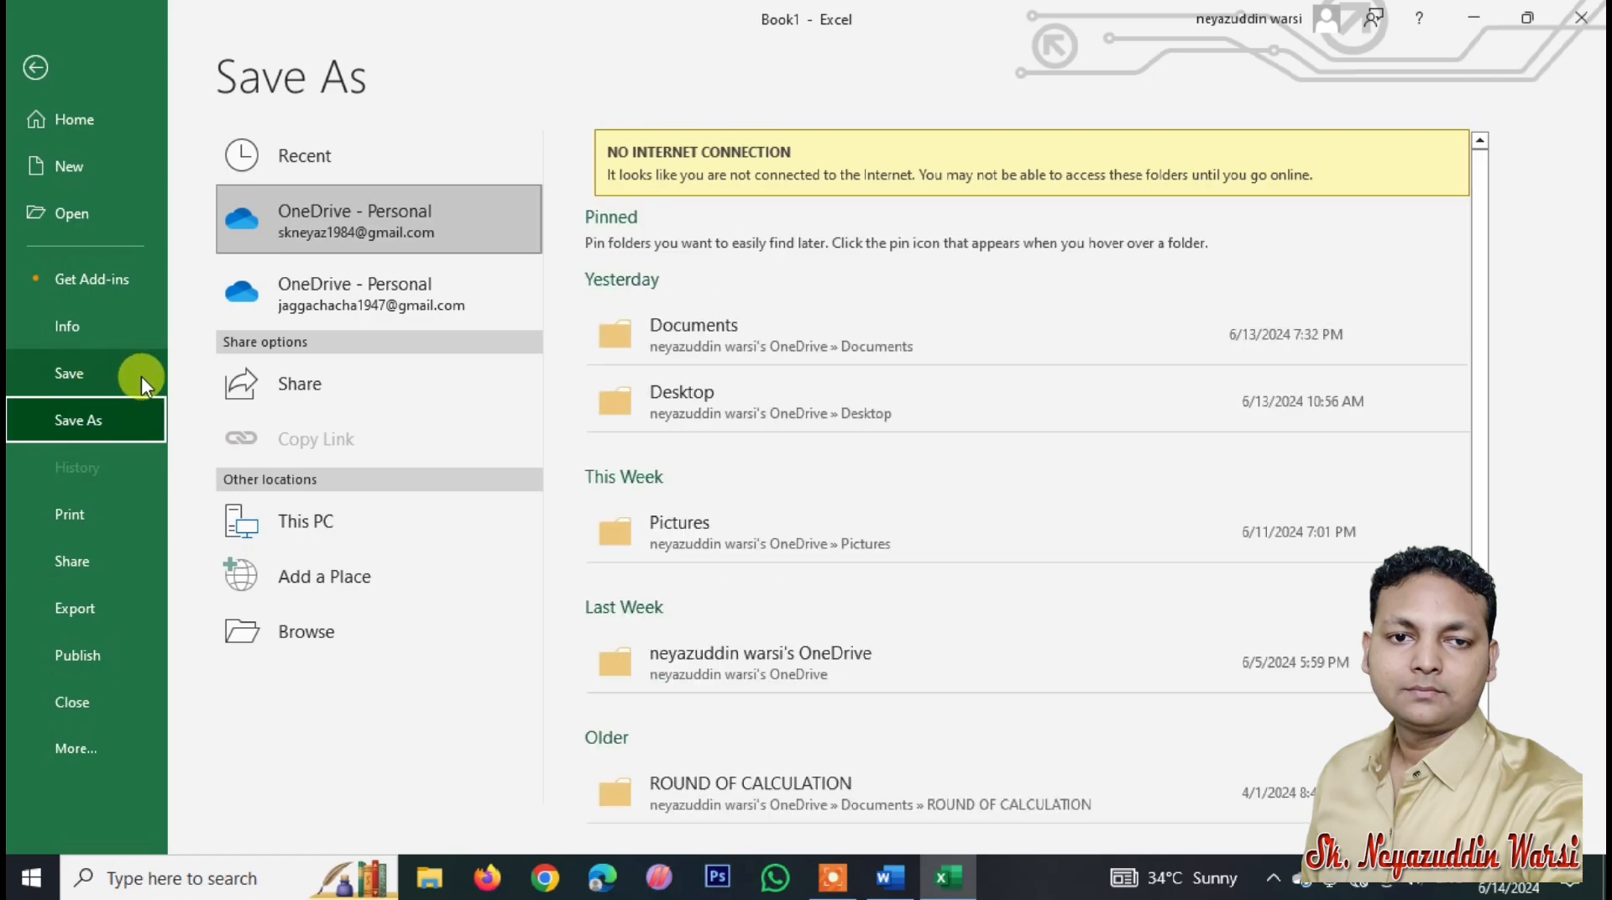
left_click(336, 645)
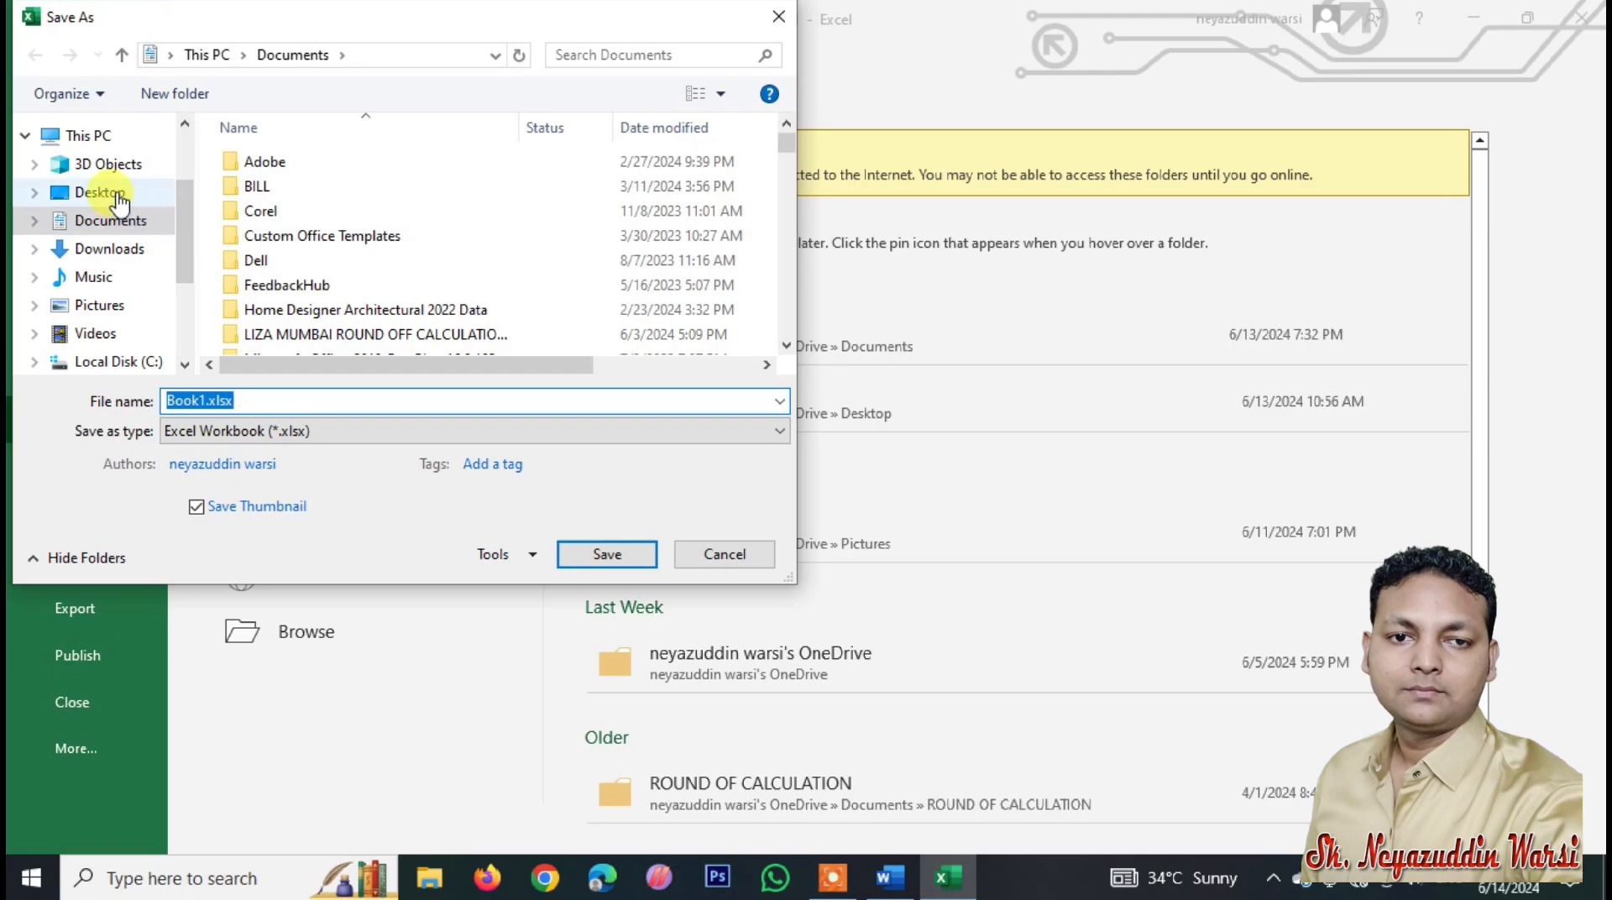
left_click(118, 199)
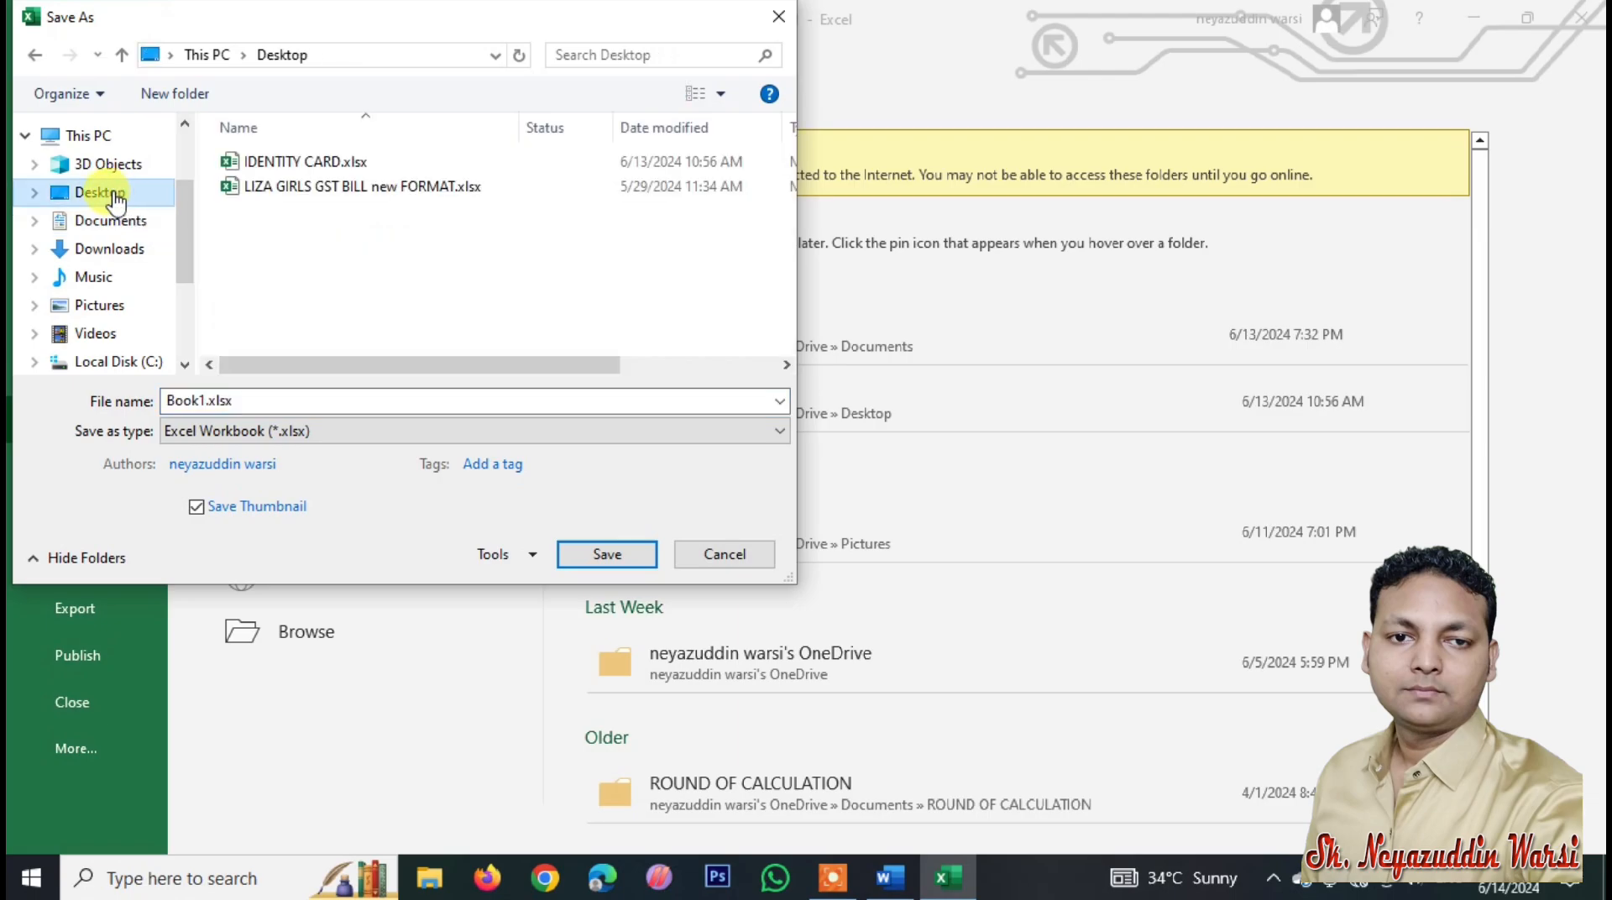
double_click(256, 401)
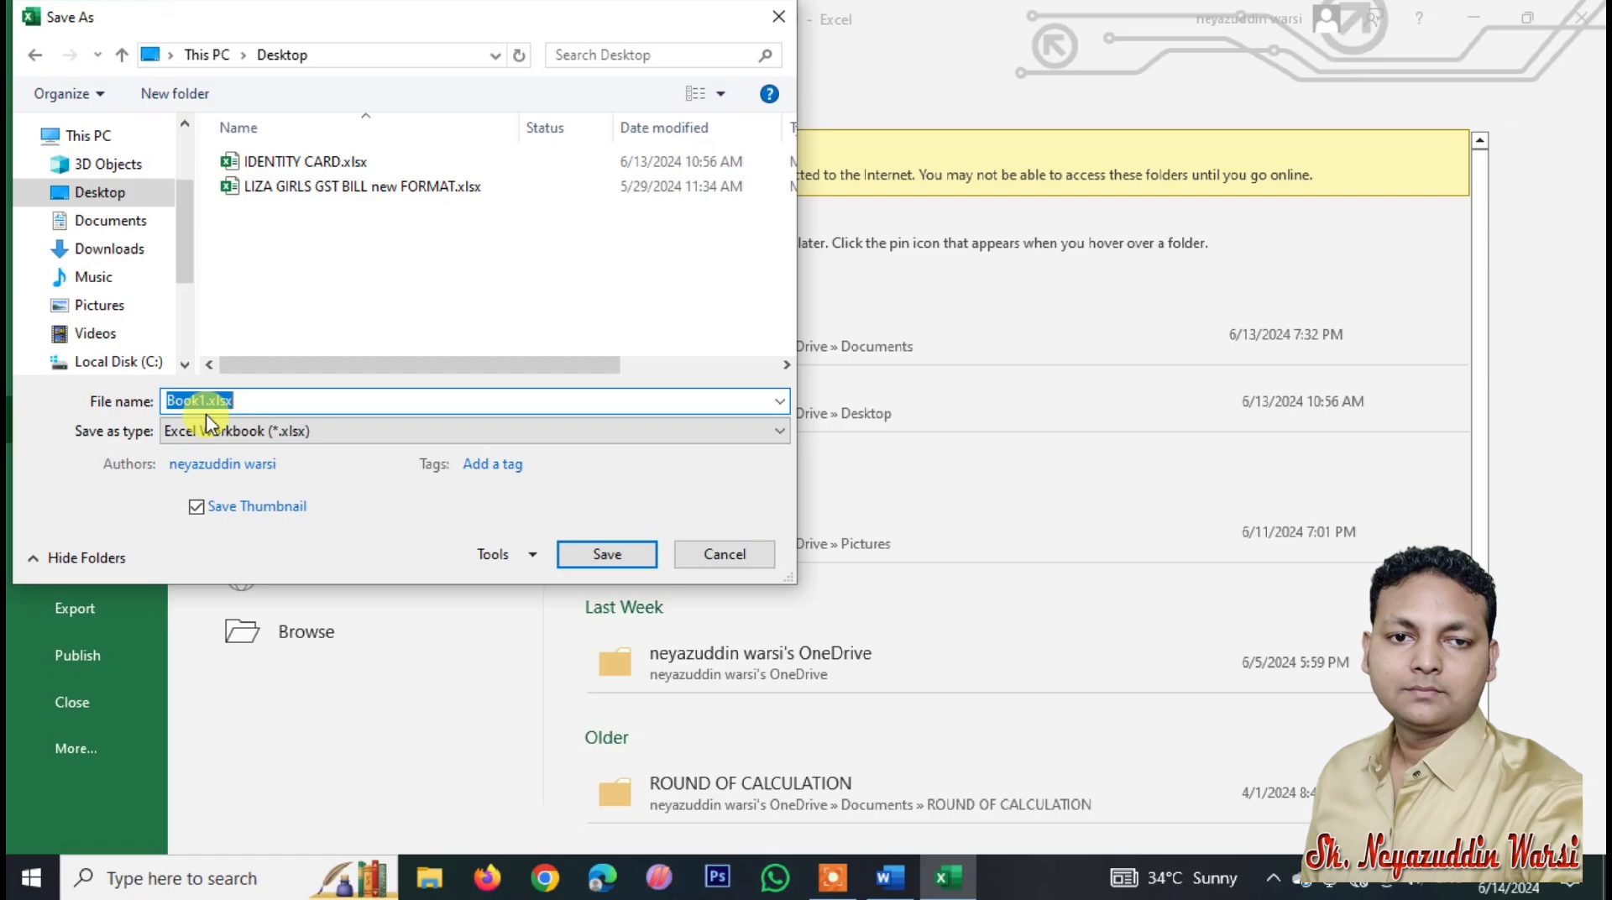
type("IDCARDDD")
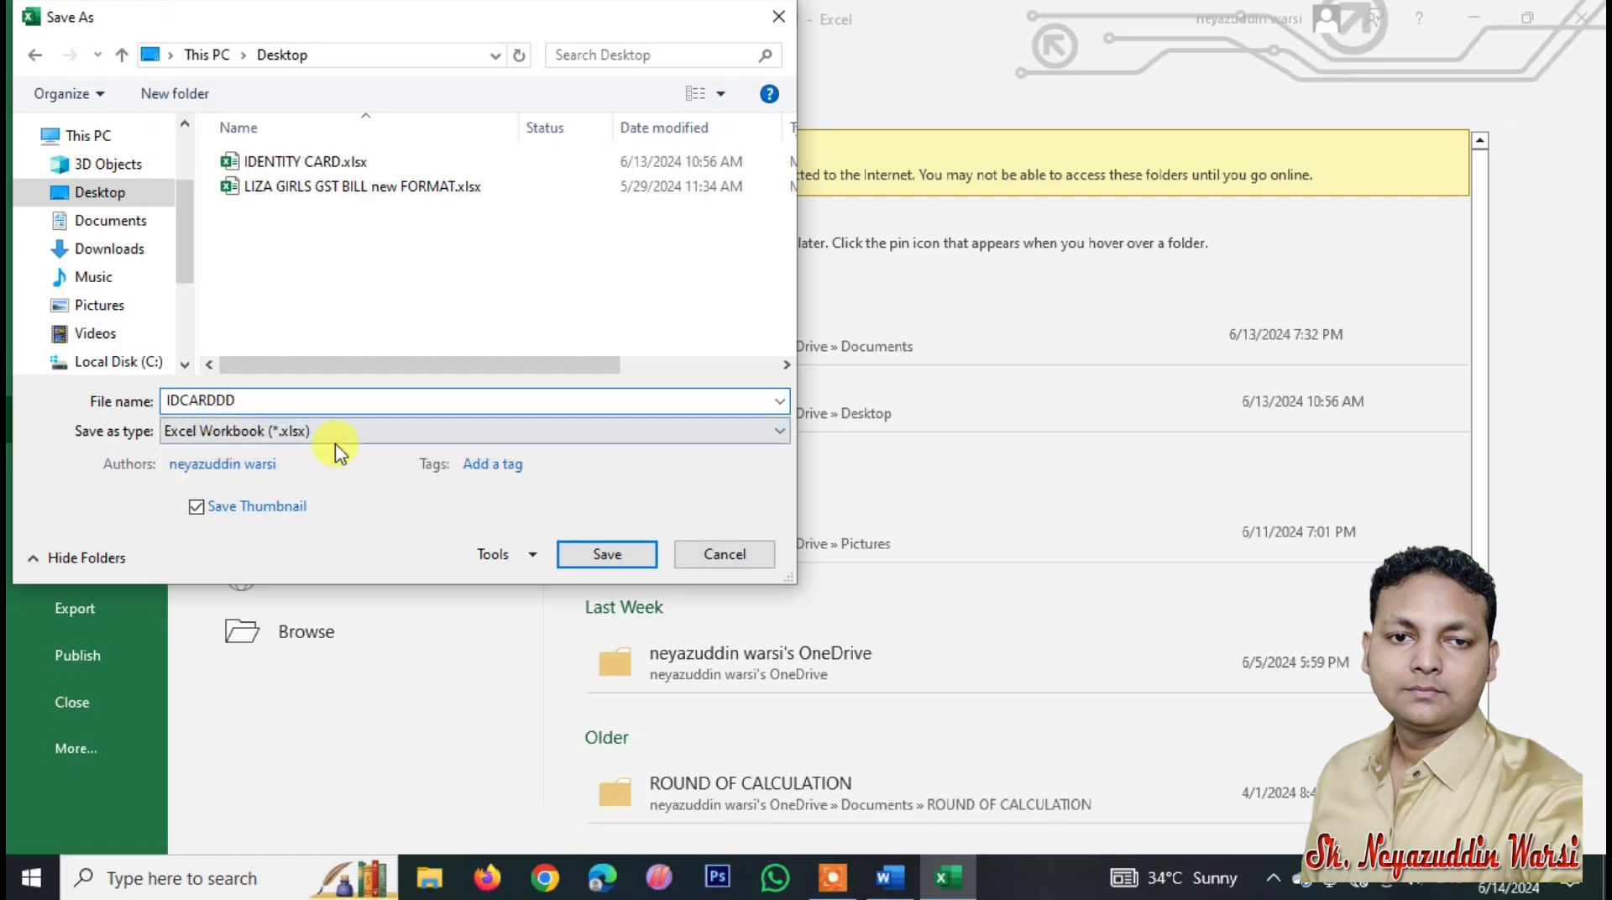
left_click(604, 555)
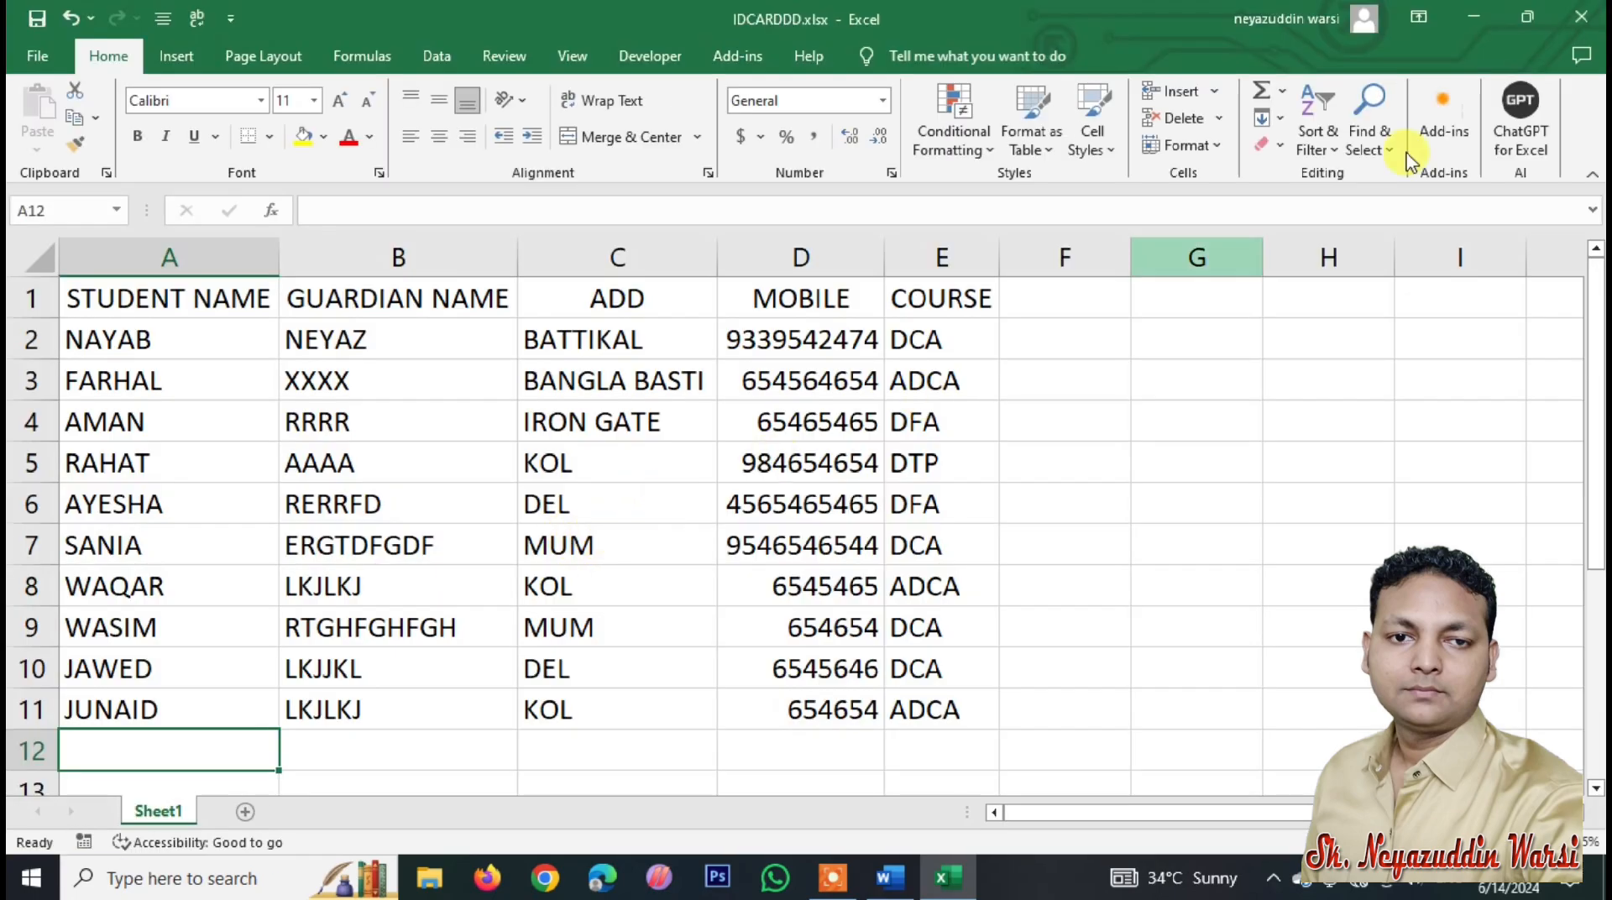
Step: Close Excel and create a new blank Word document, Document2
left_click(1559, 22)
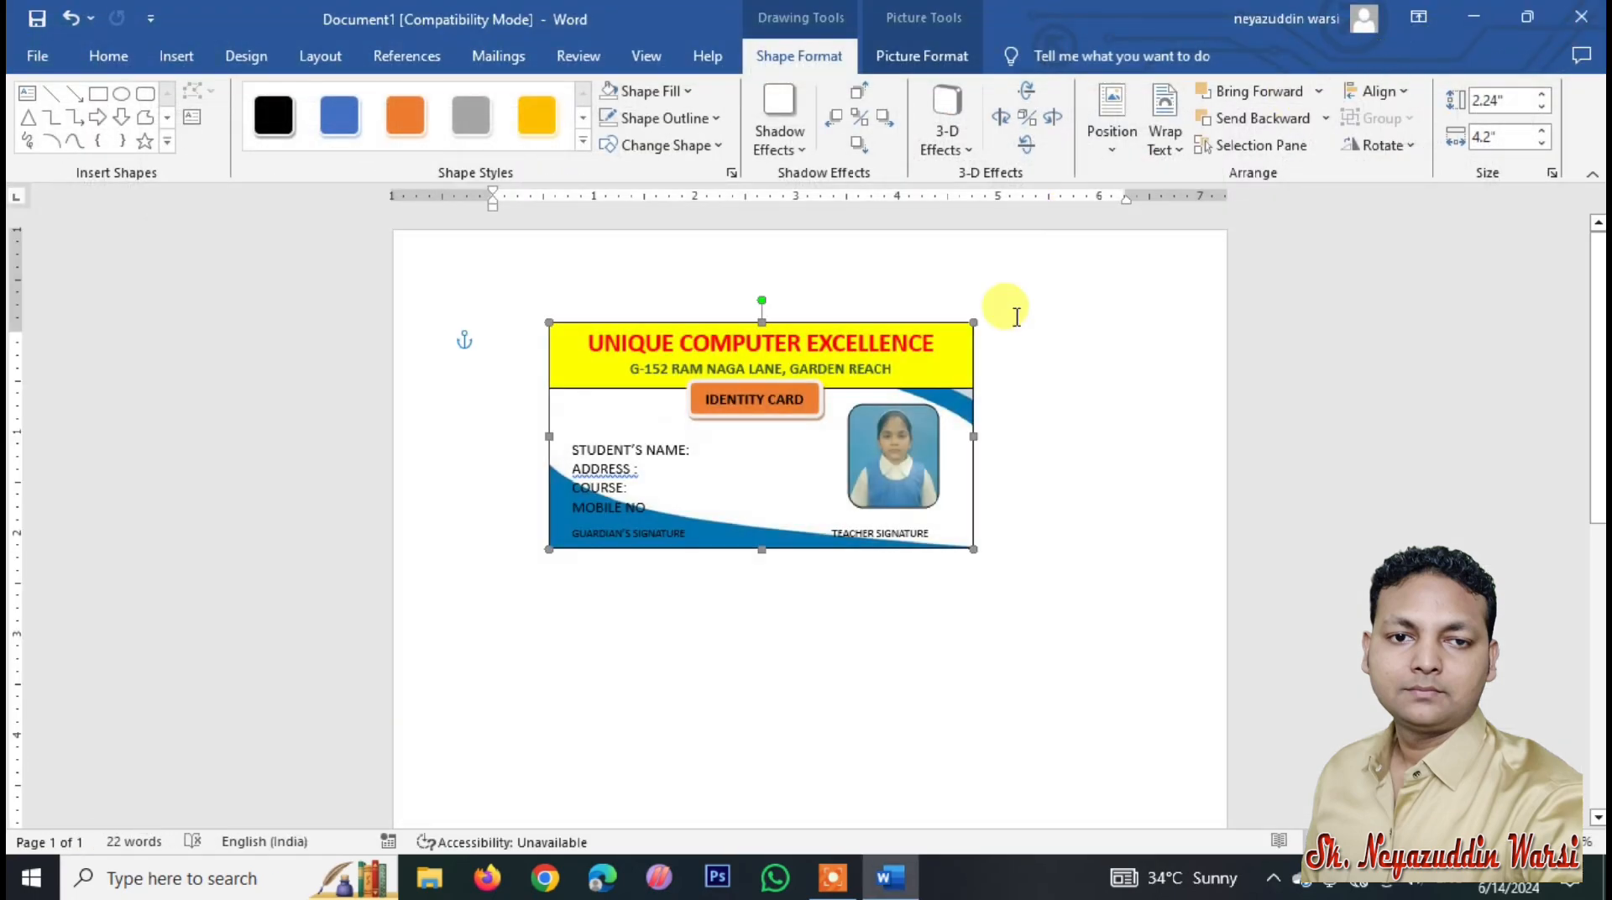
left_click(38, 59)
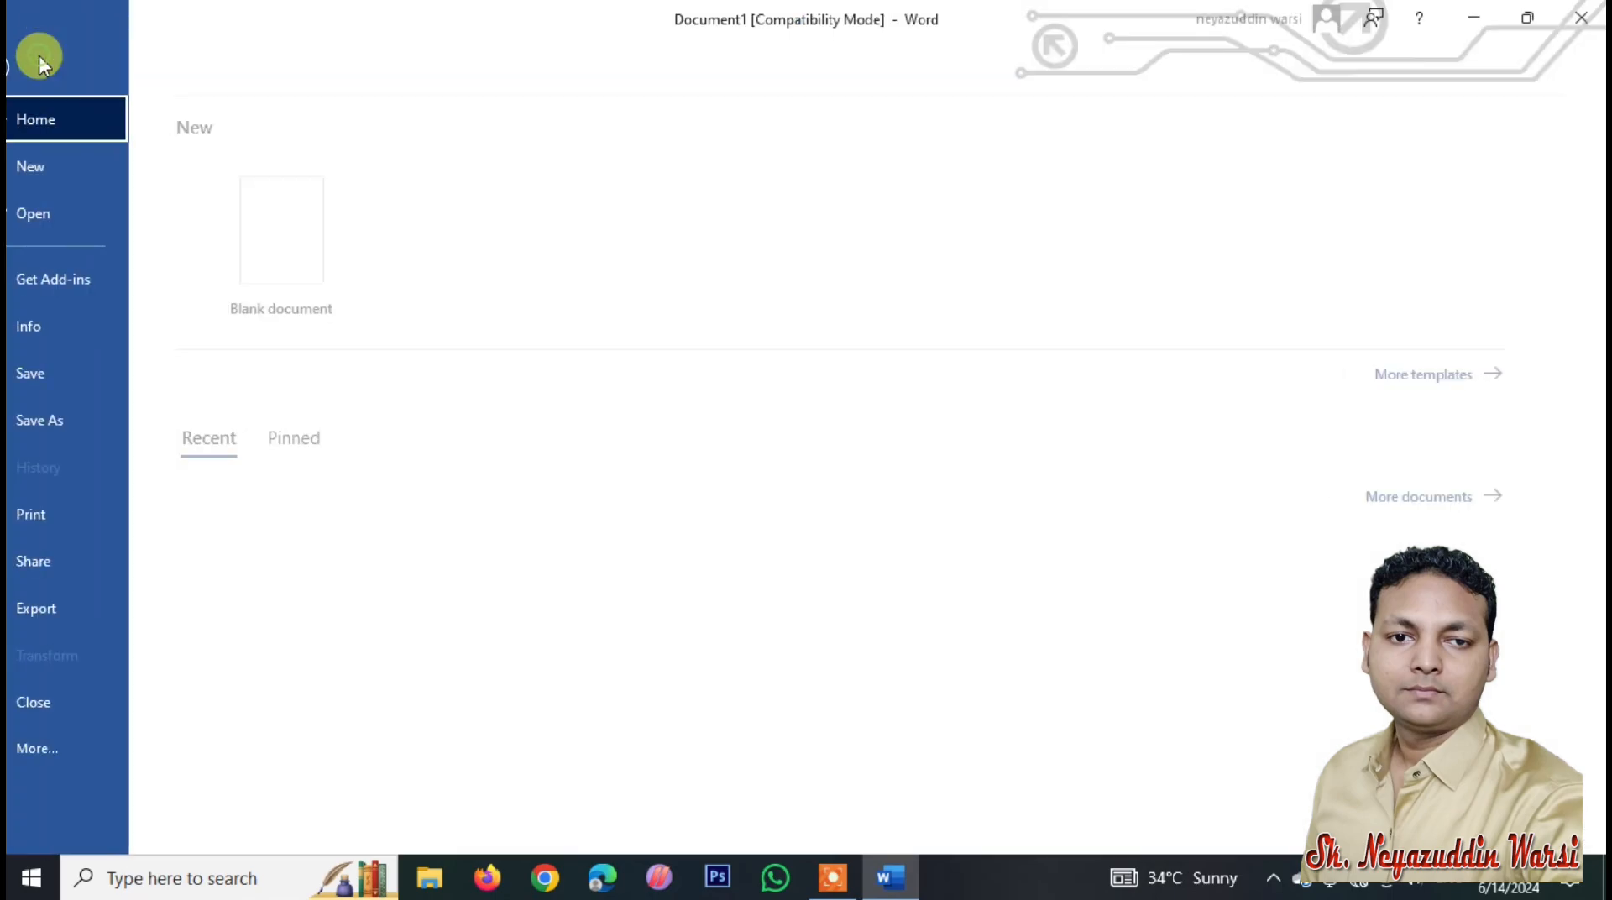
left_click(69, 175)
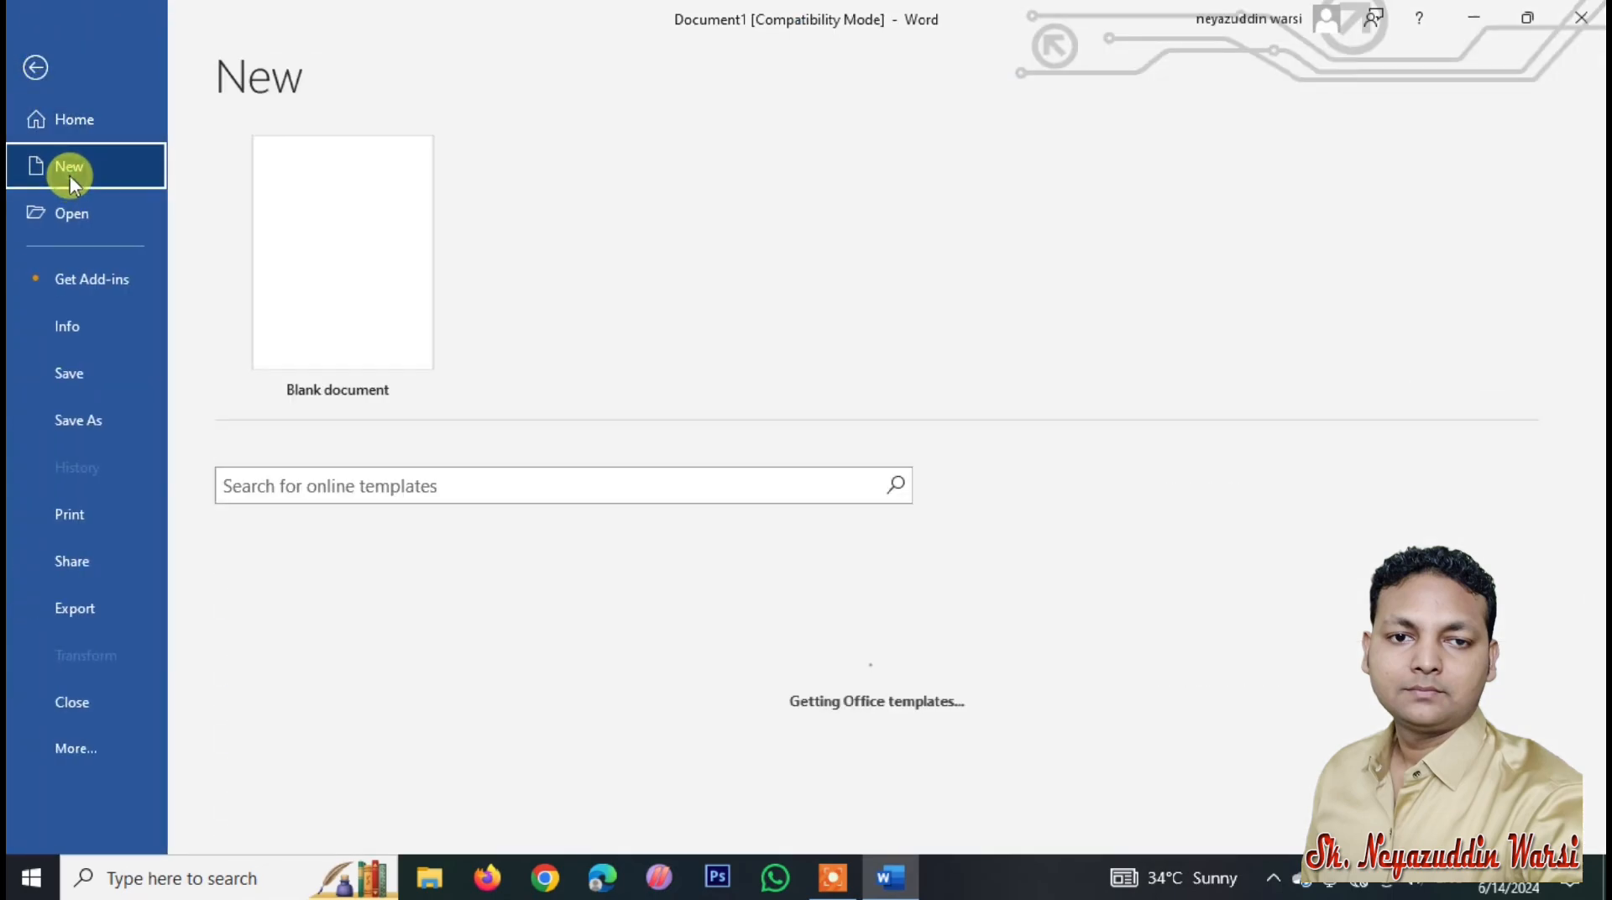
left_click(346, 306)
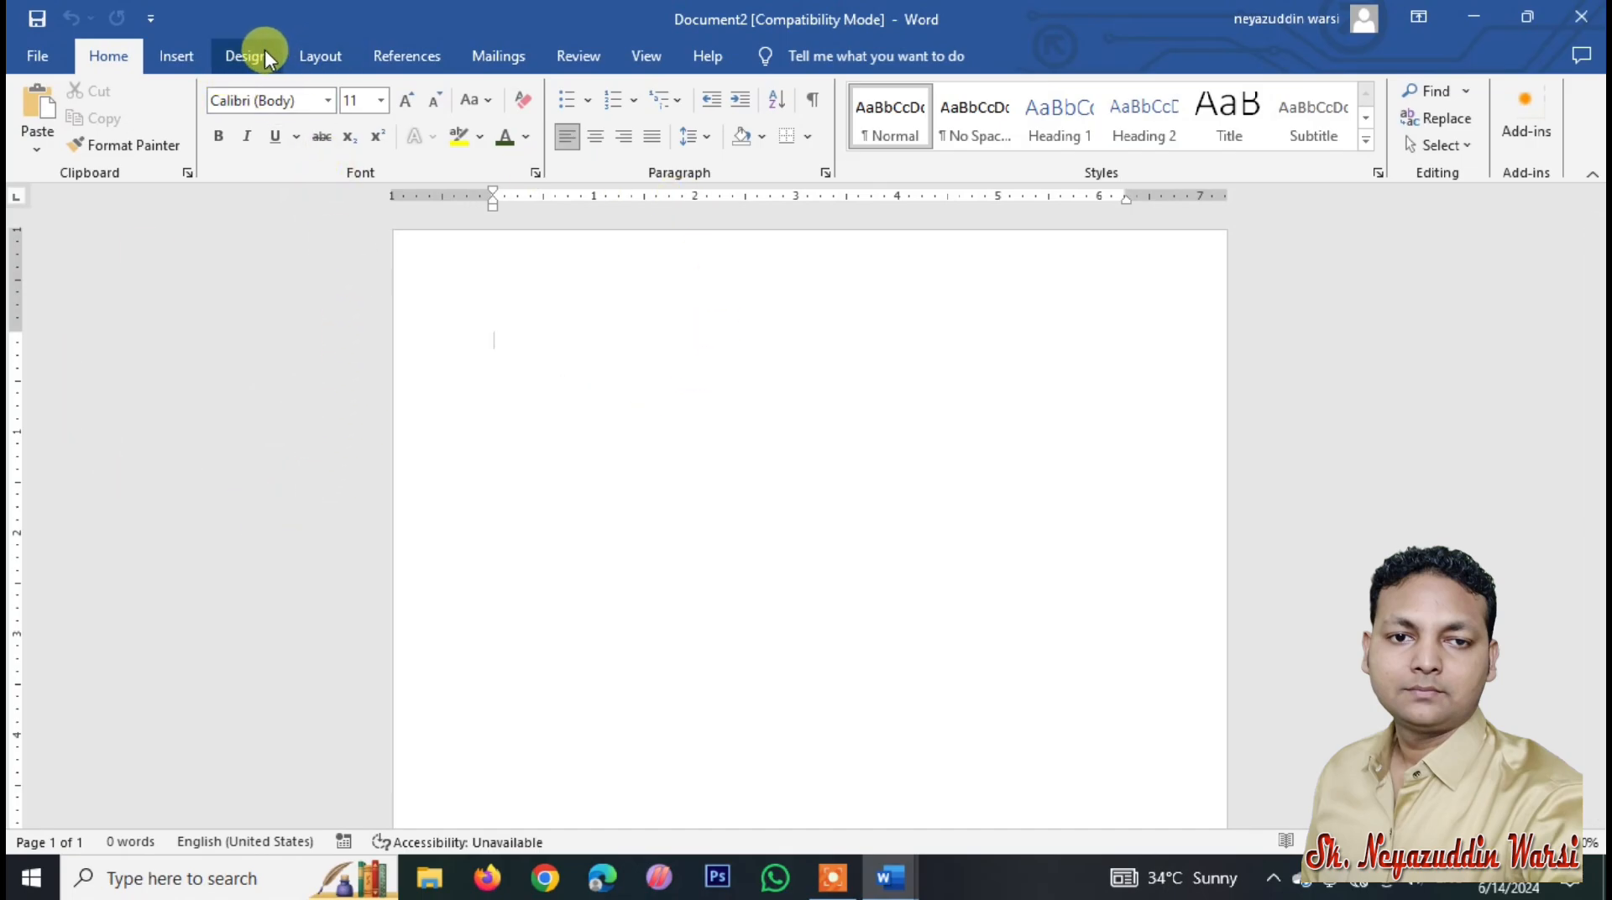
Step: Set Top, Bottom, Left and Right margins to 0.5" and confirm the A4 paper size
left_click(330, 58)
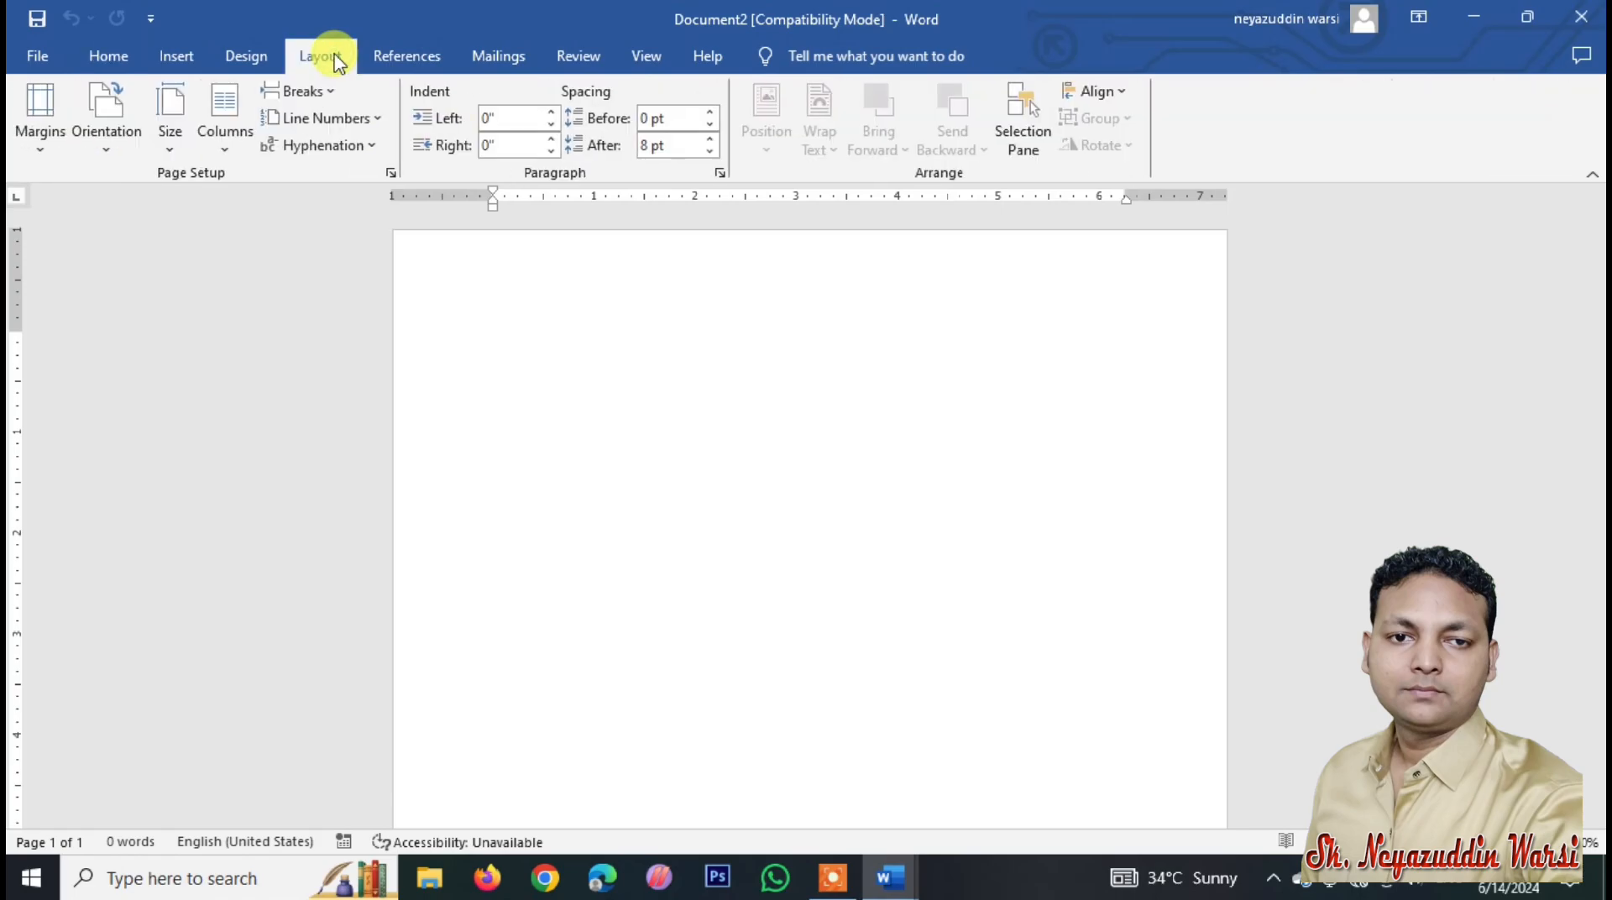
left_click(42, 151)
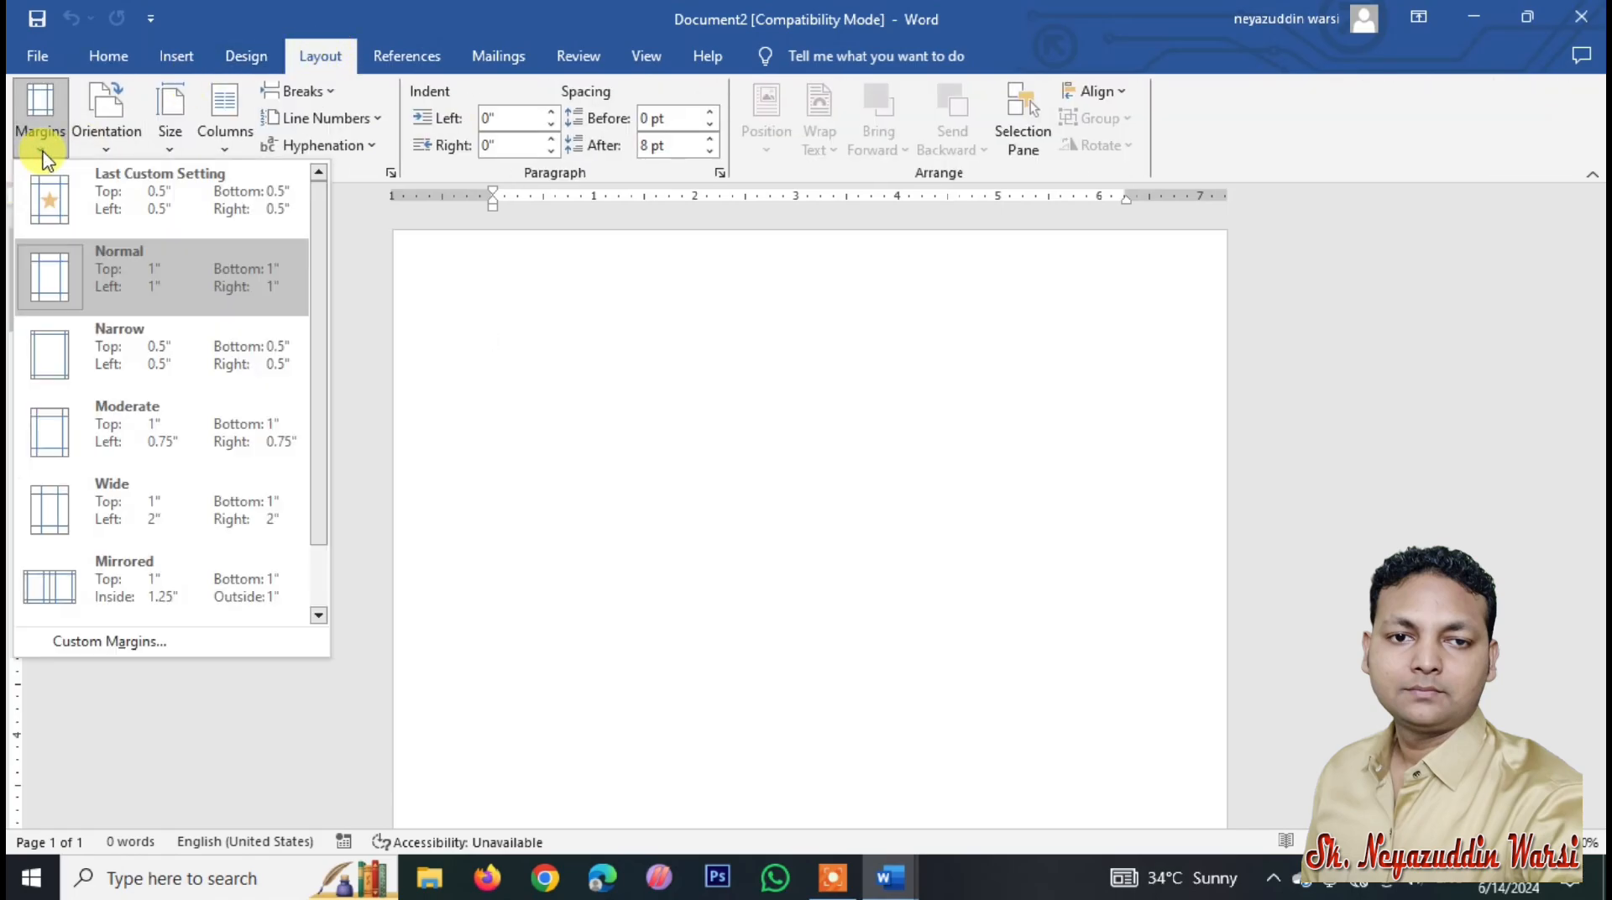
left_click(115, 643)
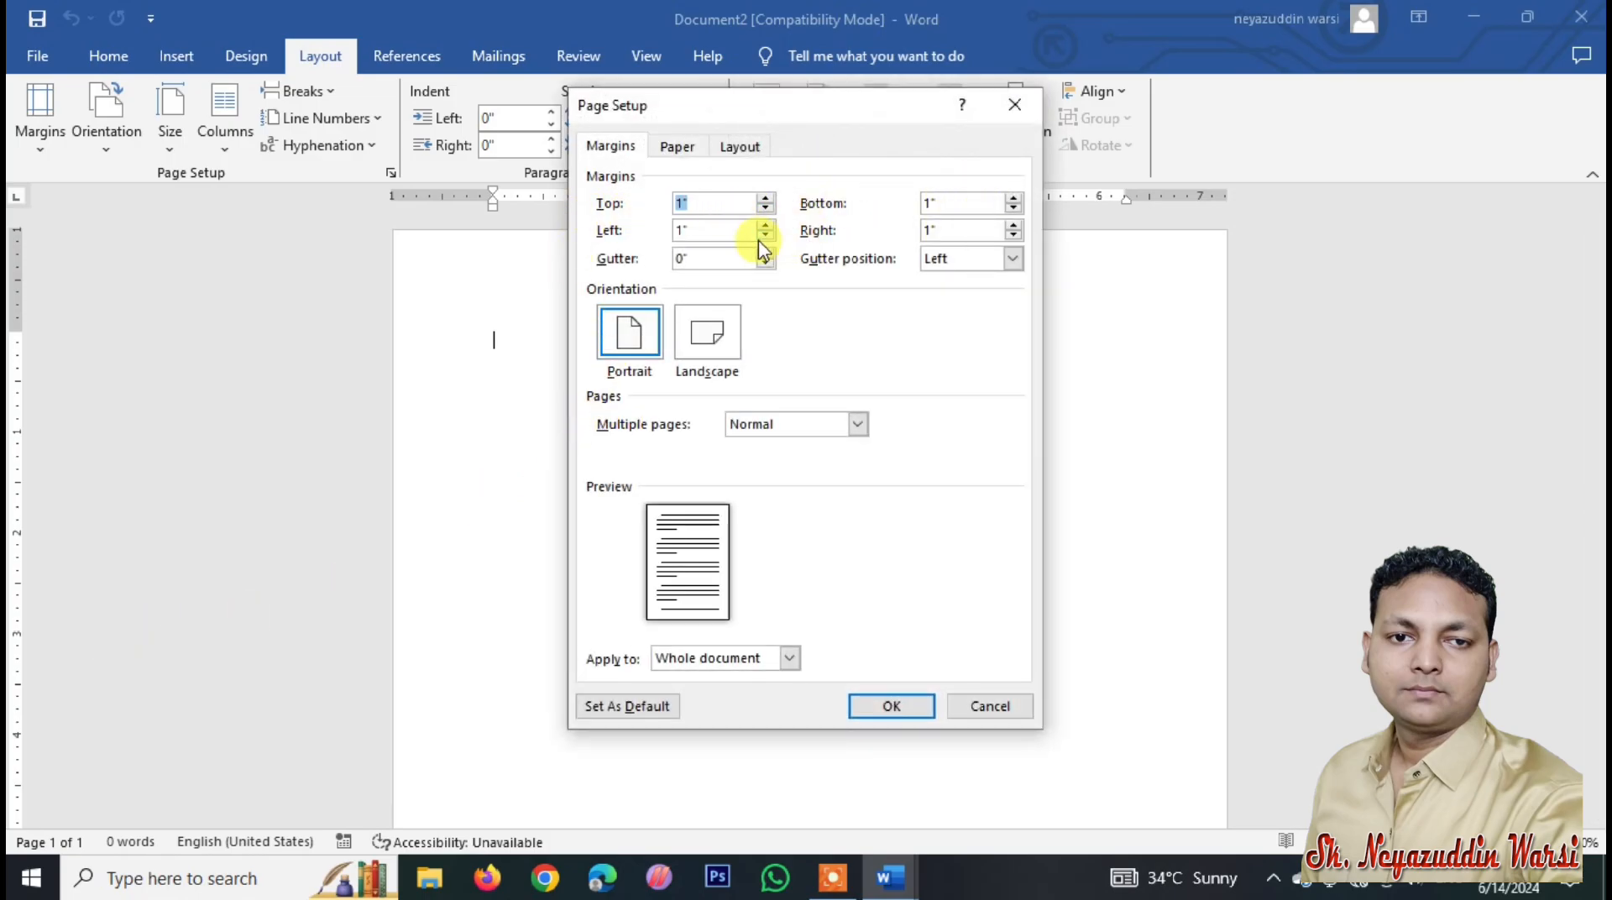
type(".5")
key("Tab")
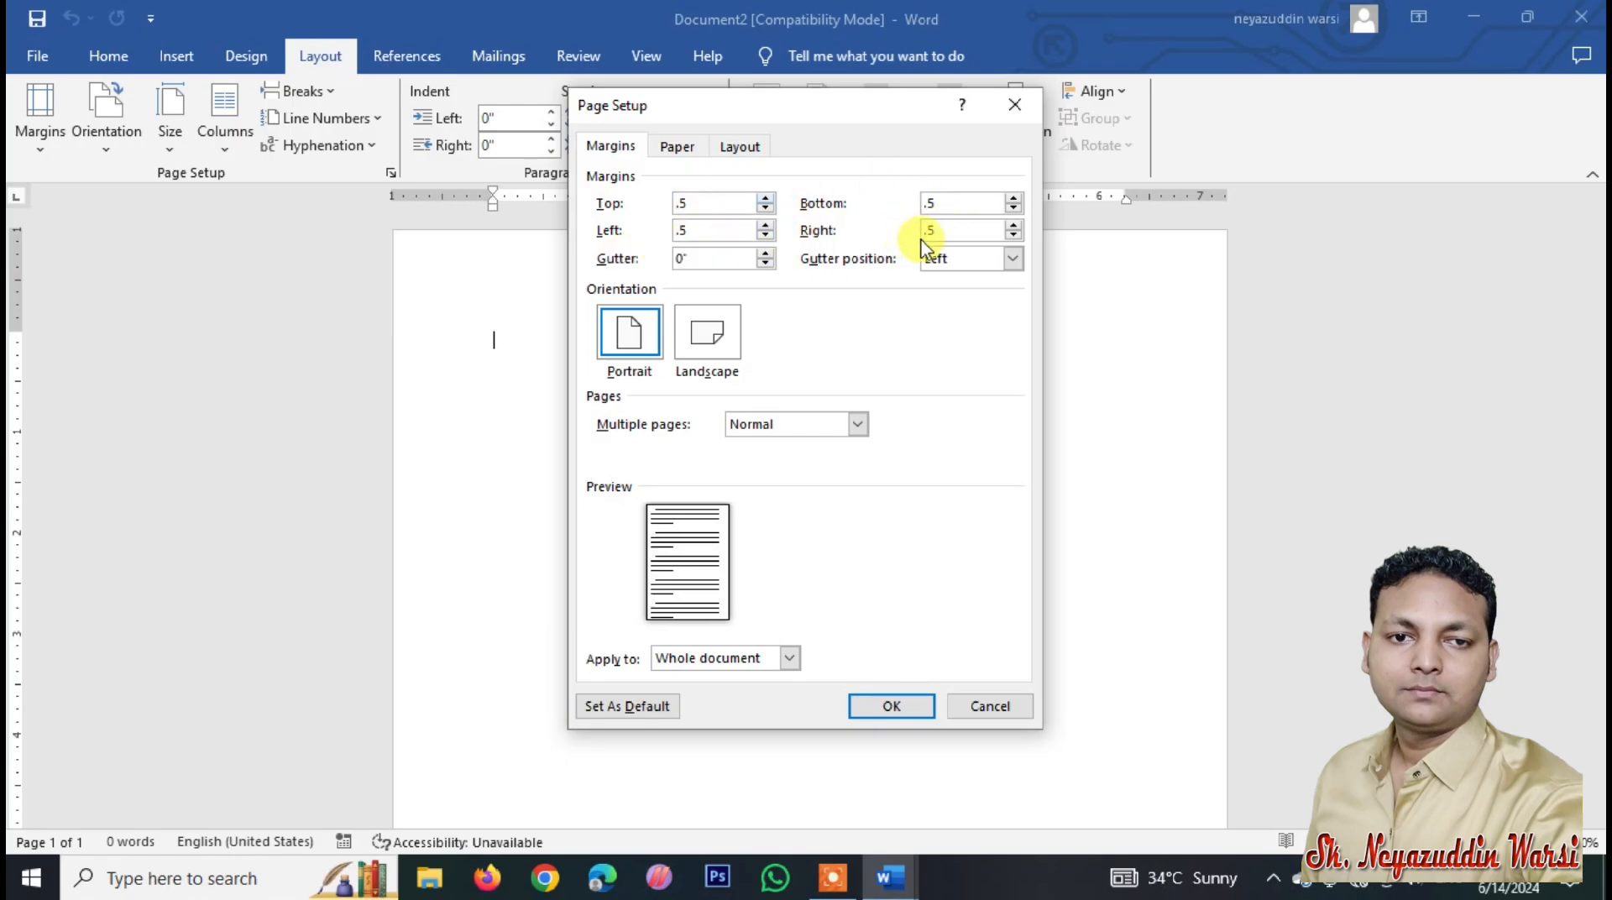
left_click(676, 146)
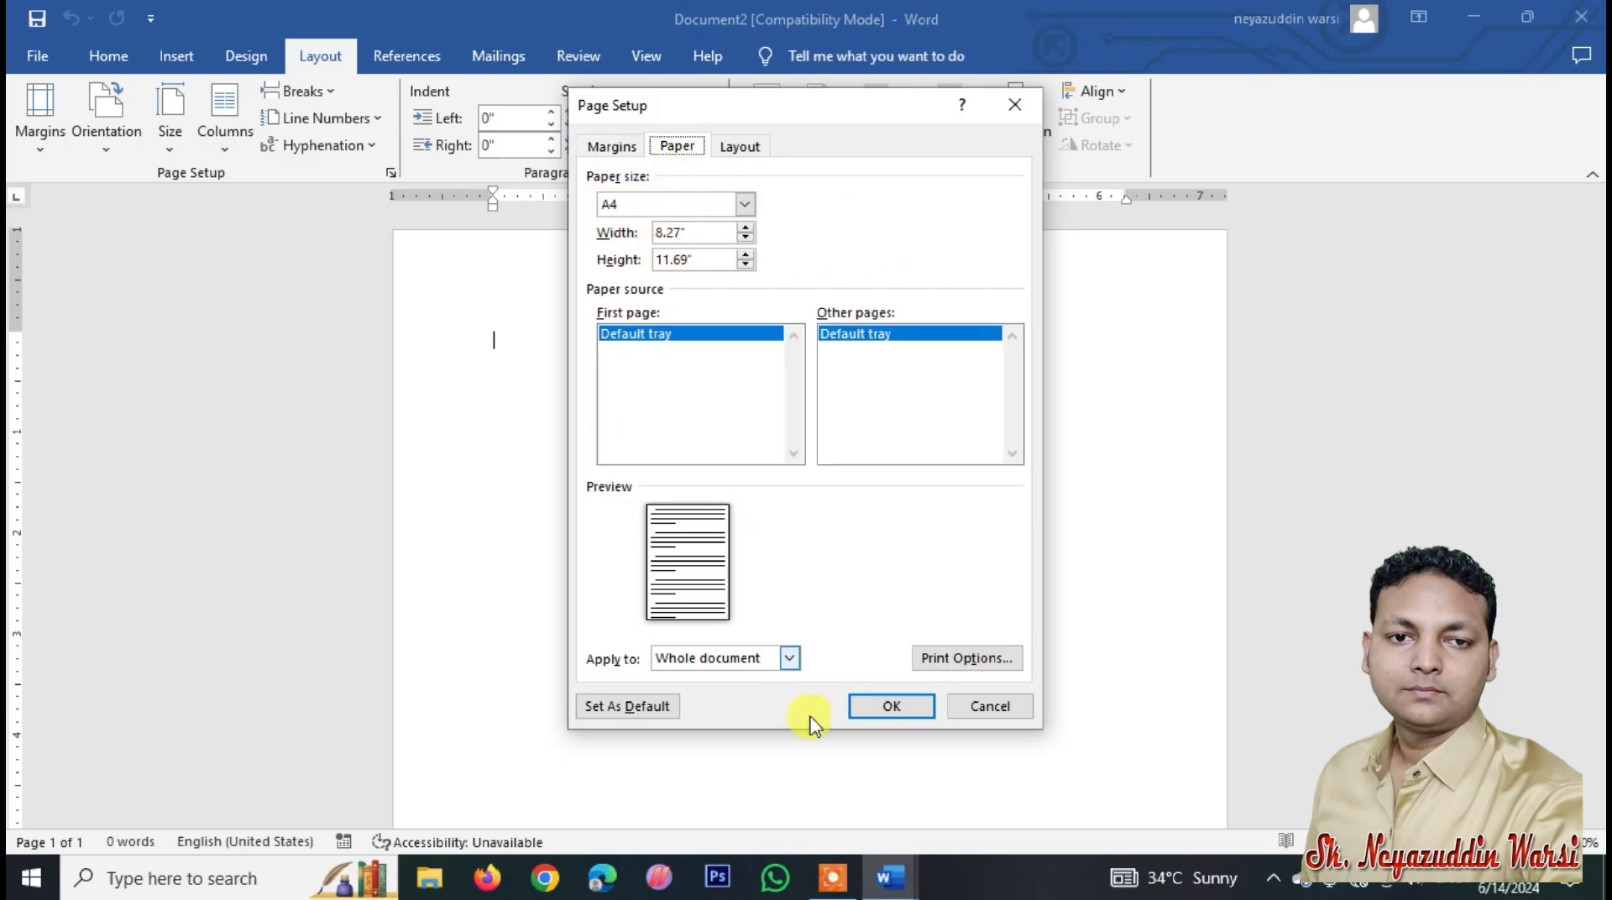
left_click(911, 710)
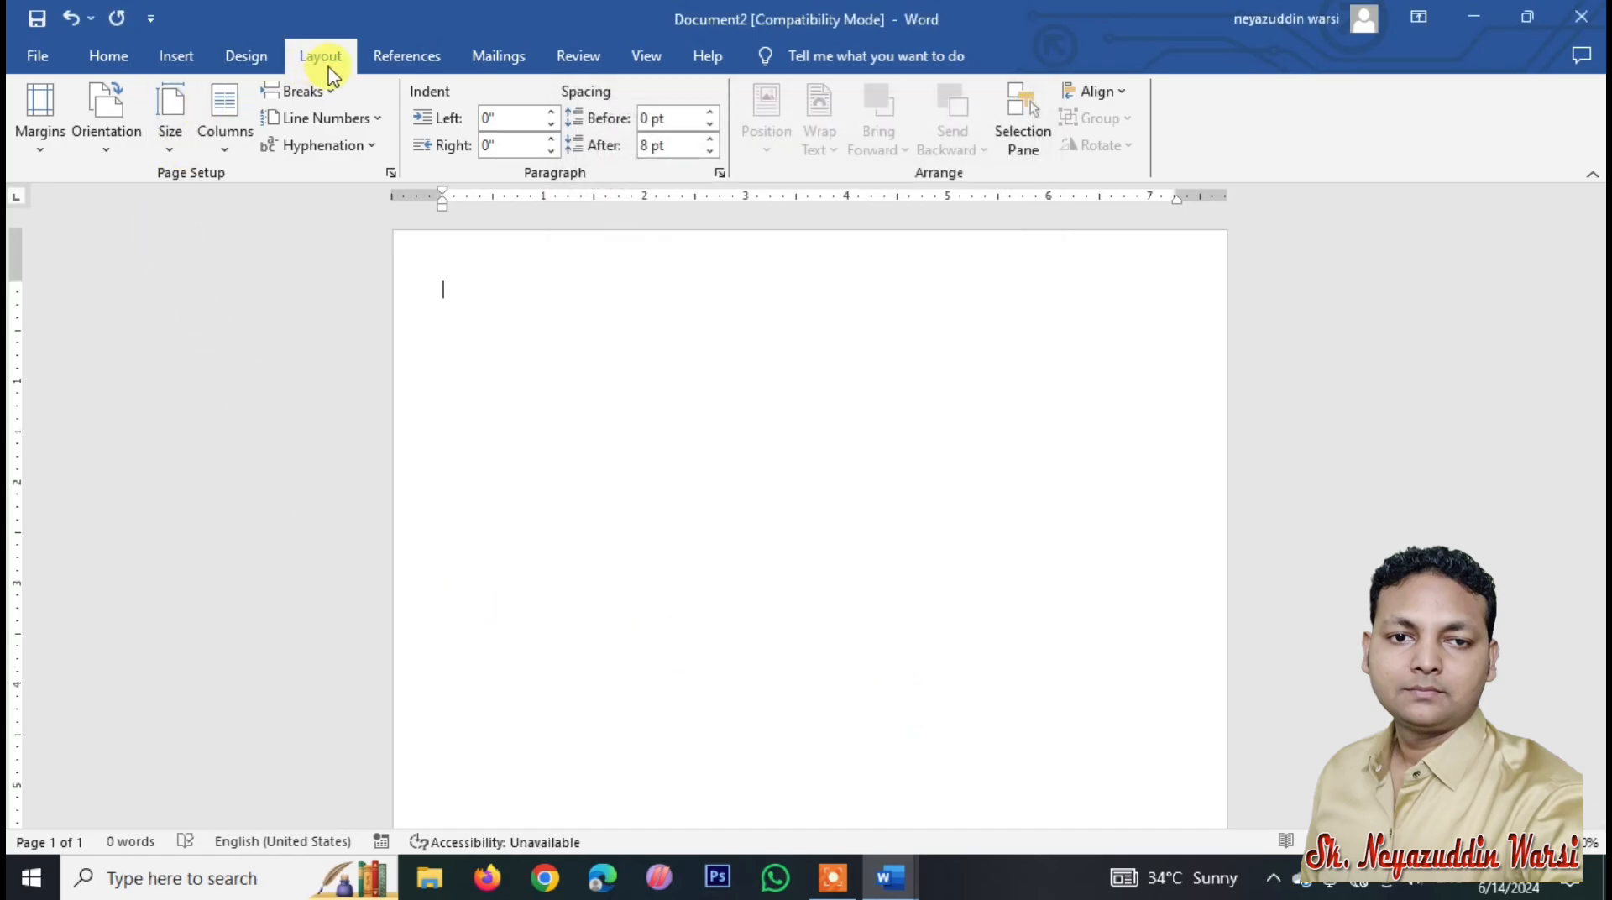
double_click(425, 197)
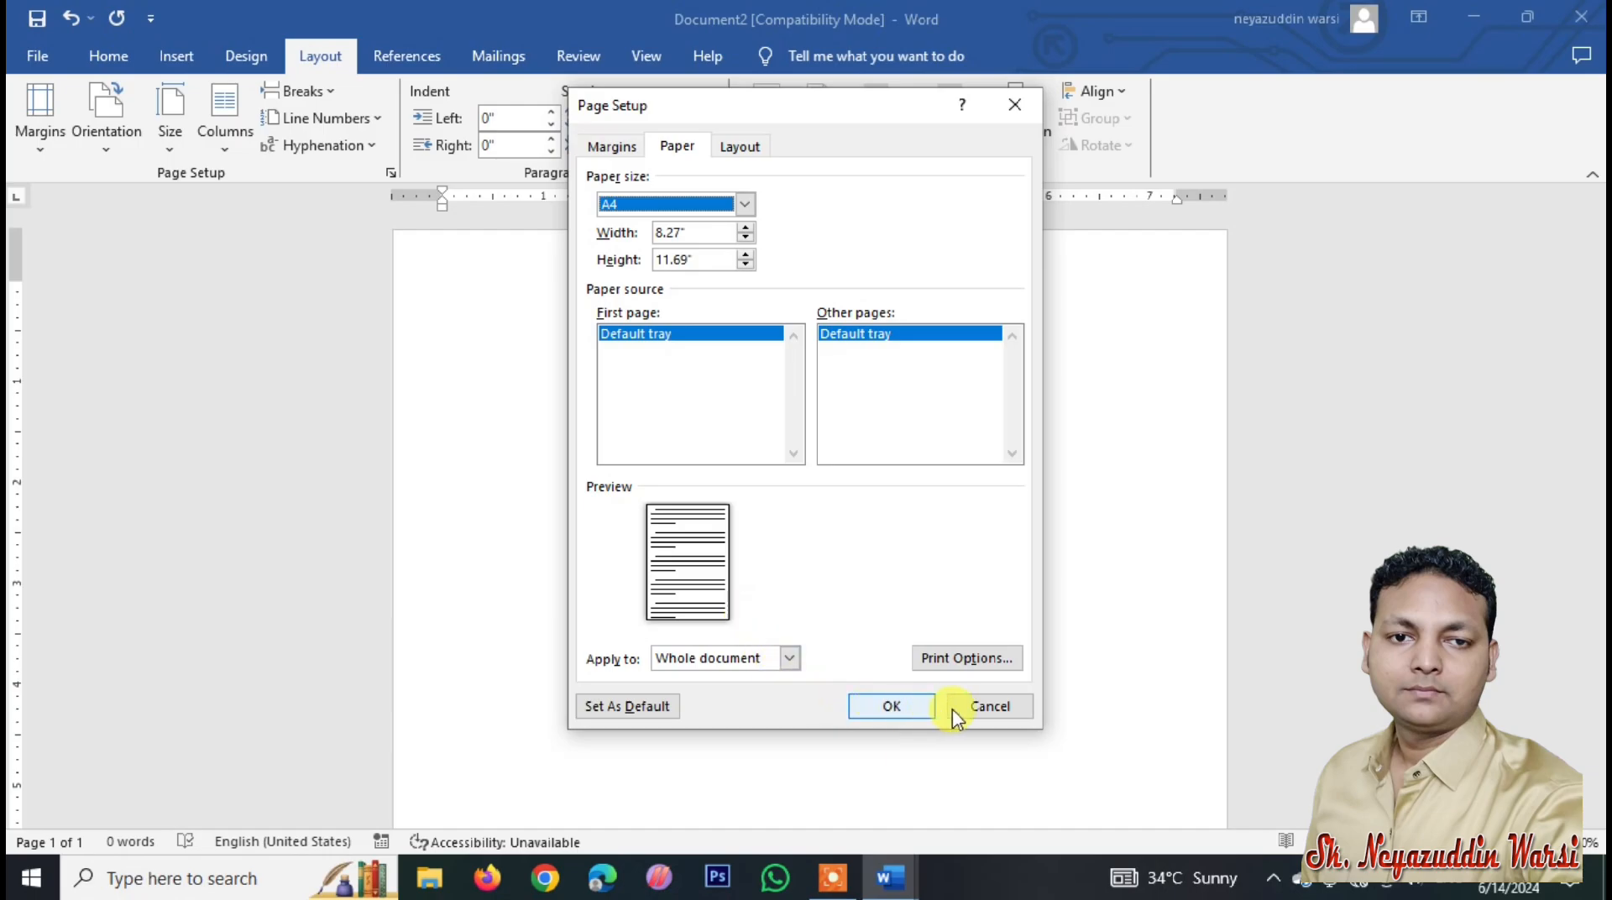
left_click(979, 707)
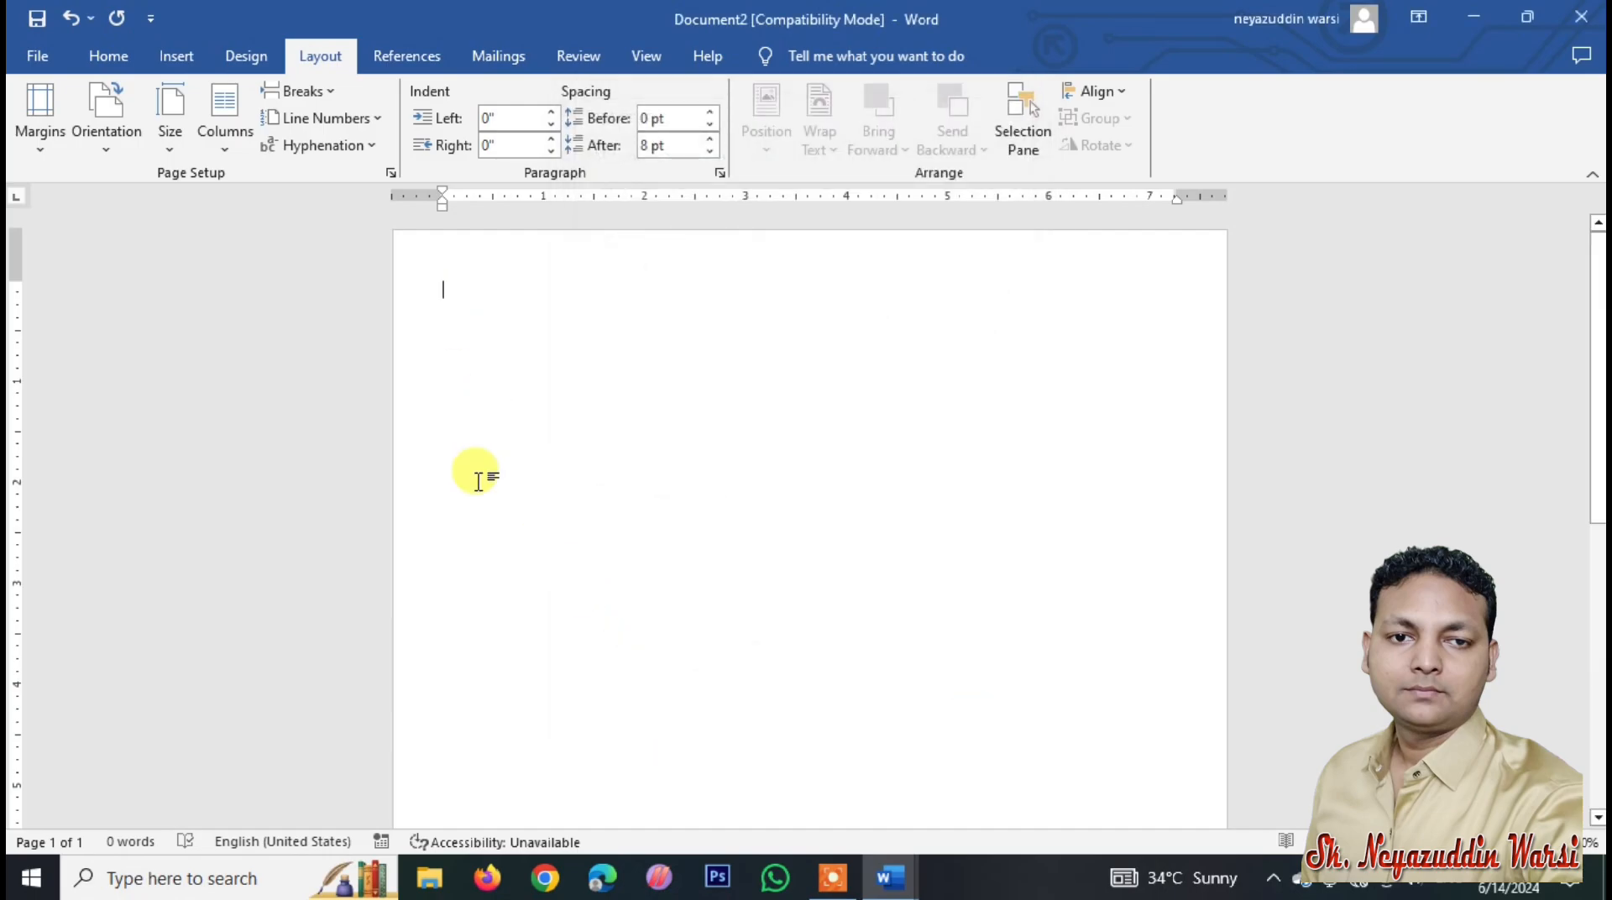
Step: Insert a table with 2 columns through the Insert Table dialog
left_click(177, 59)
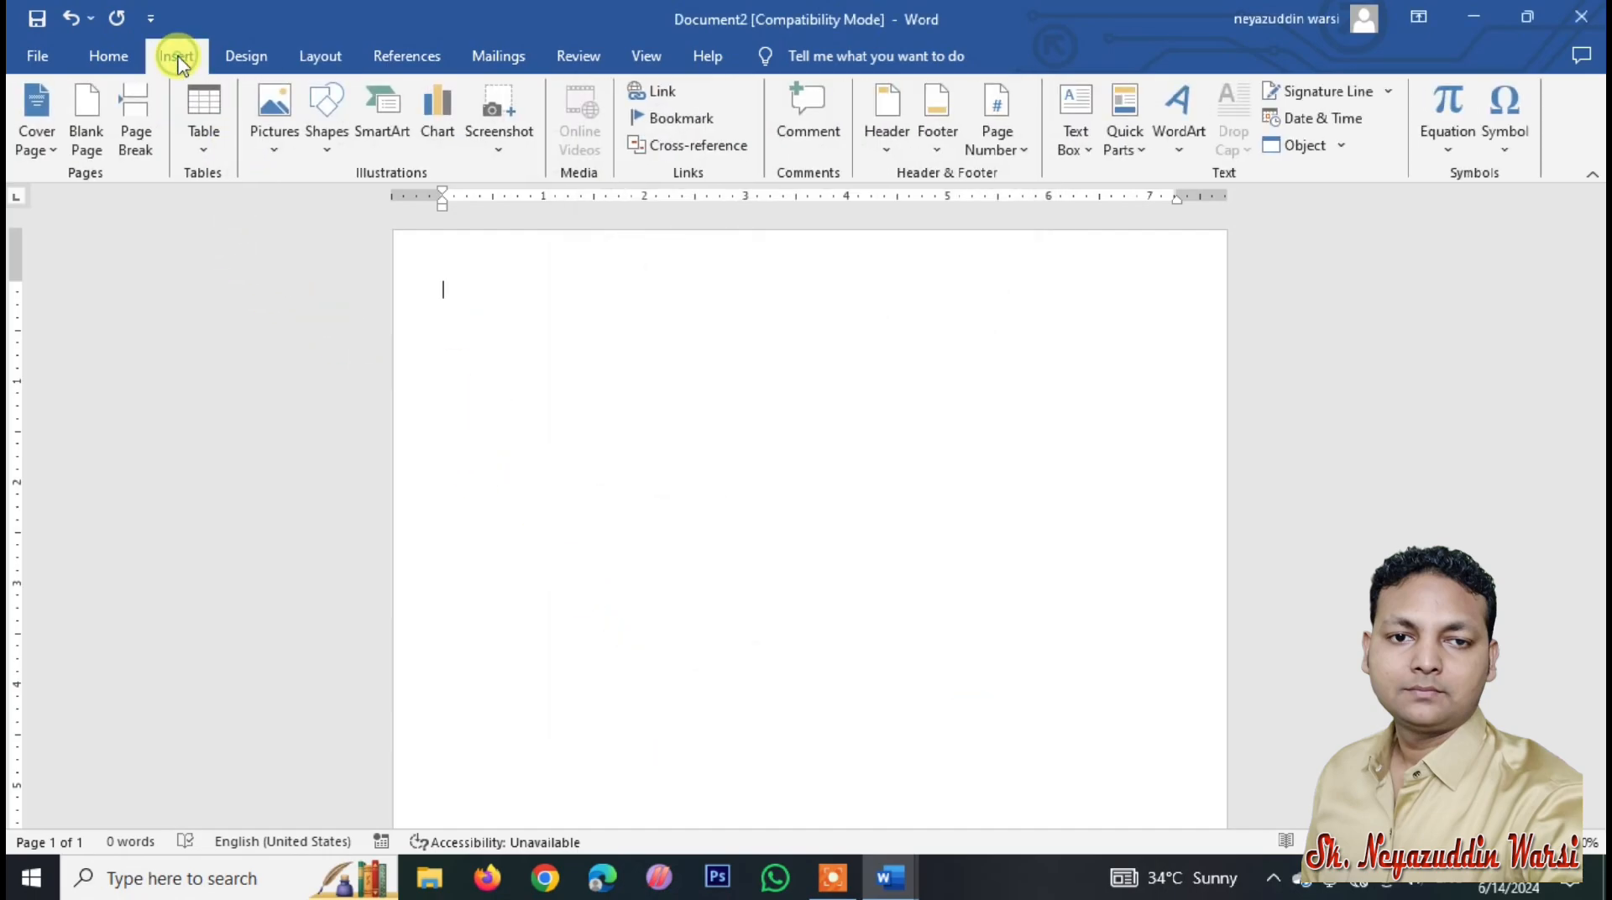
left_click(214, 151)
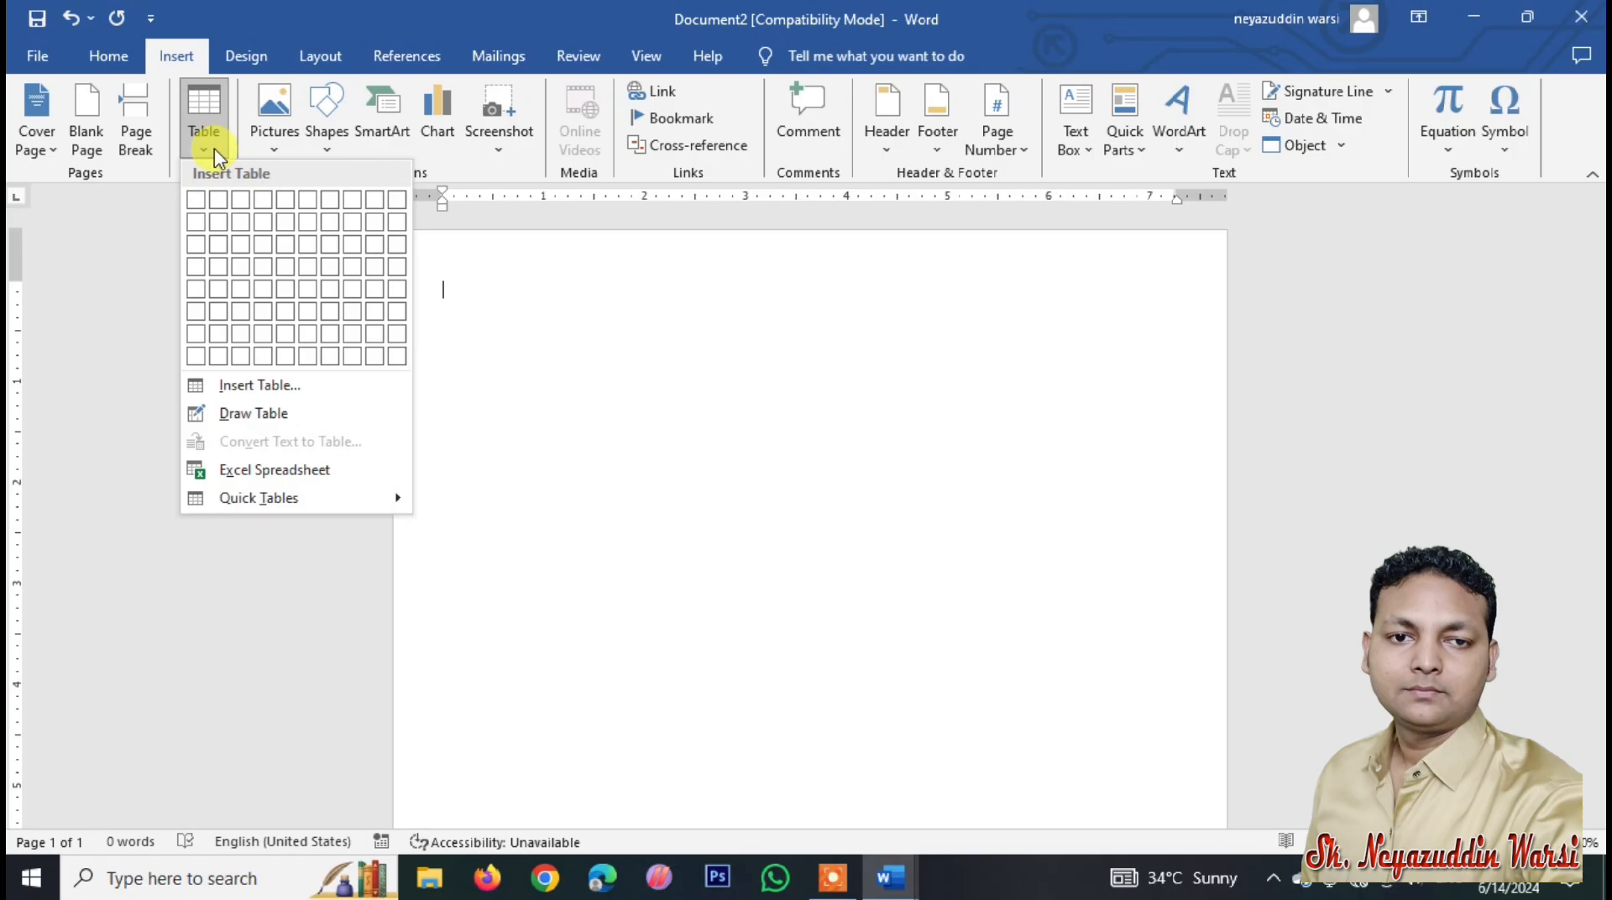
left_click(267, 388)
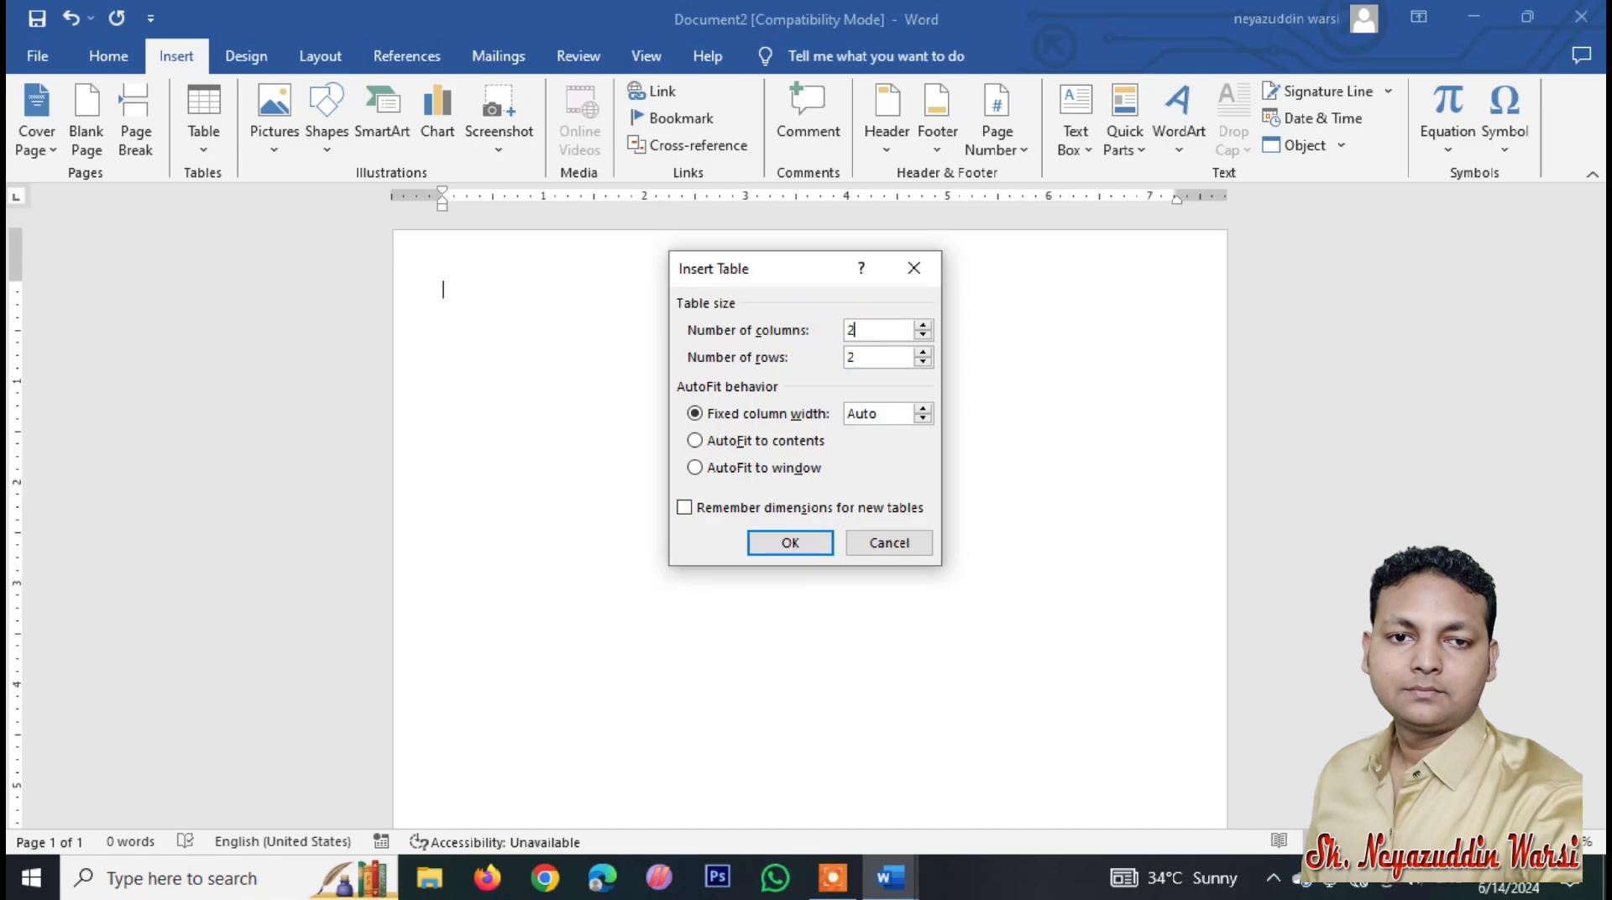
left_click_drag(880, 357, 780, 365)
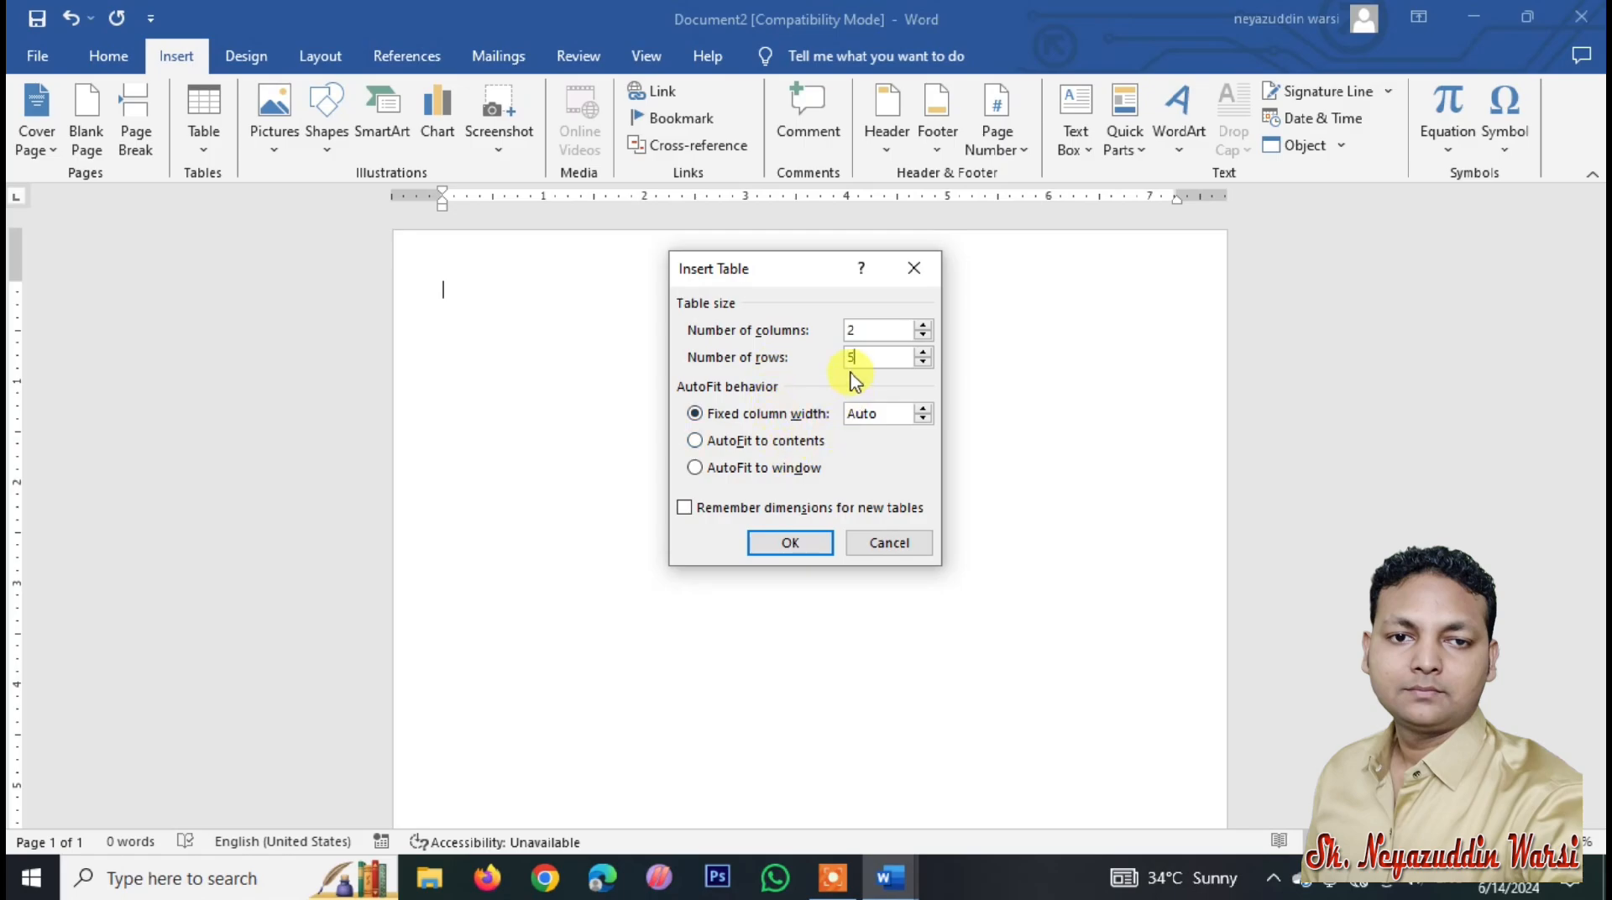
left_click(806, 542)
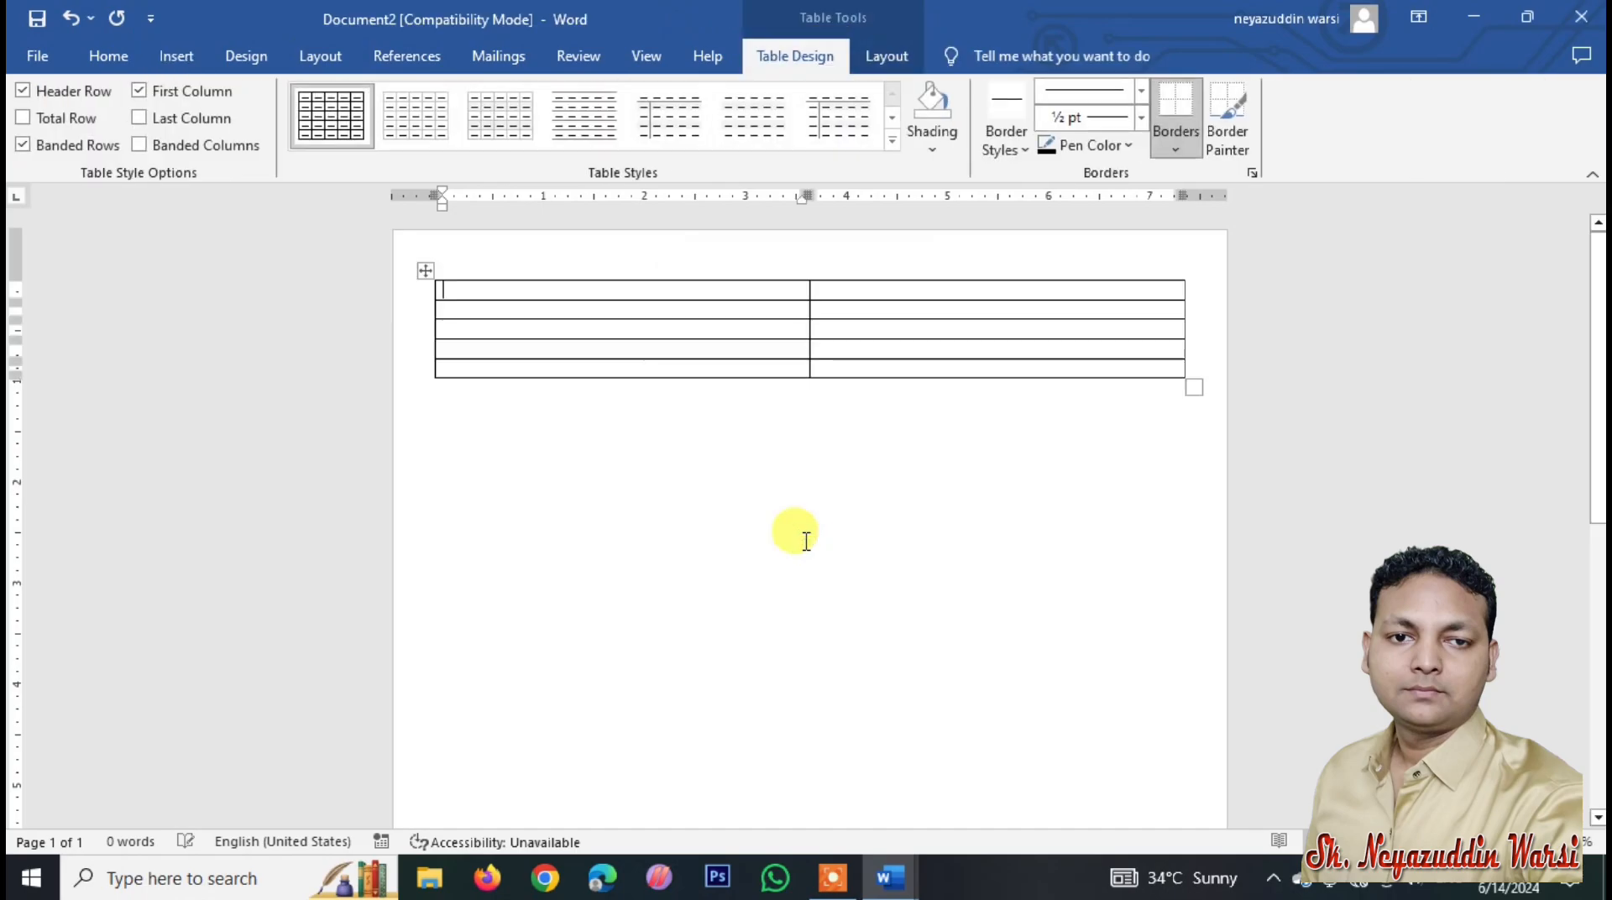
Step: Make every row of the table 2" tall, giving 3.71"-wide cells
mouse_move(576, 294)
left_mouse_down()
mouse_move(900, 335)
mouse_move(915, 363)
left_mouse_up()
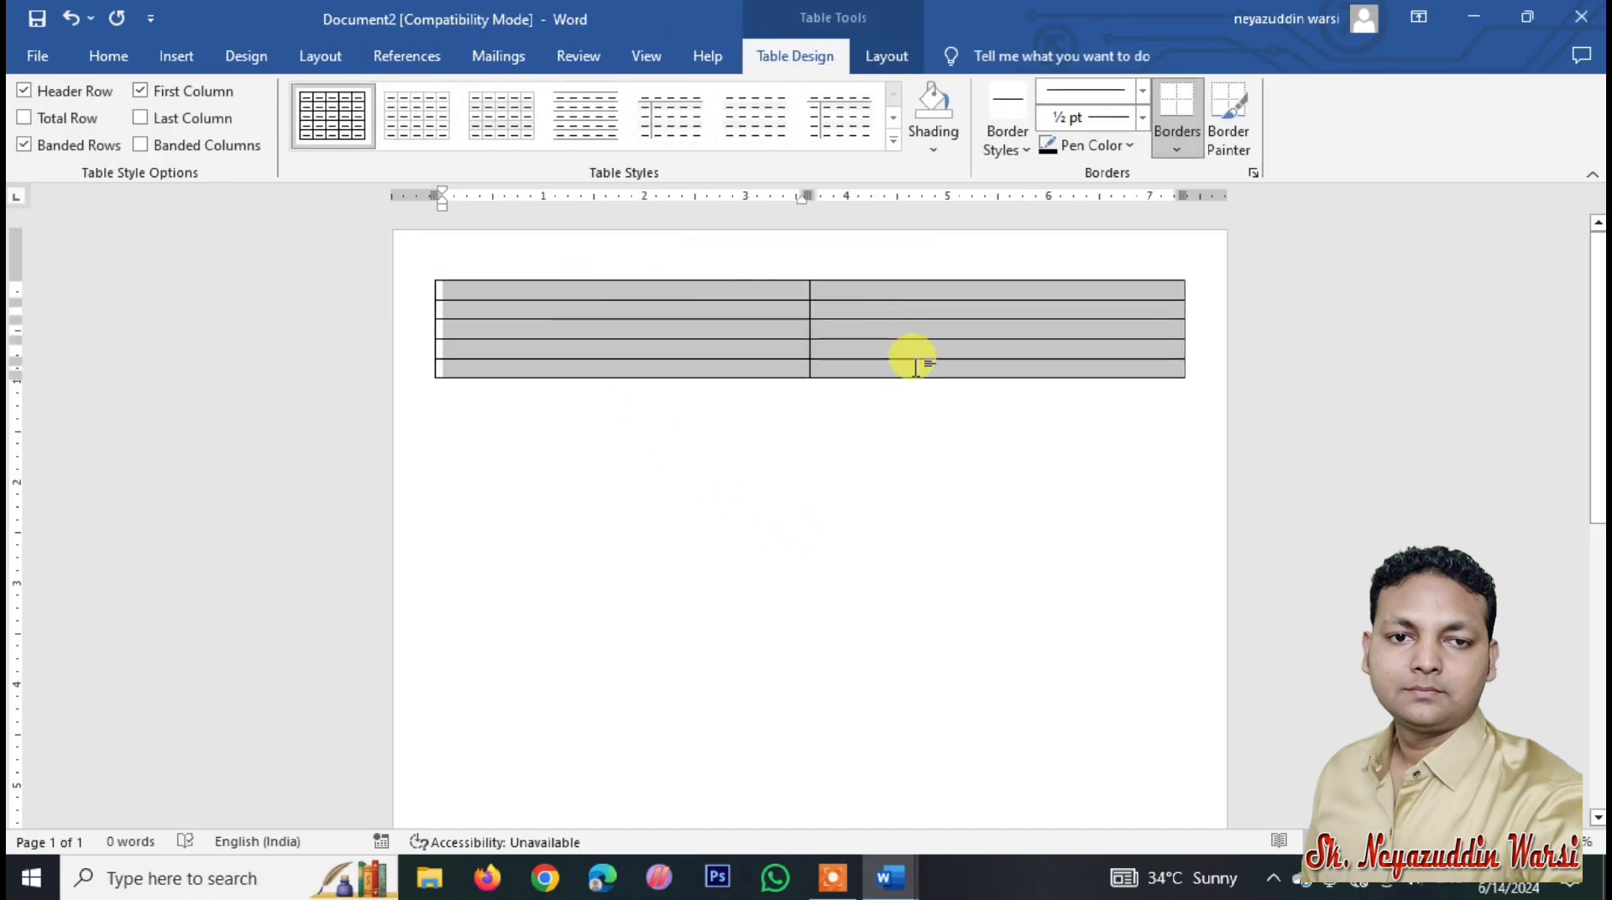
left_click(728, 290)
left_click_drag(727, 290, 925, 360)
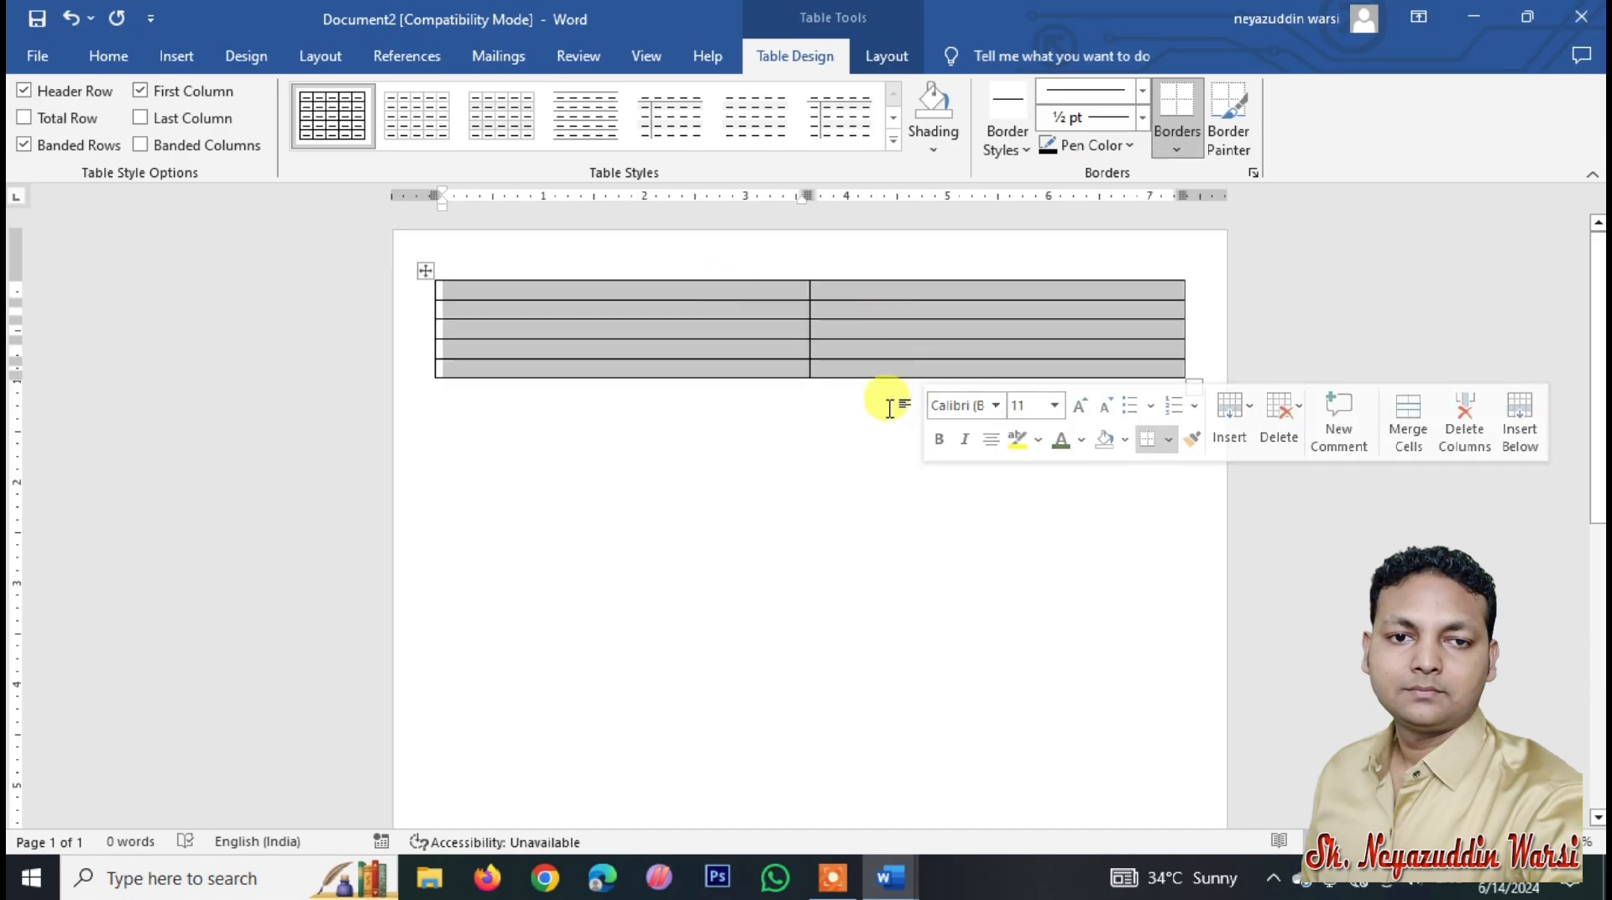
left_click(896, 48)
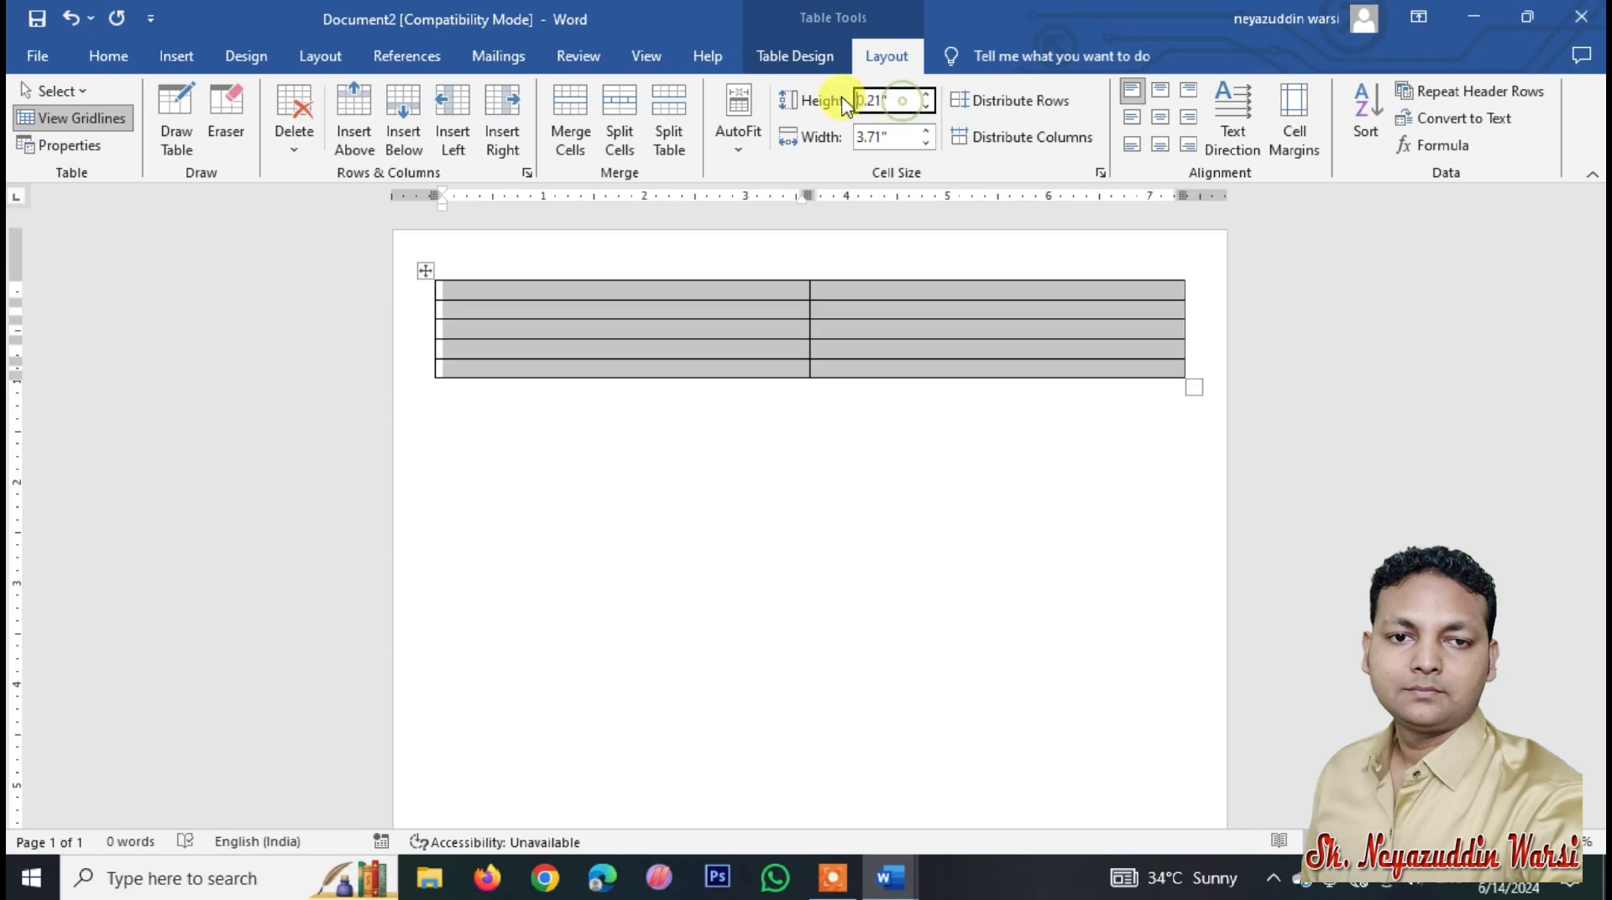
left_click_drag(906, 101, 855, 100)
type("2")
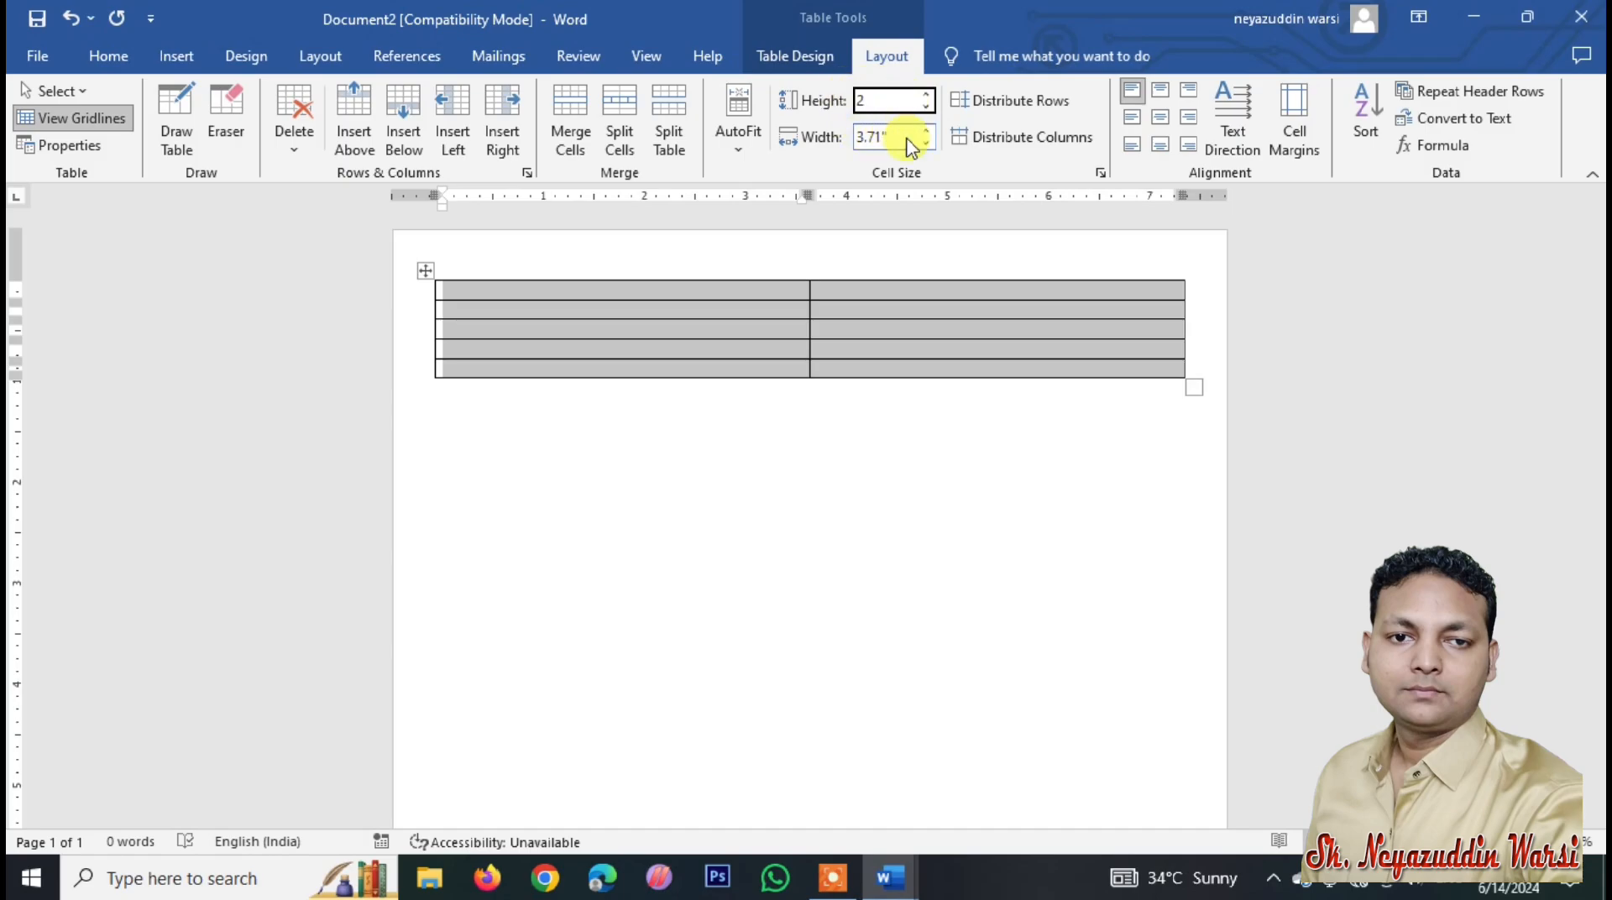
key("Tab")
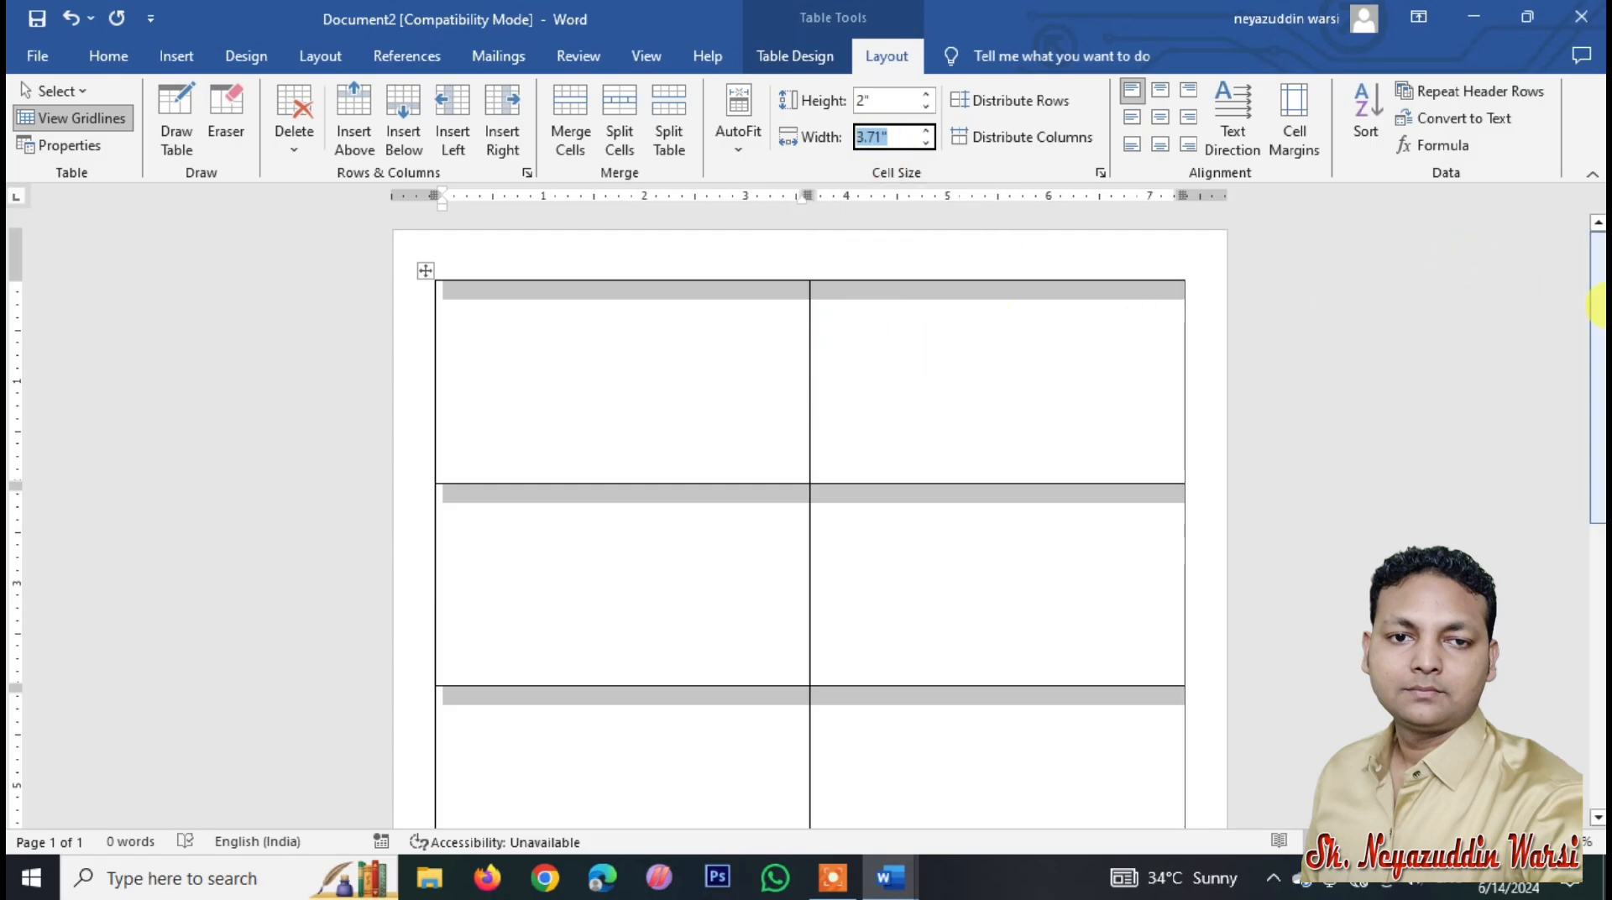
mouse_move(1600, 307)
left_mouse_down()
mouse_move(1599, 535)
mouse_move(1600, 290)
left_mouse_up()
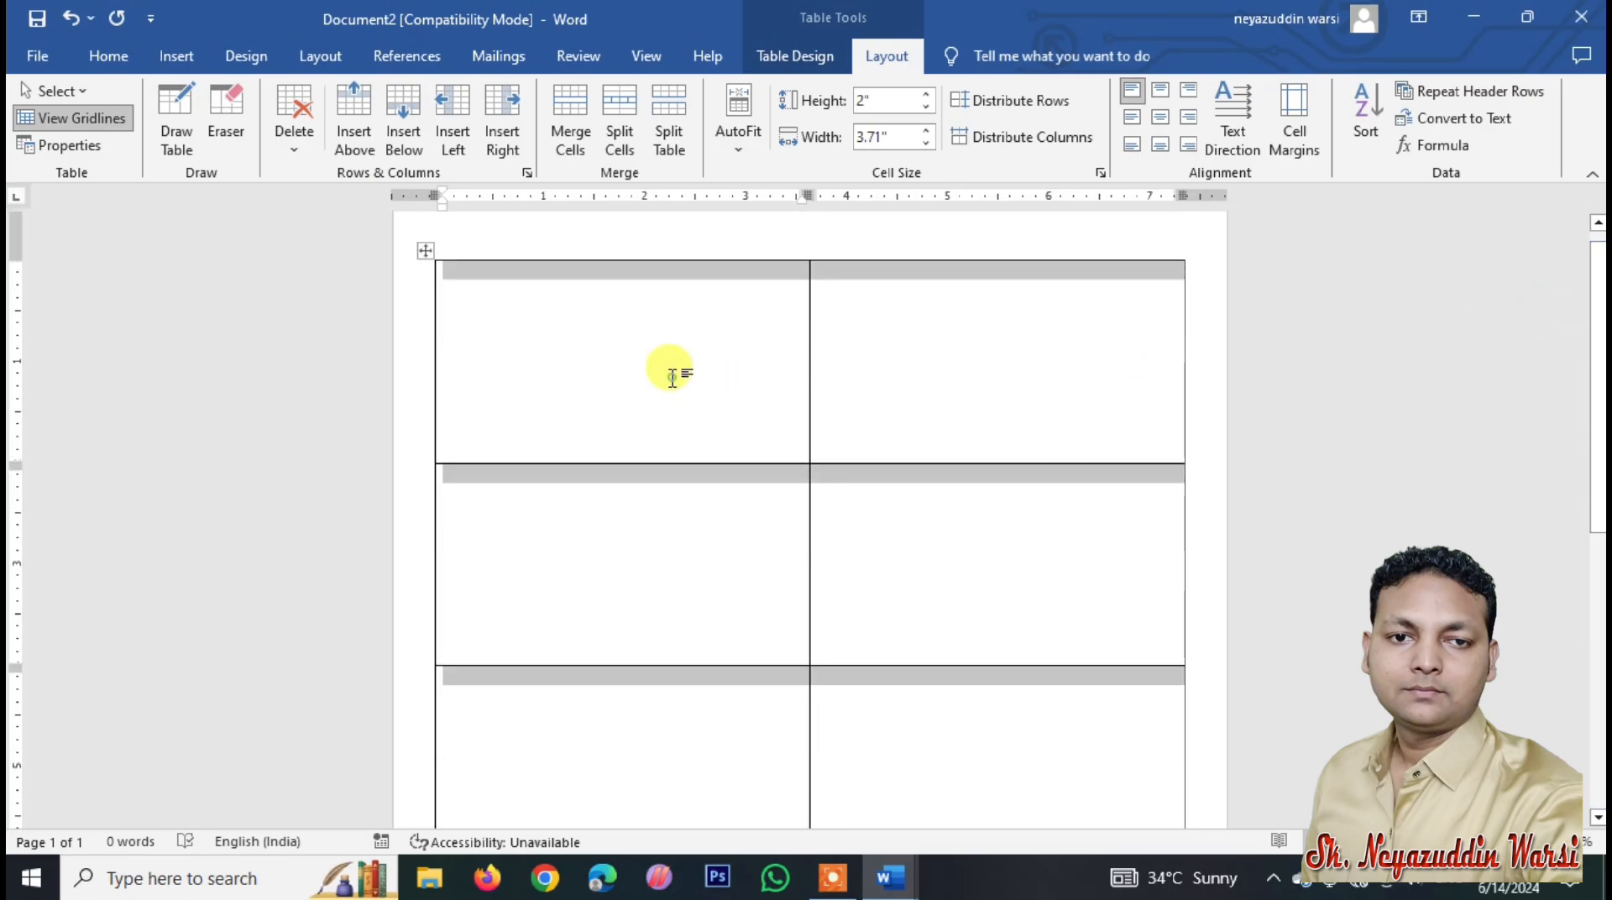
left_click(686, 423)
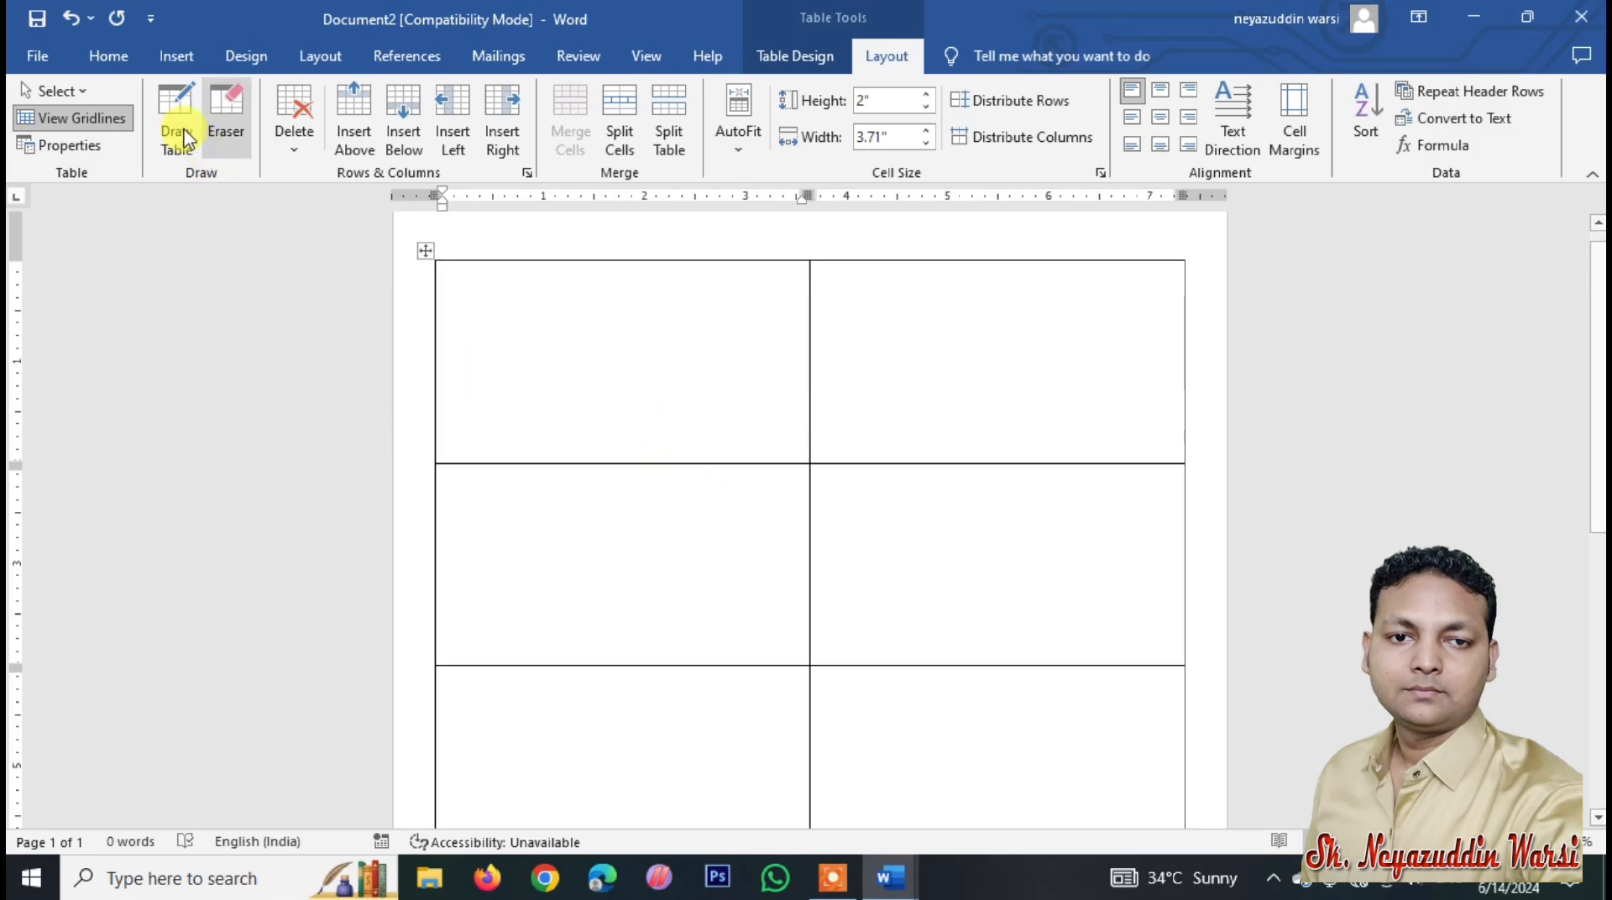
left_click(172, 59)
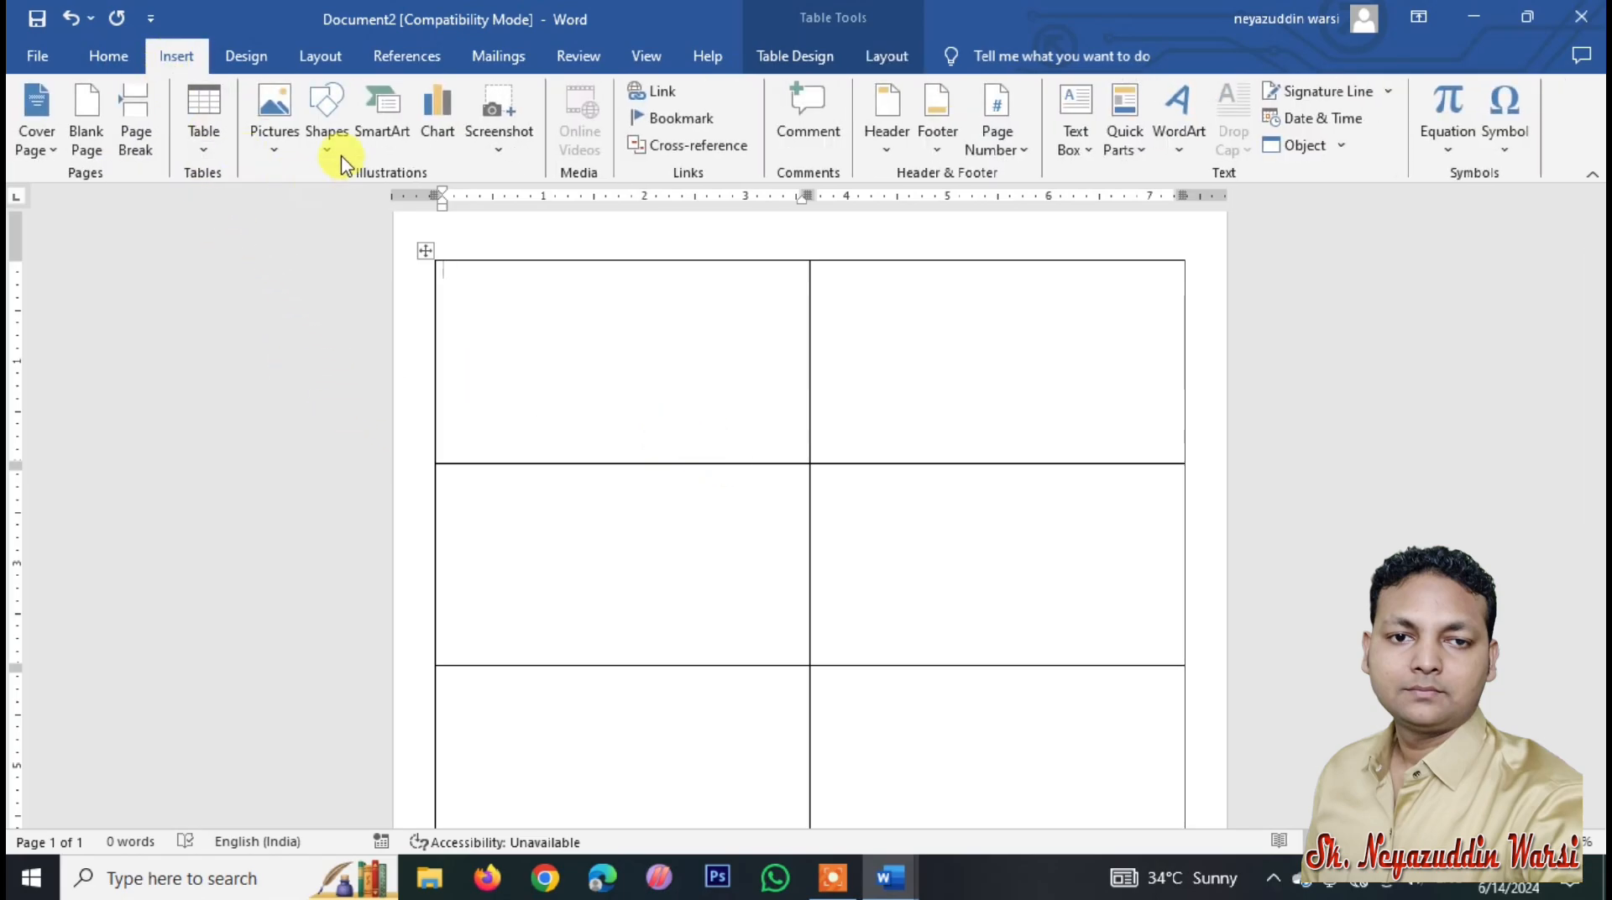
Step: Draw a rounded rectangle across the top of the first table cell
left_click(326, 126)
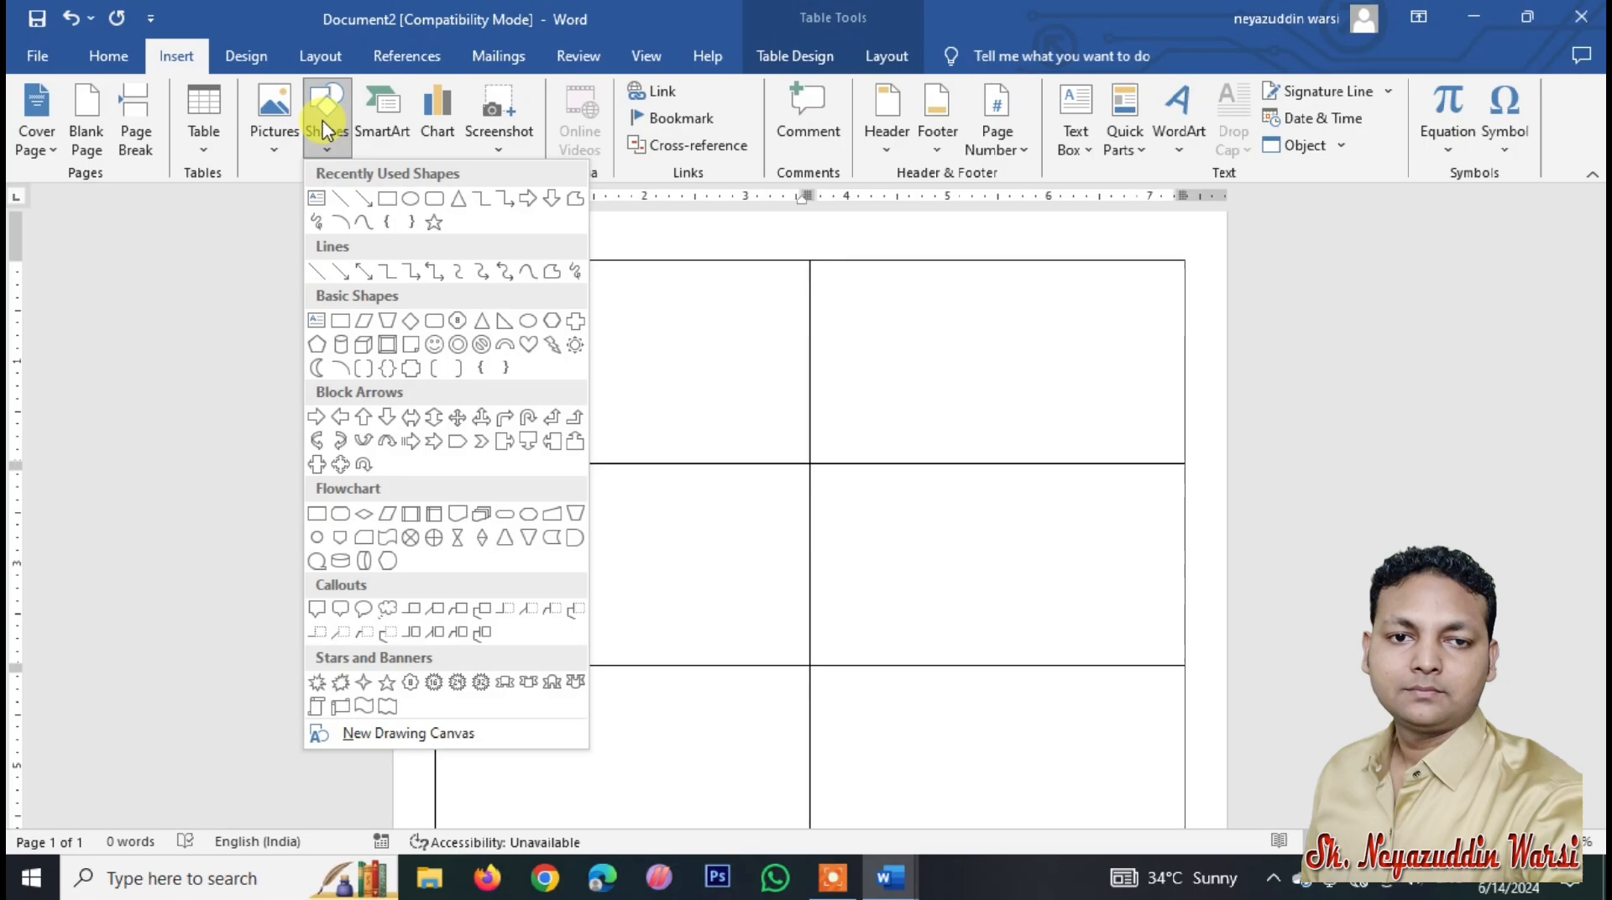
left_click(416, 197)
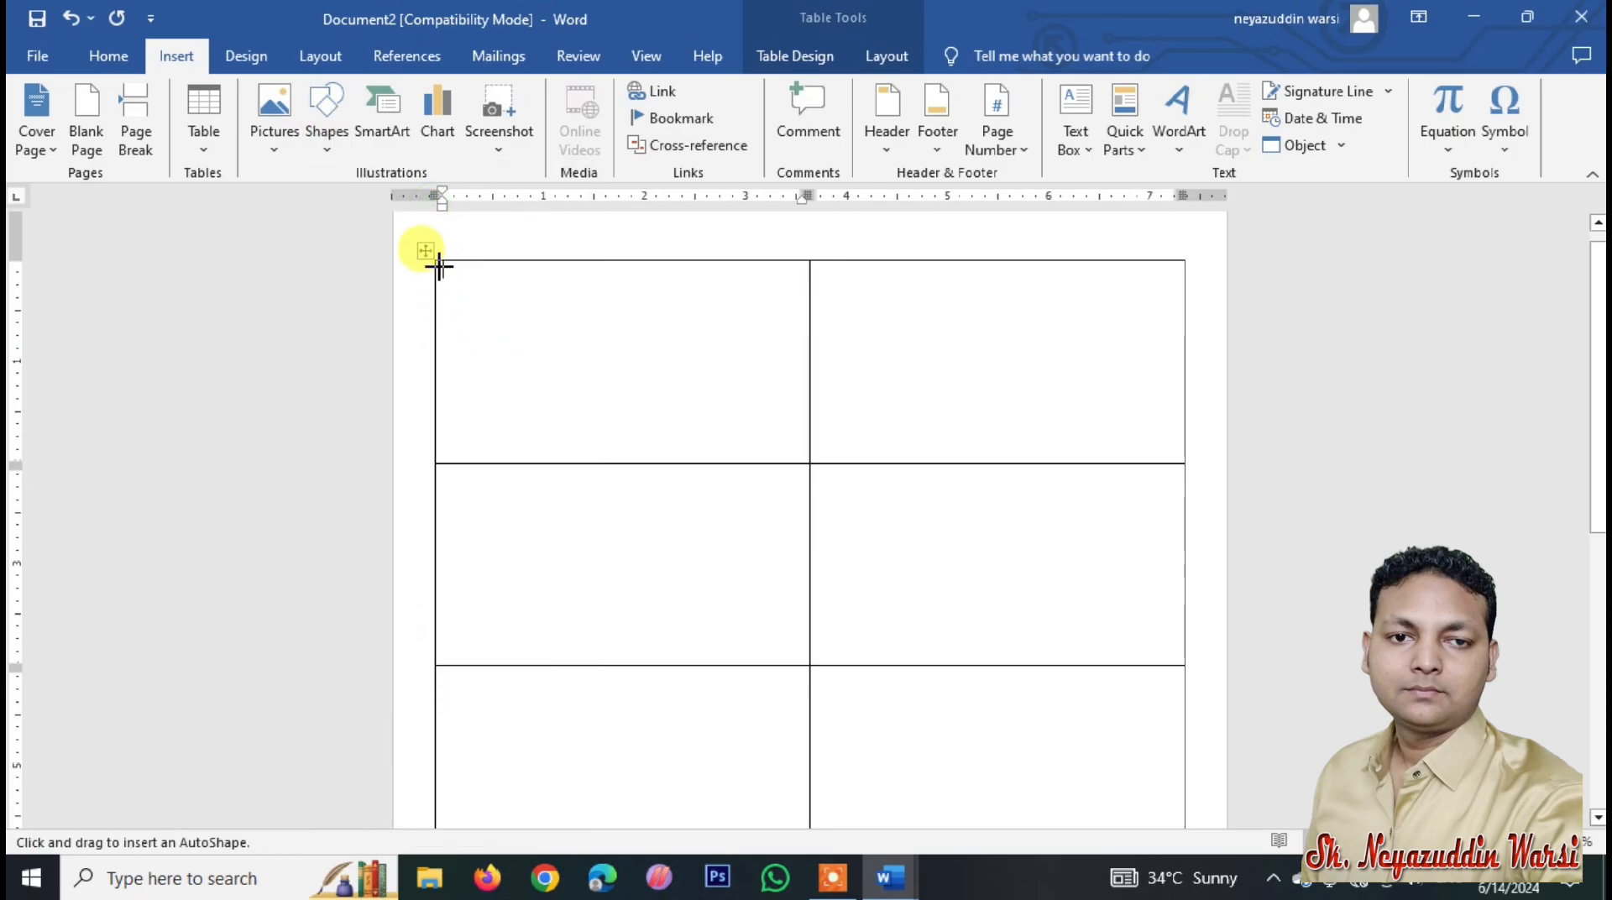
mouse_move(439, 267)
left_mouse_down()
mouse_move(512, 291)
mouse_move(817, 324)
mouse_move(801, 323)
left_mouse_up()
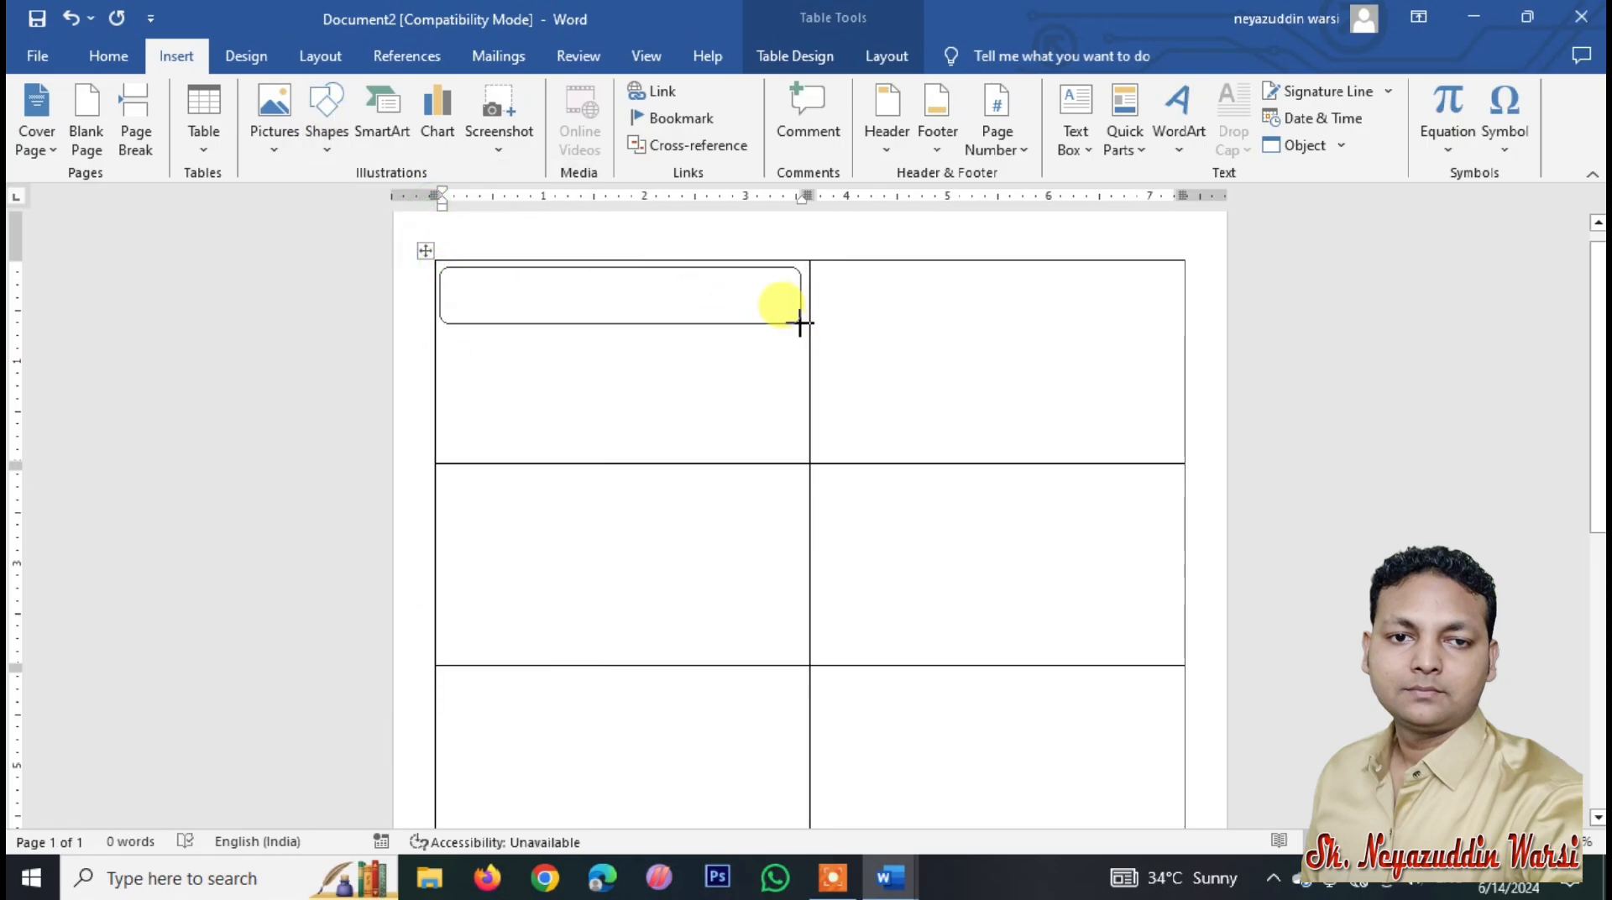
Step: Add the centred 16 pt heading 'UNIQUE COMPUTER EXCELLENCE' inside the rounded box
right_click(551, 300)
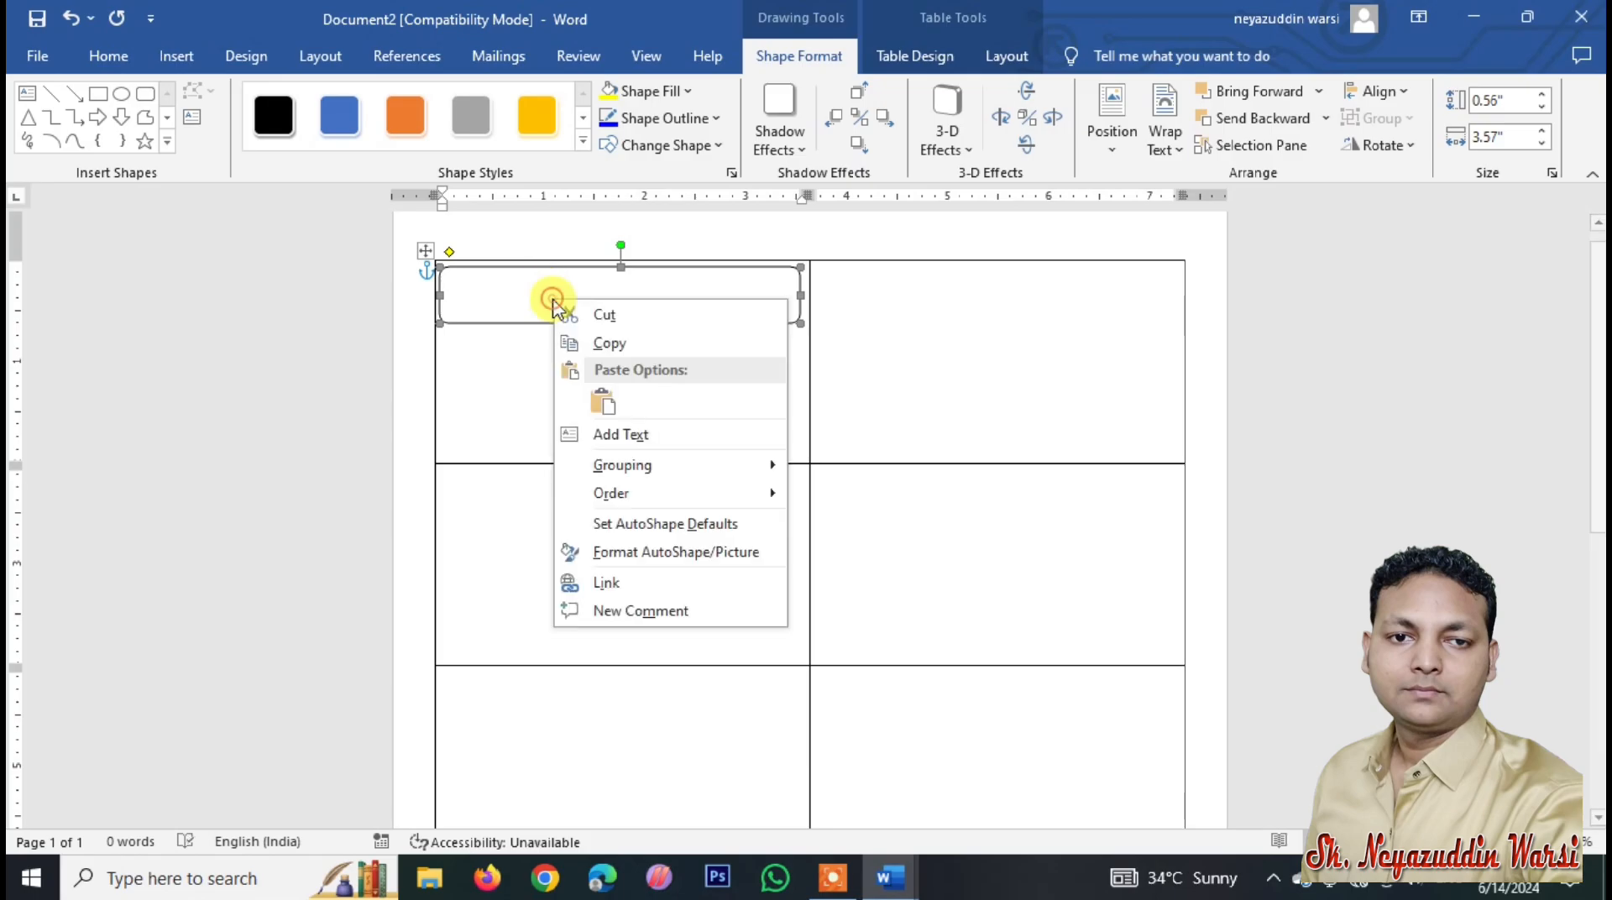
left_click(624, 435)
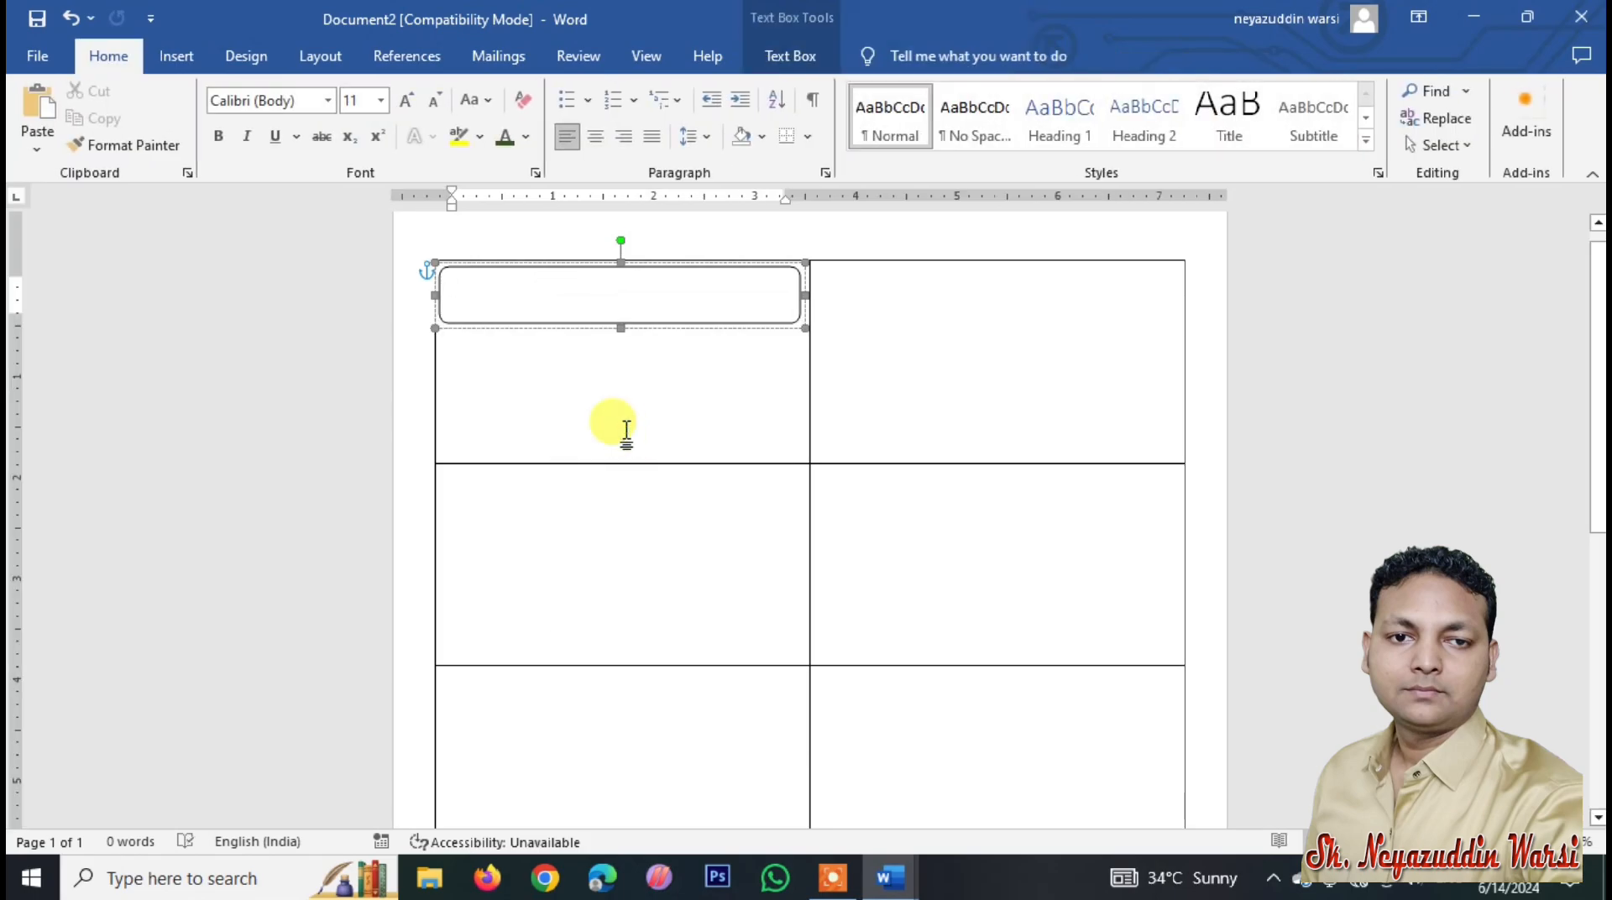
key("ctrl+e")
type("UNIQUE ")
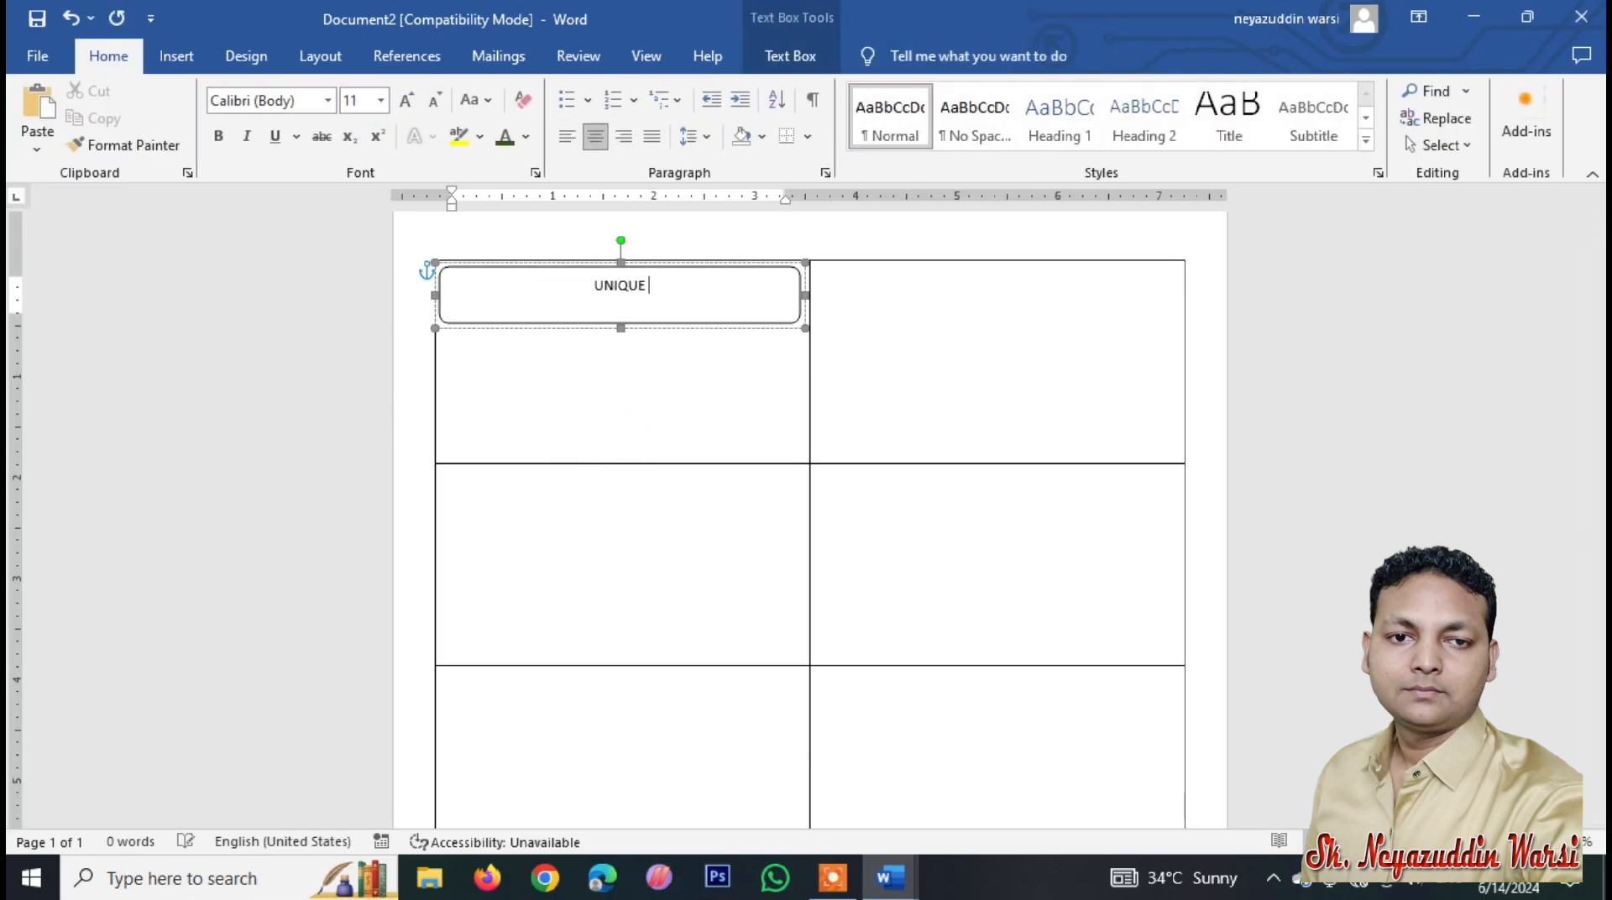
type("COMPUTER EXC")
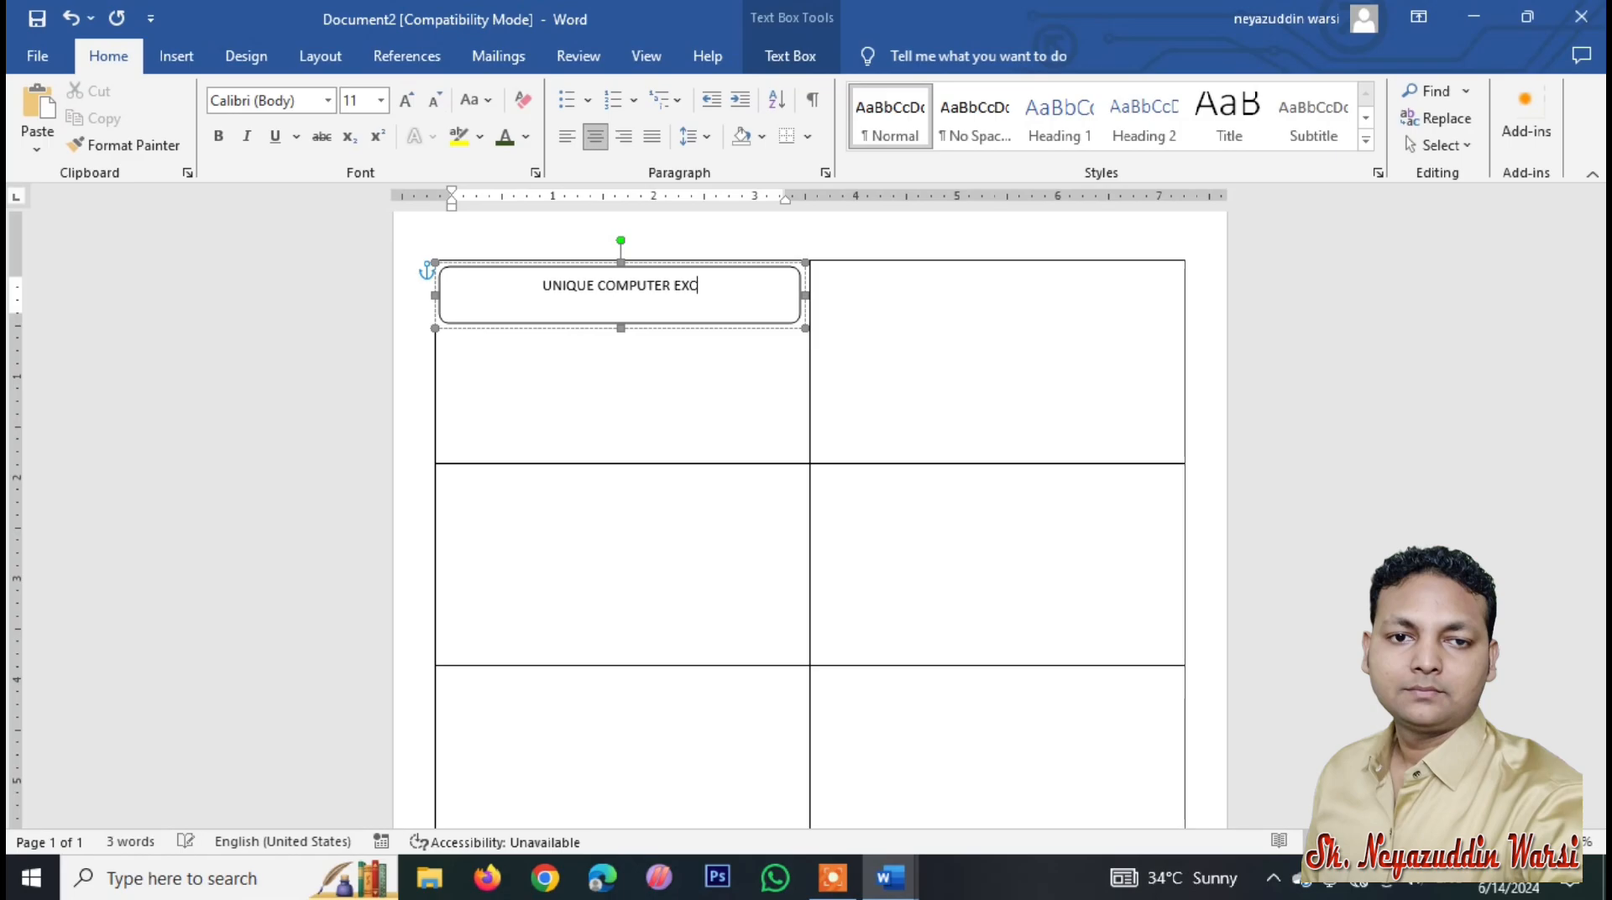
type("ELLENCE")
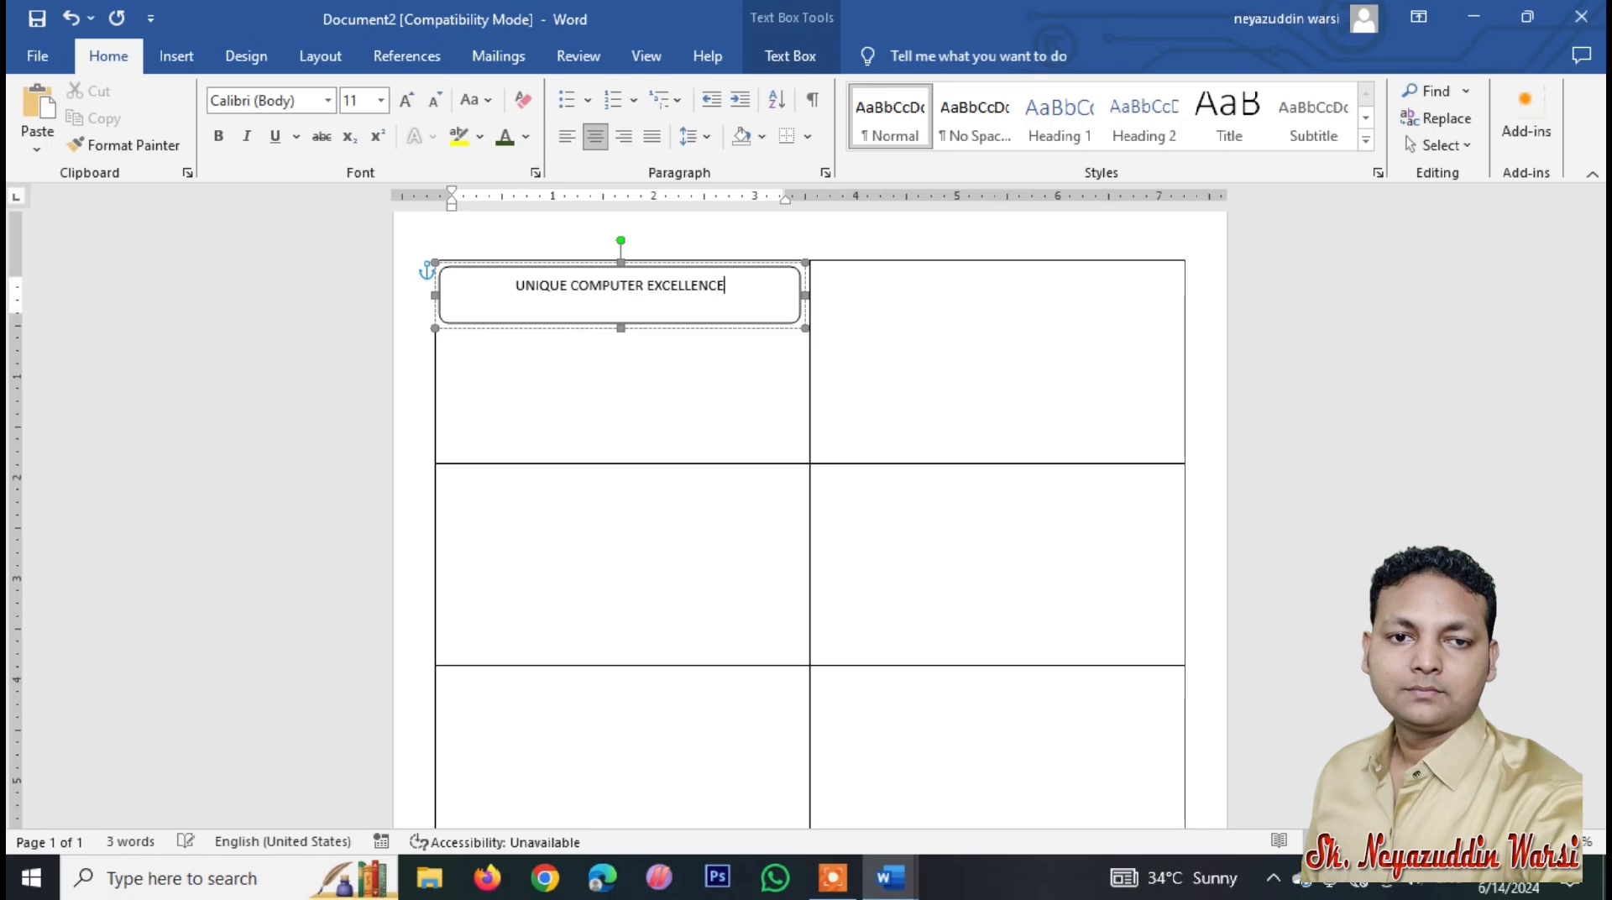
key("ctrl+a")
key("ctrl+shift+period")
key("ctrl+shift+period")
key("ctrl+shift+period")
key("ctrl+shift+period")
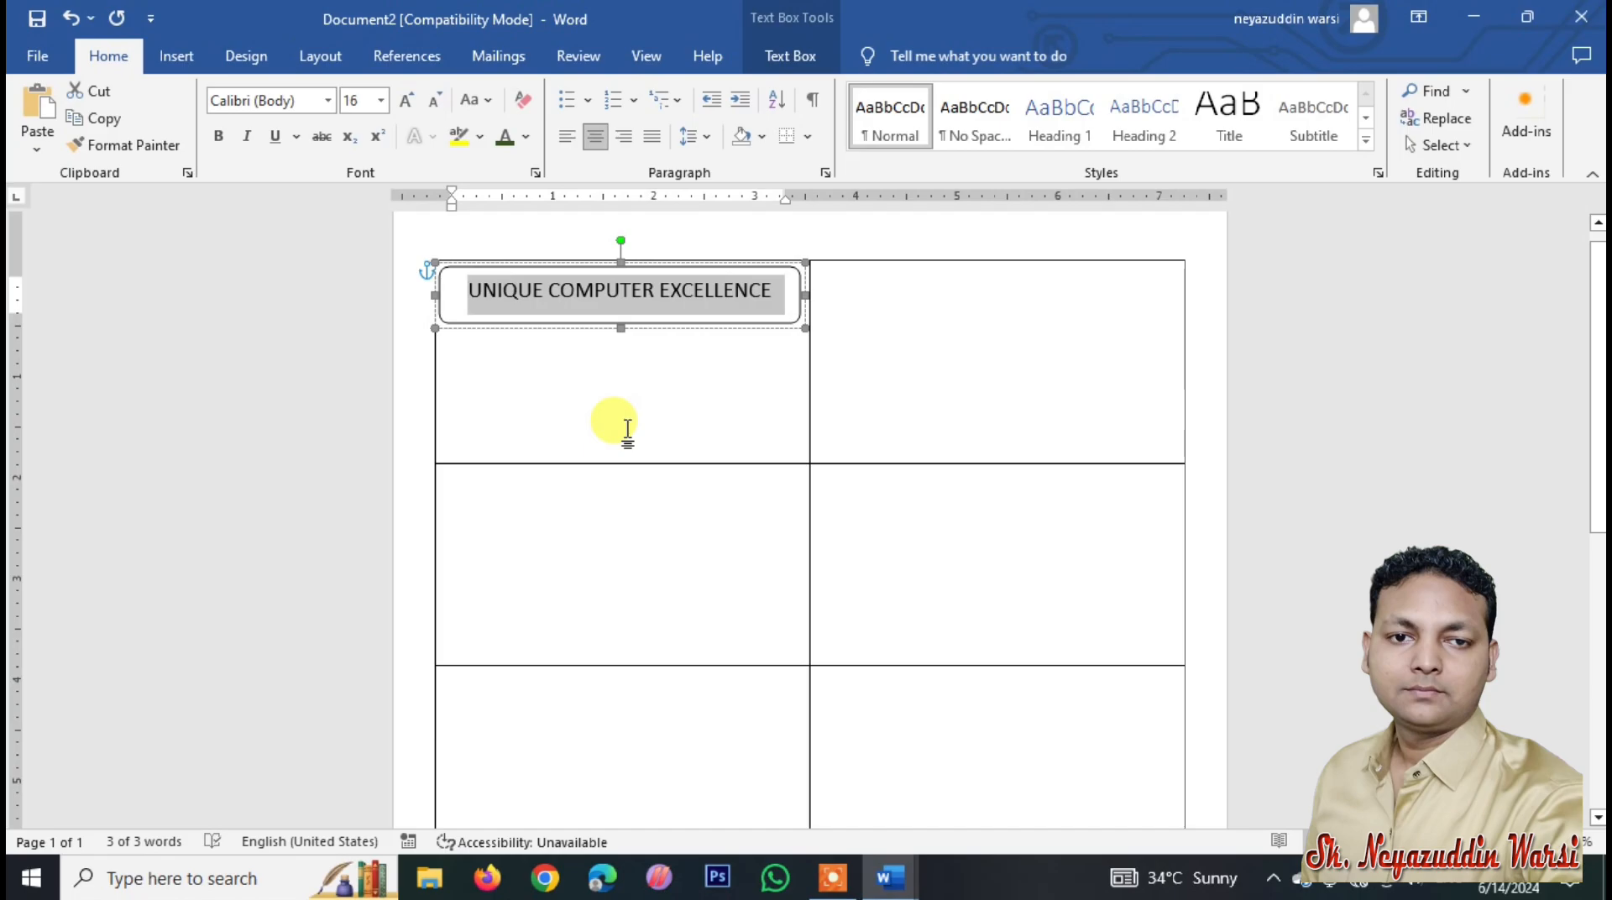
left_click(620, 320)
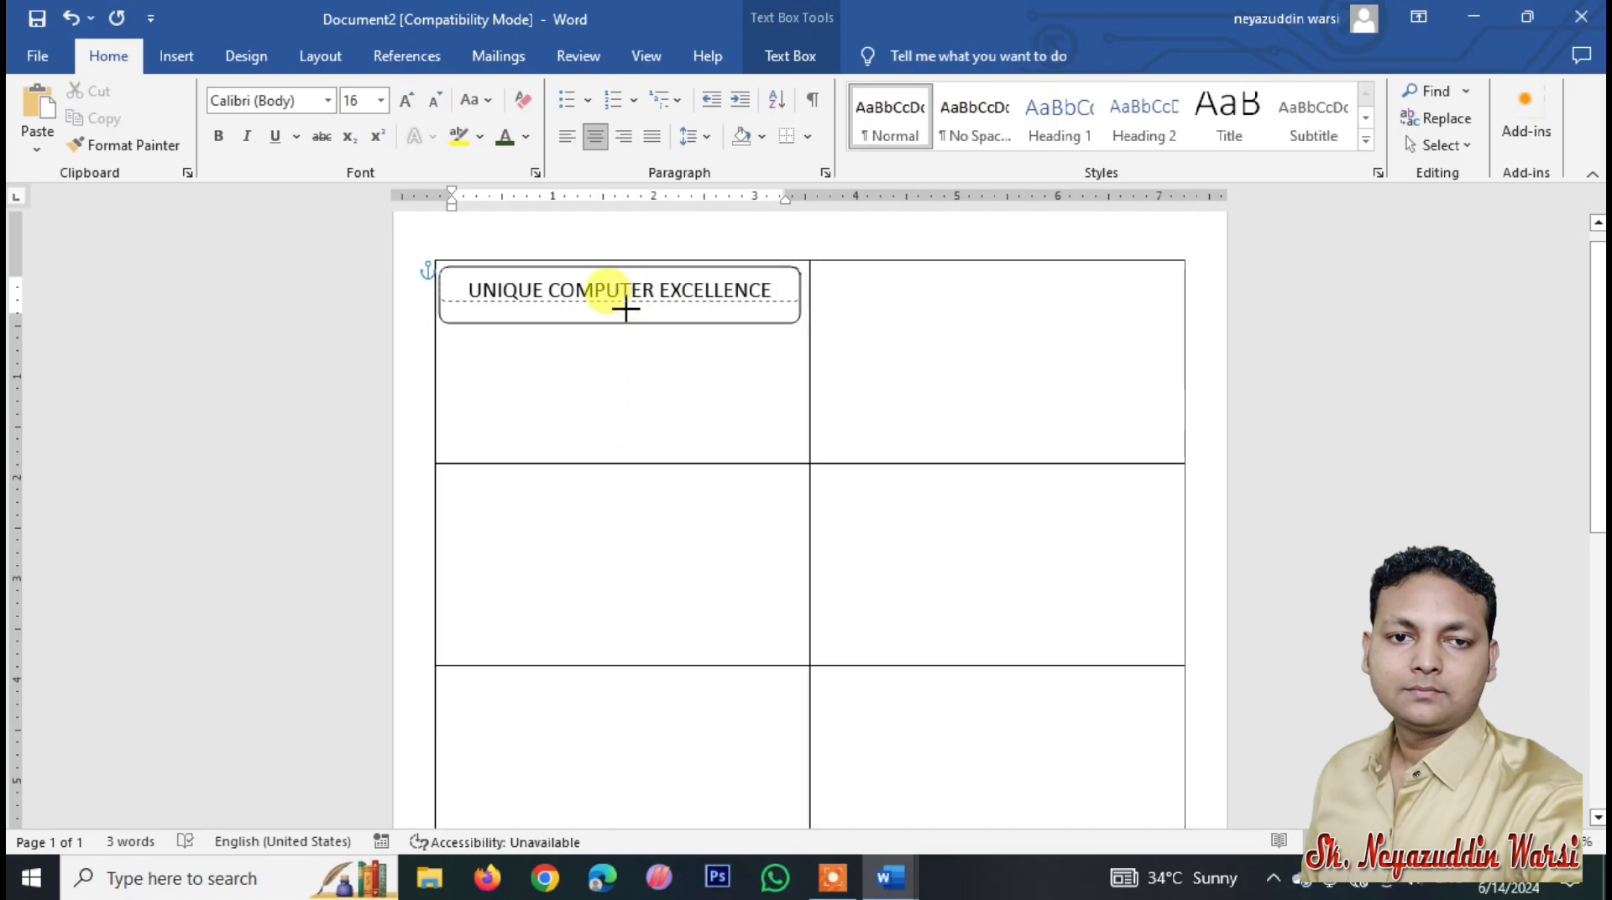